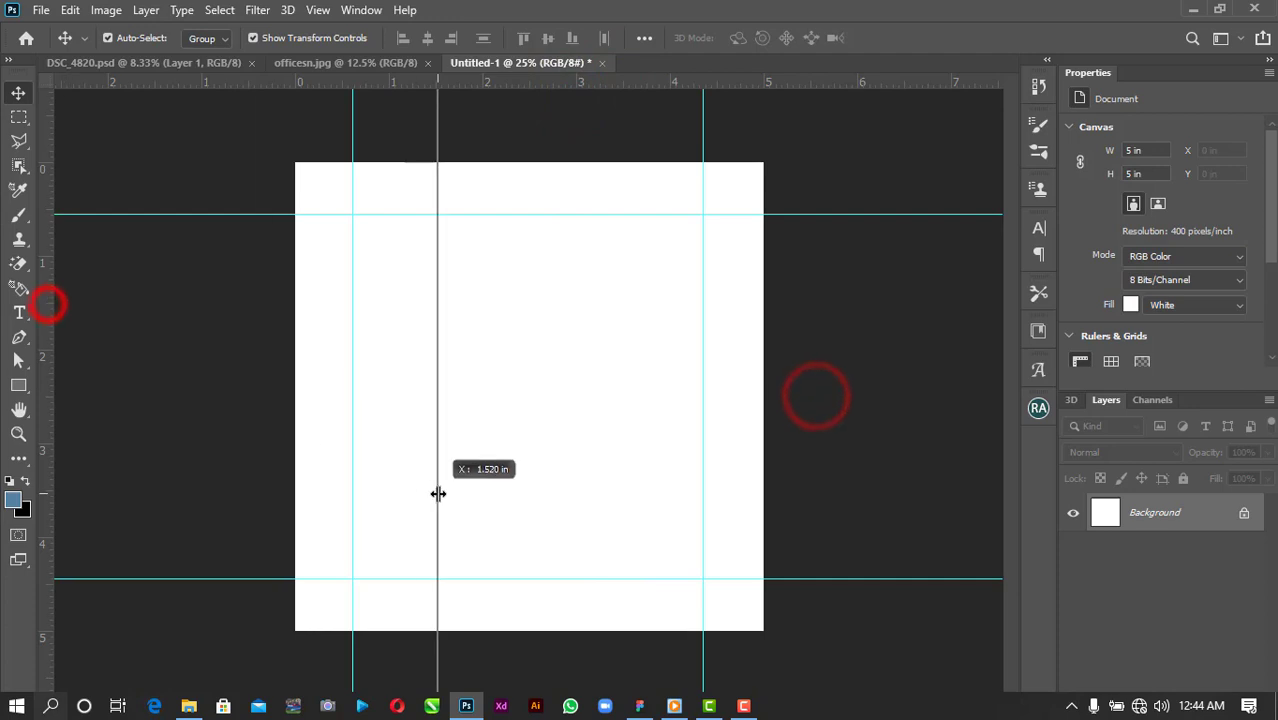
Add another vertical column guide inside the 5×5 in canvas.
left_click_drag(79, 368, 614, 510)
Type the heading 'international prayer' as a new text layer near the top-left.
key("ctrl+plus")
key("t")
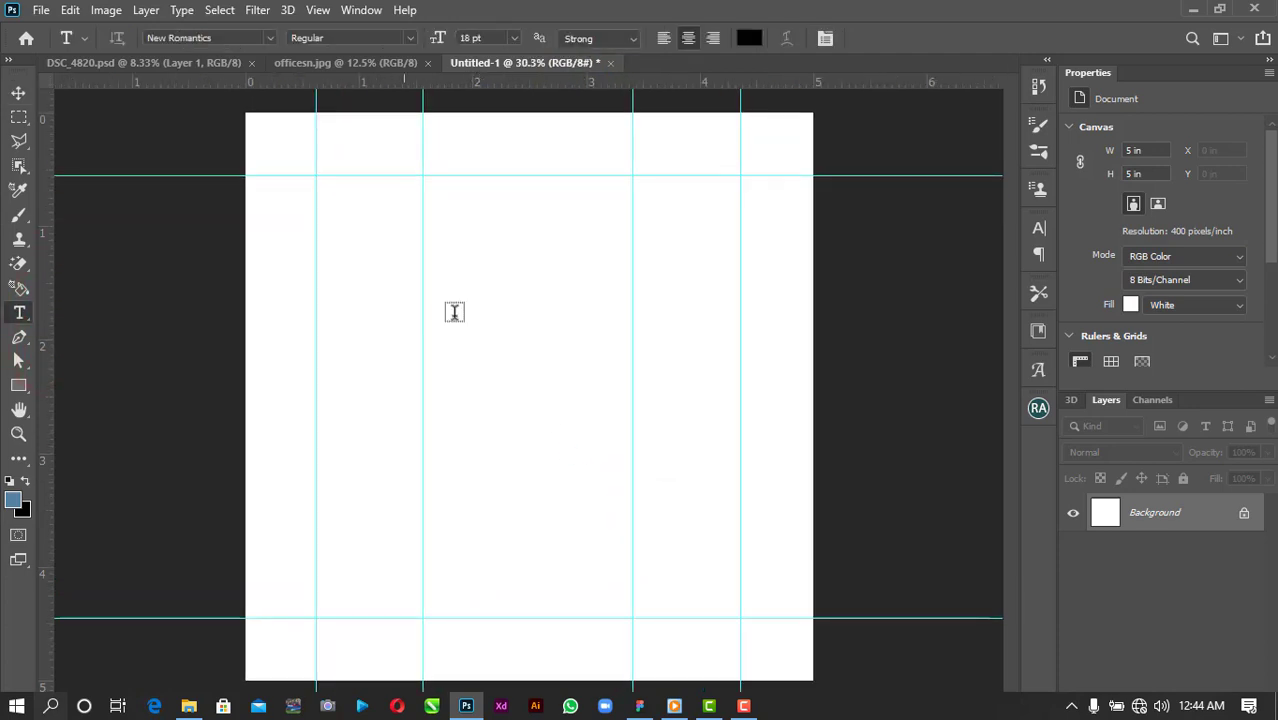
left_click(357, 233)
key("BackSpace")
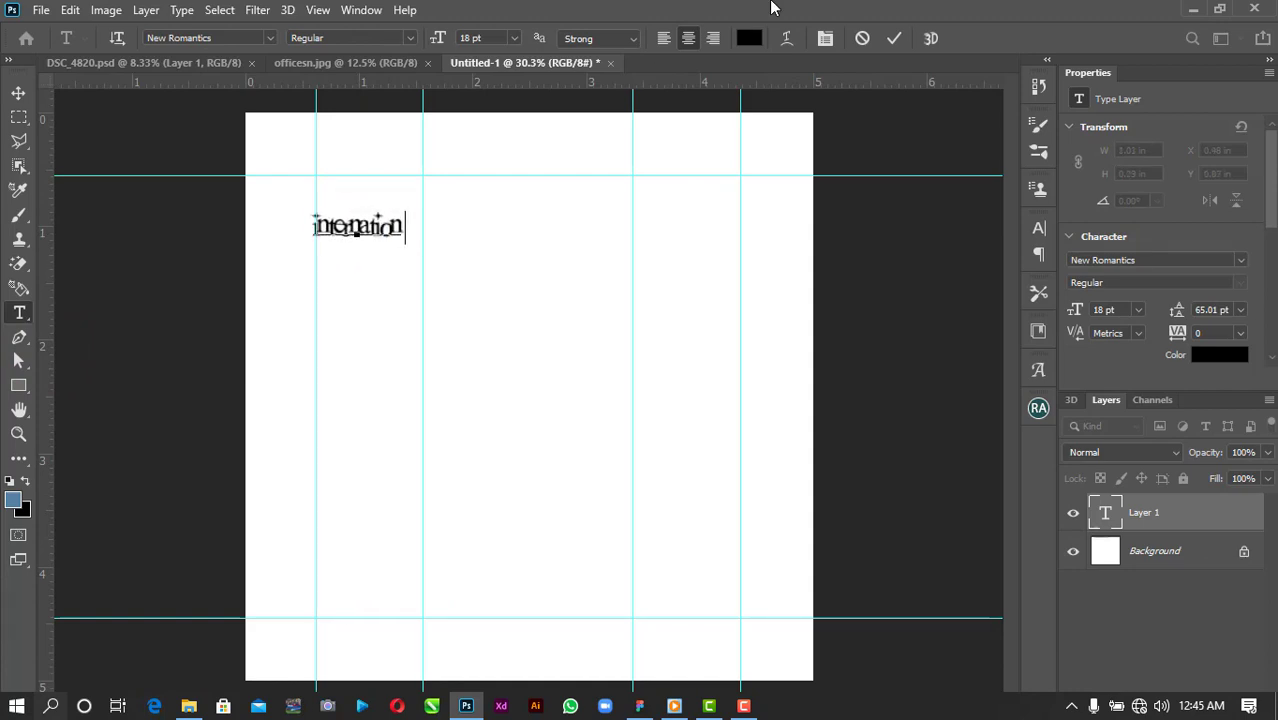
type("international prayer")
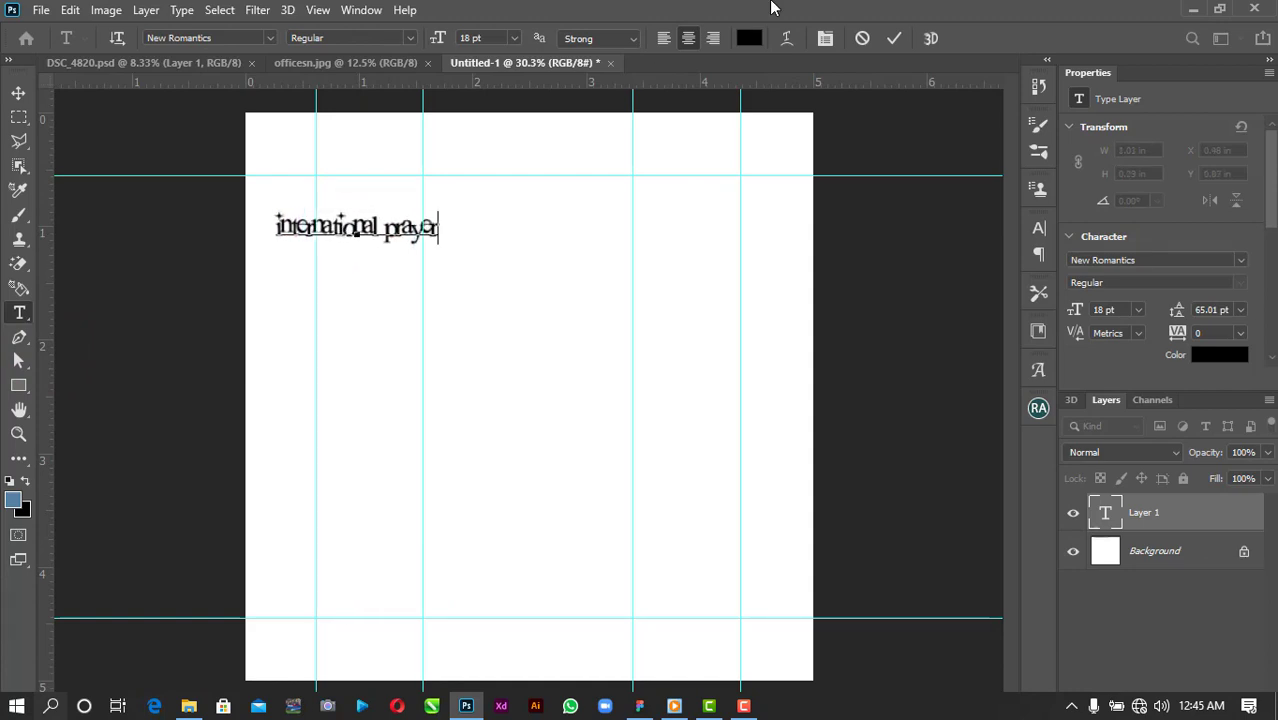
key("ctrl+a")
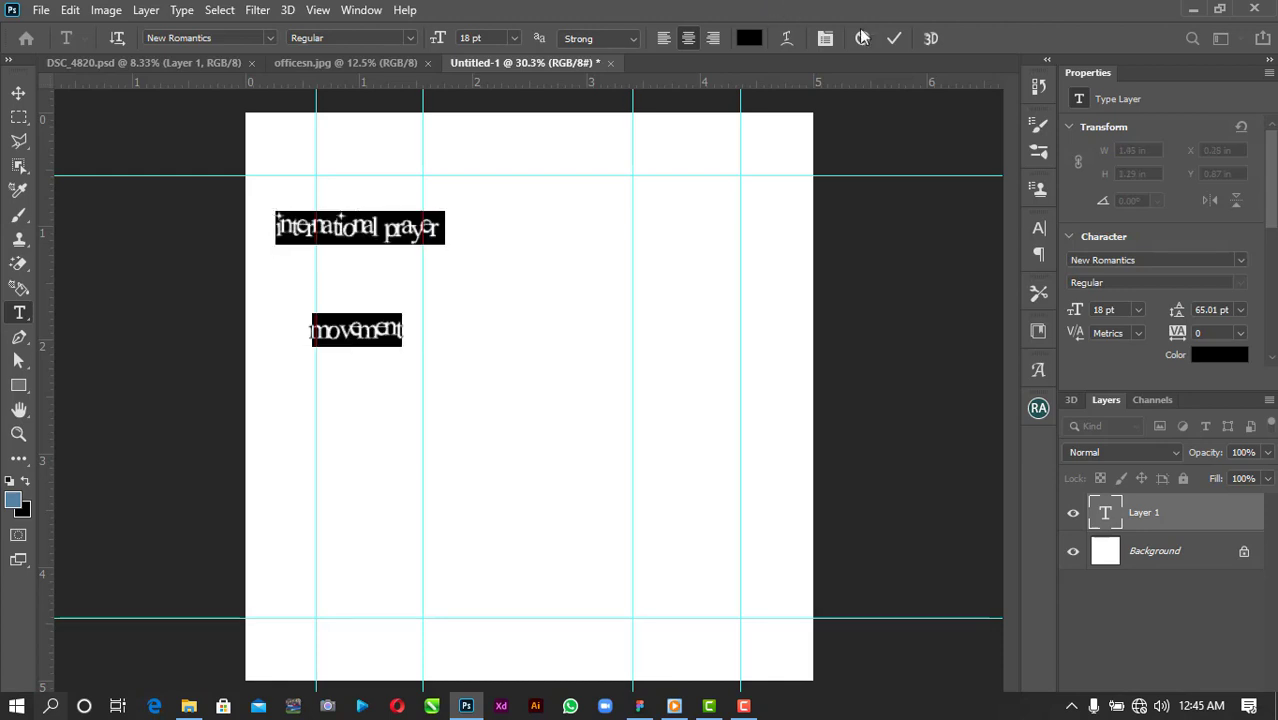
left_click(894, 38)
Set the heading to Jagerlay-Bold, All Caps, with Auto line spacing.
left_click(1245, 260)
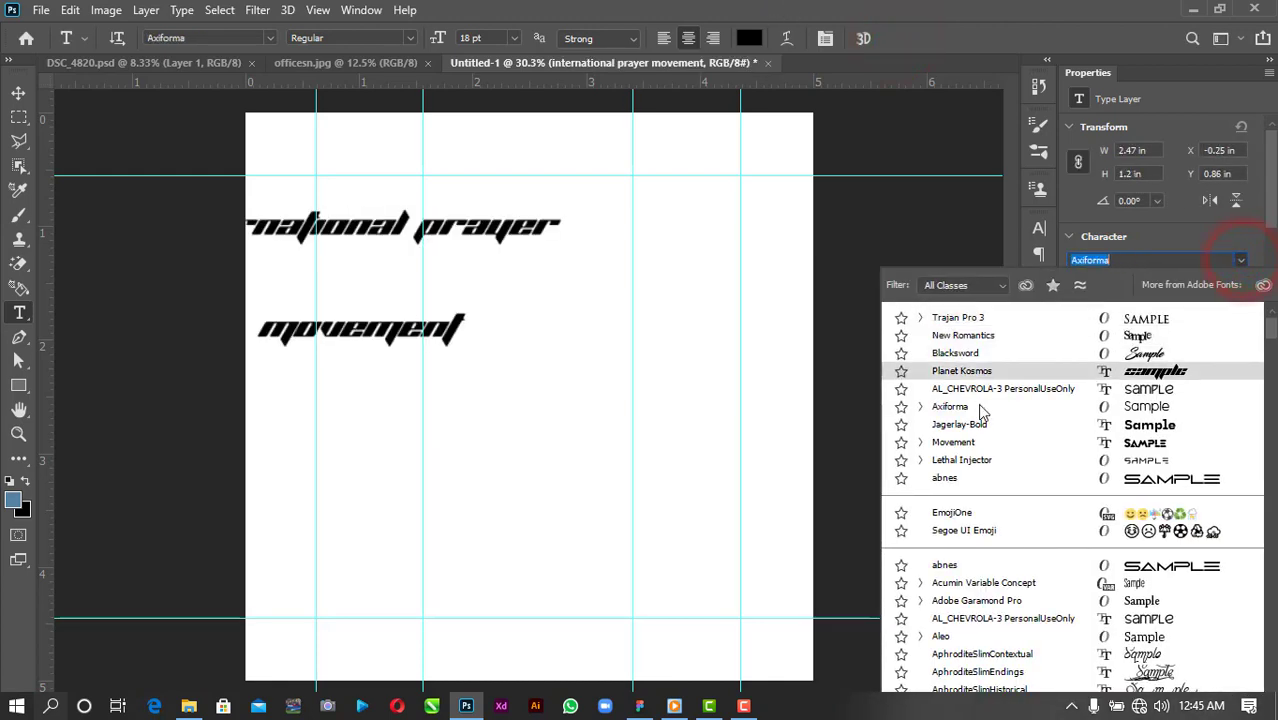
left_click(980, 405)
left_click(1217, 261)
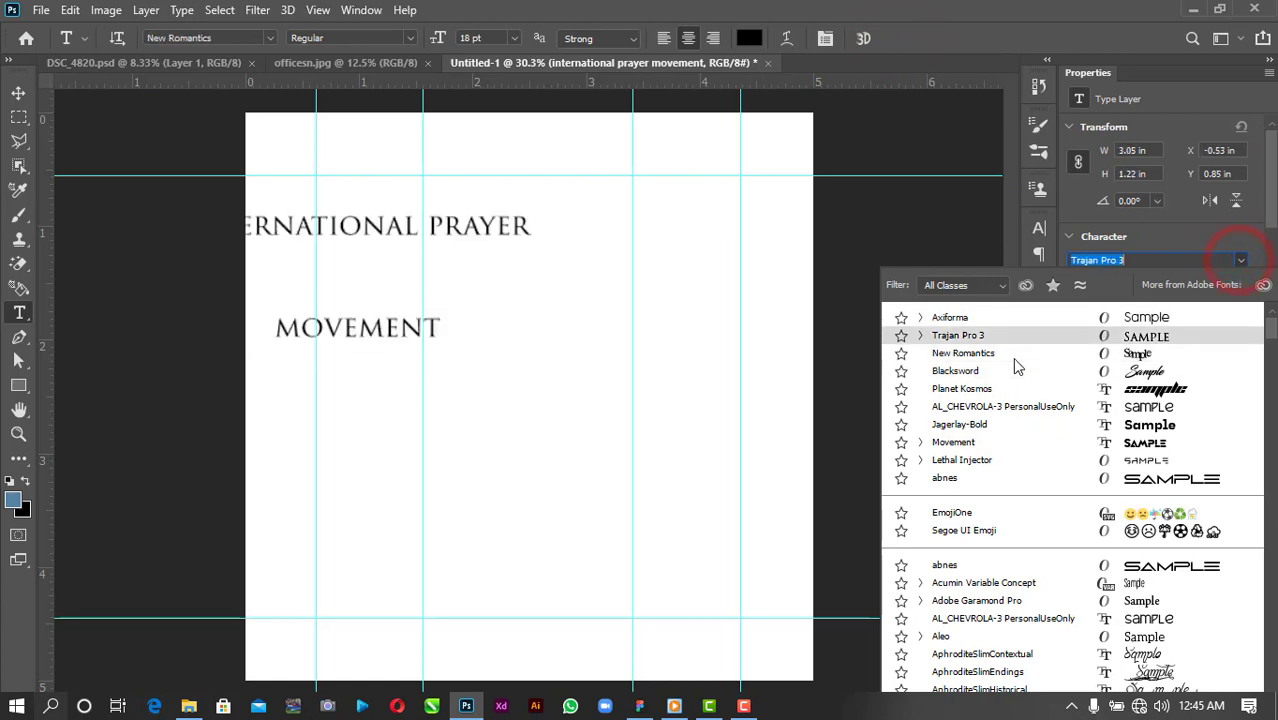
left_click(980, 425)
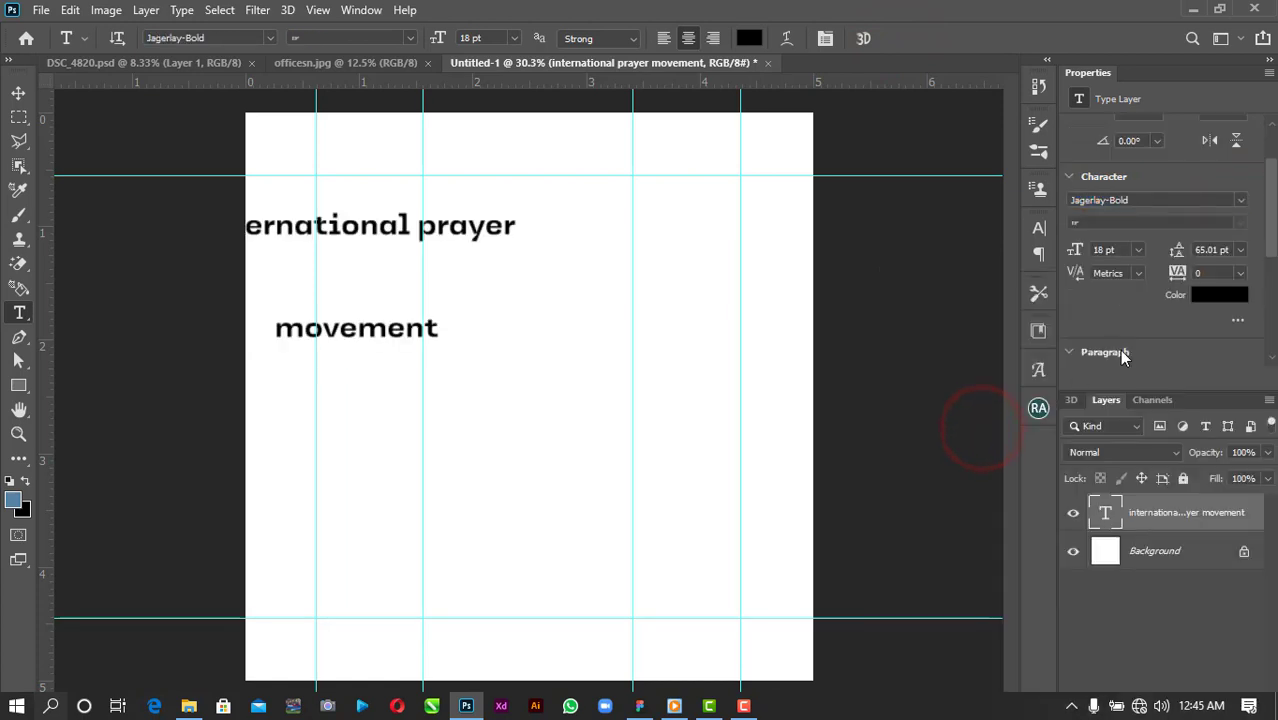
scroll(1119, 345, "down", 3)
left_click(1079, 298)
scroll(1252, 305, "up", 5)
left_click(1240, 235)
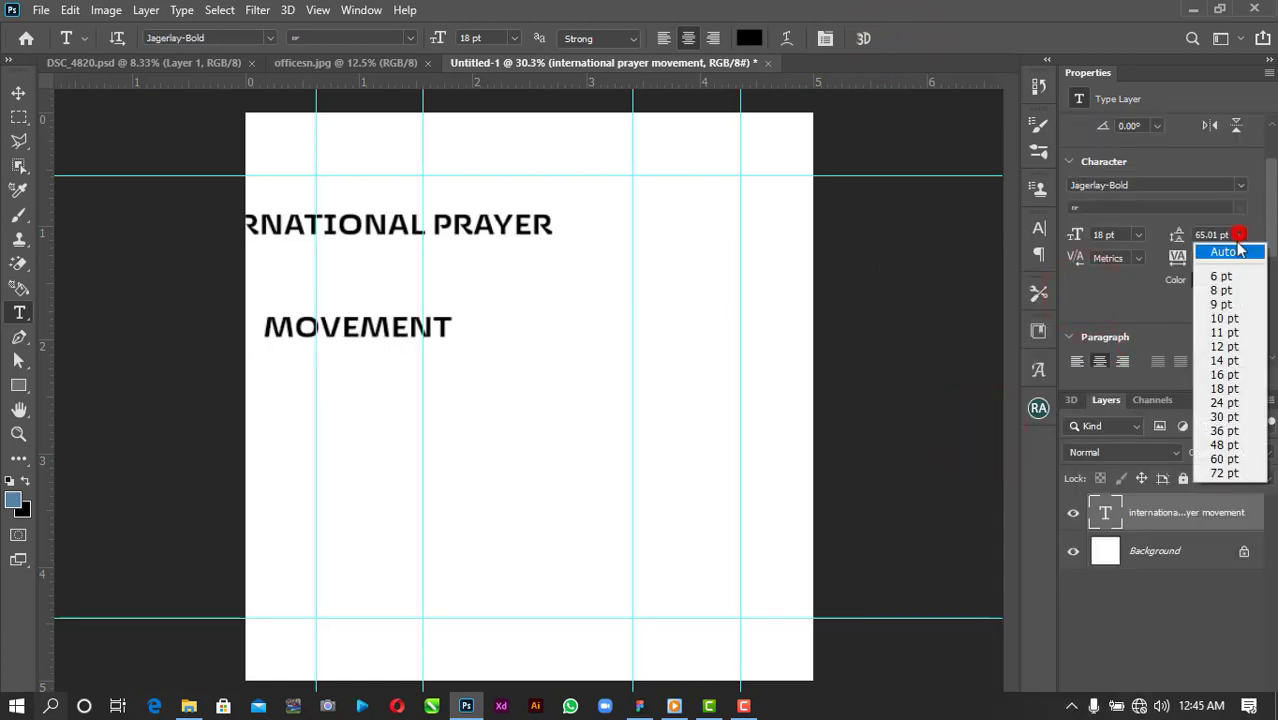
left_click(1236, 251)
Shrink the heading to about two-thirds size, move it up, and left-align its lines.
left_click(18, 93)
left_click_drag(557, 214, 465, 228)
left_click_drag(385, 254, 545, 192)
double_click(545, 192)
double_click(548, 193)
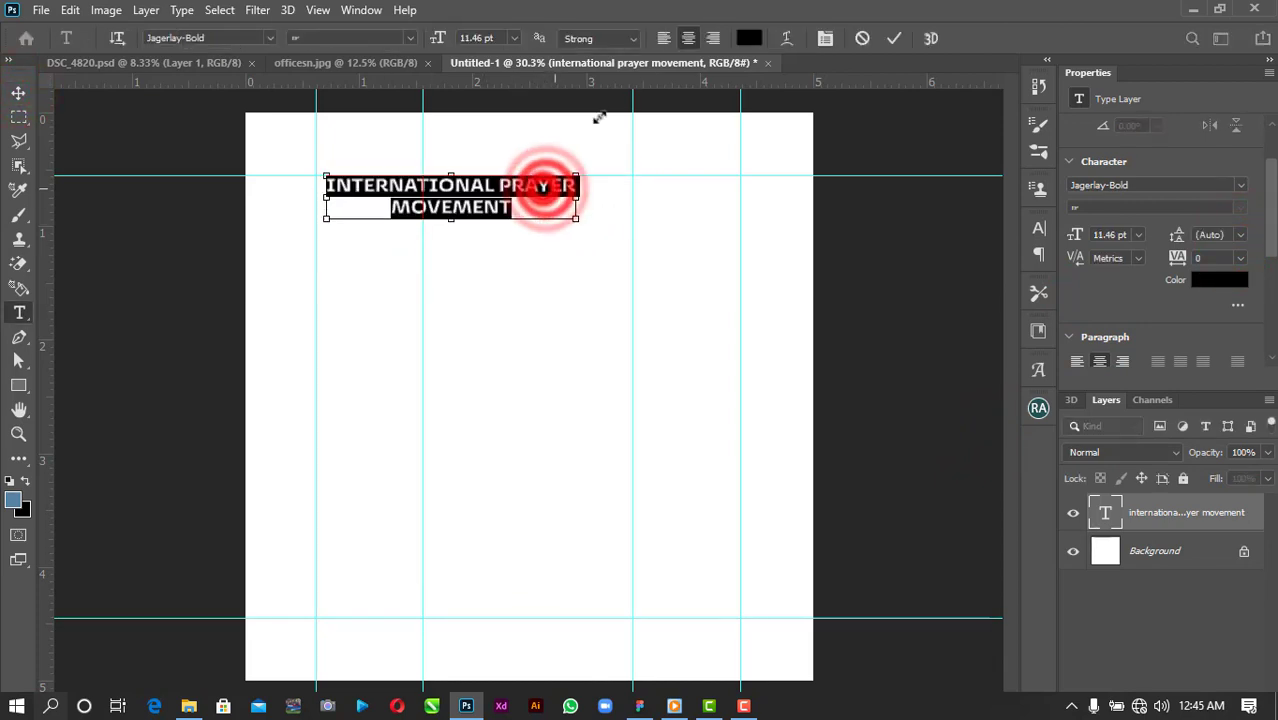
left_click(663, 38)
left_click(893, 38)
left_click(18, 93)
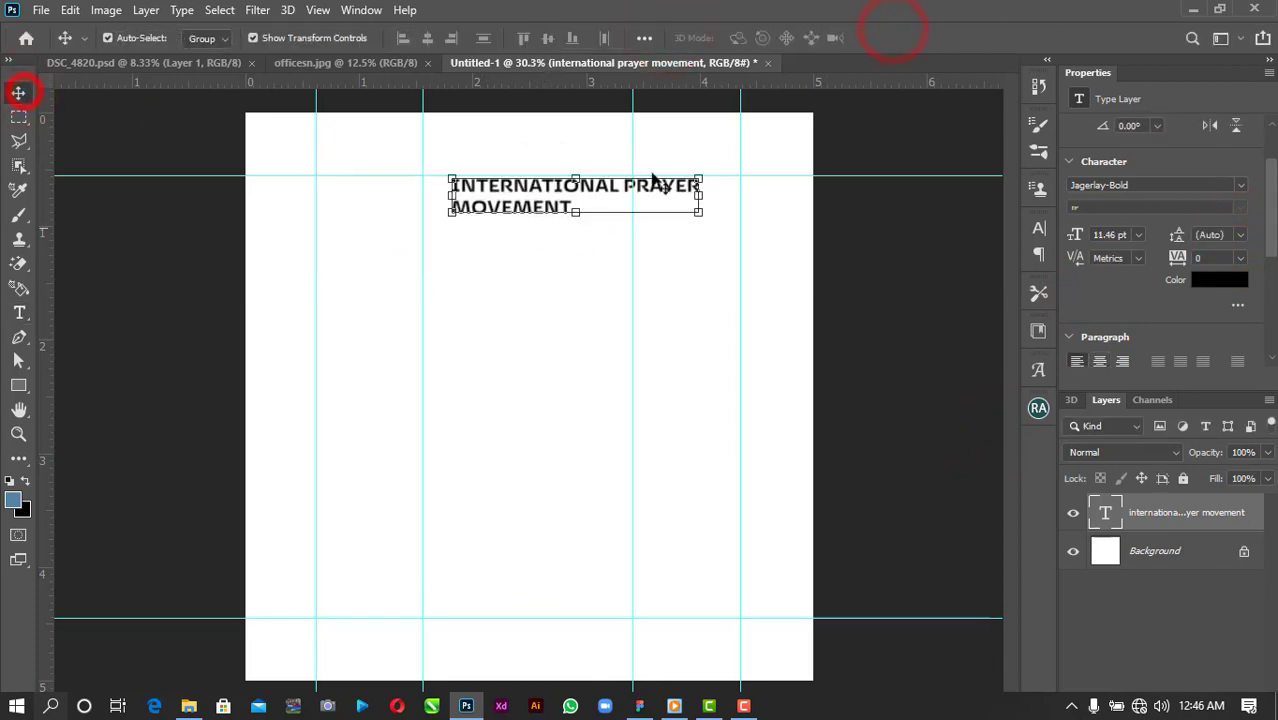
Resize the heading to about 8 pt and move it onto the left margin guide.
left_click(1138, 235)
left_click(1127, 316)
left_click(675, 313)
left_click_drag(551, 183, 420, 181)
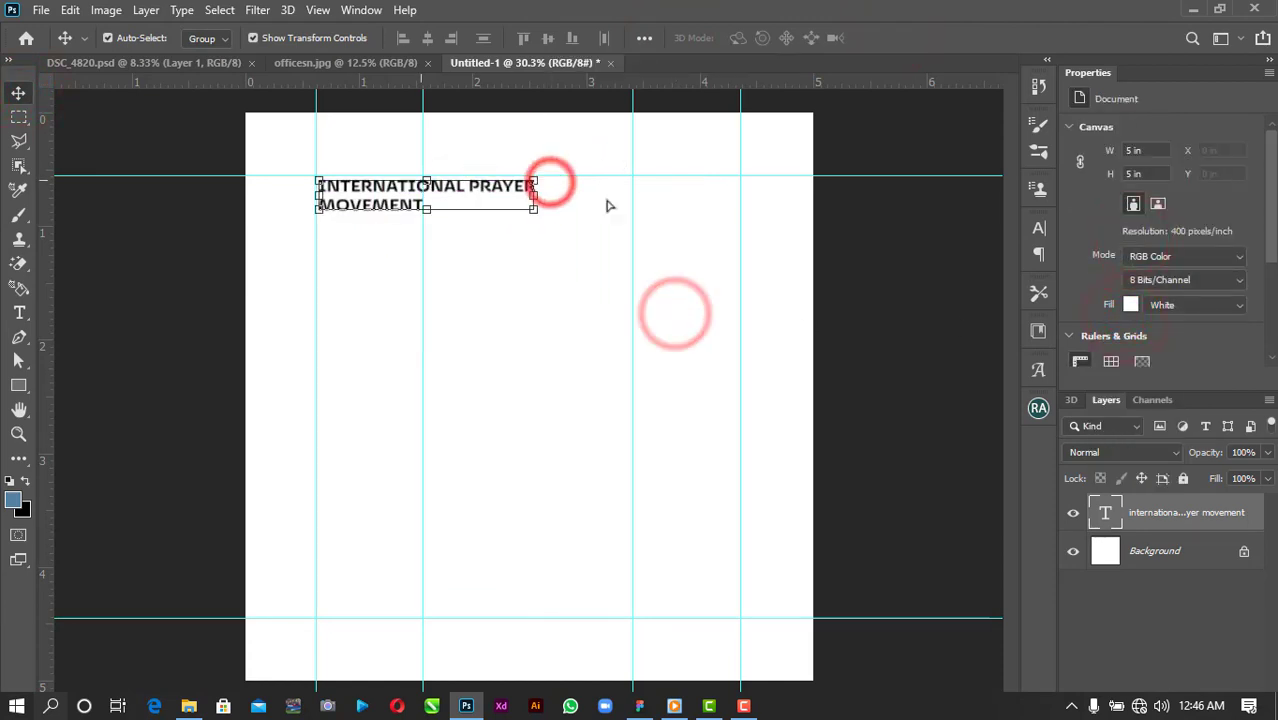
left_click(1141, 301)
left_click(1138, 359)
left_click(576, 271)
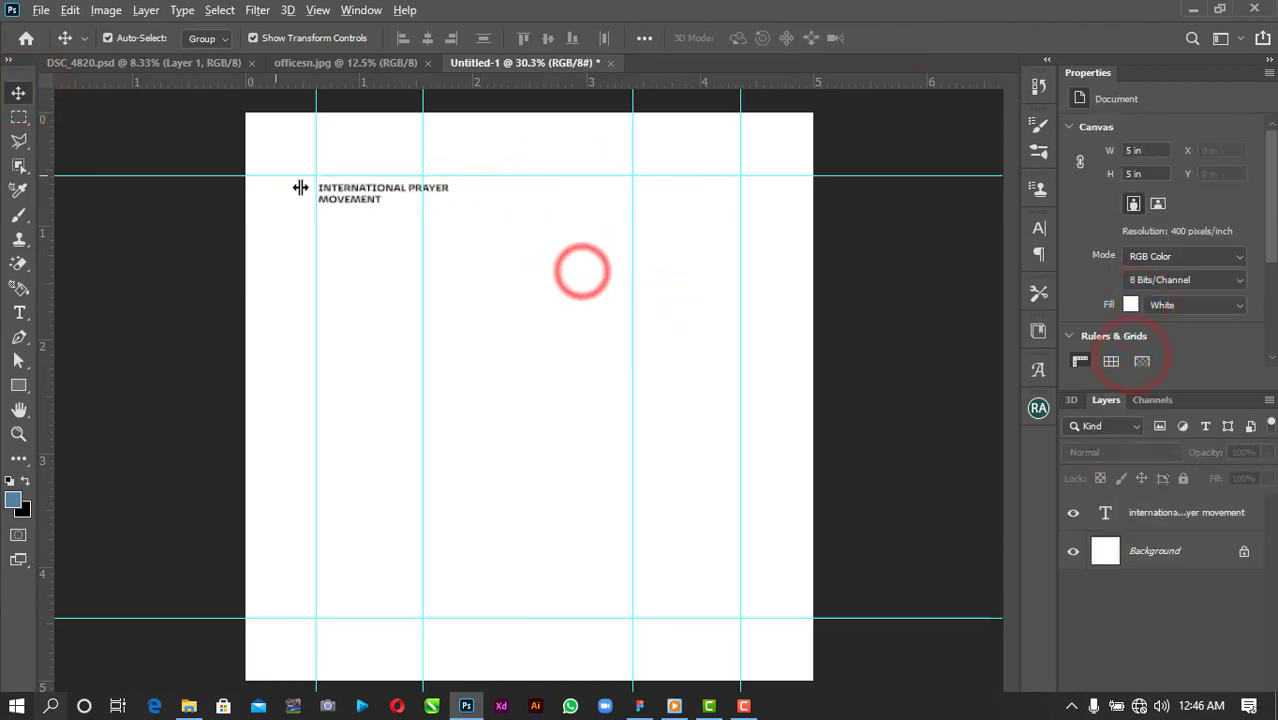
Scale the heading up slightly to about 104% with Free Transform.
scroll(300, 188, "up", 2)
left_click(357, 191)
key("ctrl+t")
left_click_drag(571, 206, 578, 218)
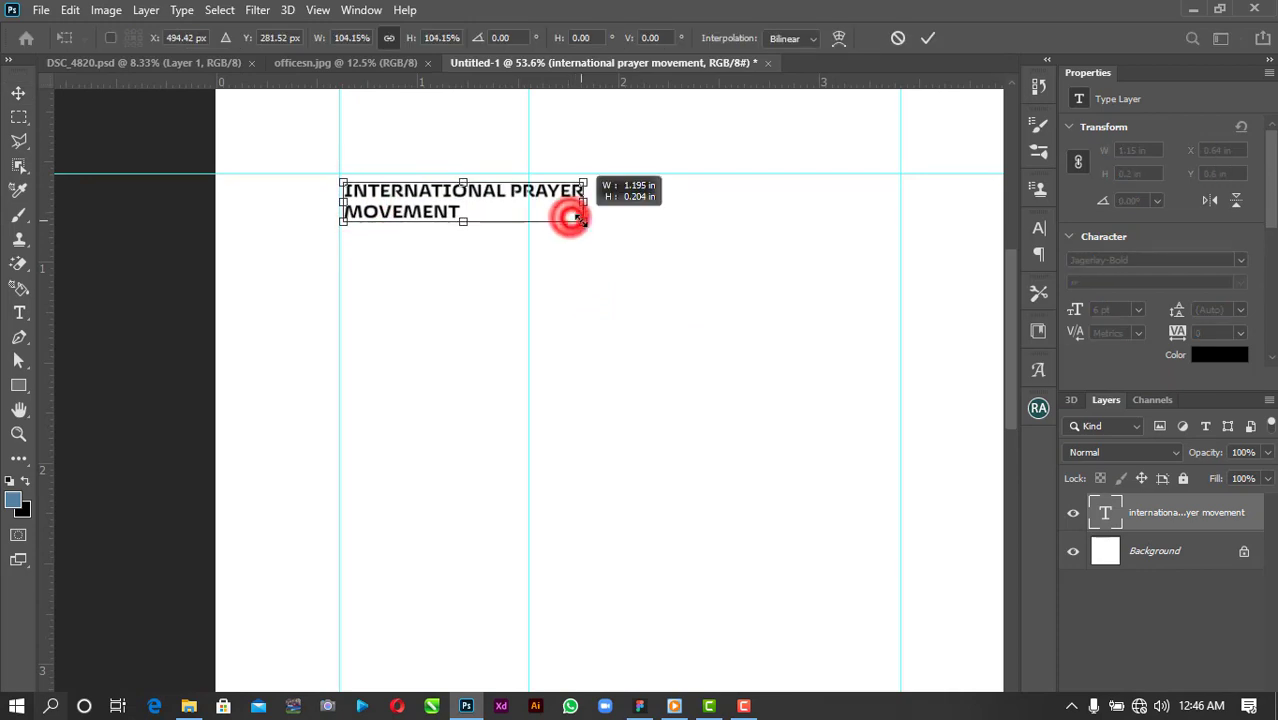
key("Return")
scroll(665, 345, "down", 2)
Type 'CHURCH PRAYER' below the heading as centre-aligned text.
key("t")
left_click(590, 350)
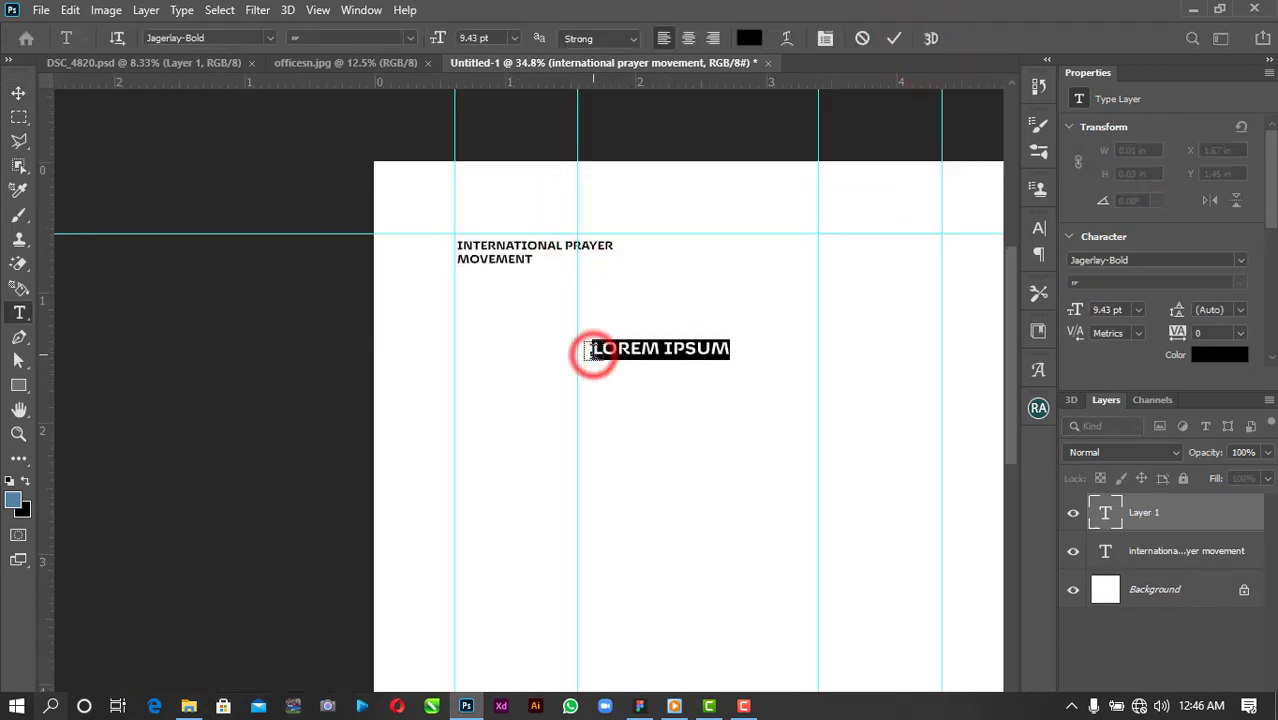
type("CHURCH ")
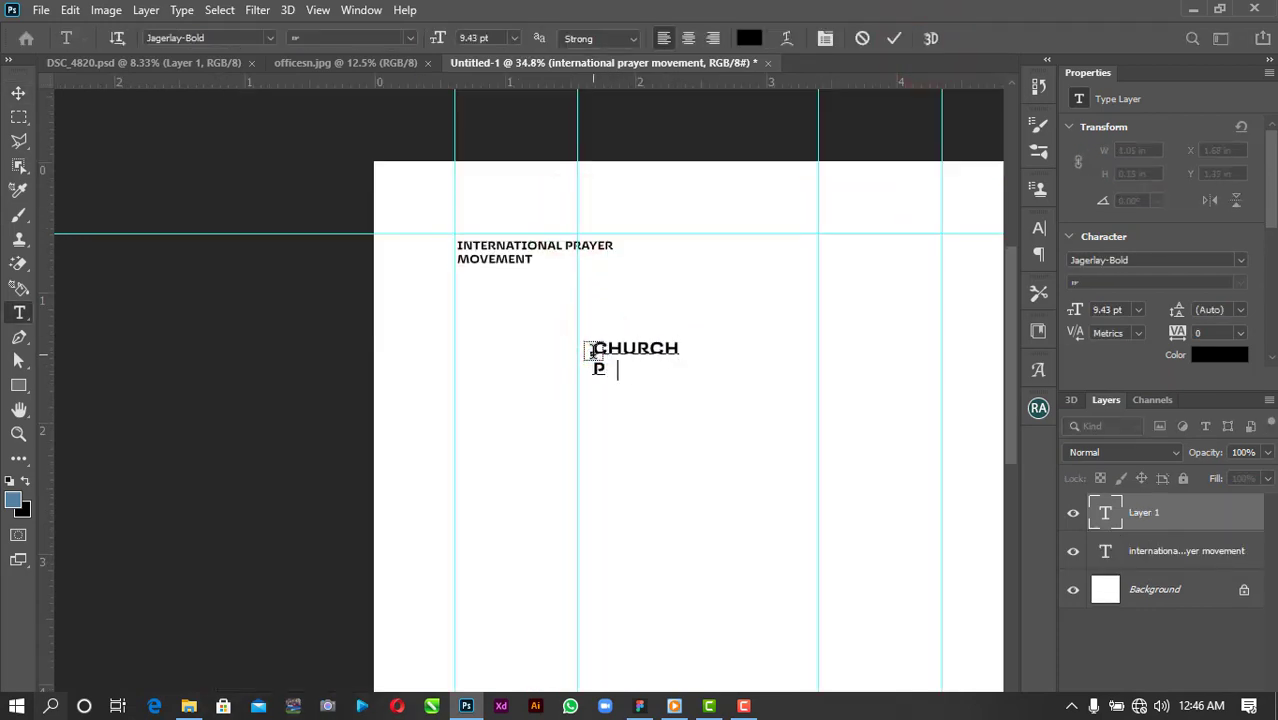
type("PRAYER")
key("ctrl+a")
left_click(688, 38)
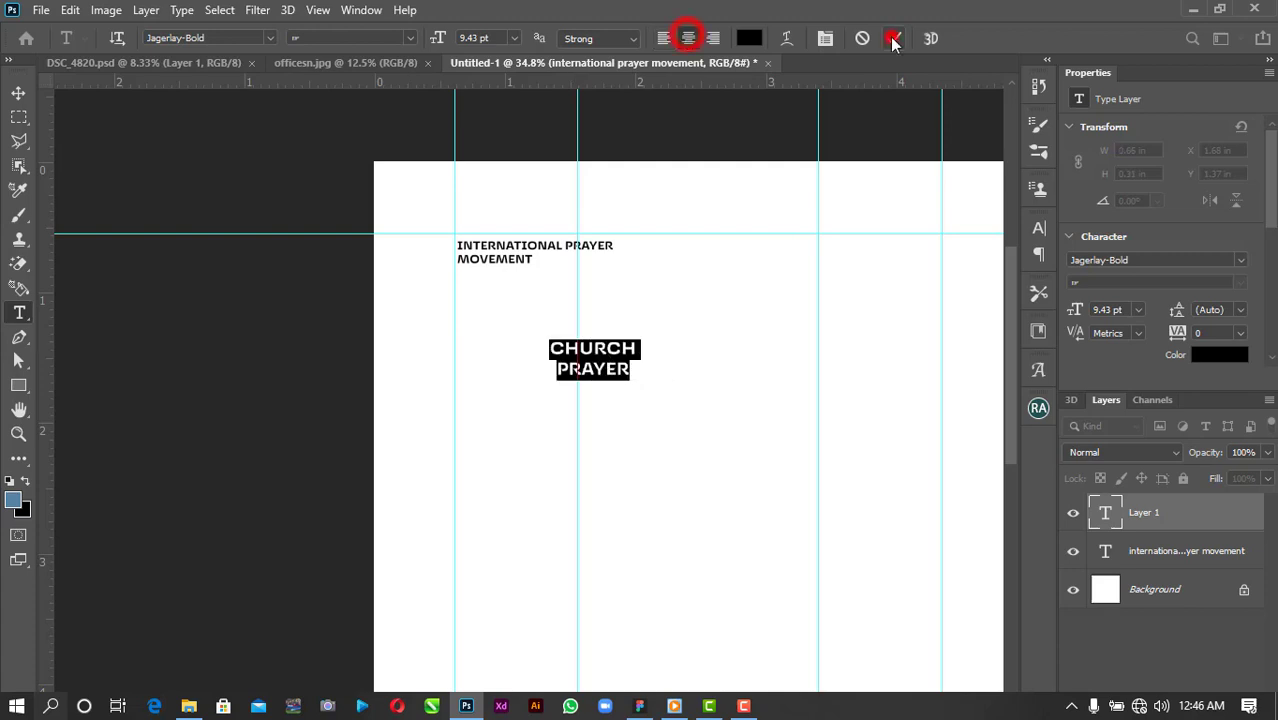
left_click(894, 38)
left_click(18, 92)
Set the title font to Meritta Serif with All Caps.
left_click(1240, 260)
scroll(1160, 483, "down", 7)
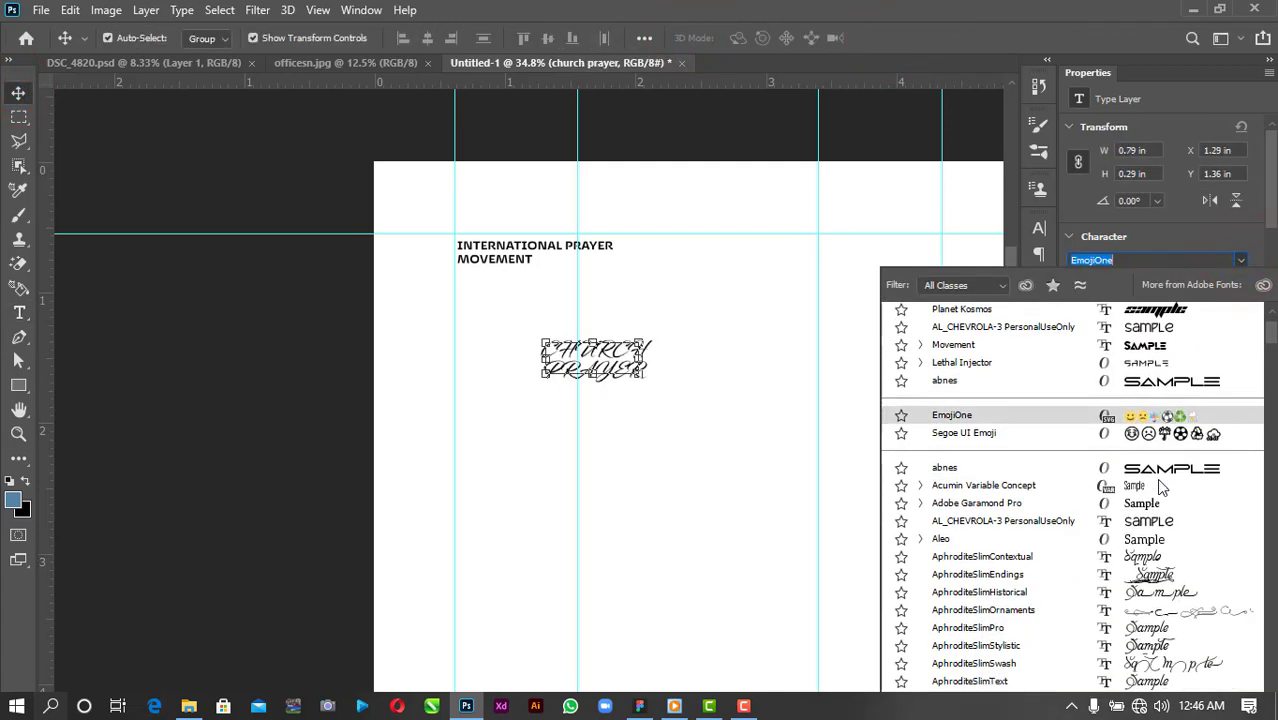
scroll(1147, 585, "down", 15)
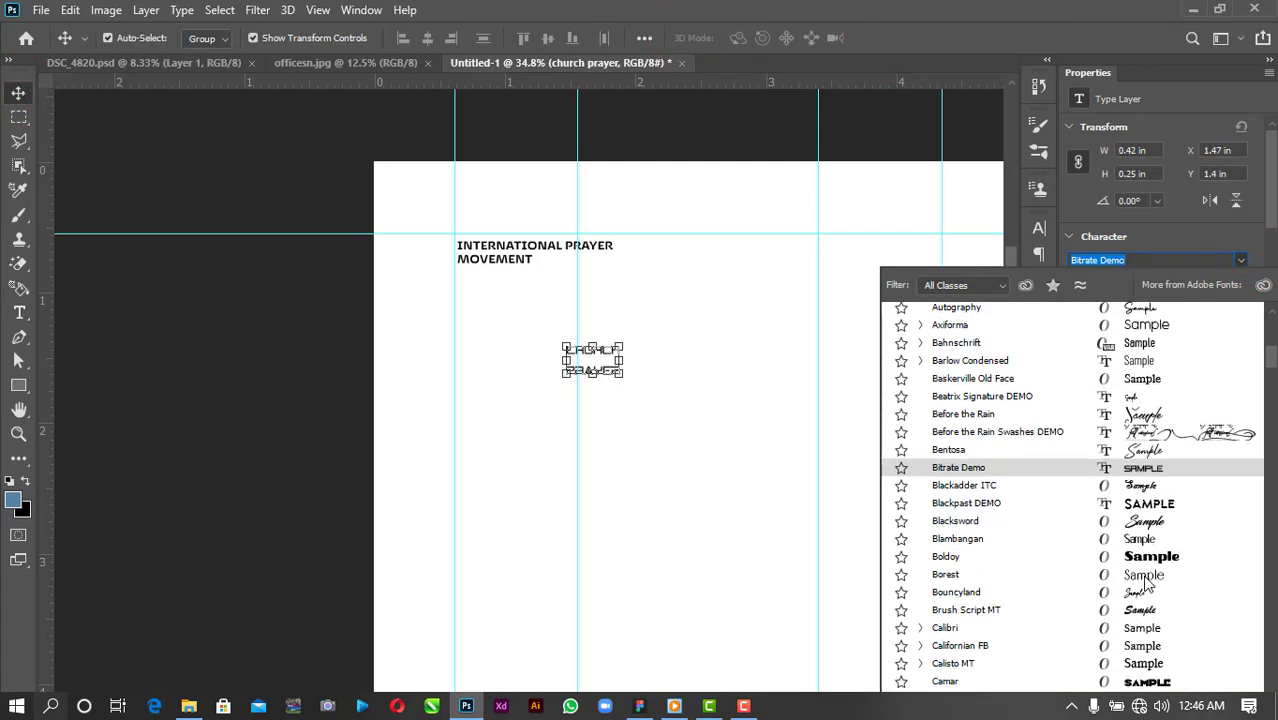
scroll(1147, 585, "down", 15)
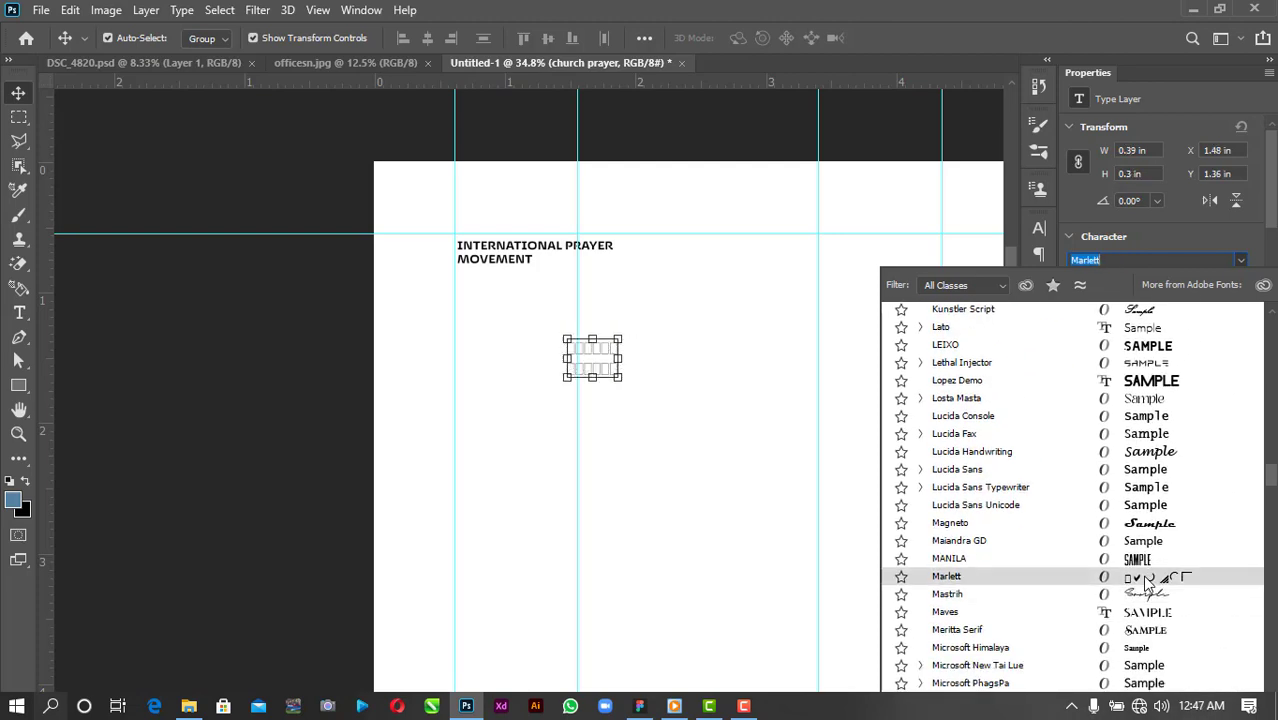
left_click(1118, 630)
scroll(1080, 355, "down", 5)
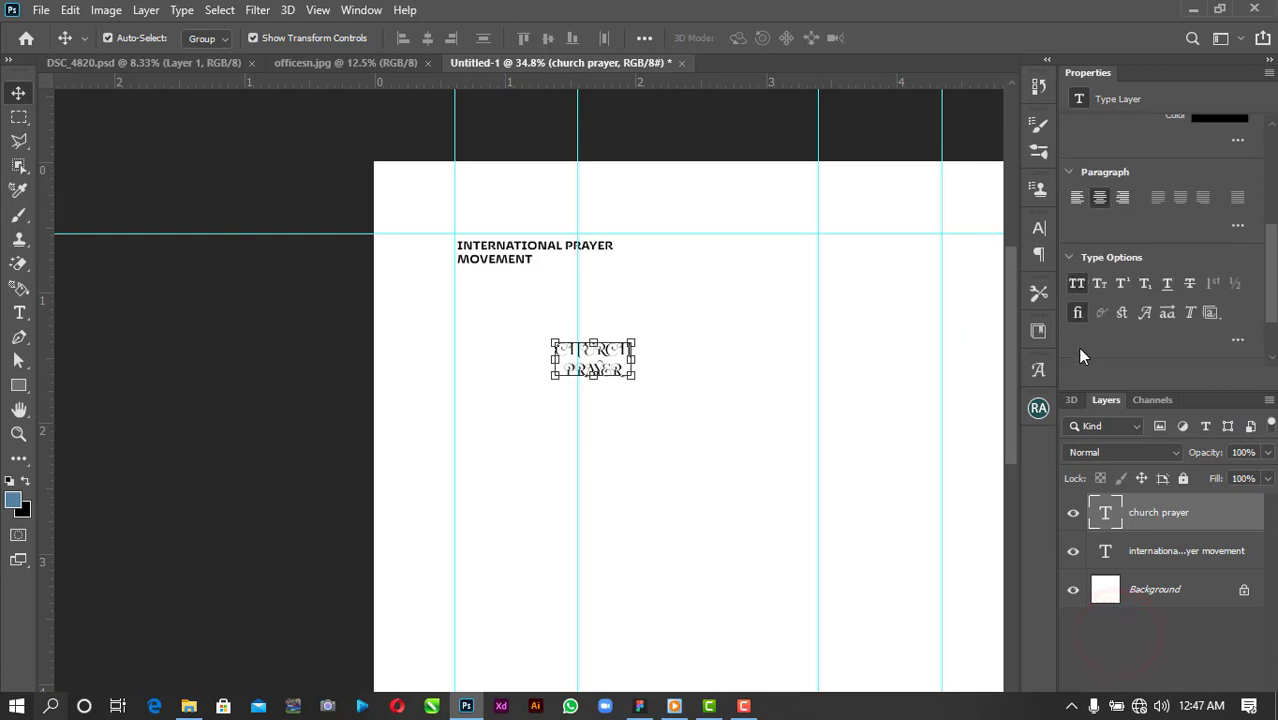
left_click(1077, 283)
Enlarge the title, squash it vertically, and set its line spacing to 9 pt.
left_click_drag(619, 374, 796, 511)
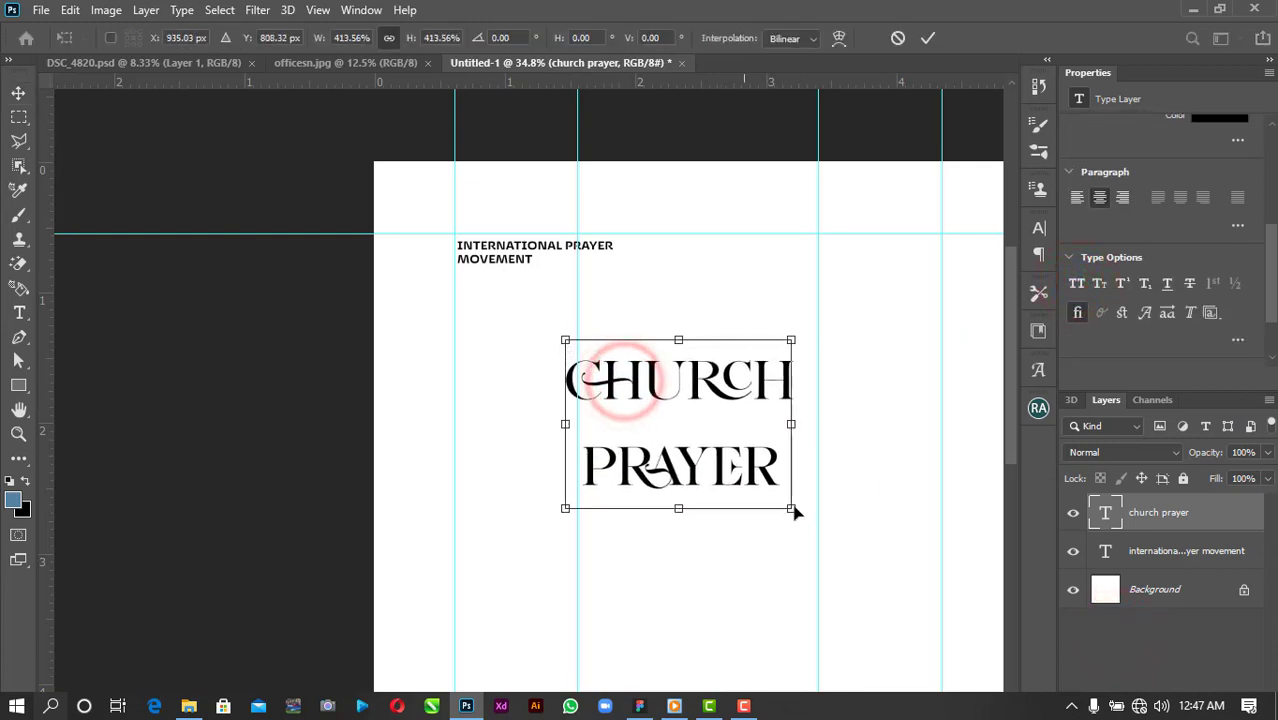
left_click_drag(799, 341, 799, 365)
left_click(928, 38)
scroll(1211, 304, "up", 5)
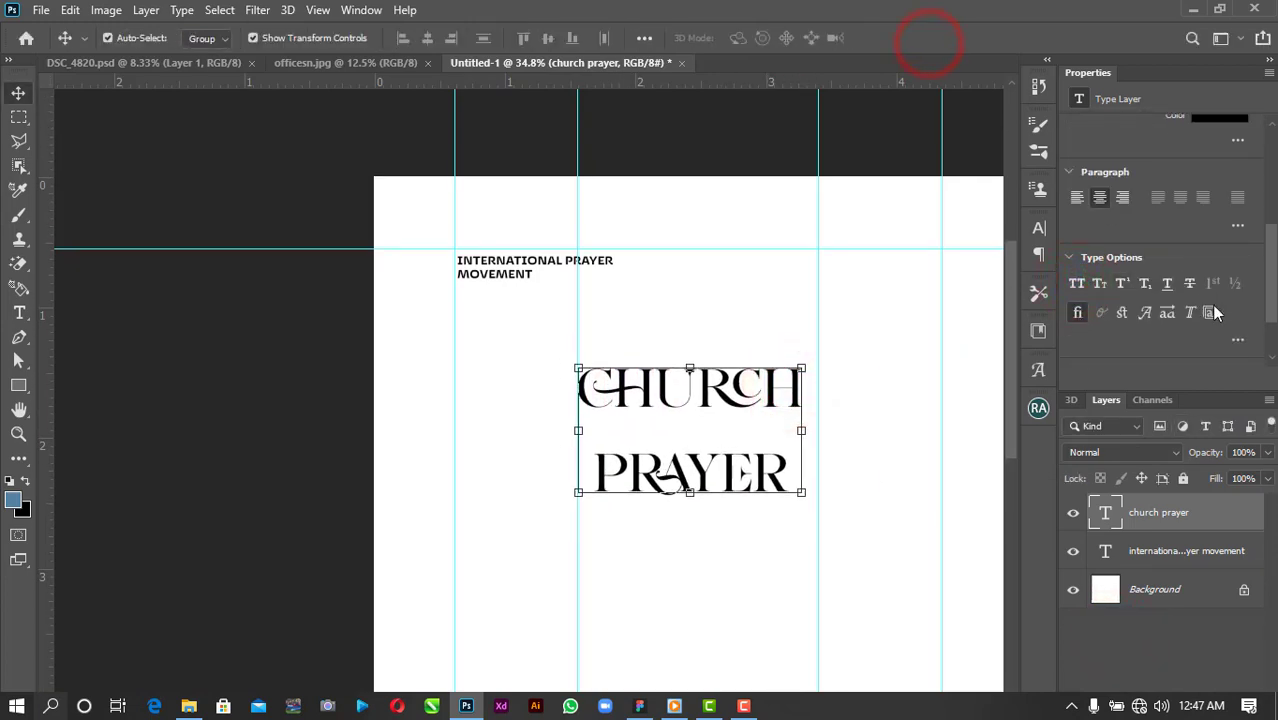
left_click(1243, 251)
left_click(1230, 318)
Widen title leading to 22 pt, then give the PRAYER line 26 pt spacing and about 45 pt size.
left_click_drag(1180, 251, 1194, 245)
scroll(736, 514, "up", 5)
double_click(820, 430)
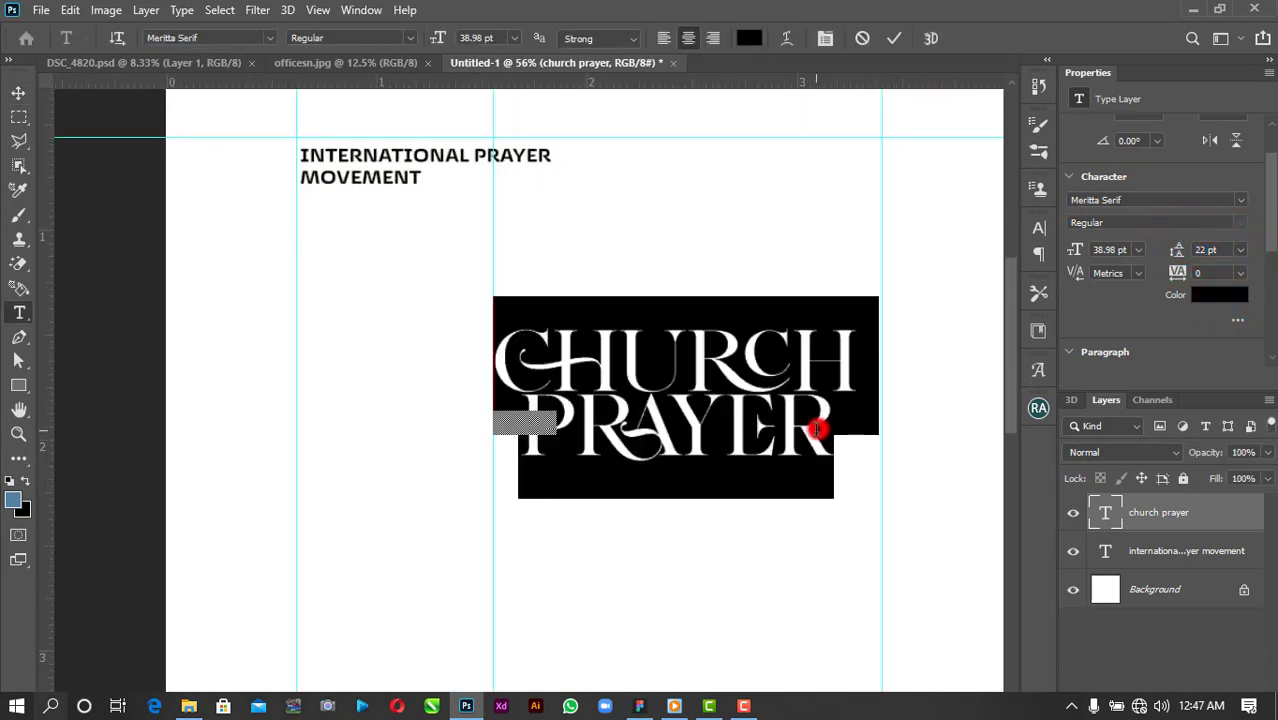
left_click_drag(820, 430, 496, 437)
left_click_drag(1177, 251, 1168, 256)
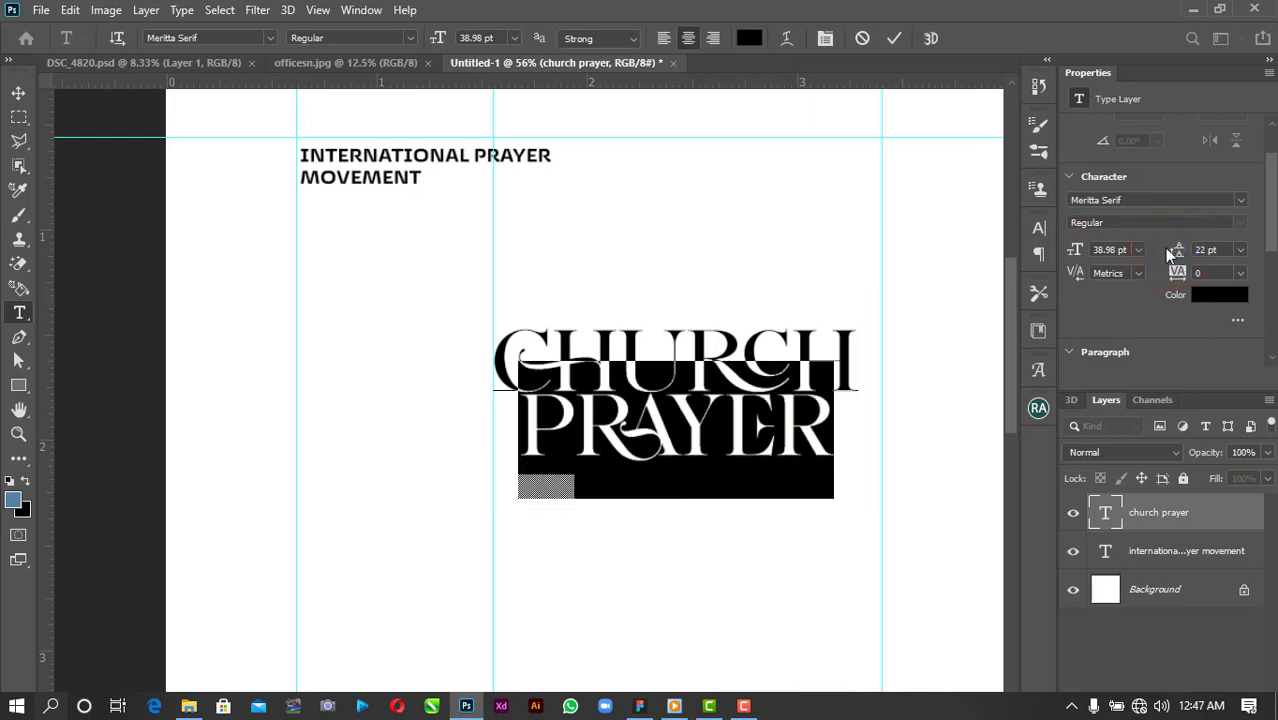
left_click_drag(1080, 256, 1088, 257)
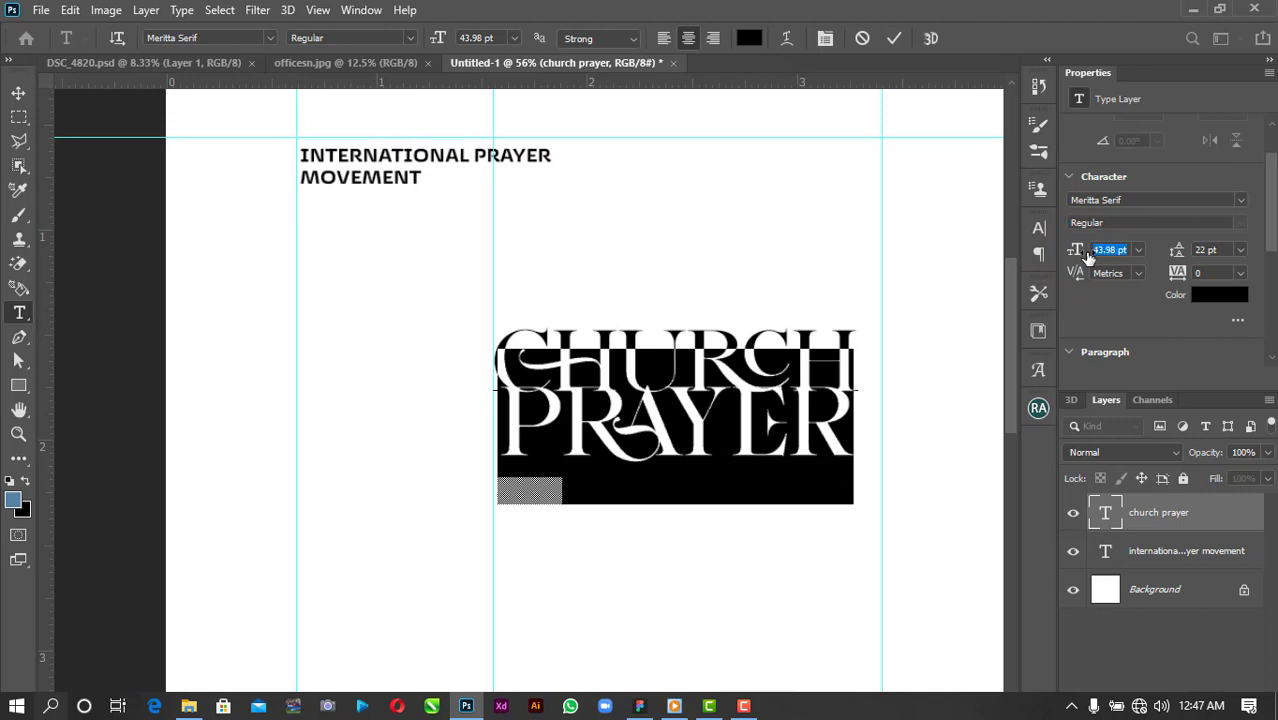
left_click_drag(1088, 257, 1088, 257)
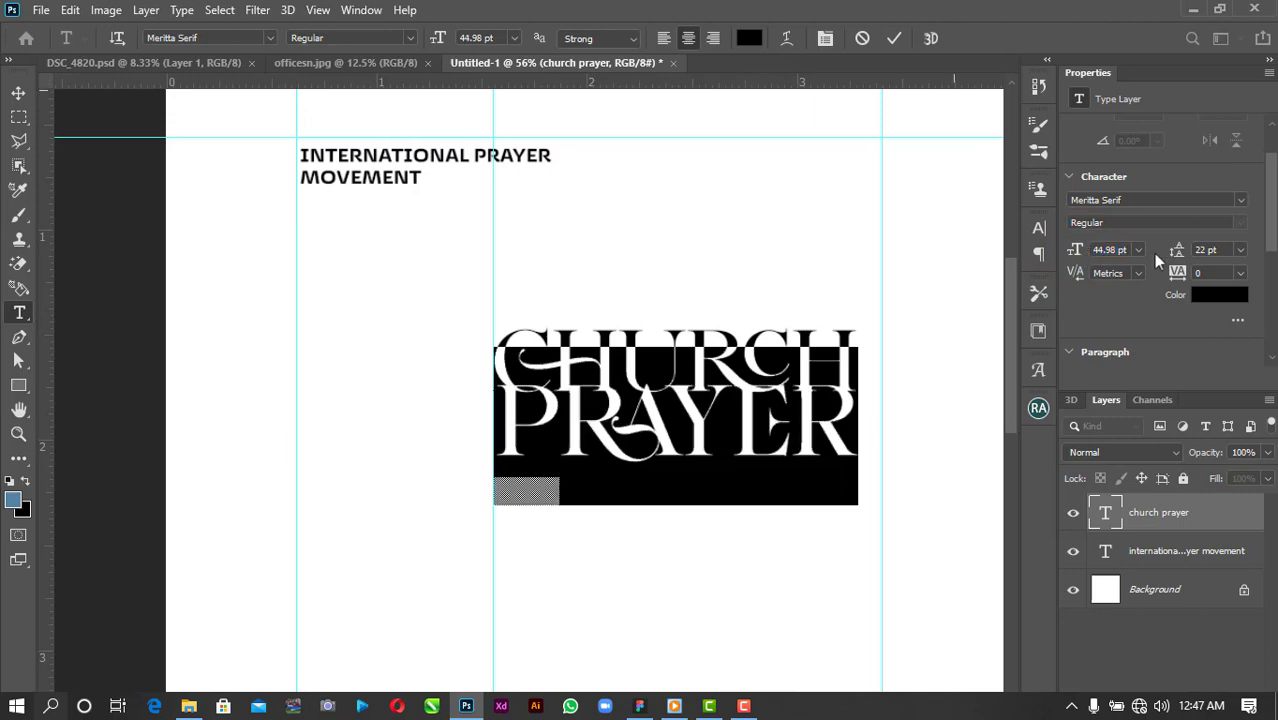
Set the whole title's line spacing to 26 pt.
key("ctrl+a")
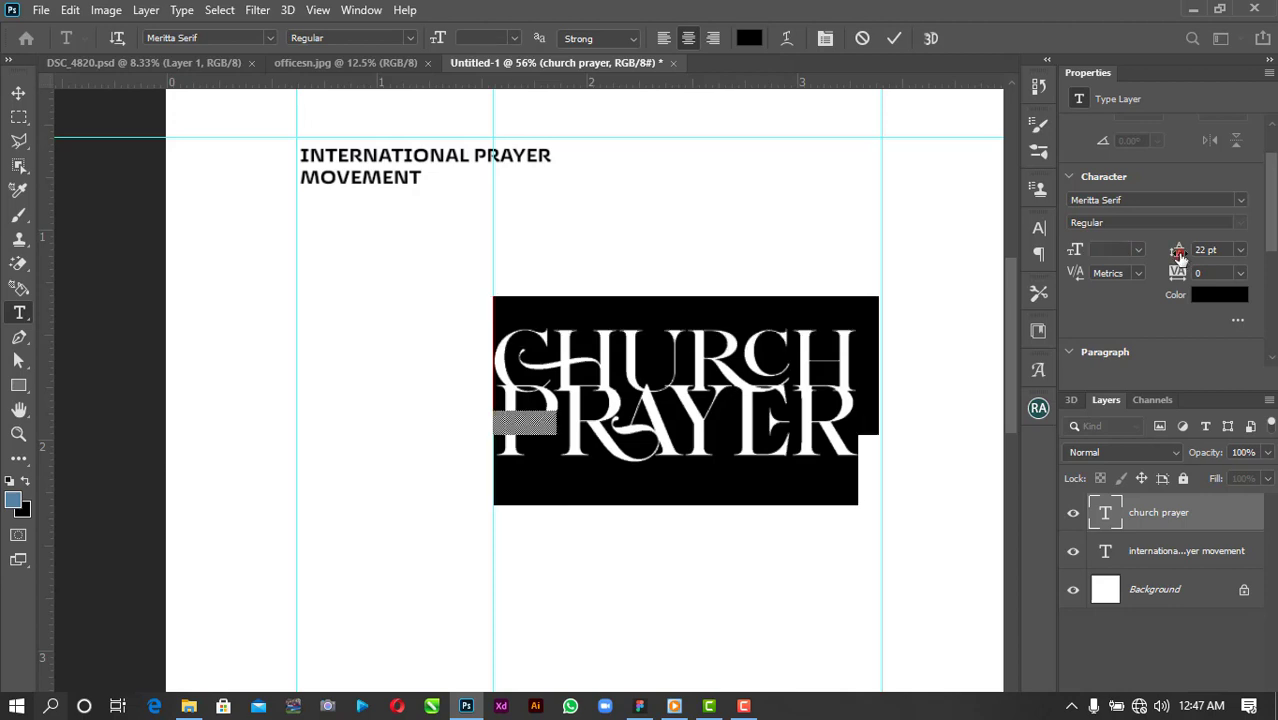
left_click_drag(1180, 255, 1183, 256)
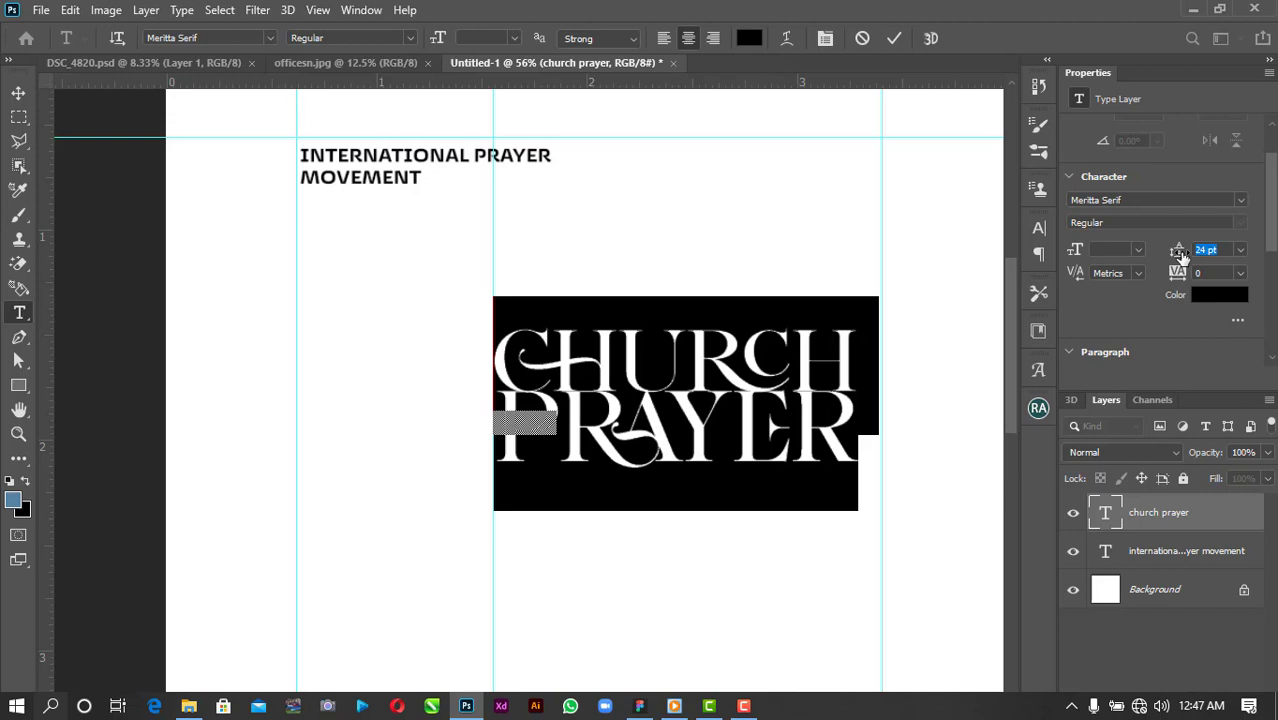
left_click_drag(1182, 255, 1184, 256)
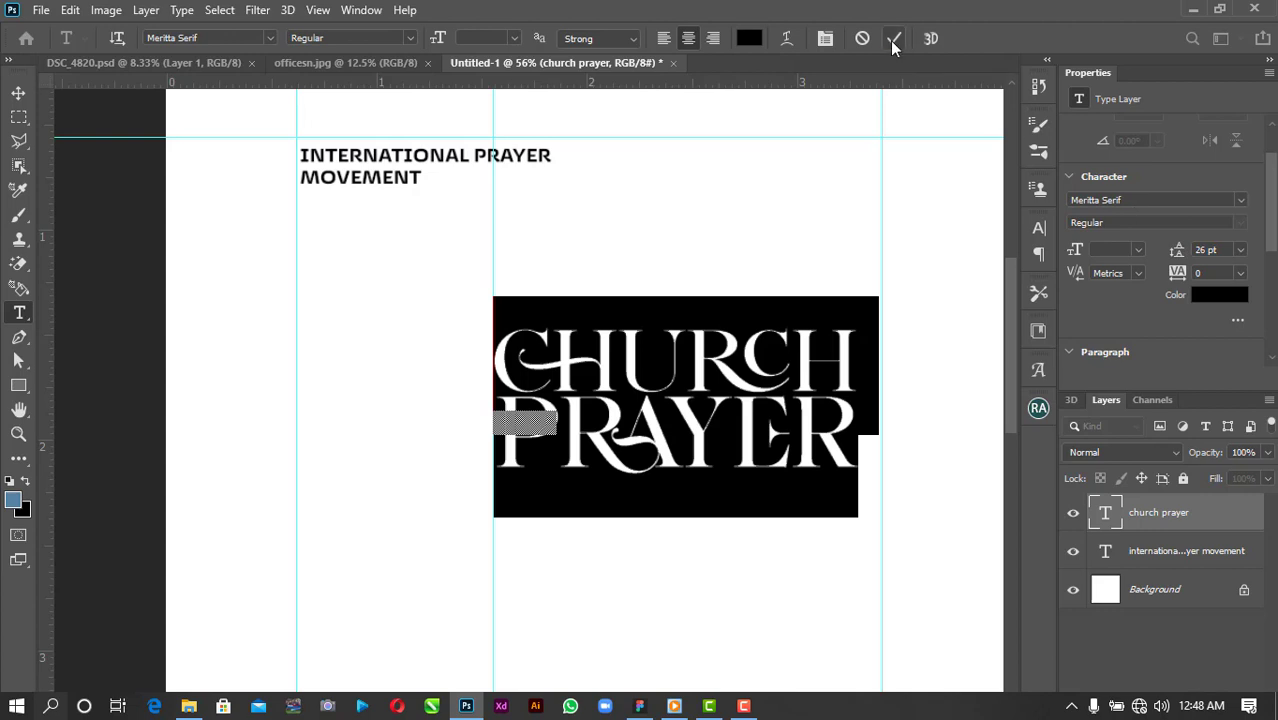
left_click(893, 38)
Scale the CHURCH PRAYER title up to about 106%.
key("v")
left_click(862, 471)
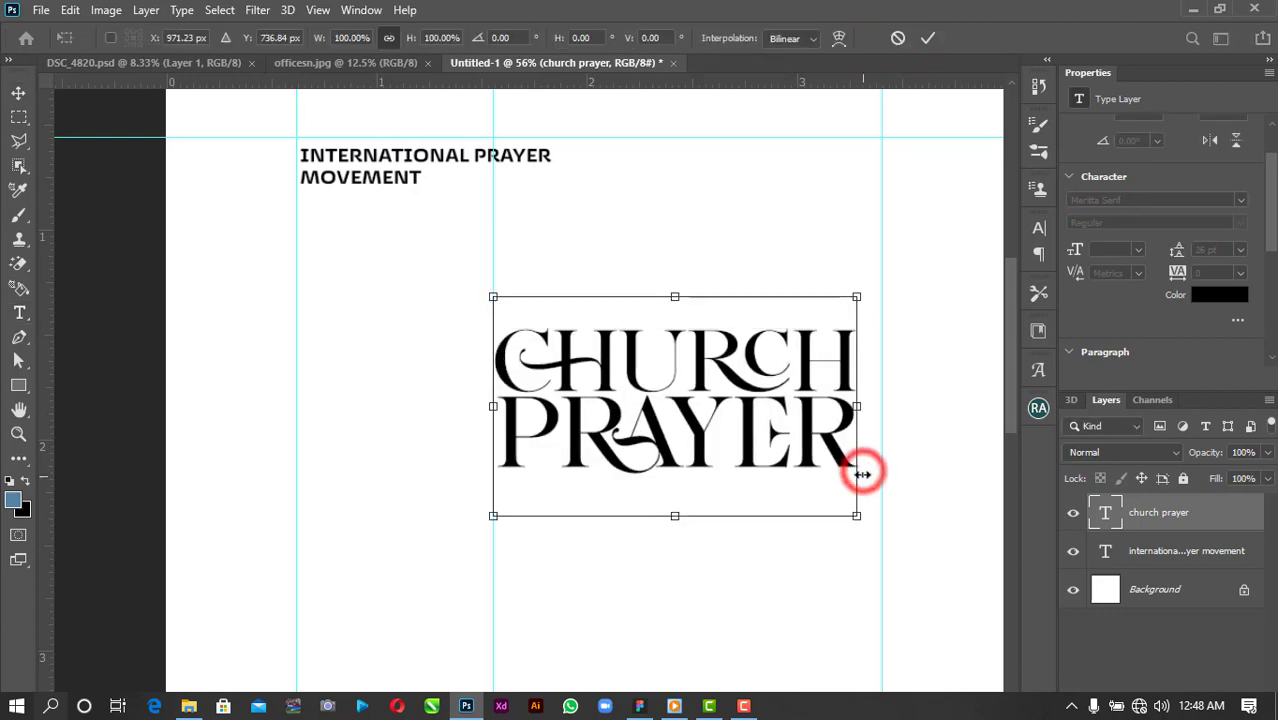
left_click_drag(851, 514, 879, 529)
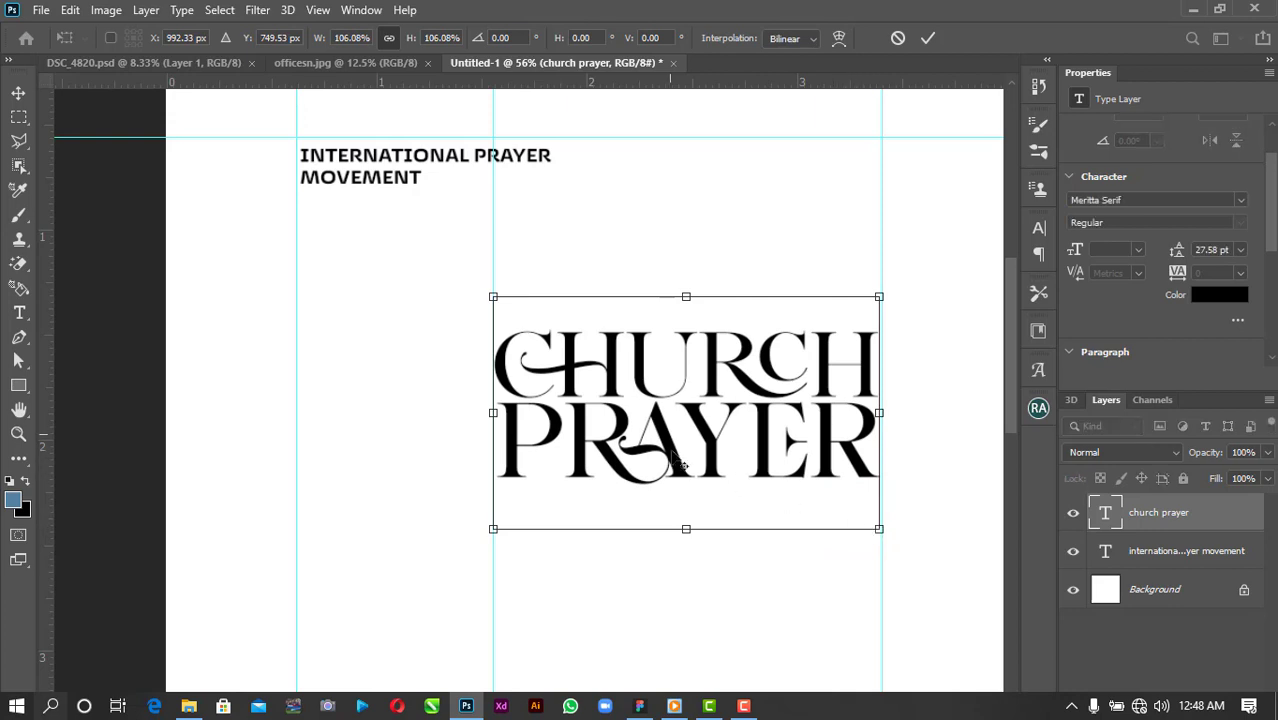
scroll(676, 462, "down", 2)
scroll(662, 512, "down", 2)
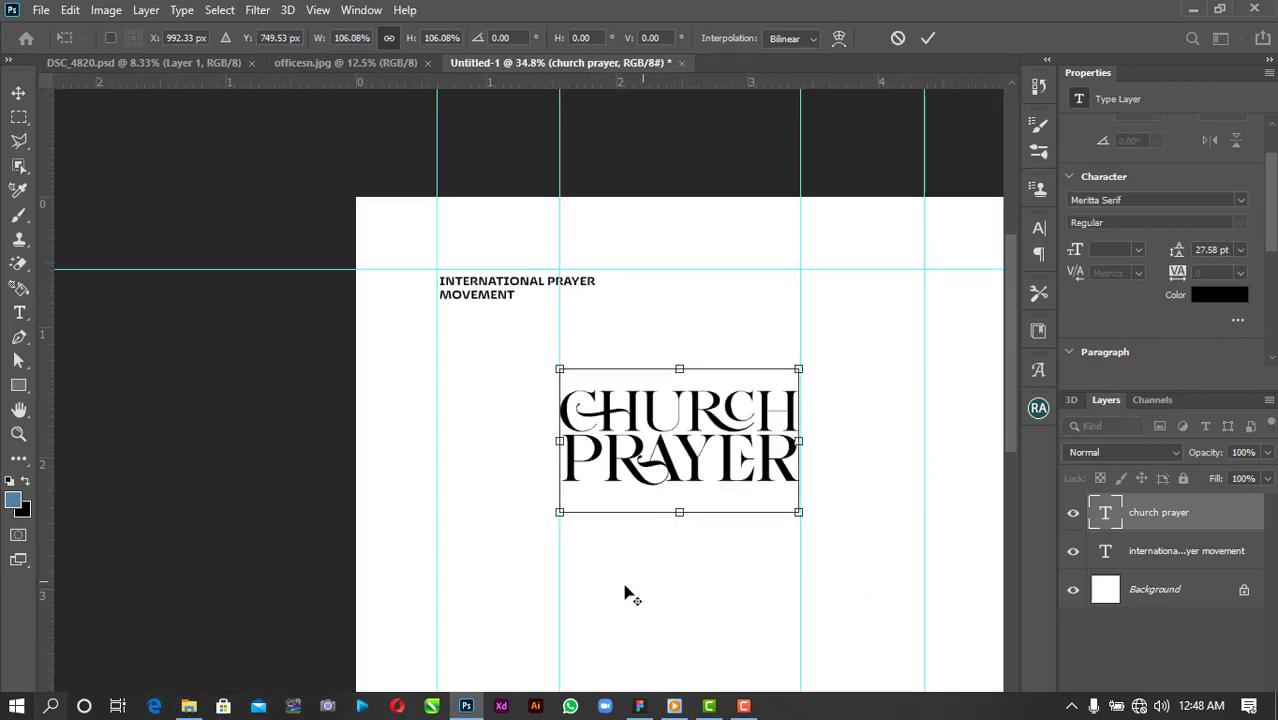
left_click(928, 38)
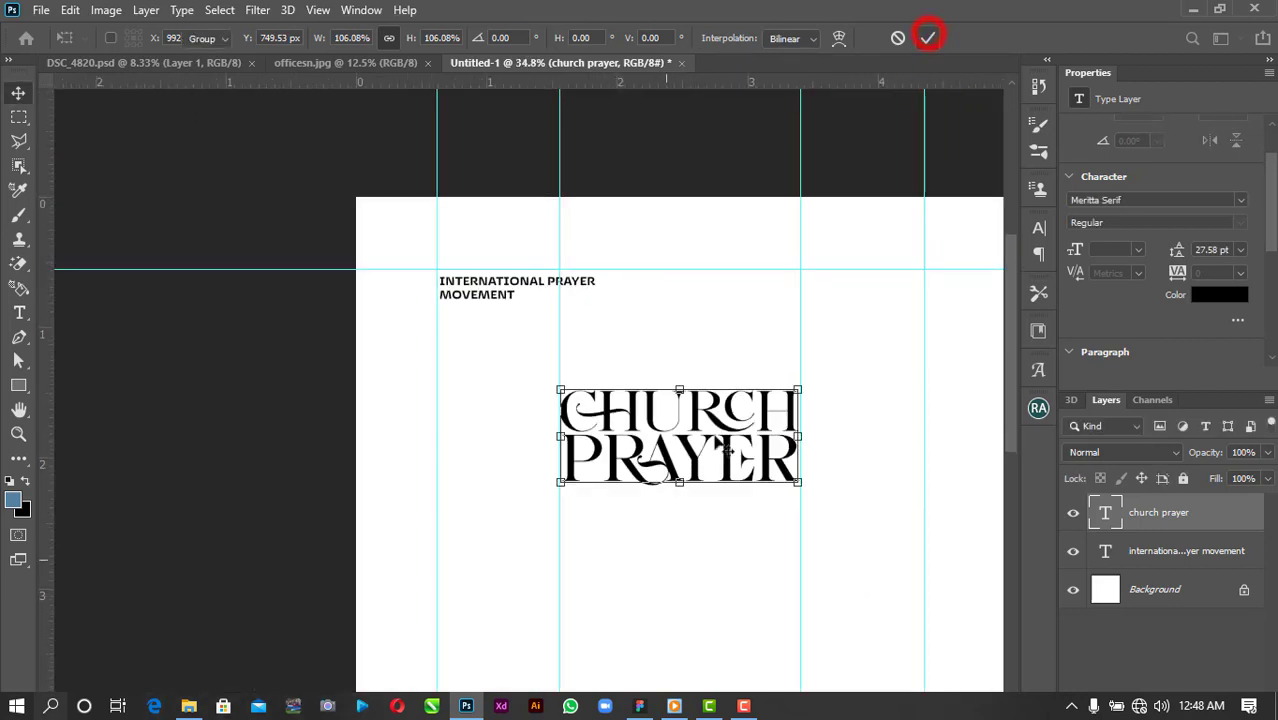
scroll(625, 611, "up", 2)
Add a 'confere' text line below the title and enlarge it with Free Transform.
key("t")
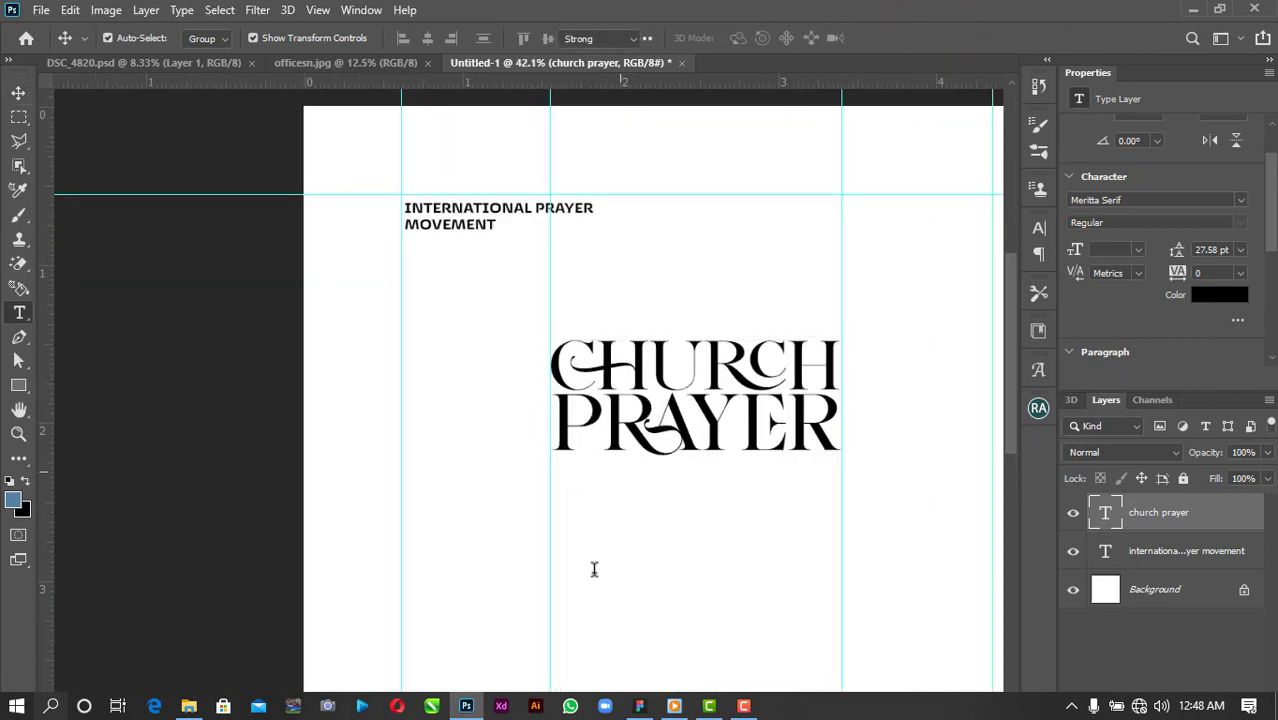
left_click(563, 537)
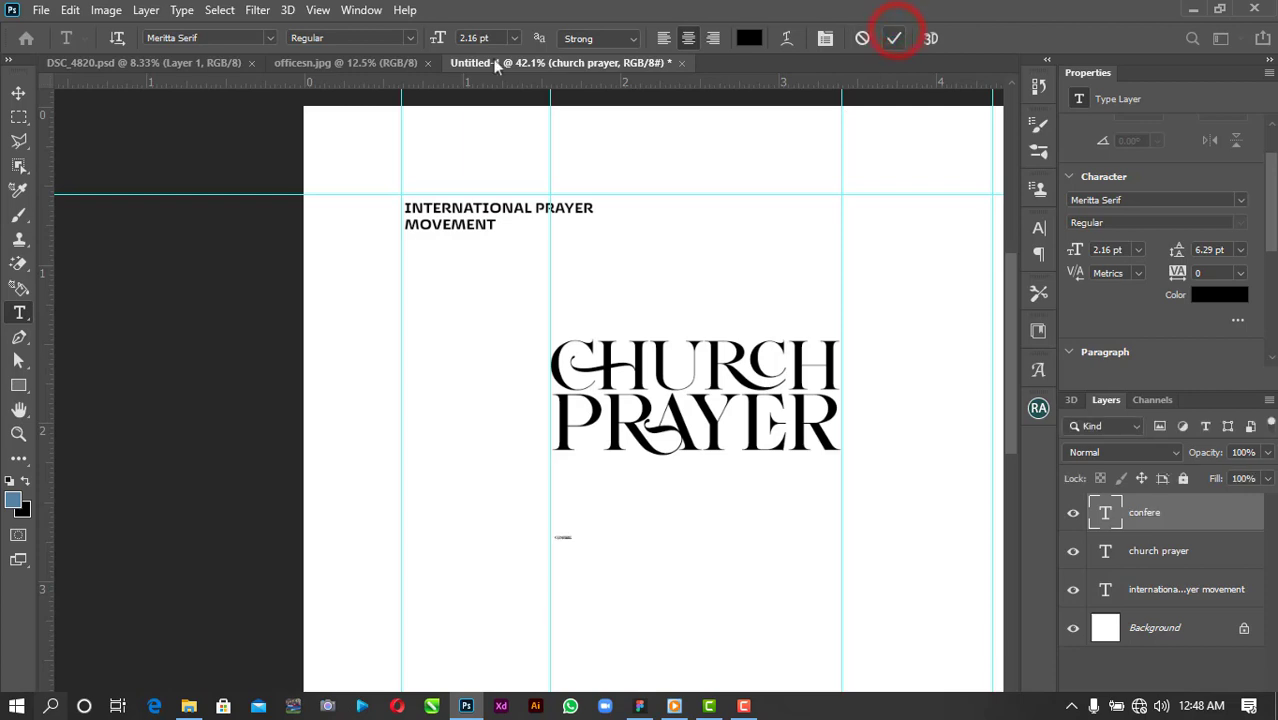
left_click(17, 93)
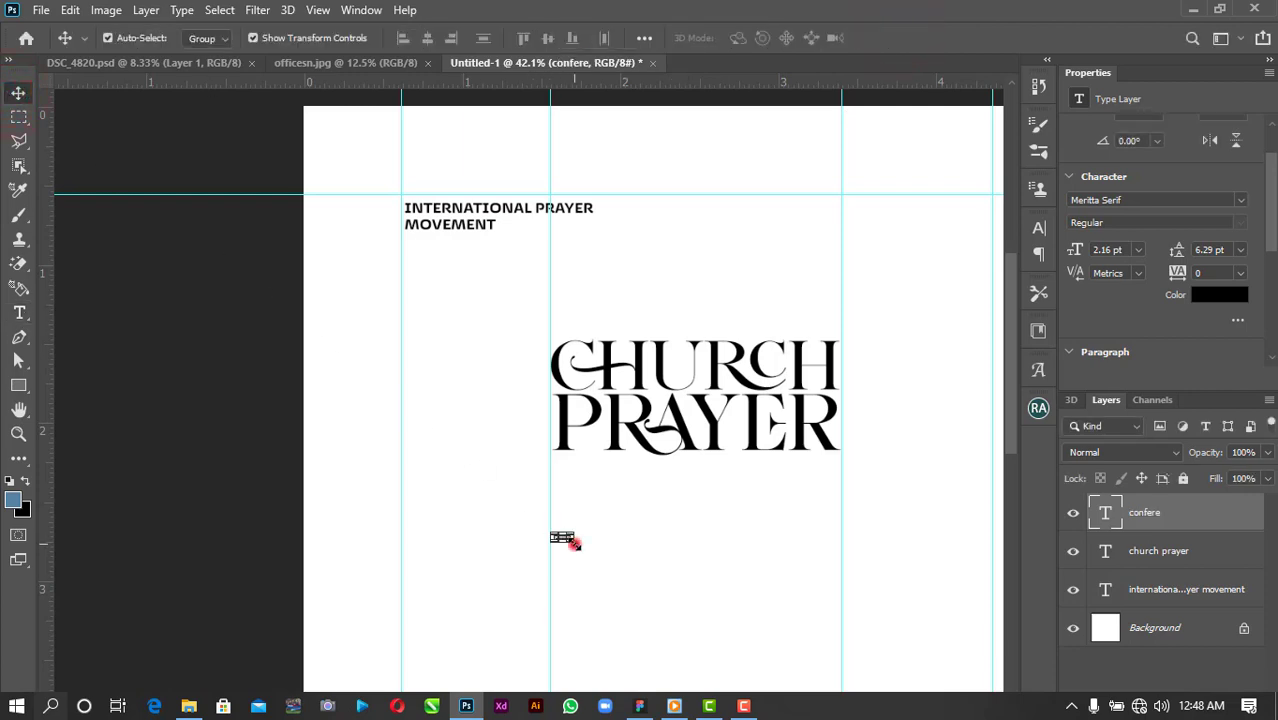
key("ctrl+t")
left_click_drag(575, 545, 724, 592)
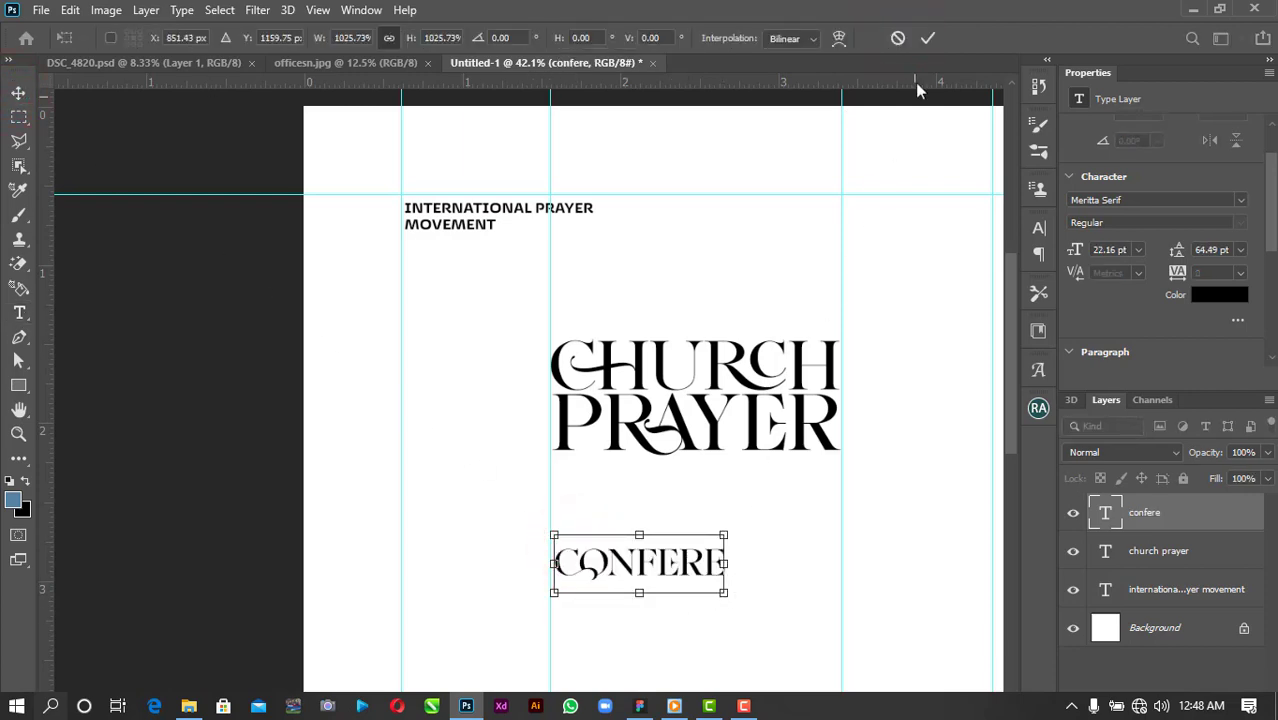
left_click(931, 39)
left_click(783, 508)
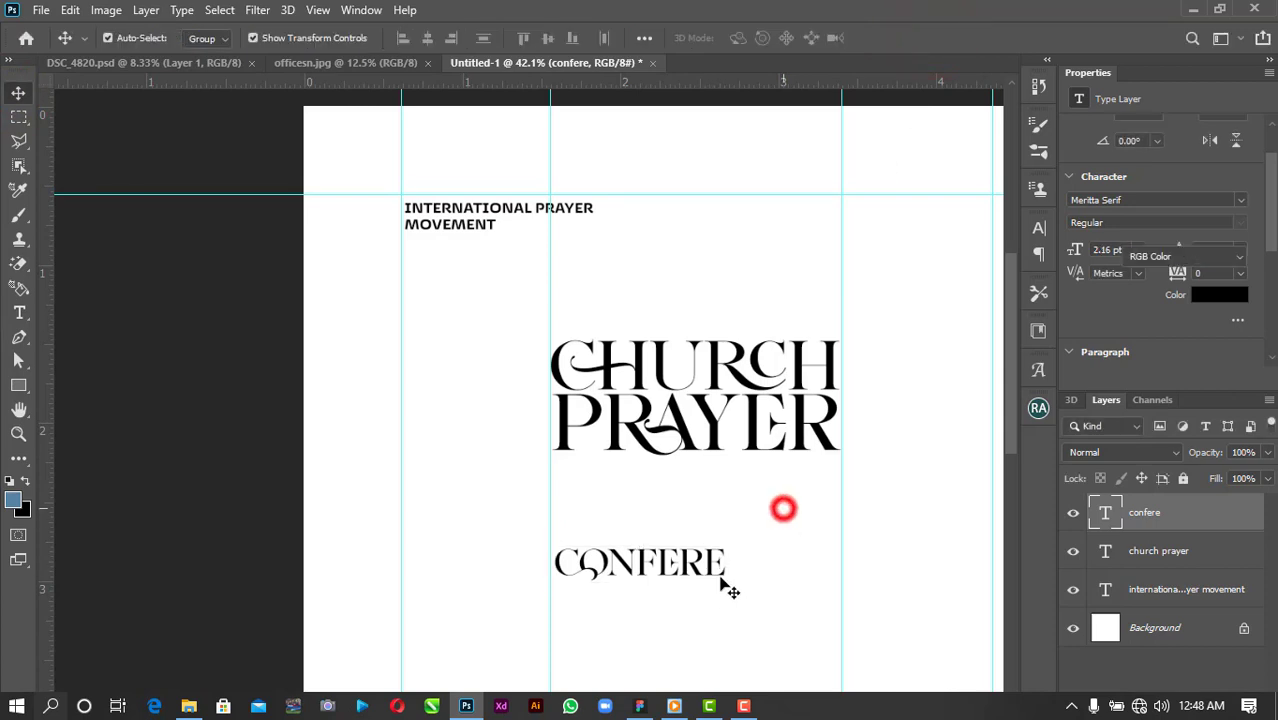
left_click(721, 578)
left_click(721, 579)
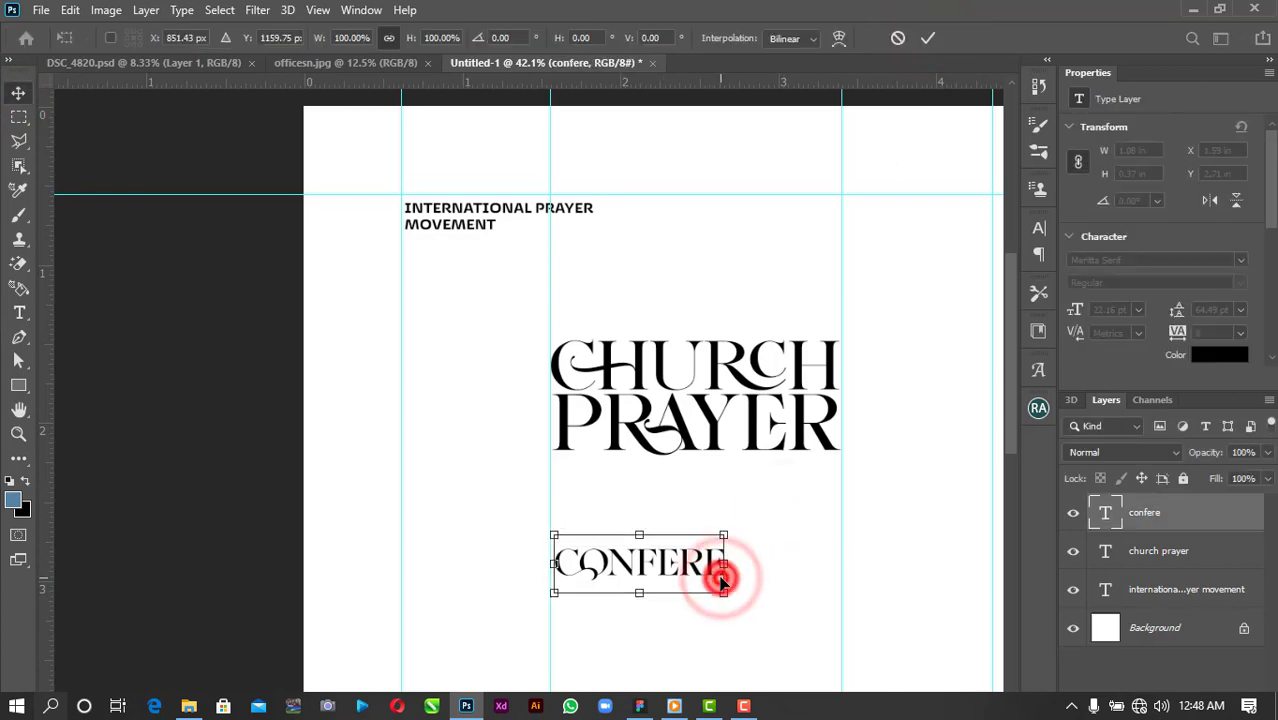
key("Escape")
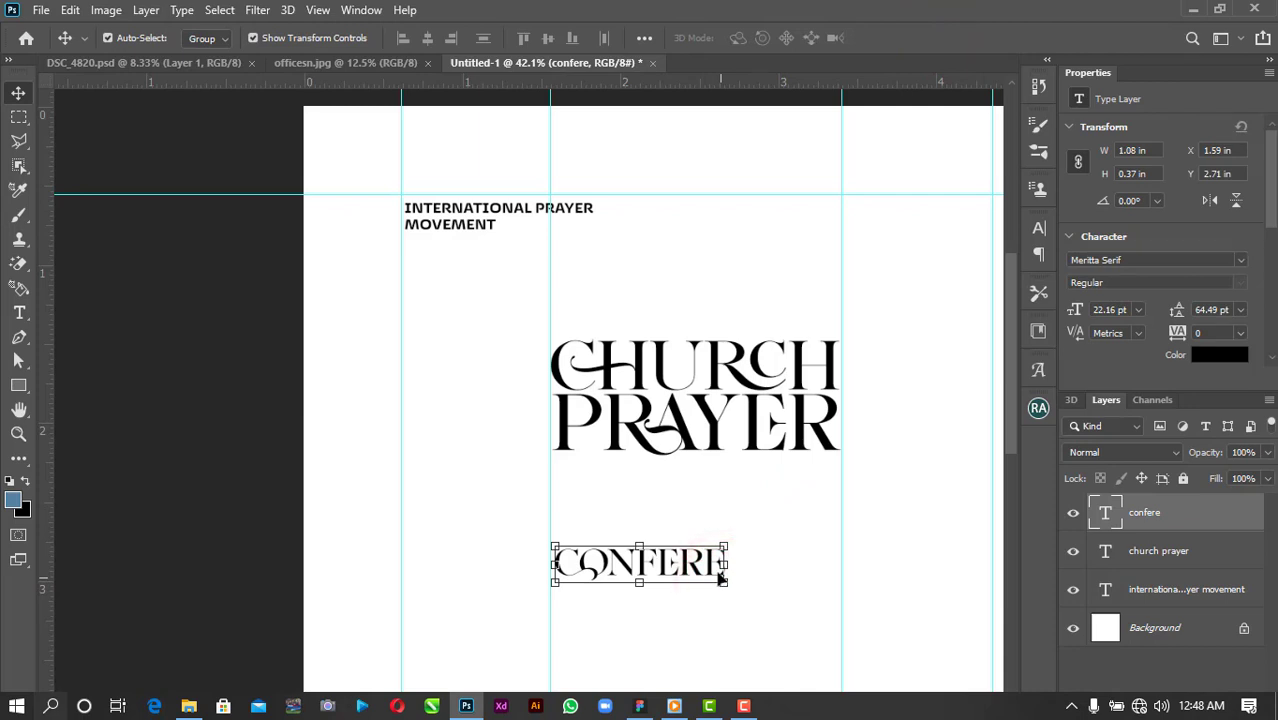
Complete the word as CONFERENCE and move it up to sit beneath PRAYER.
key("t")
left_click(716, 568)
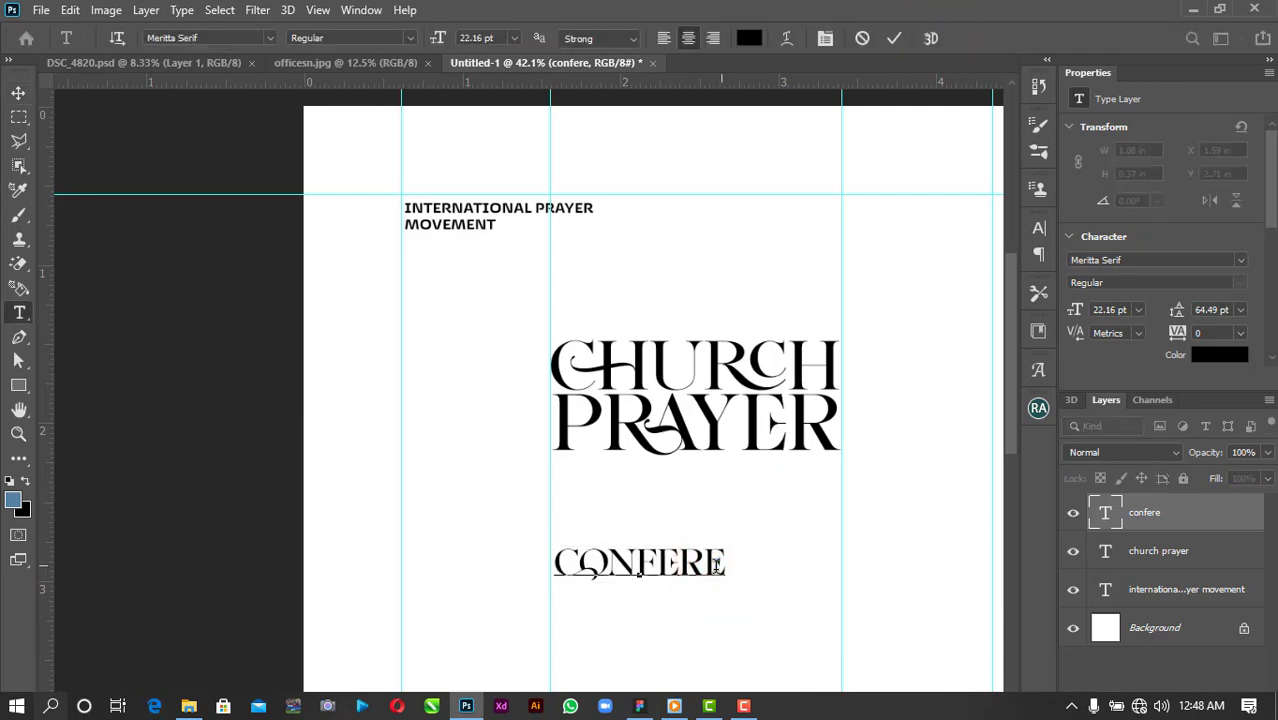
type("NCE")
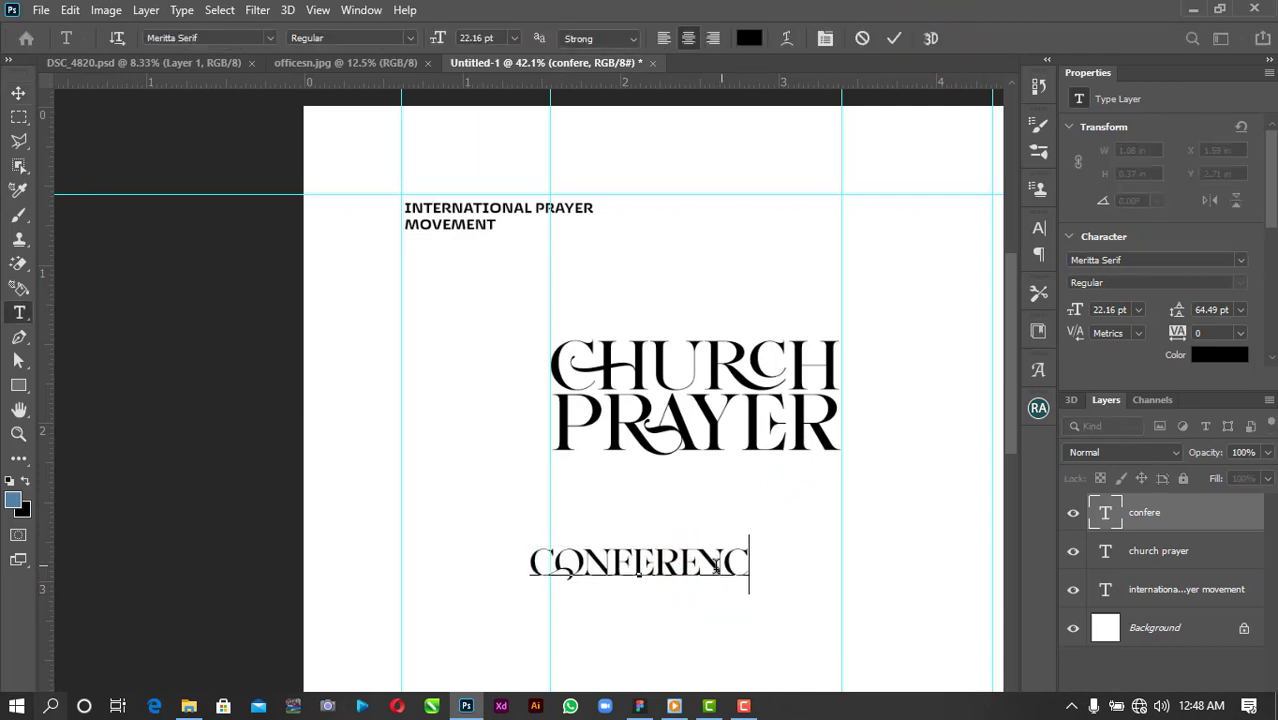
left_click(899, 38)
left_click(19, 94)
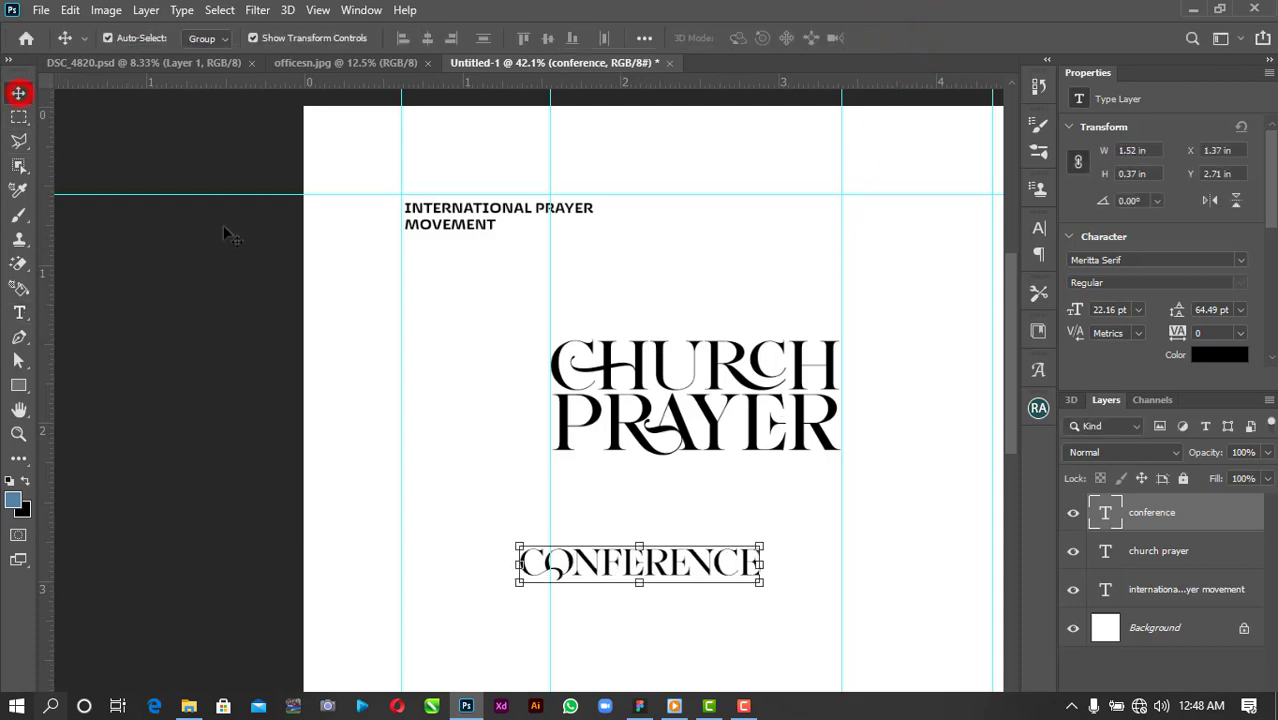
left_click_drag(748, 568, 792, 500)
left_click(1138, 310)
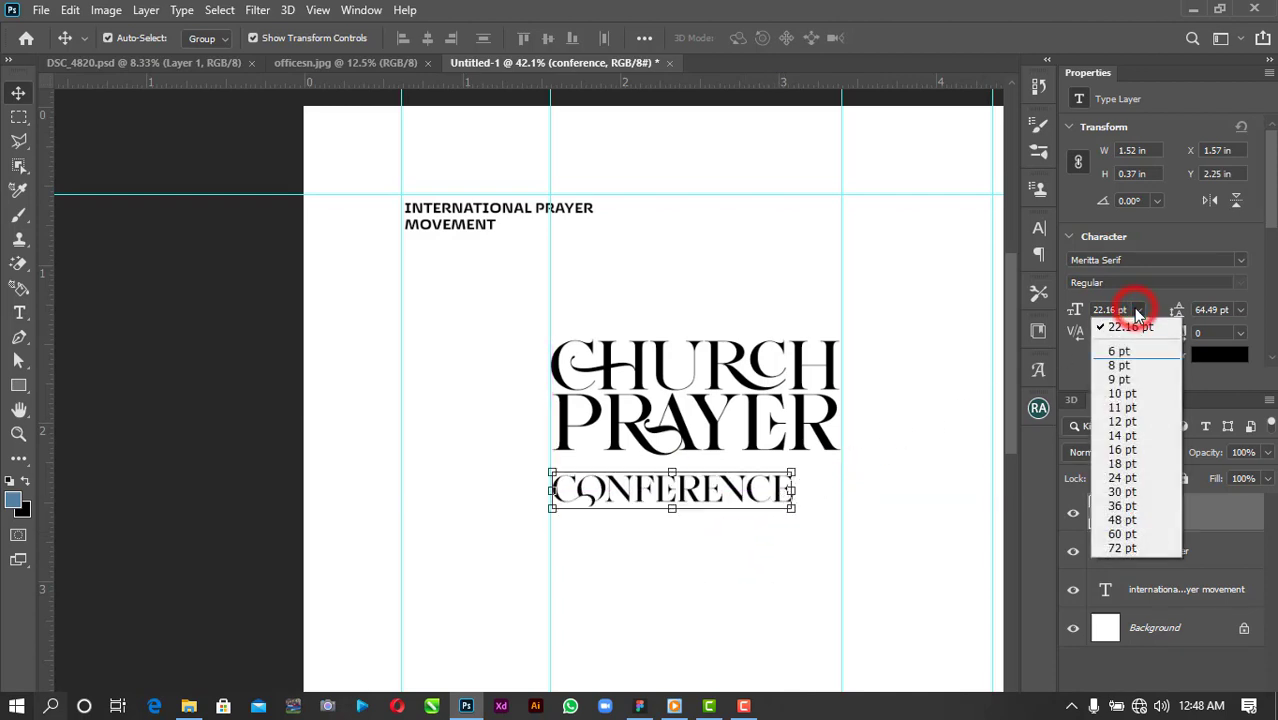
Set CONFERENCE to 16 pt with letter spacing 500, positioned beneath PRAYER.
left_click(1122, 449)
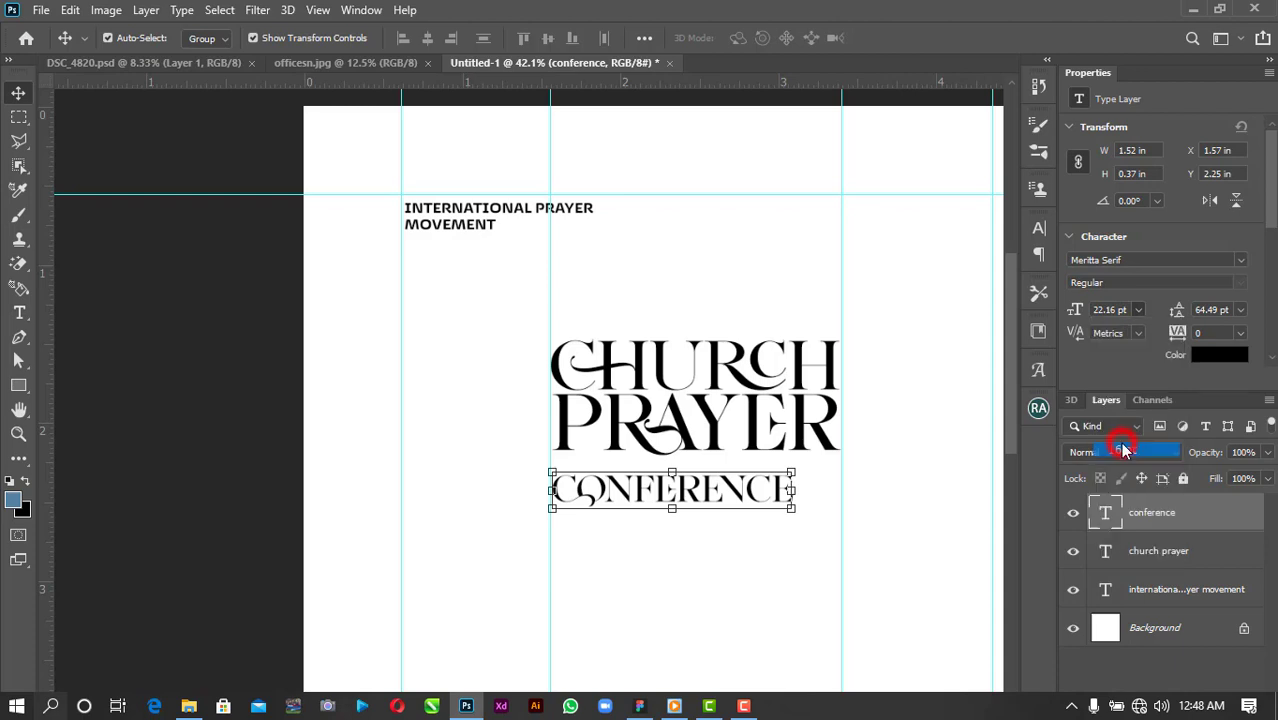
left_click_drag(732, 492, 711, 474)
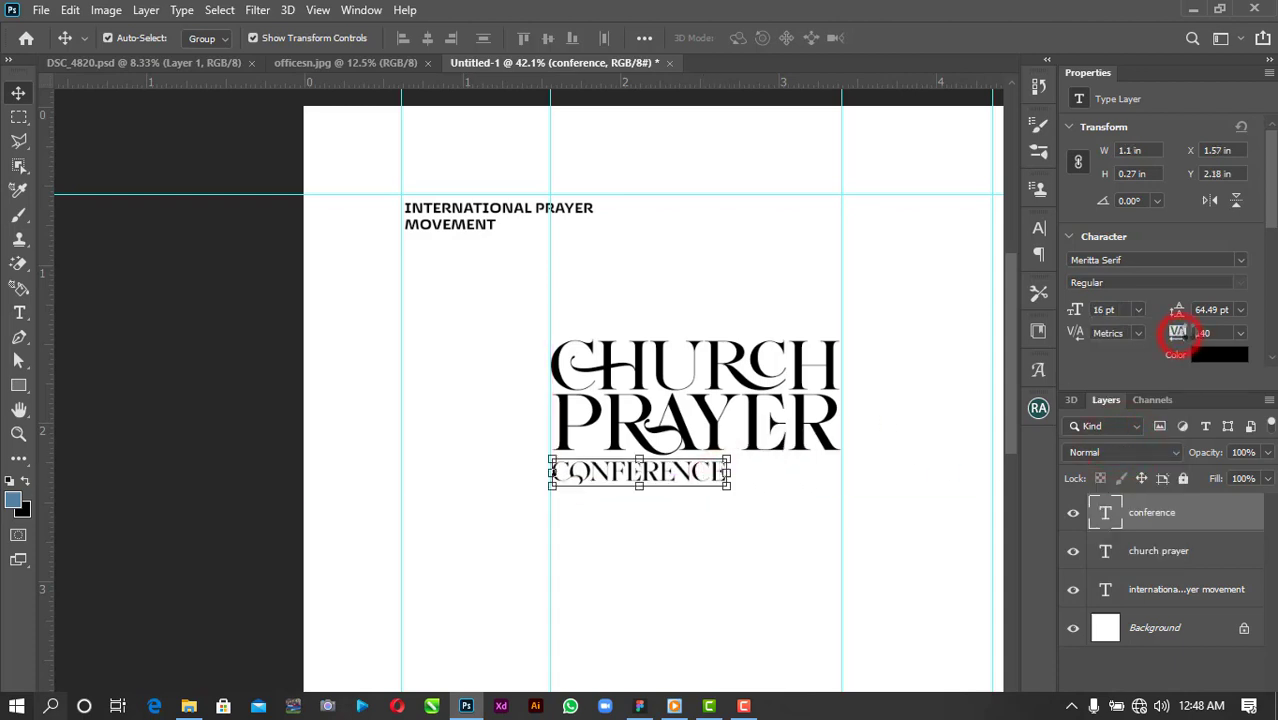
left_click_drag(1178, 332, 1201, 333)
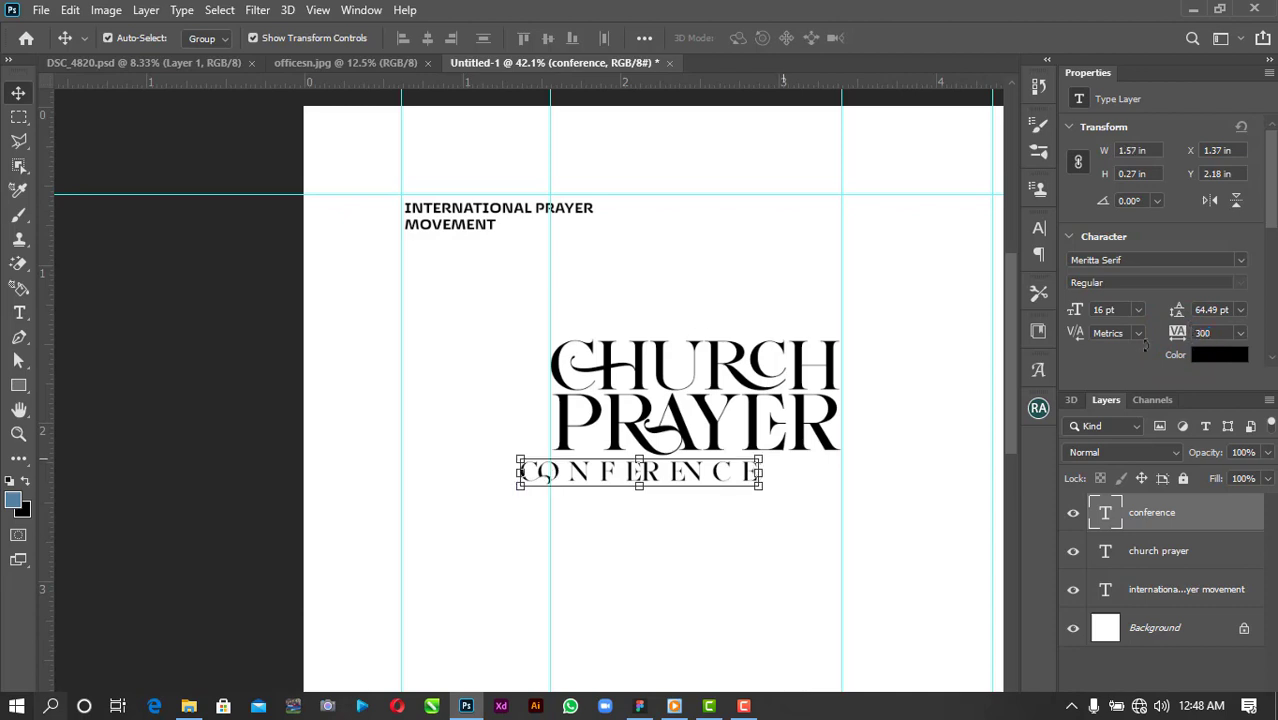
left_click_drag(748, 472, 780, 470)
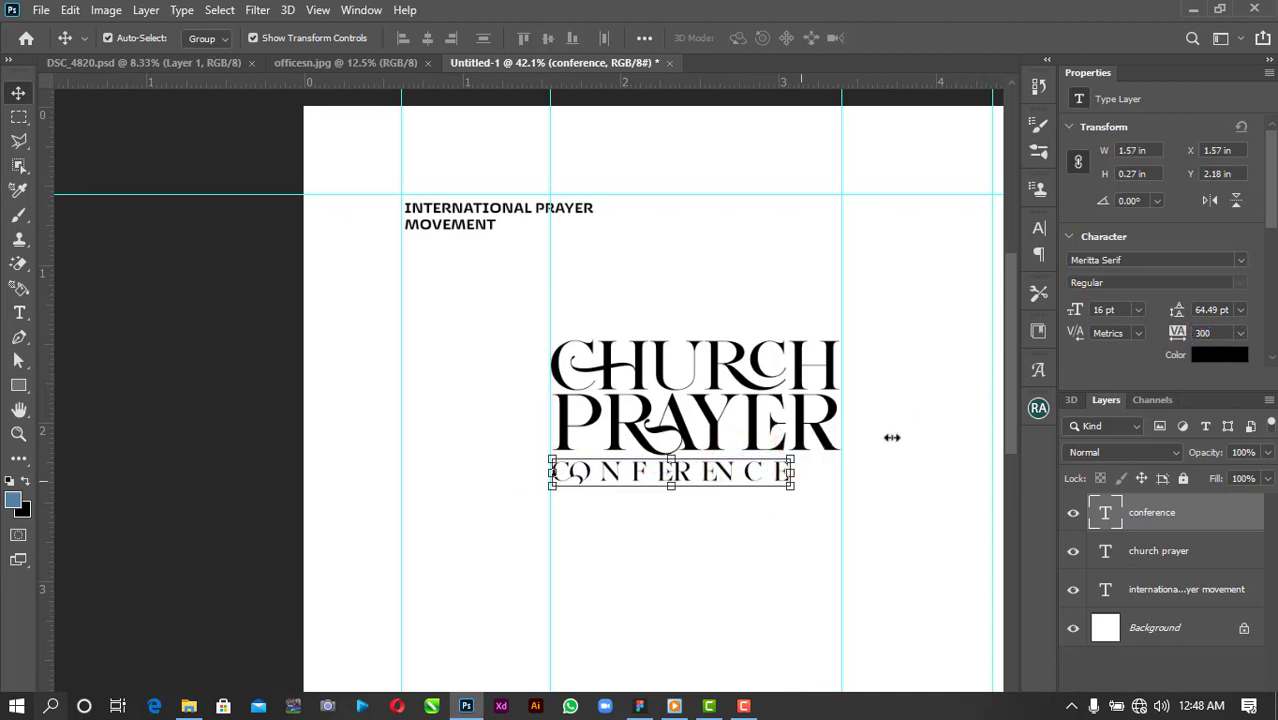
left_click(1240, 333)
left_click(1222, 334)
type("500")
key("Return")
Centre CONFERENCE under PRAYER and scale it to about 103%.
left_click(887, 533)
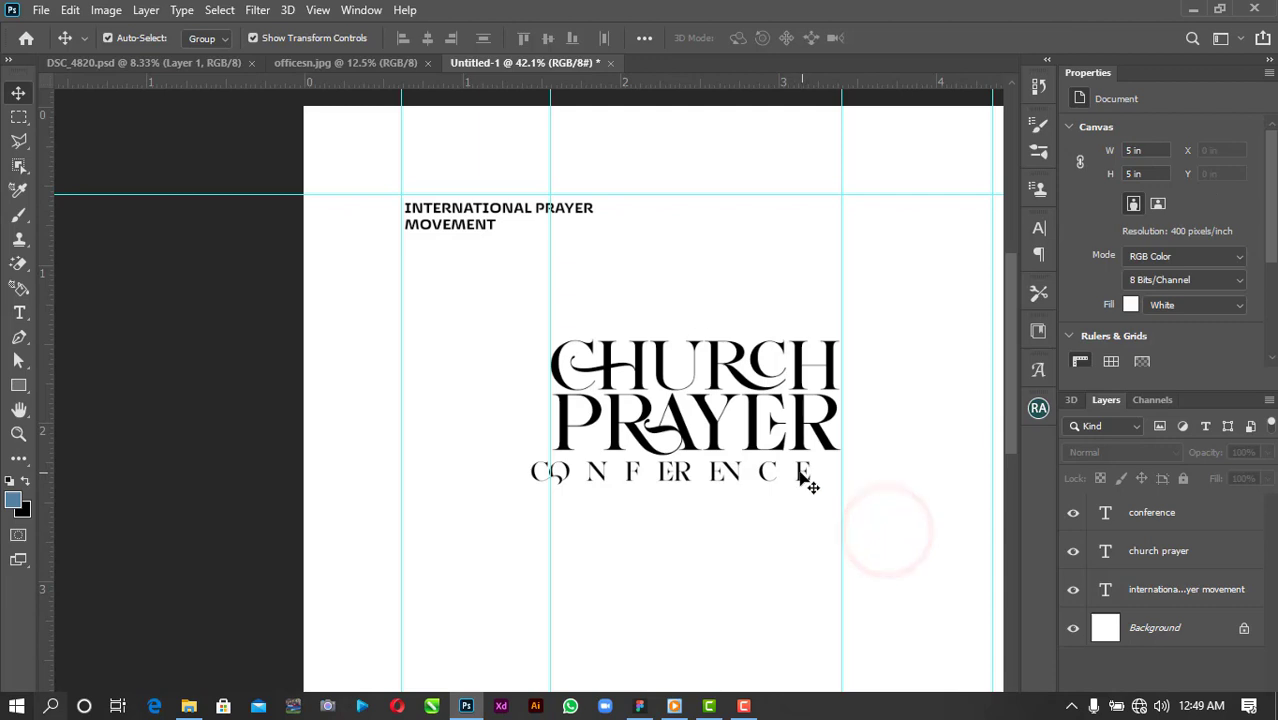
left_click_drag(800, 478, 866, 490)
left_click(847, 498)
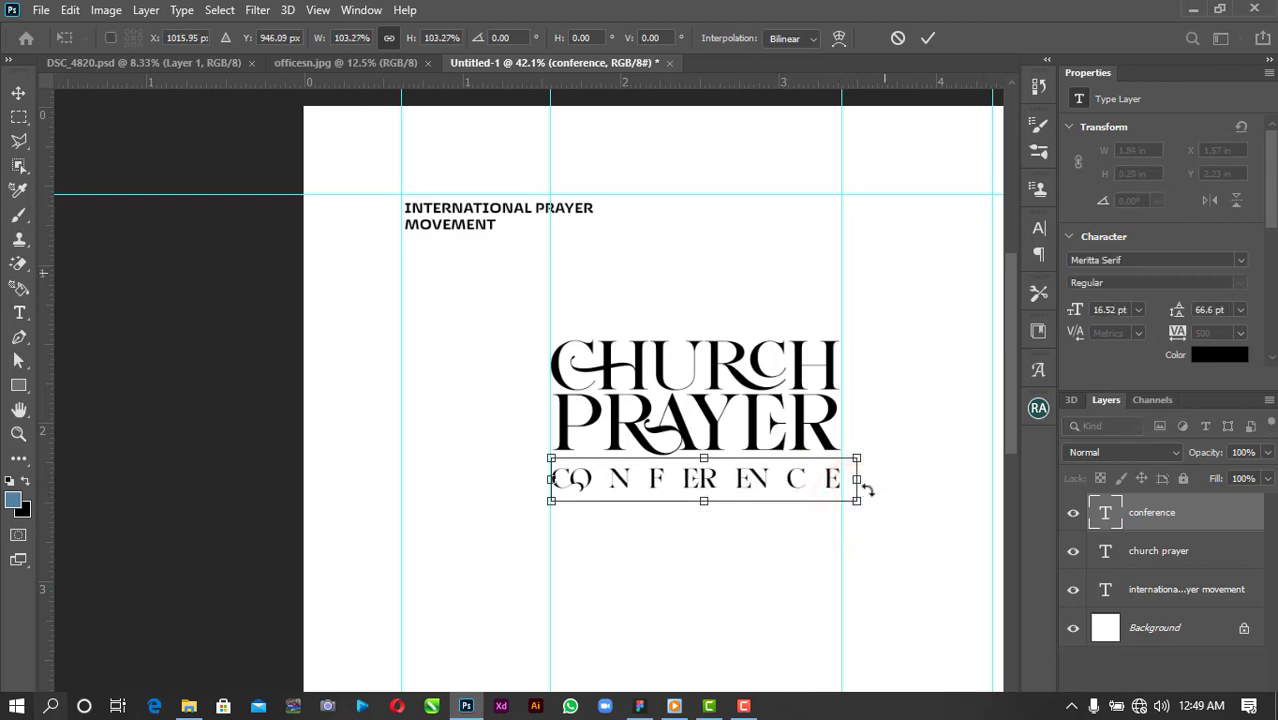
left_click(928, 38)
left_click(919, 314)
left_click(765, 485)
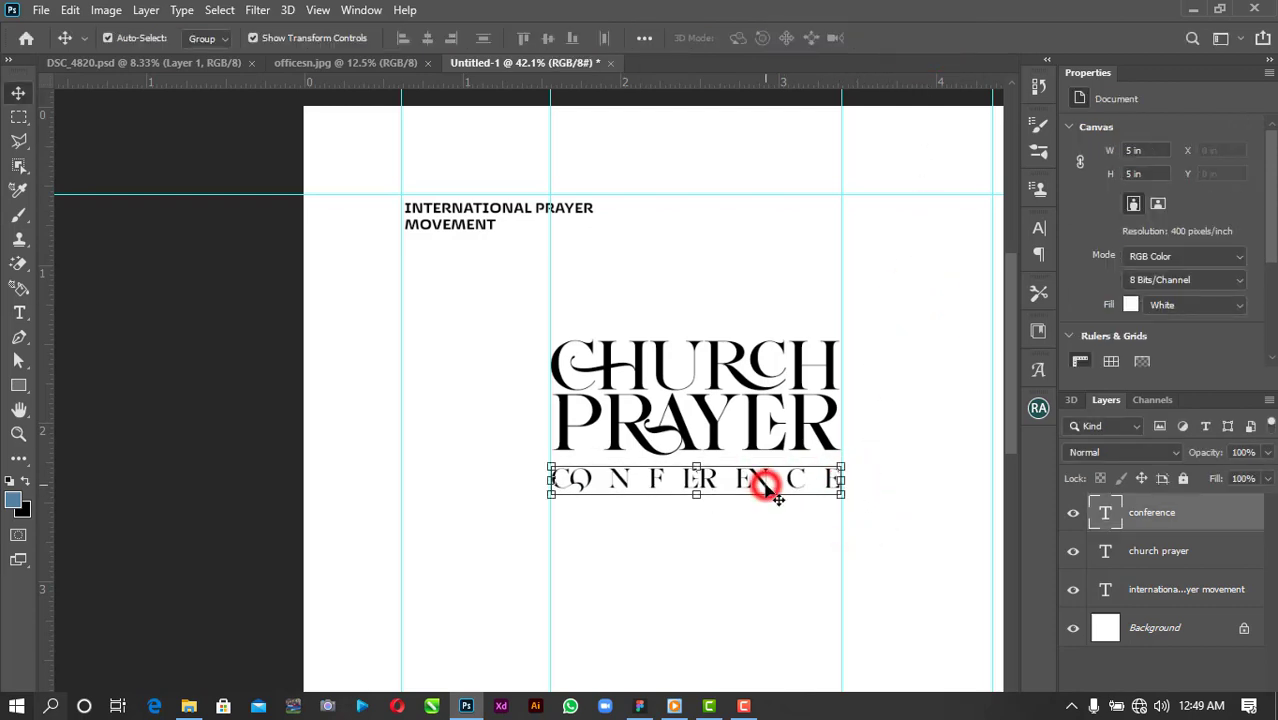
Change the conference font to Jagerlay-Light.
left_click(1241, 261)
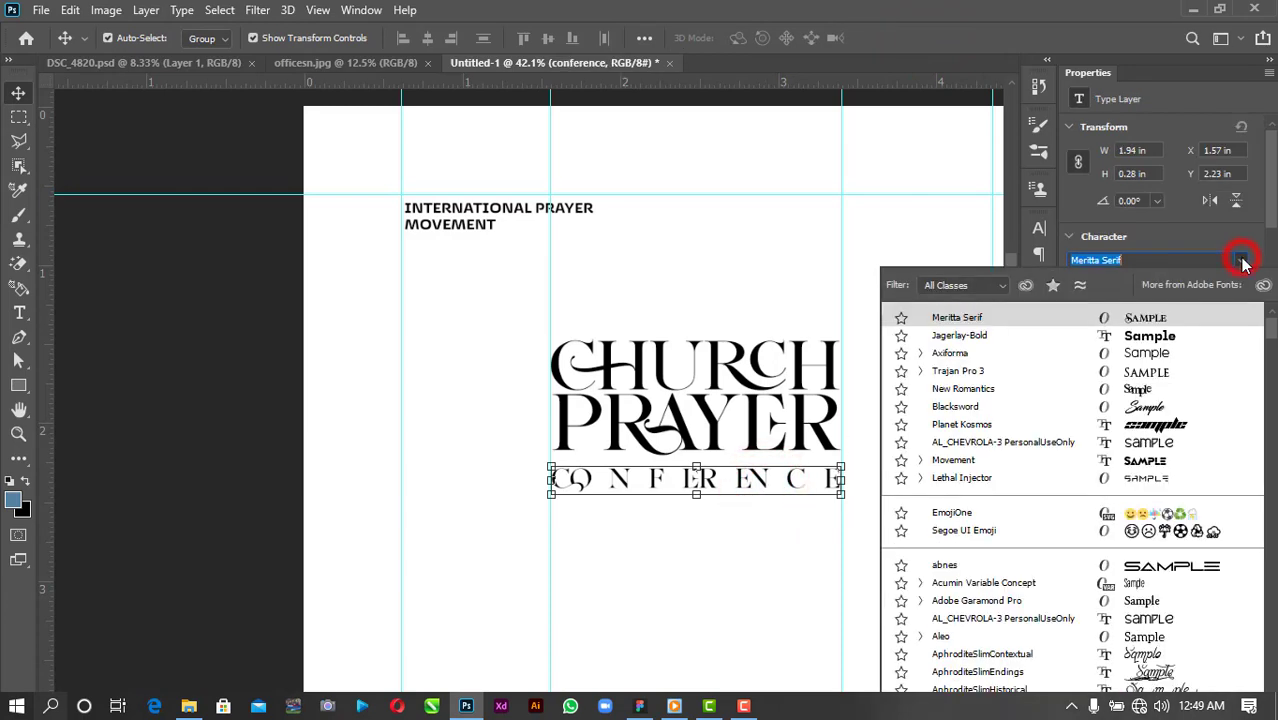
left_click(945, 336)
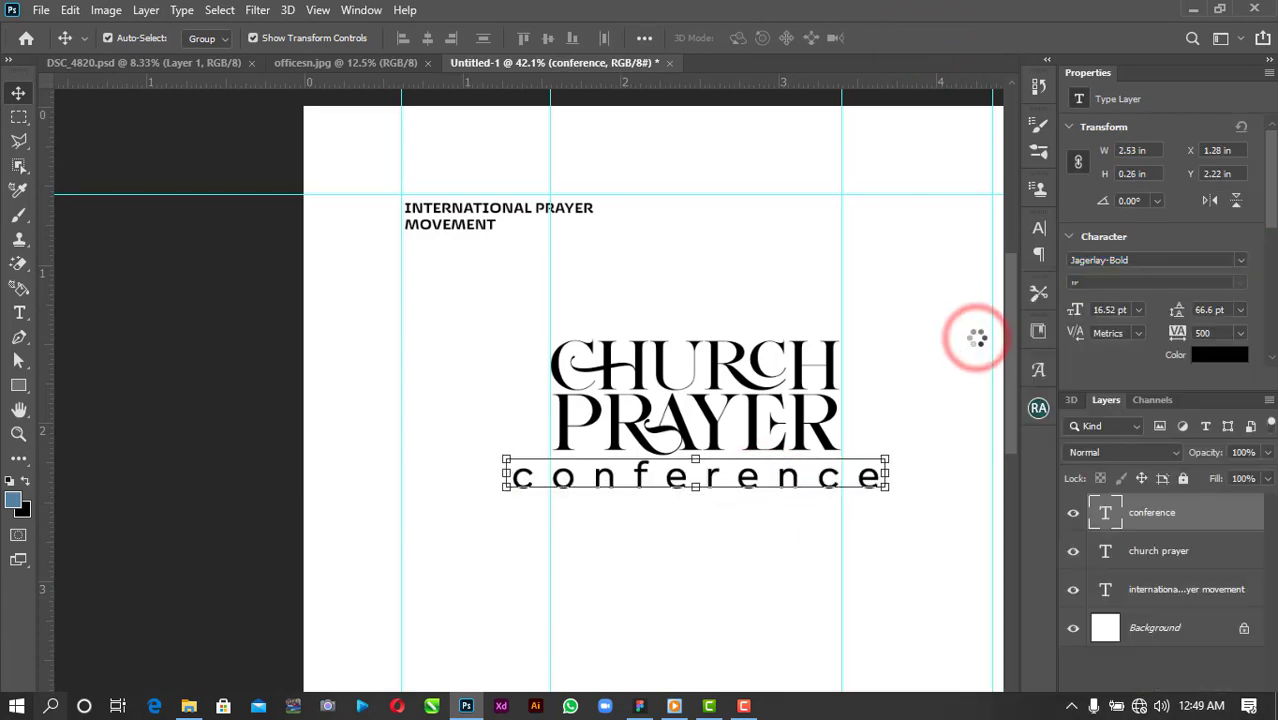
left_click(1240, 262)
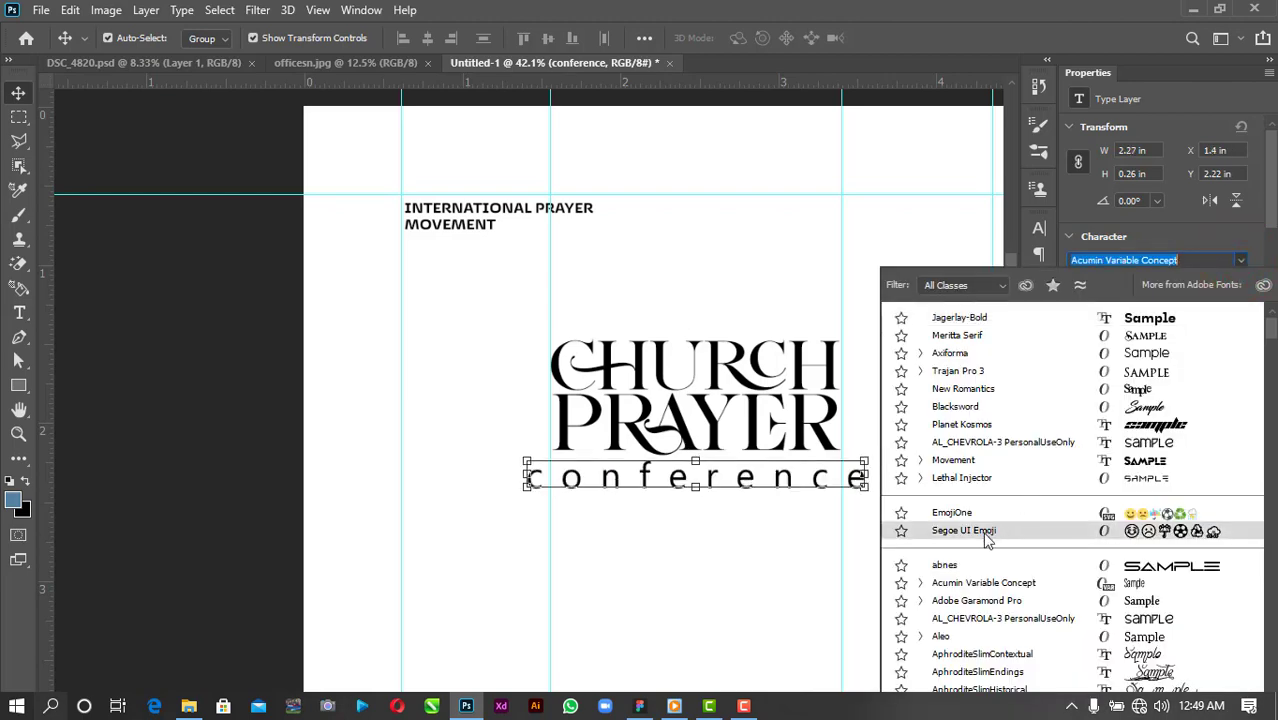
scroll(990, 530, "down", 5)
scroll(987, 540, "down", 20)
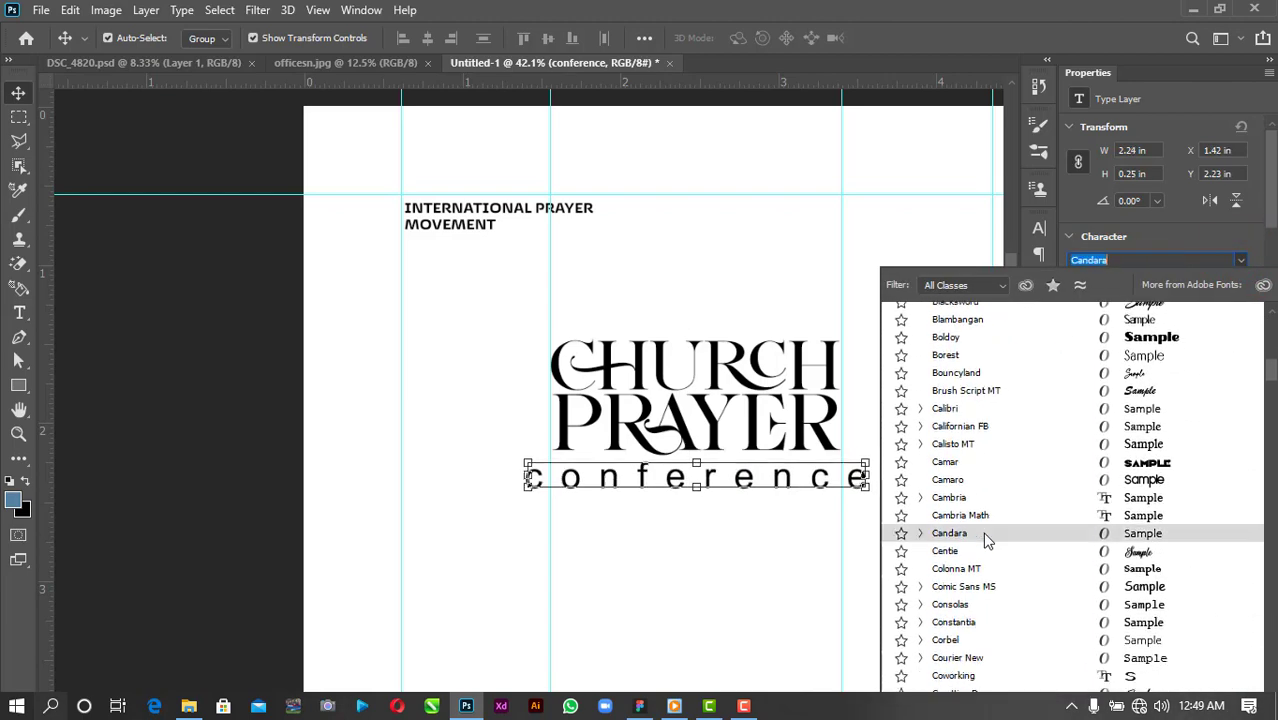
scroll(988, 540, "down", 15)
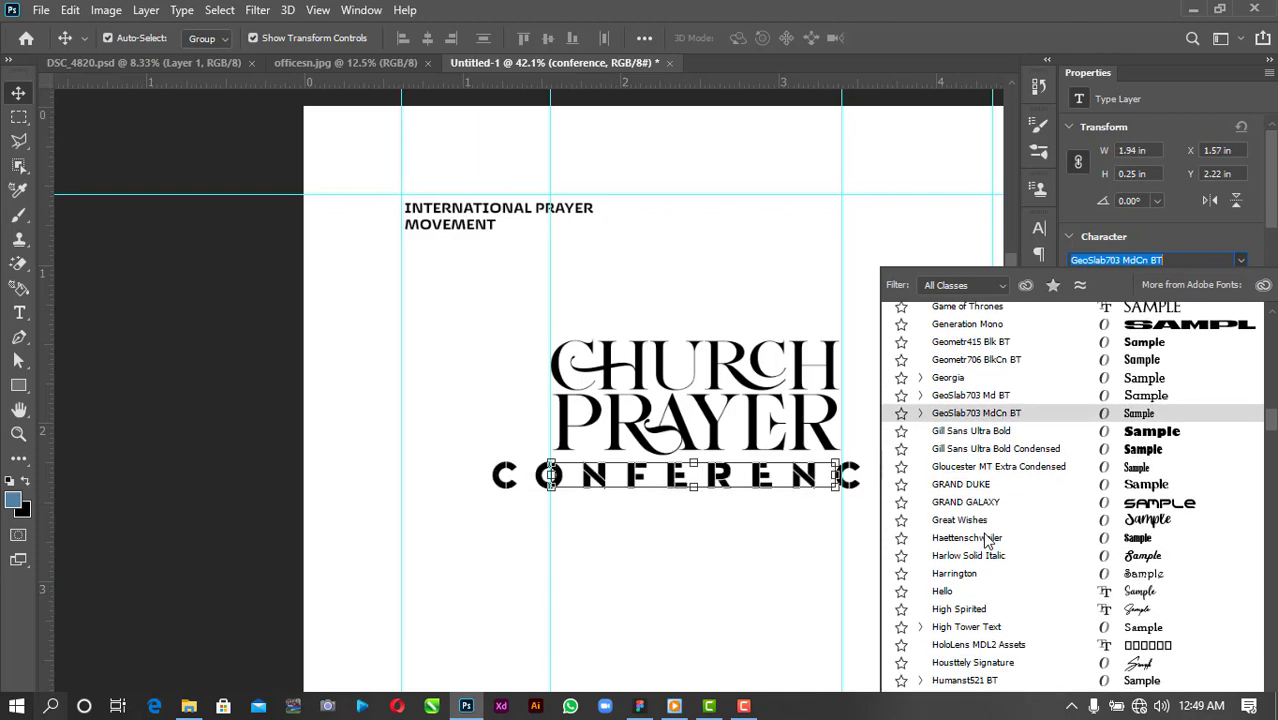
scroll(988, 540, "down", 7)
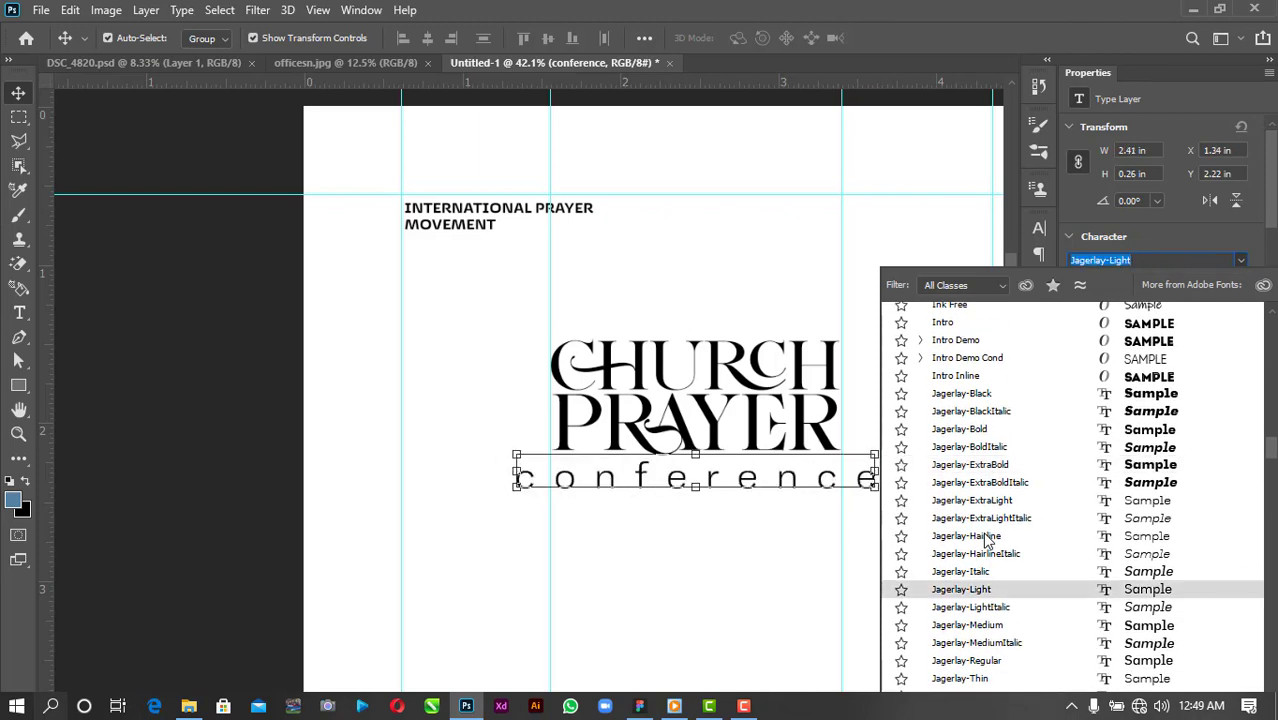
left_click(990, 590)
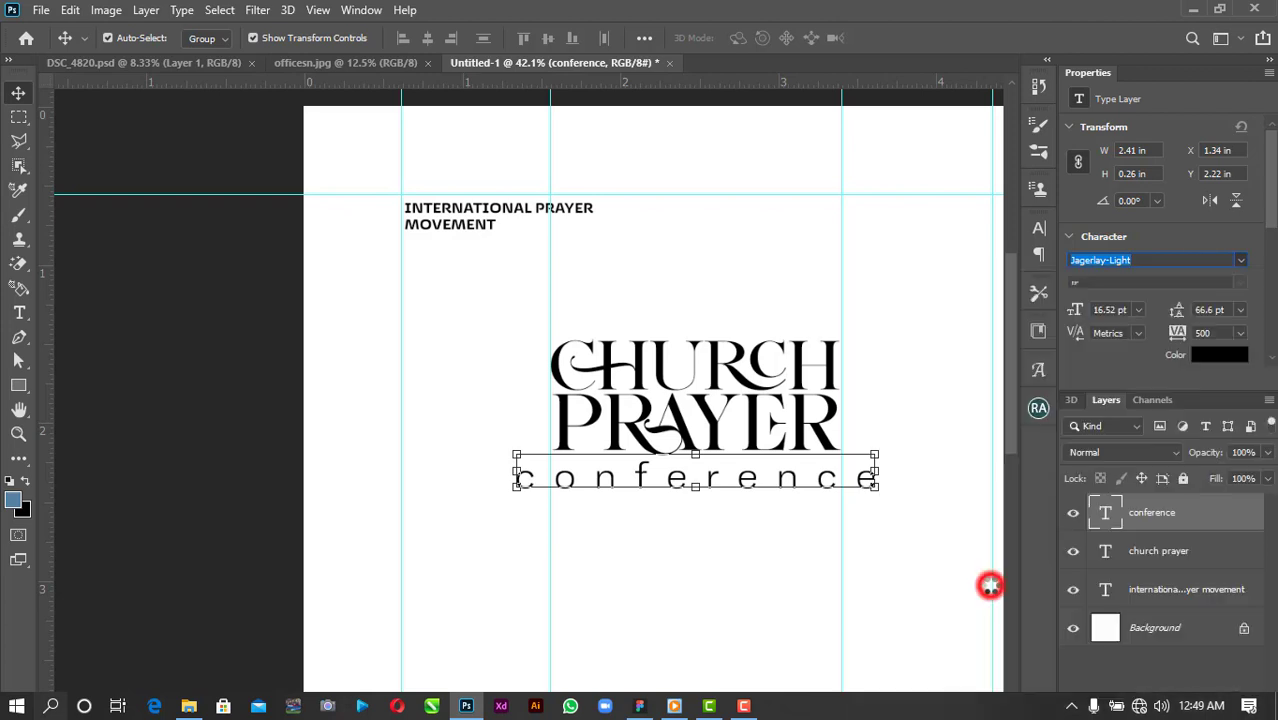
Resize conference to span beneath PRAYER and nudge it up slightly.
left_click_drag(877, 453, 912, 455)
left_click_drag(824, 454, 802, 453)
left_click_drag(912, 446, 738, 494)
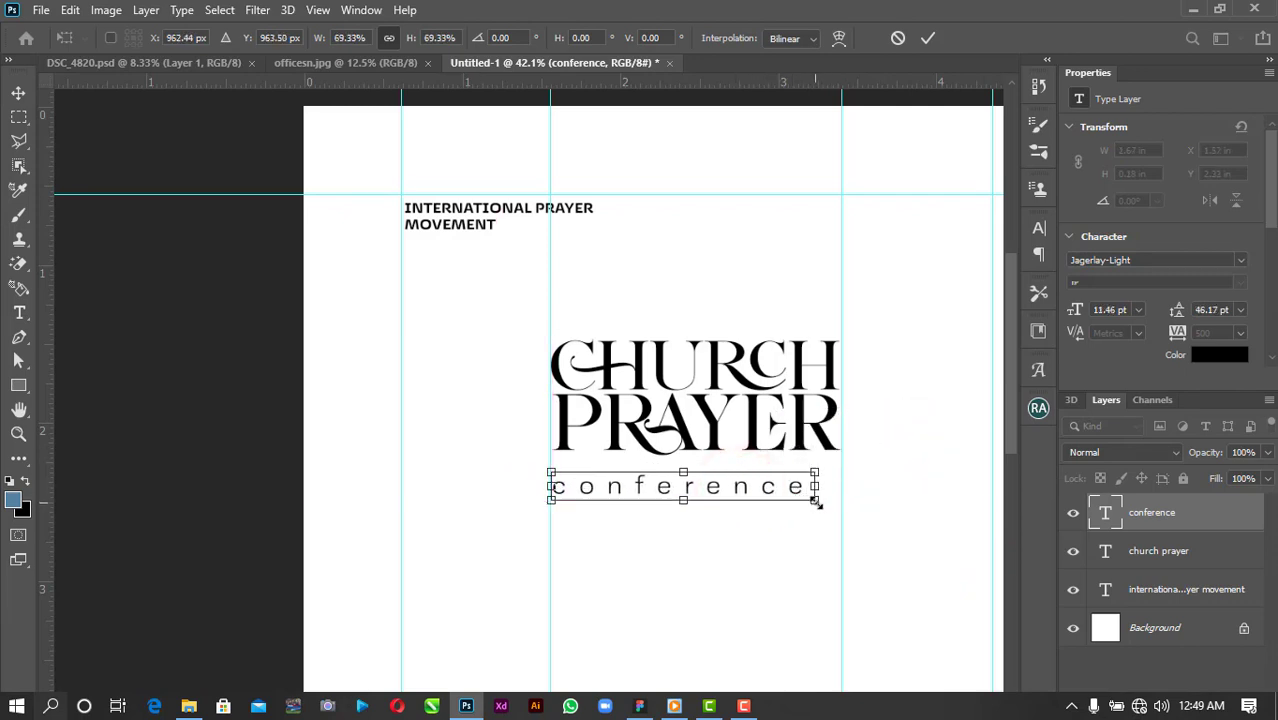
left_click_drag(816, 499, 855, 512)
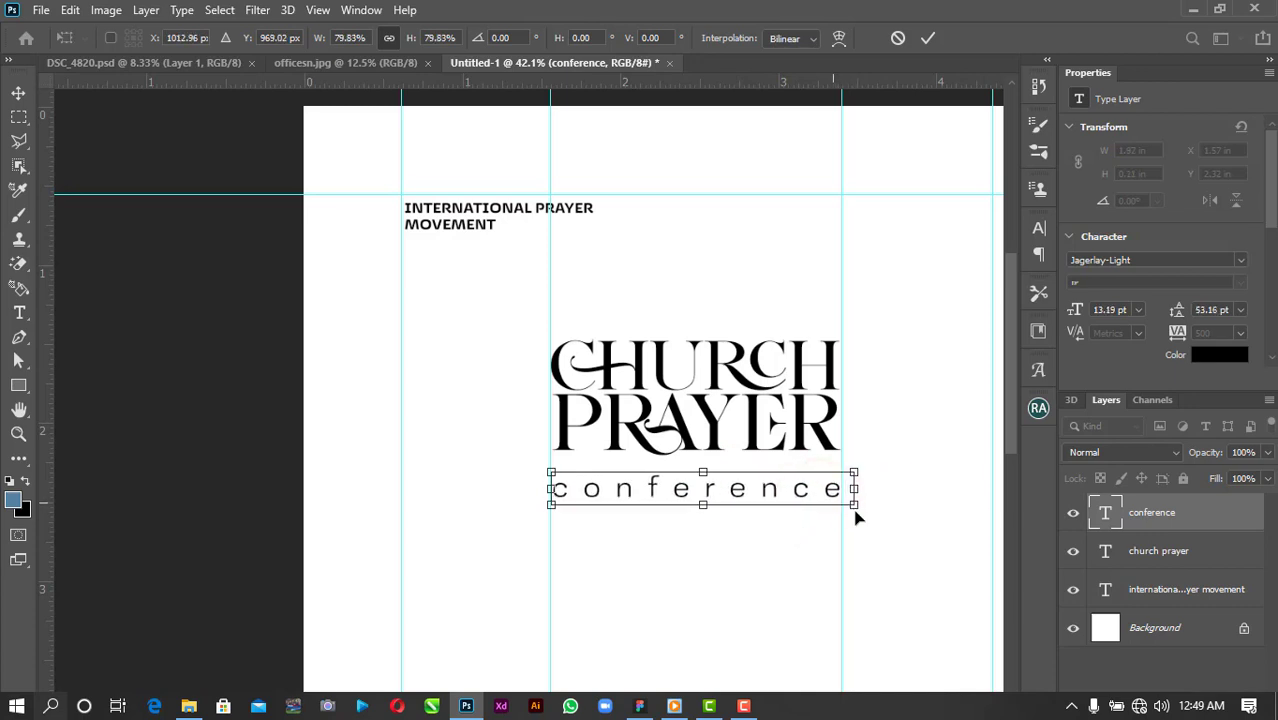
key("Up")
key("Up")
key("Up")
key("Up")
key("Up")
key("Up")
key("Up")
key("Up")
key("Up")
key("Up")
key("Up")
key("Up")
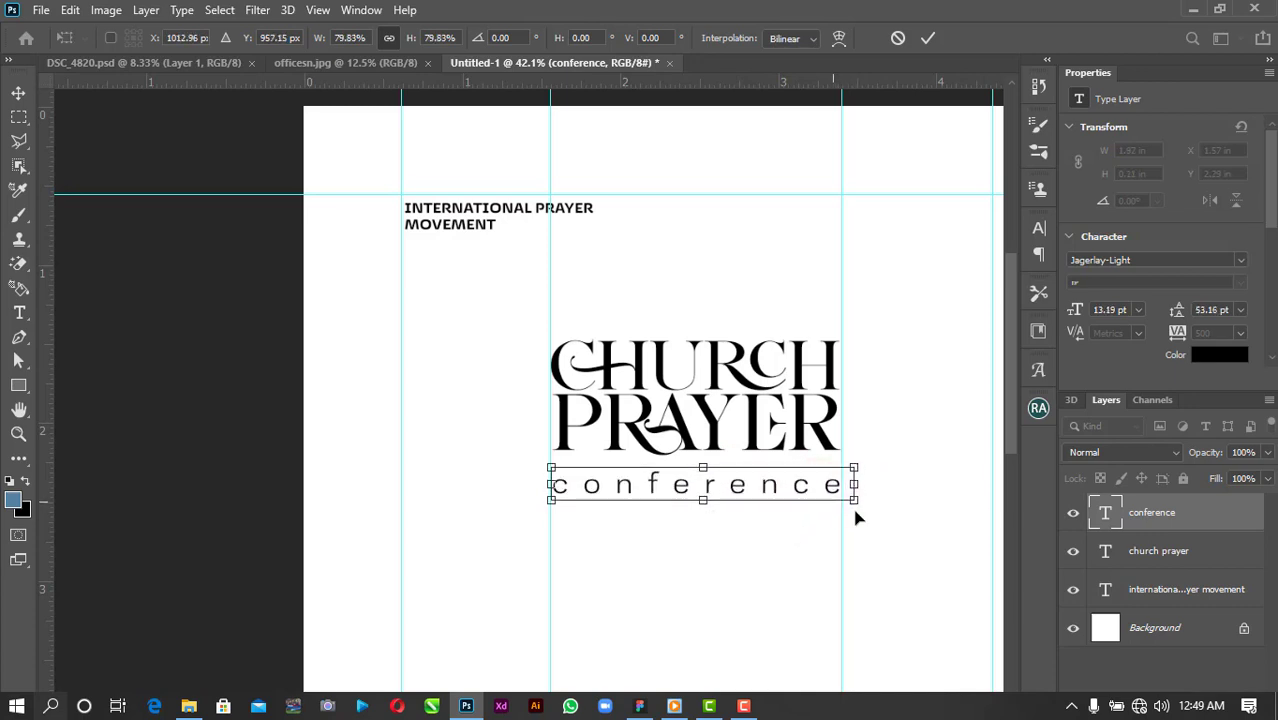
key("Up")
key("Up")
left_click(927, 40)
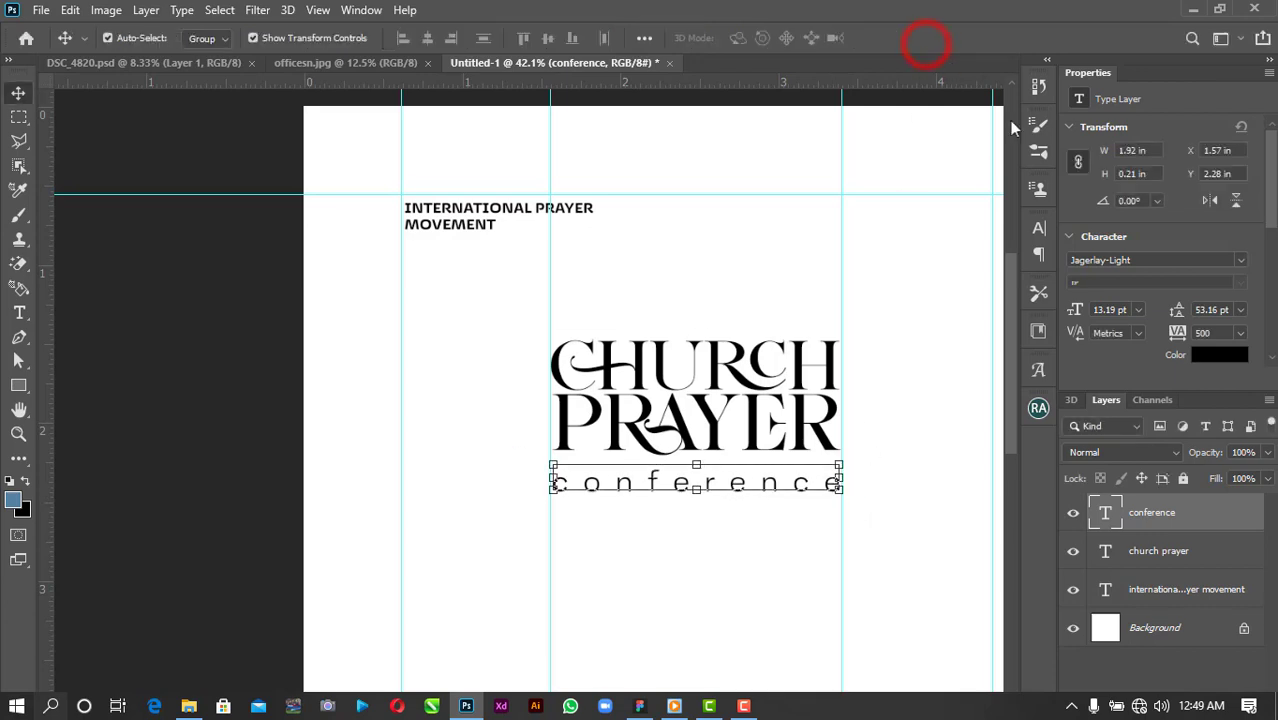
Set conference's letter spacing to 300.
left_click(1241, 334)
left_click(1235, 548)
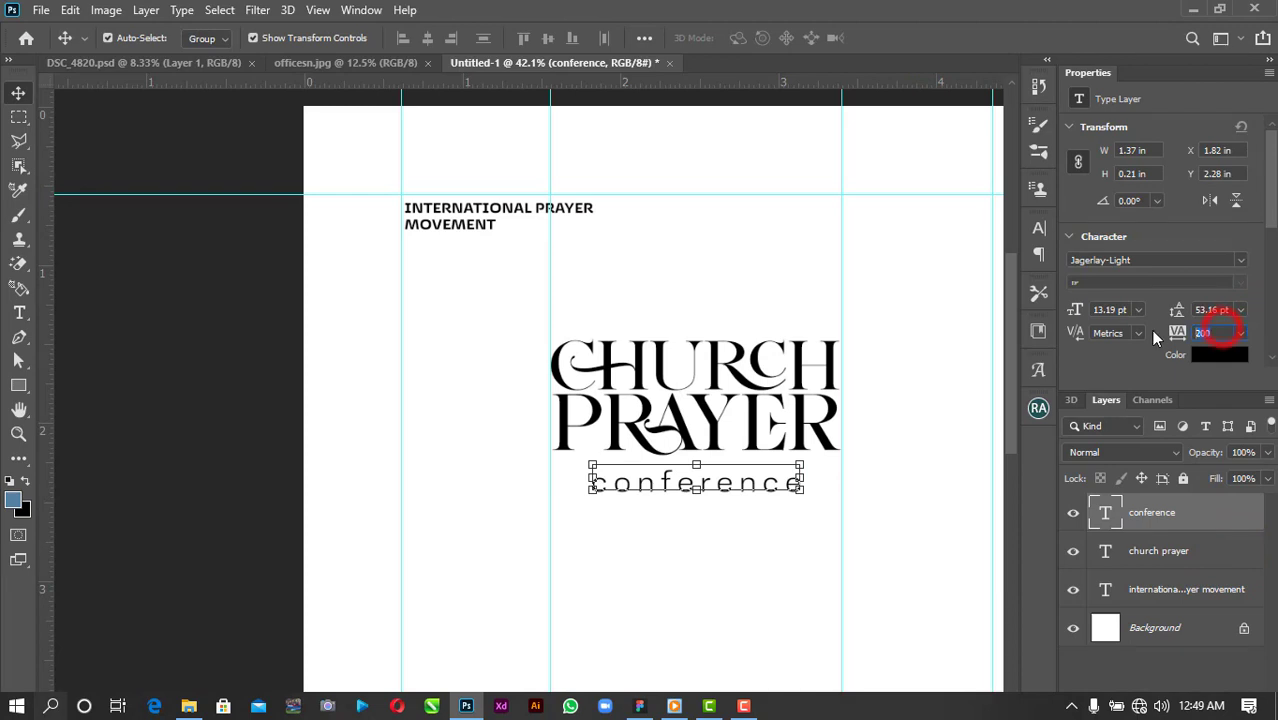
type("300")
key("Return")
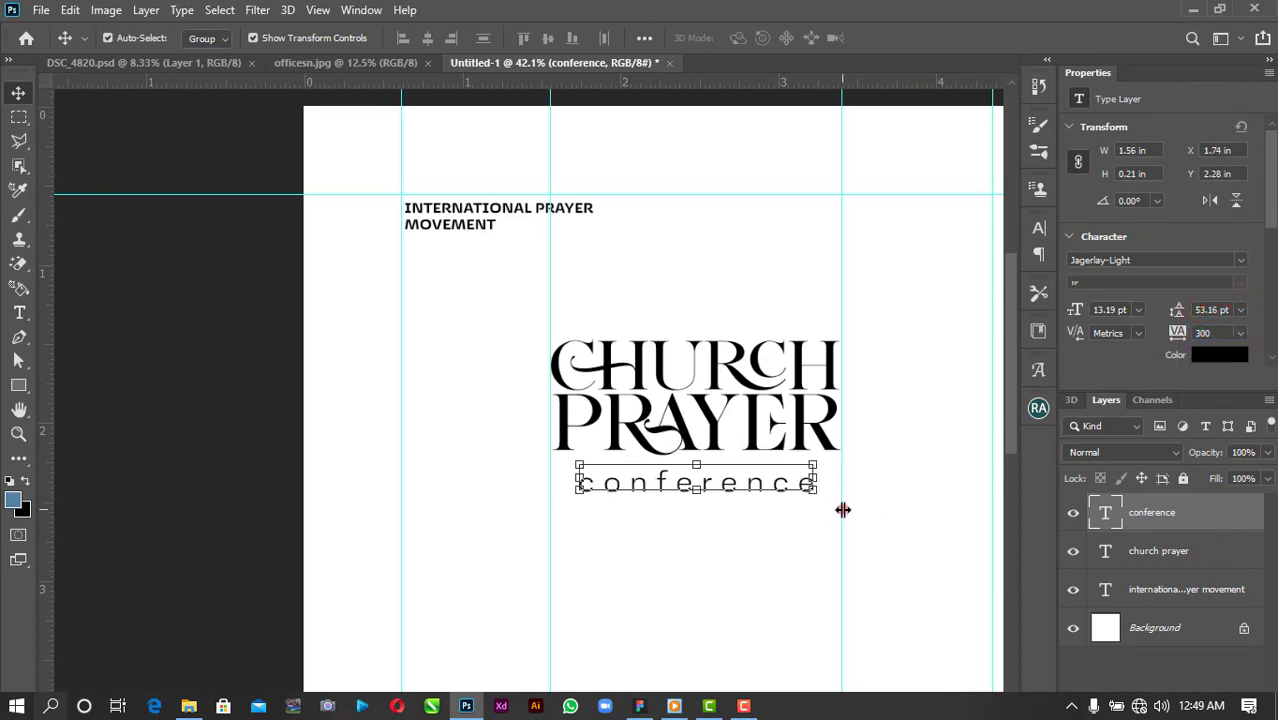
Shift conference left and enlarge it to span the title width, then fit the poster in view.
left_click(910, 473)
left_click_drag(819, 492, 792, 494)
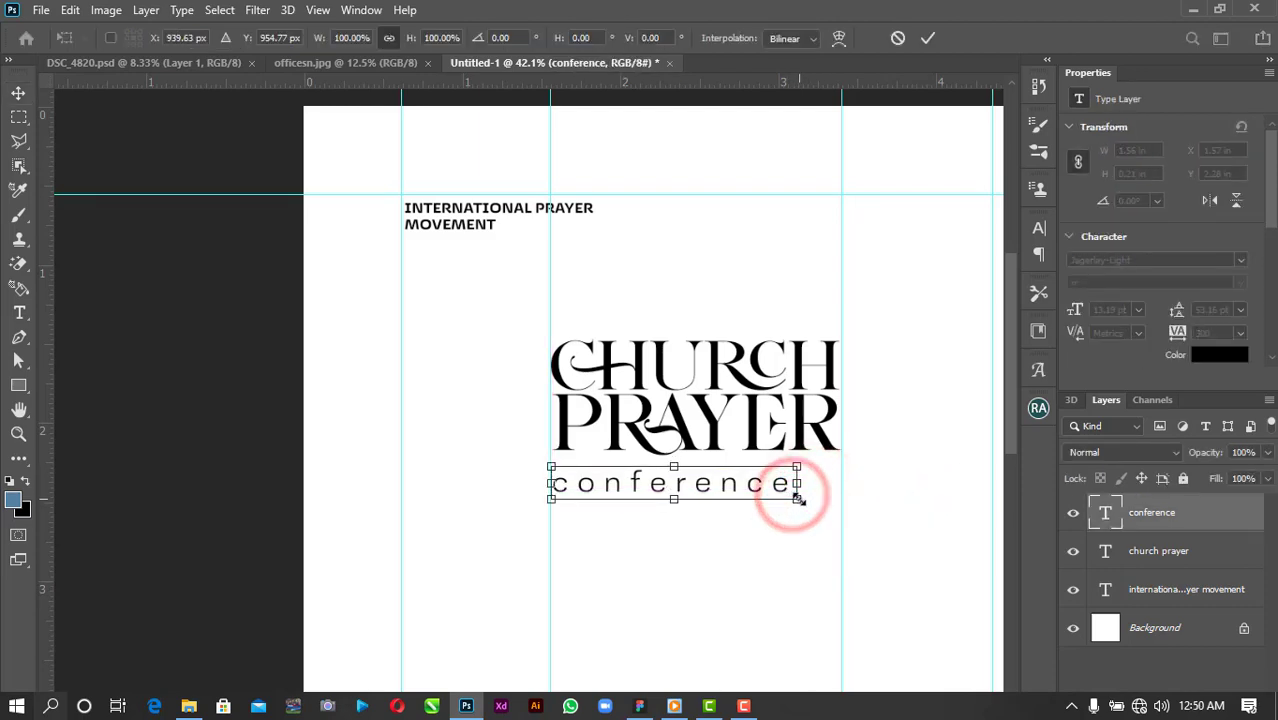
left_click_drag(797, 496, 856, 515)
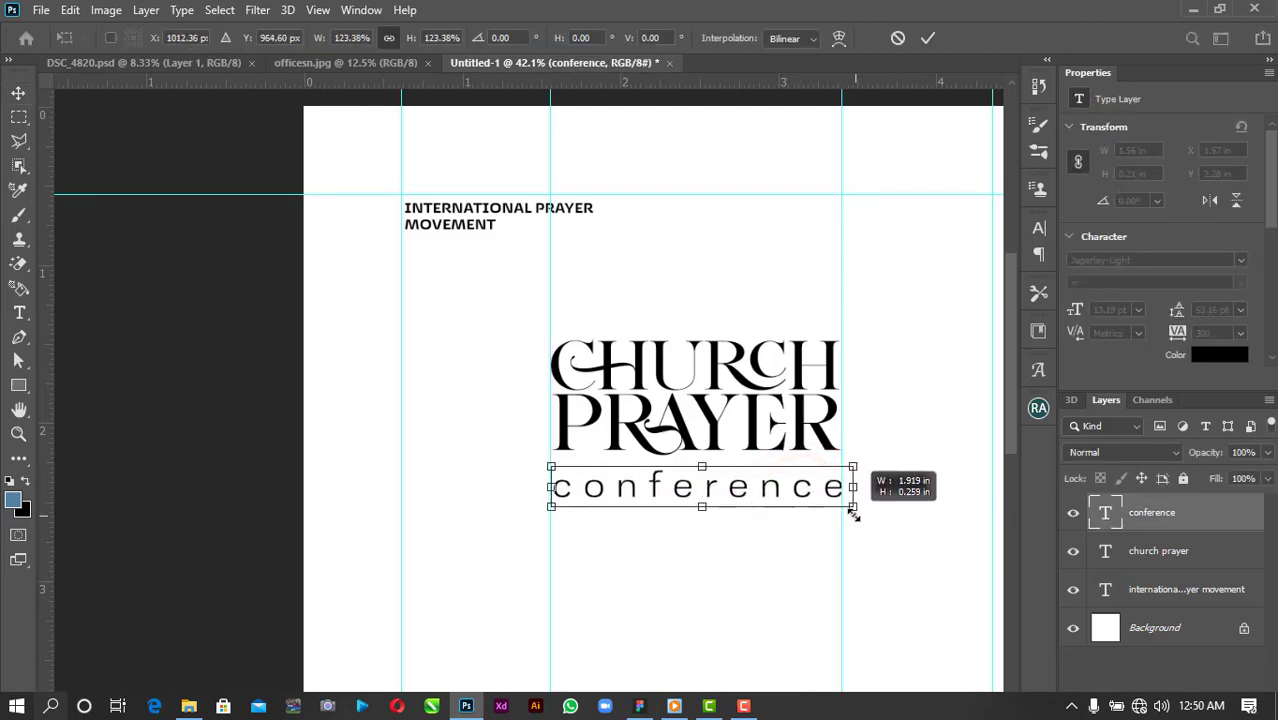
left_click(930, 38)
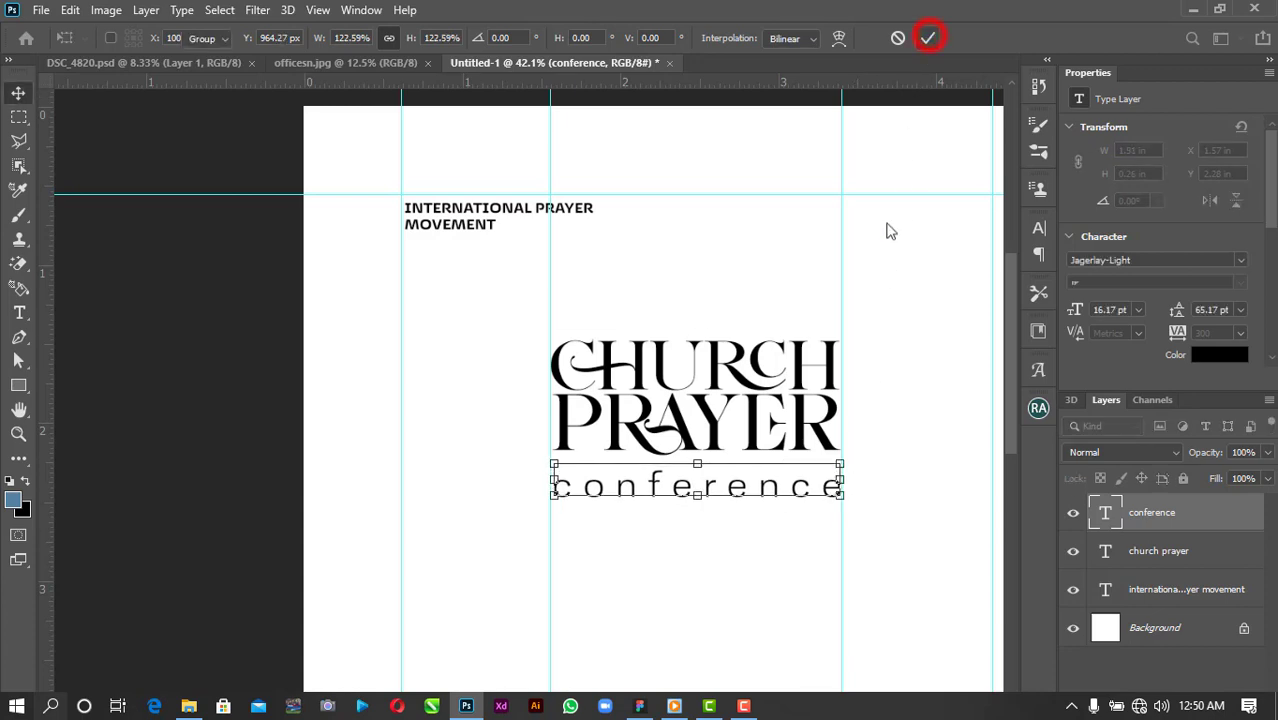
left_click(803, 547)
key("ctrl+0")
scroll(276, 590, "up", 3)
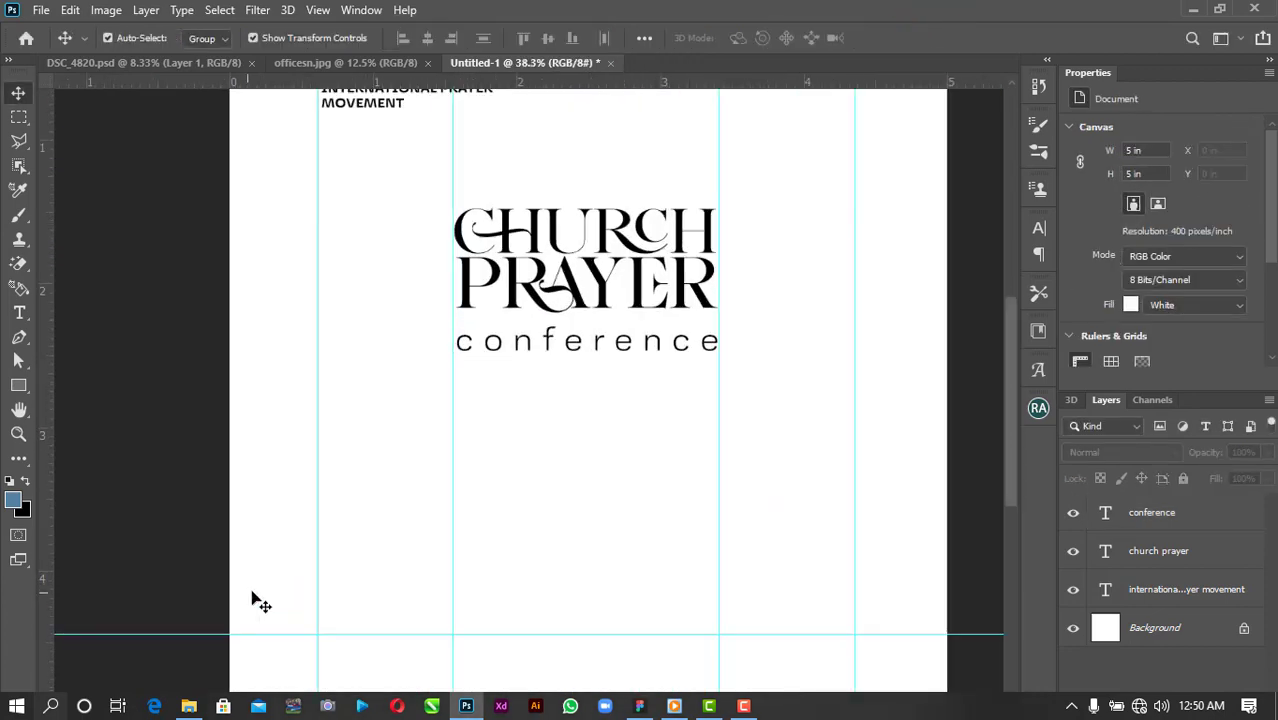
Add '16TH TO 17TH' as 18 pt date text in the left column.
left_click(18, 313)
left_click(329, 430)
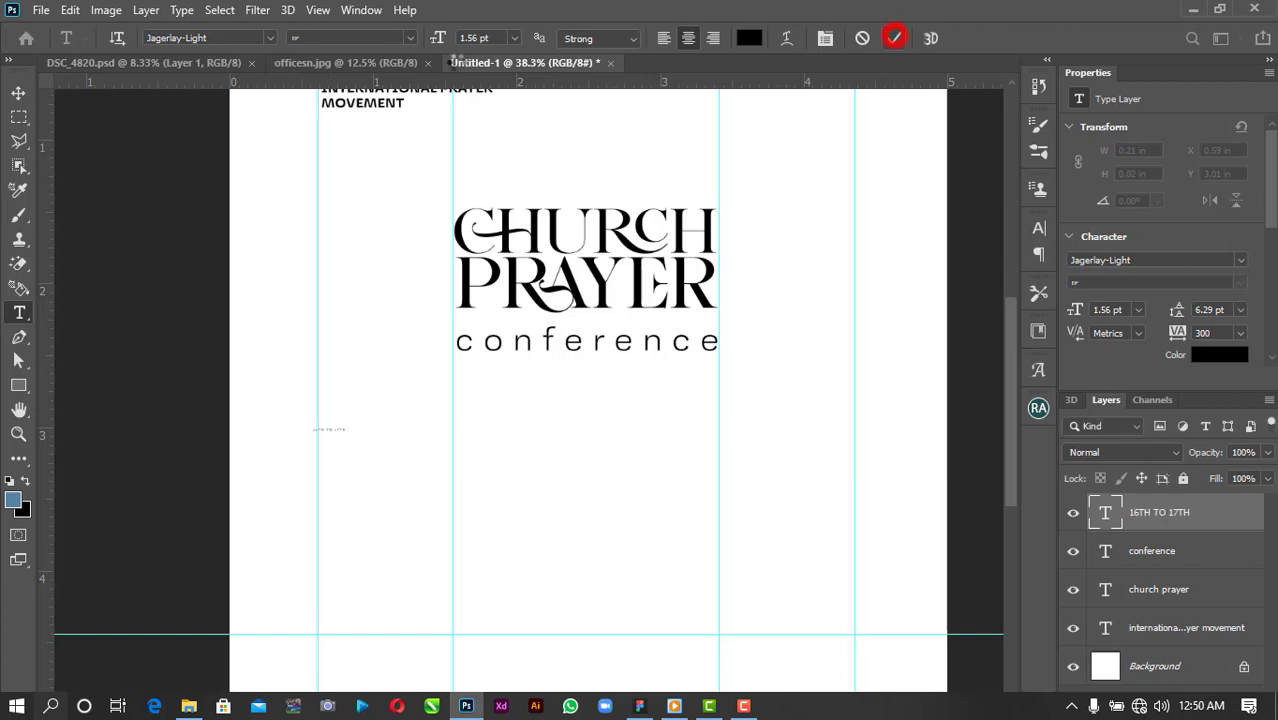
left_click(893, 38)
left_click(18, 92)
left_click(1240, 333)
left_click(1228, 538)
left_click(1138, 310)
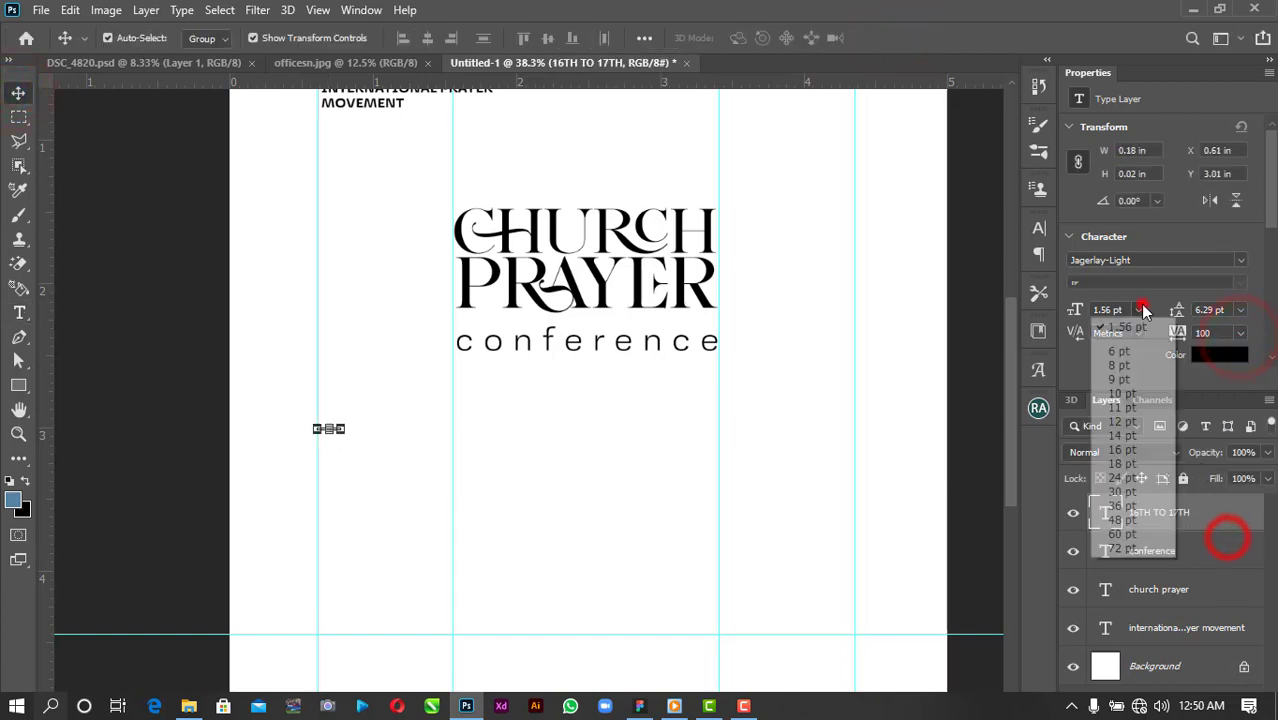
left_click(1124, 462)
left_click_drag(407, 417, 459, 404)
left_click(928, 38)
Set the date to Jagerlay-Bold with tracking 50, scaled to fill between the guides.
left_click(1240, 260)
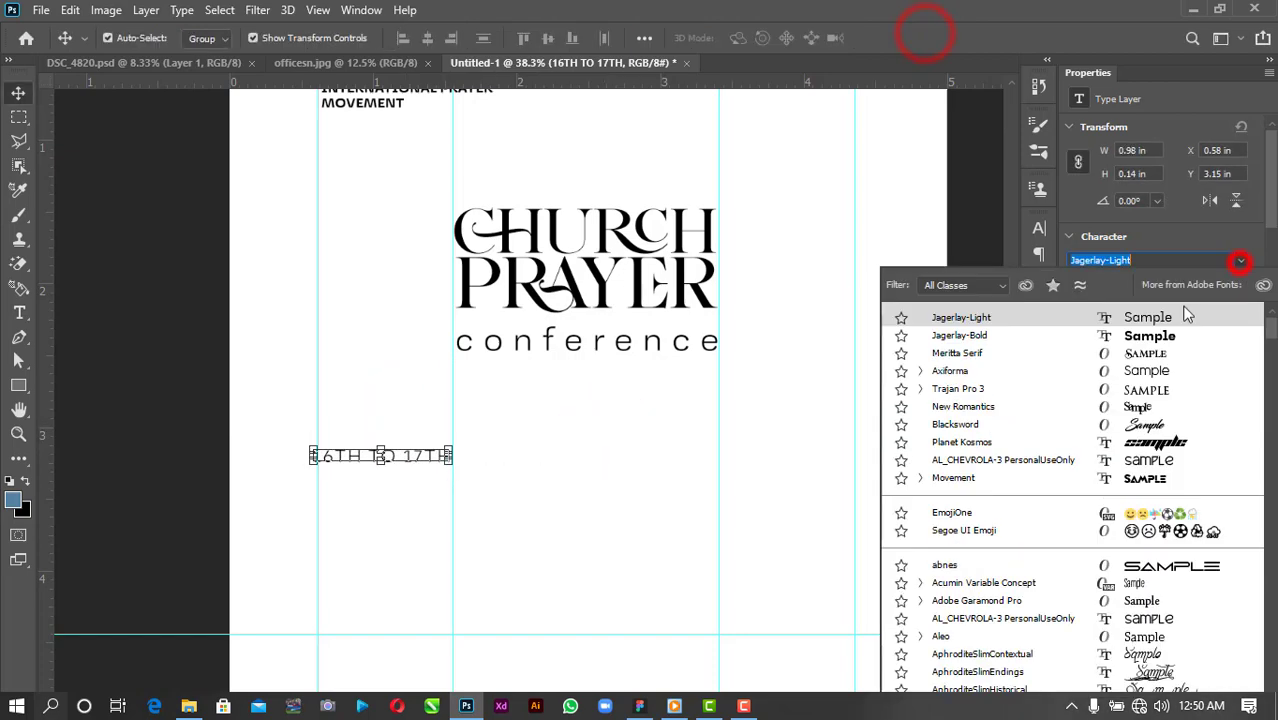
left_click(1152, 330)
scroll(310, 490, "up", 2)
scroll(310, 507, "up", 1)
mouse_move(308, 434)
left_mouse_down()
mouse_move(342, 440)
mouse_move(327, 429)
left_mouse_up()
left_click(928, 38)
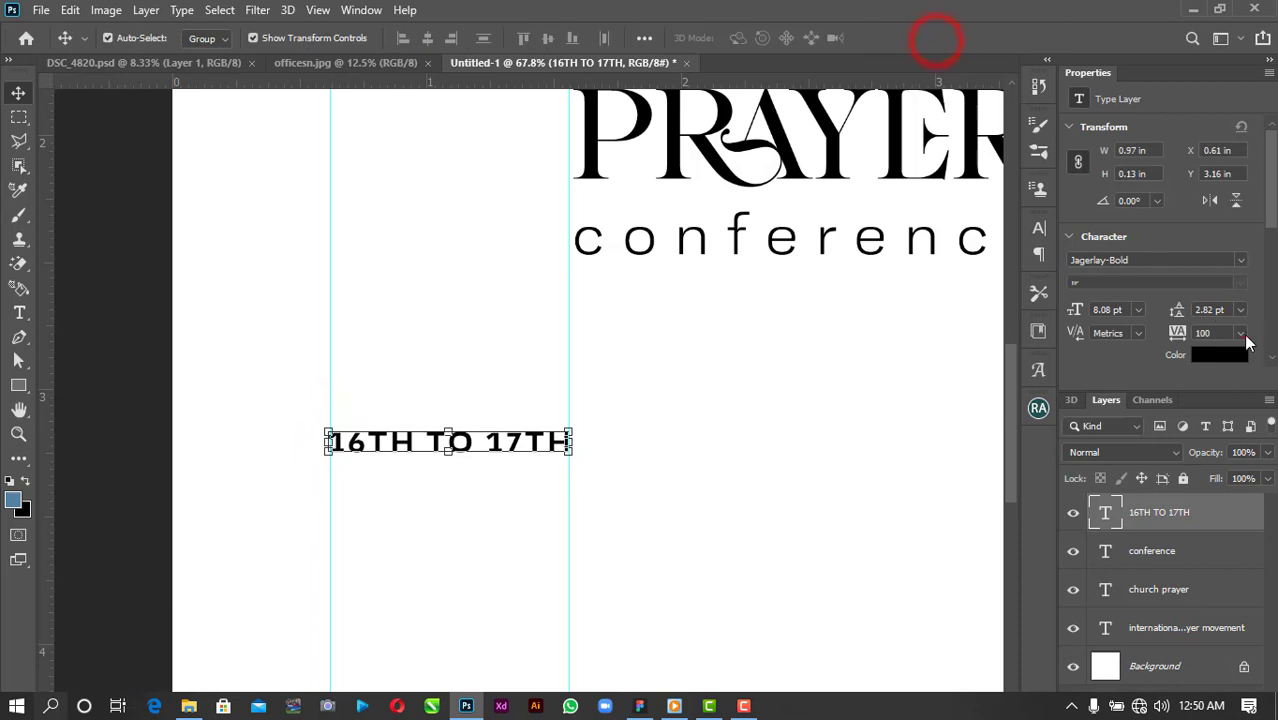
left_click(1241, 333)
left_click(1212, 507)
left_click(770, 417)
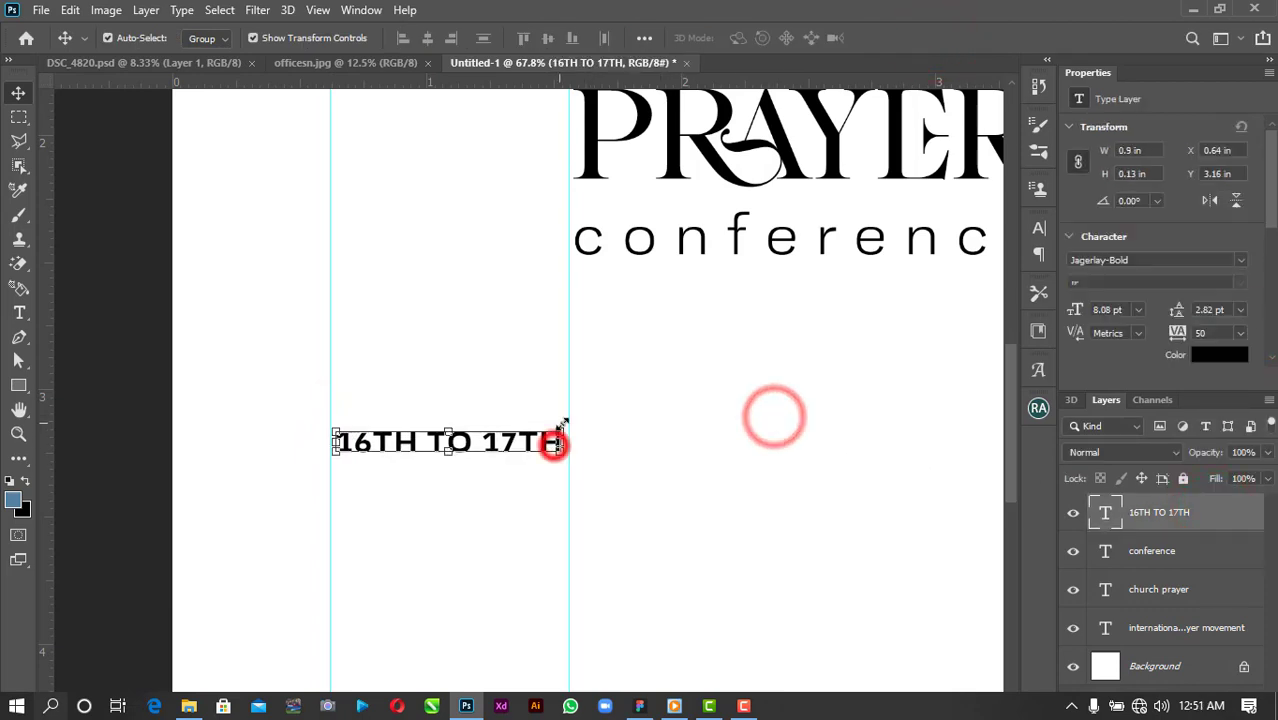
left_click_drag(559, 437, 564, 421)
left_click_drag(336, 460, 331, 463)
left_click(670, 413)
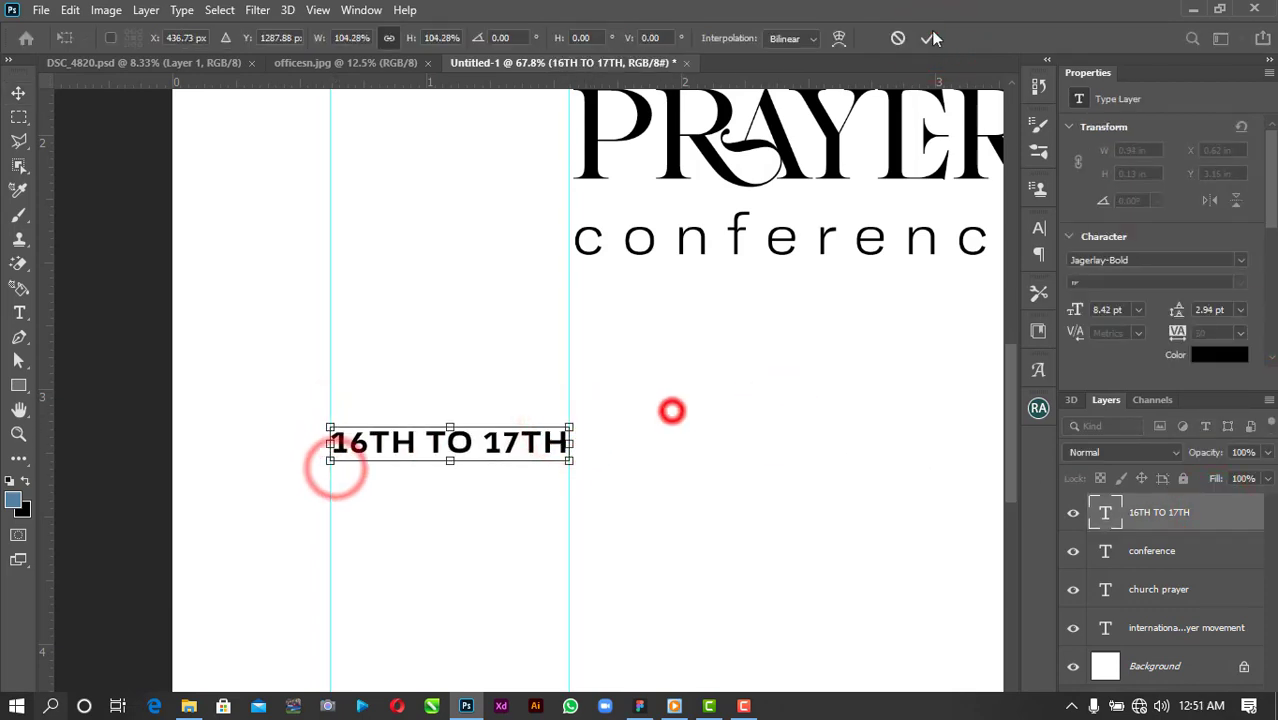
Duplicate the date line below and retype it as 'JULY, 2022', scaled to match.
left_click(929, 37)
left_click_drag(527, 448, 527, 473)
double_click(527, 472)
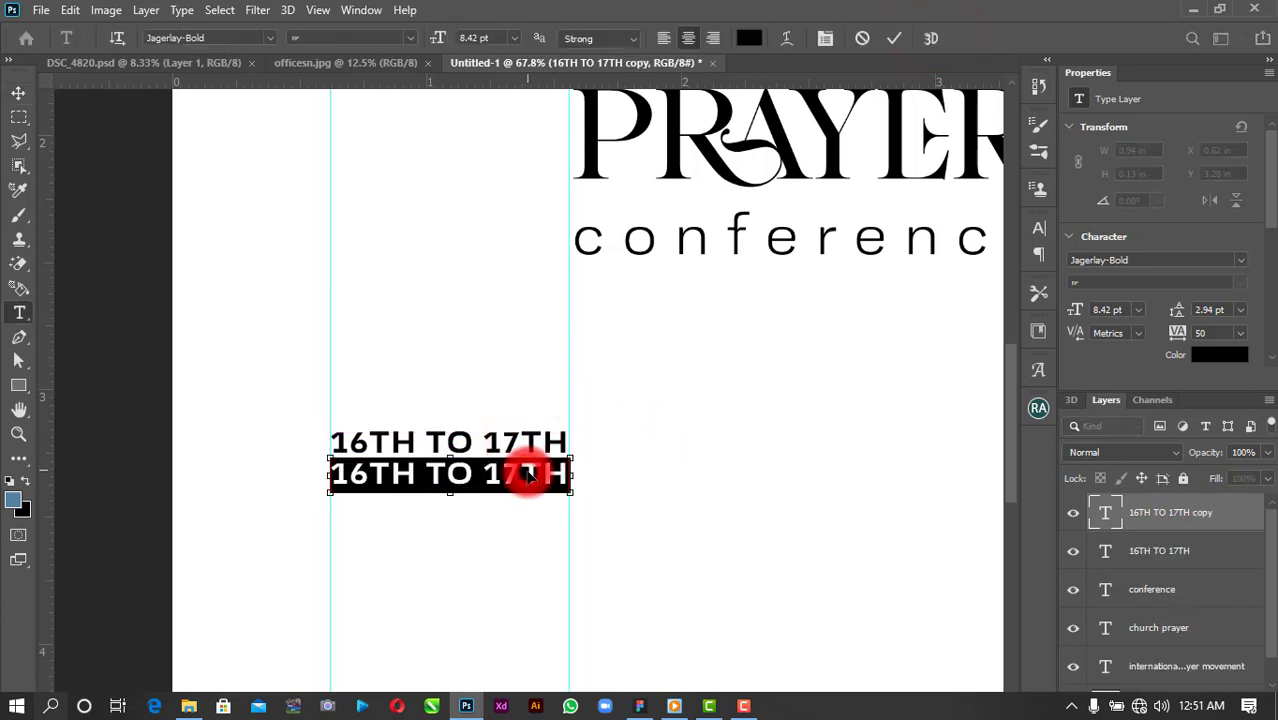
type("JULY, 2022")
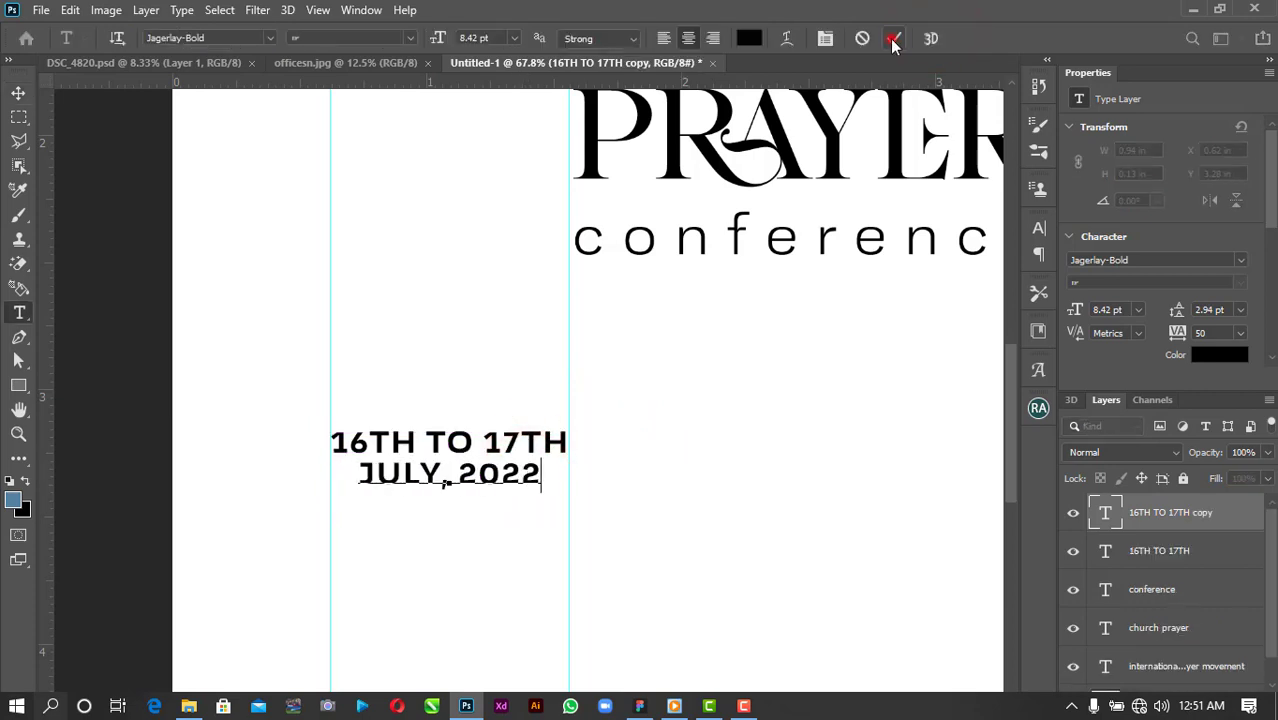
left_click(893, 39)
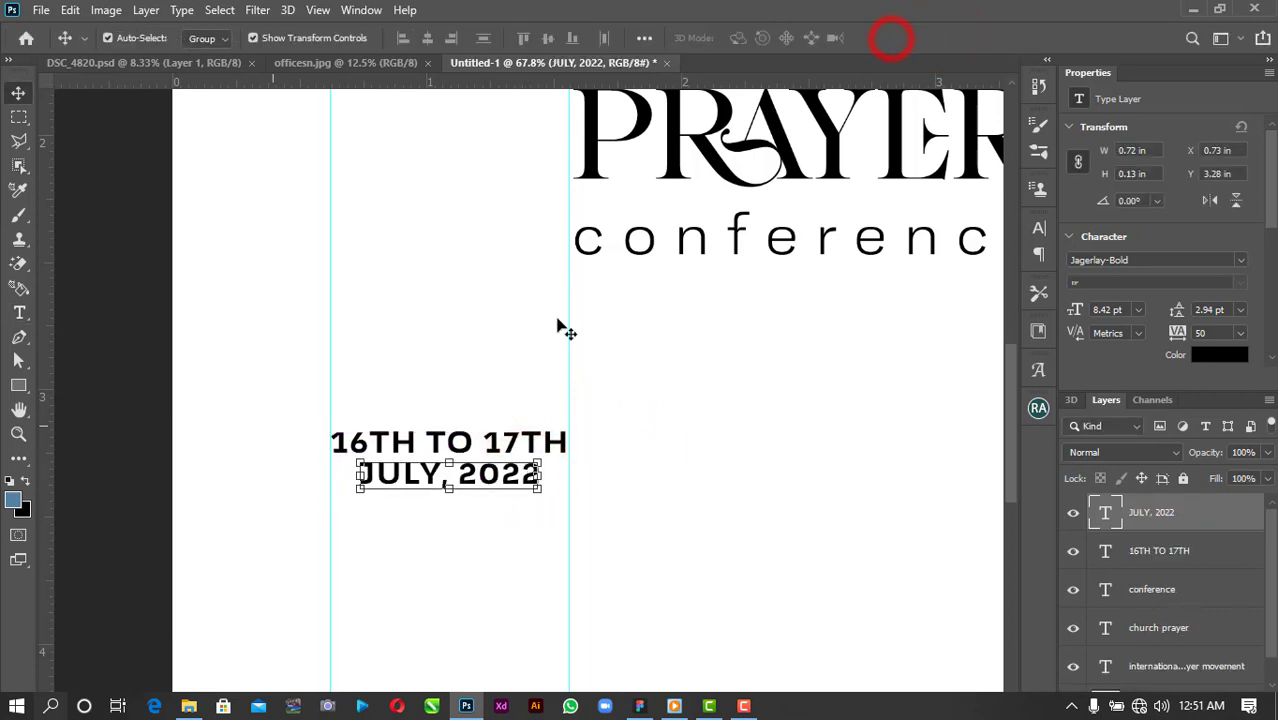
left_click_drag(355, 492, 331, 501)
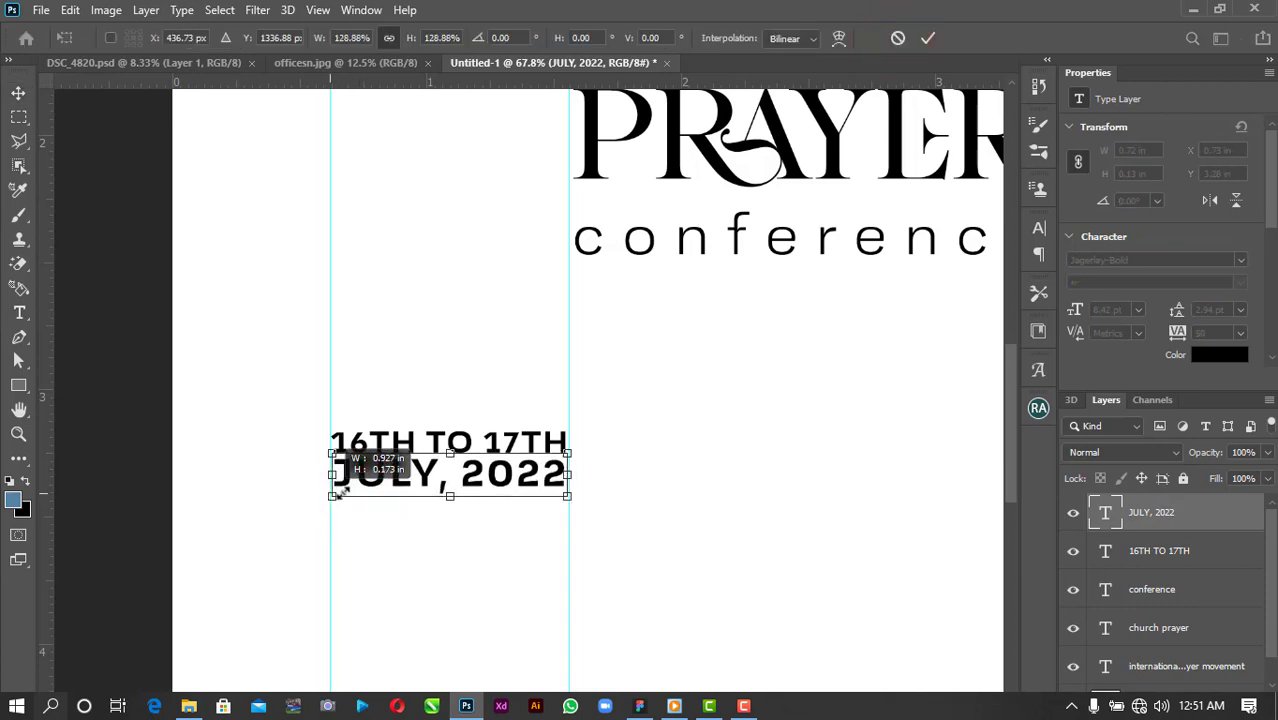
left_click(928, 38)
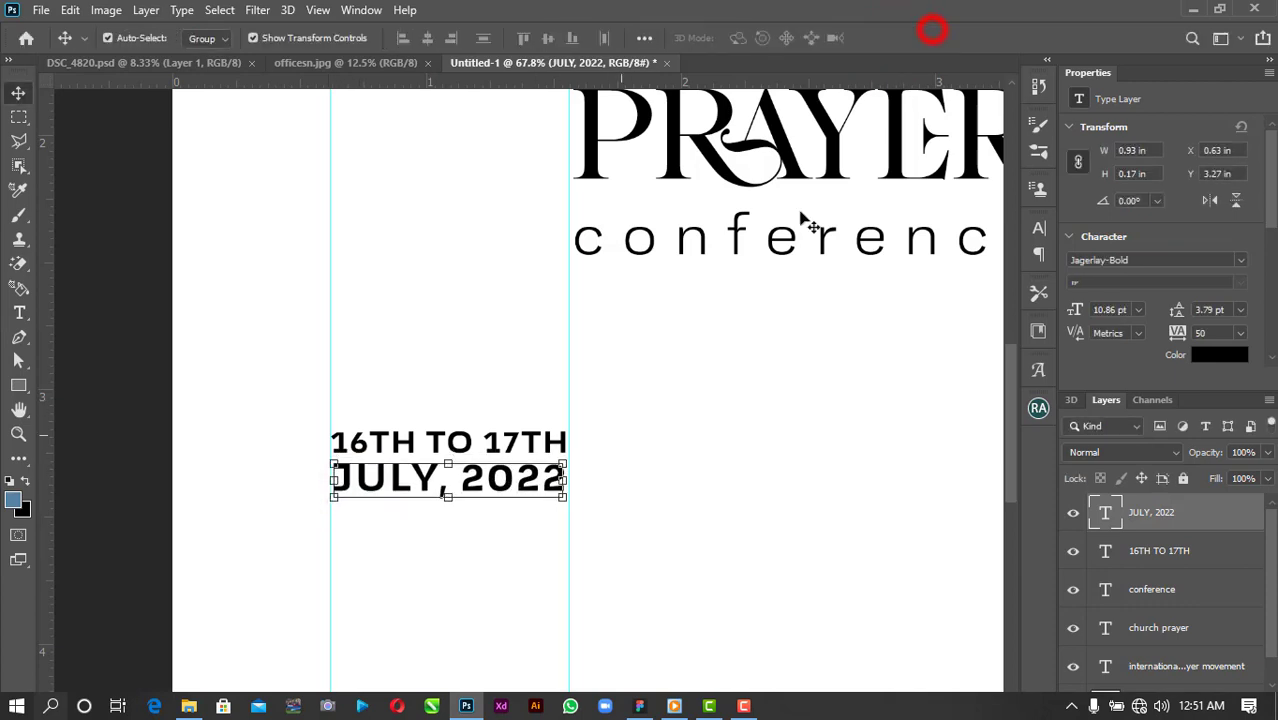
left_click(607, 476)
Duplicate both date lines further down the left column.
scroll(414, 651, "down", 3)
left_click_drag(422, 483, 450, 619)
left_click(643, 556)
left_click(501, 589)
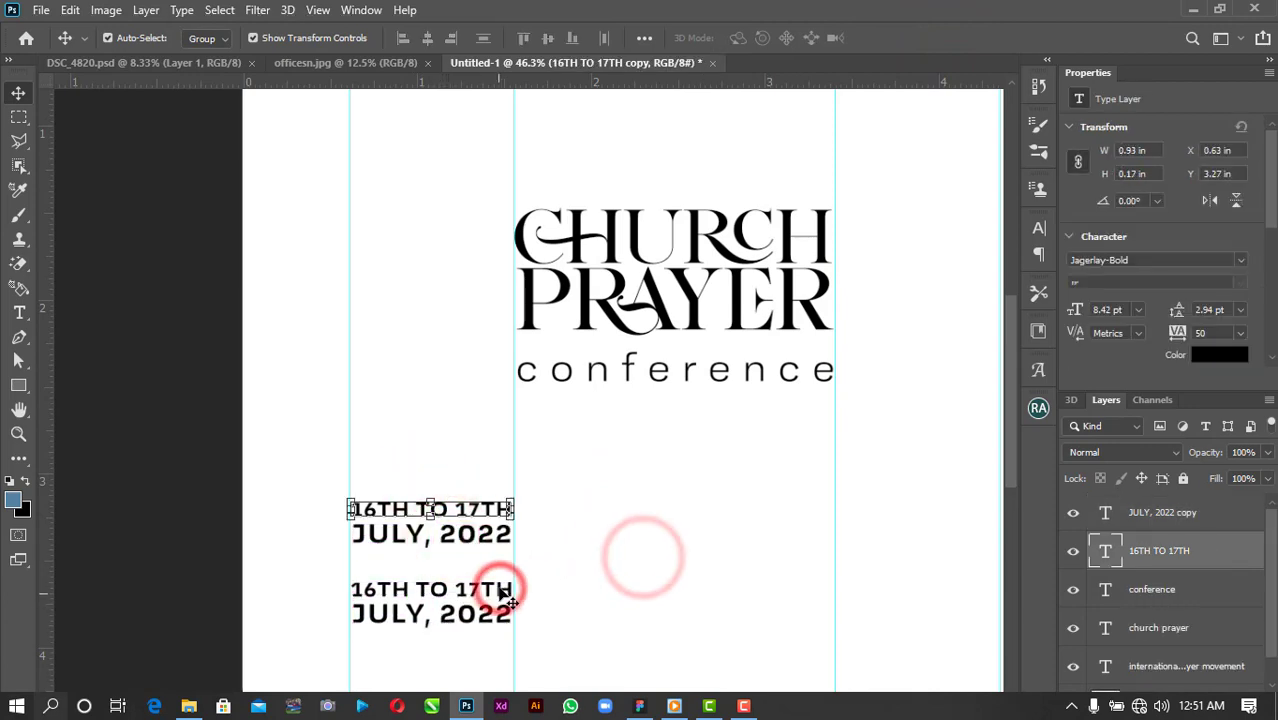
key("Delete")
double_click(479, 612)
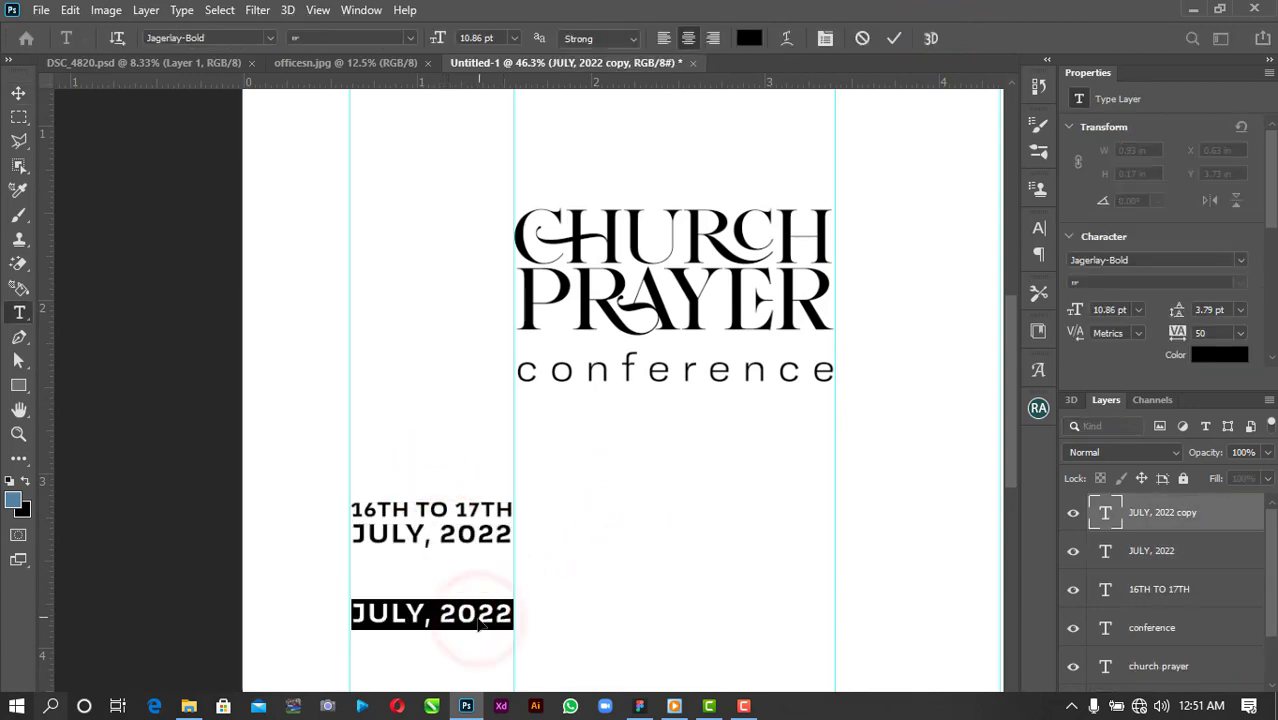
type("OCHEKWU")
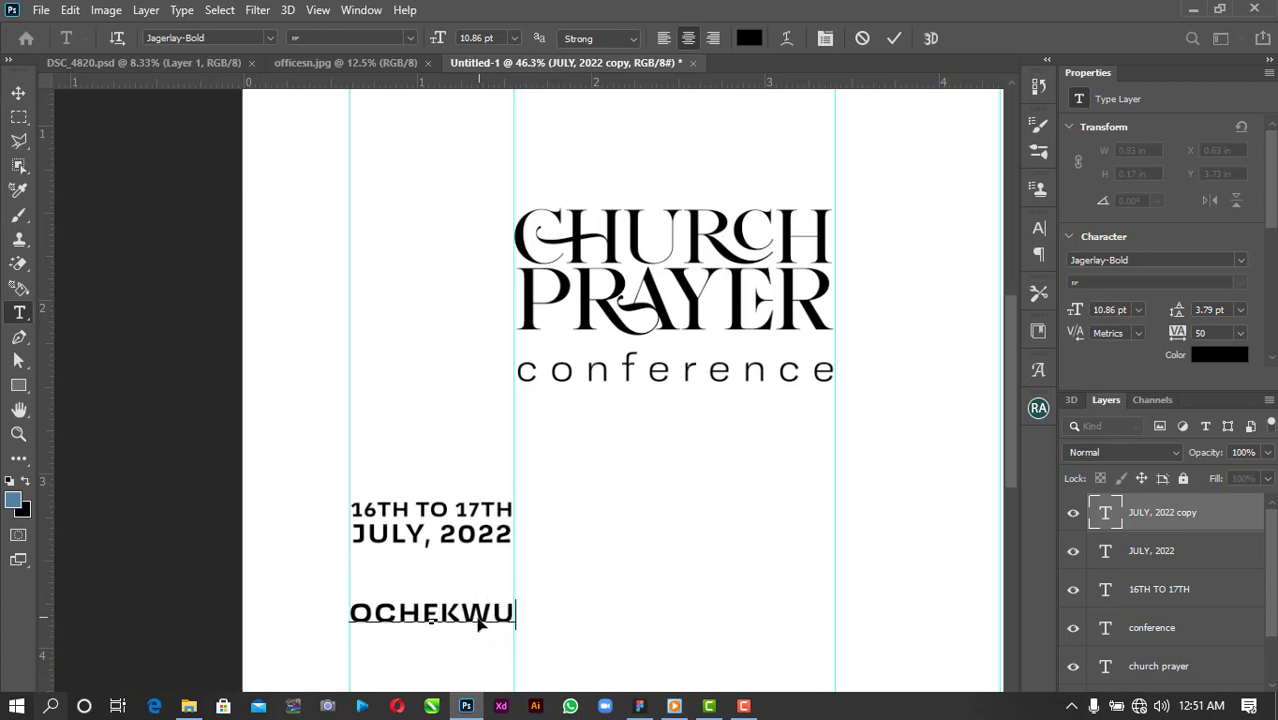
key("ctrl+a")
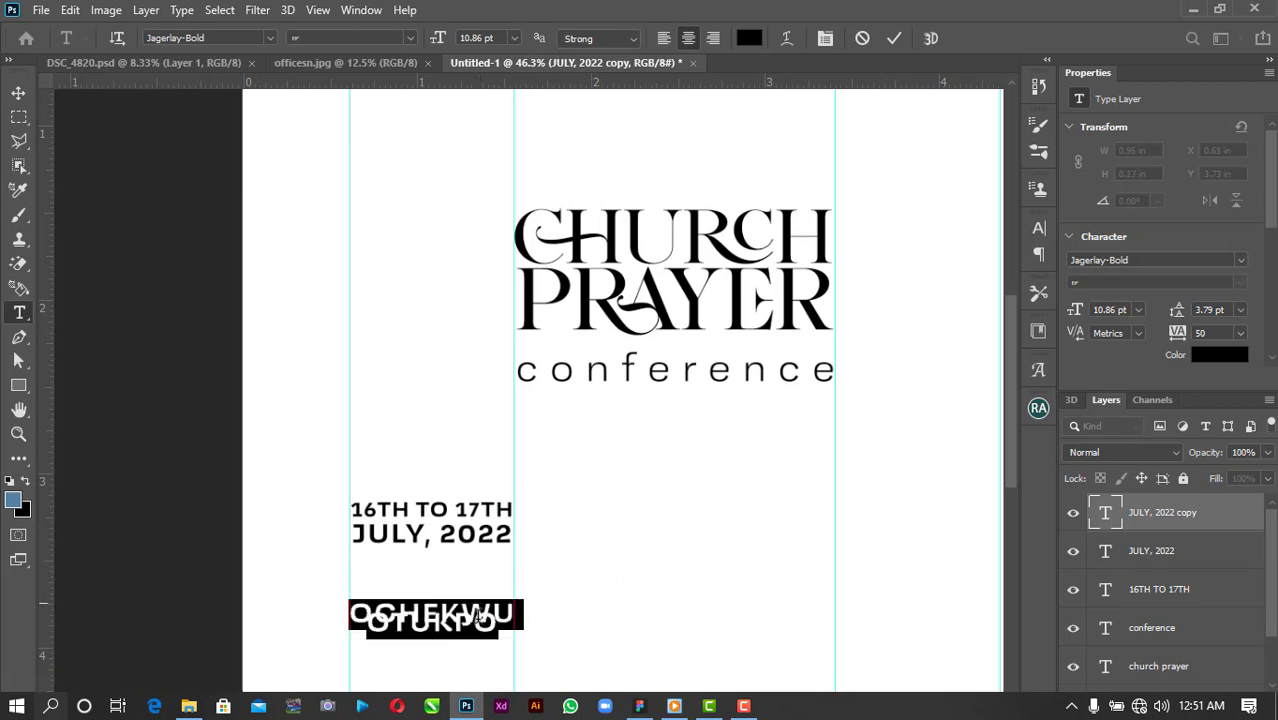
left_click(1240, 310)
left_click(1226, 330)
left_click(713, 38)
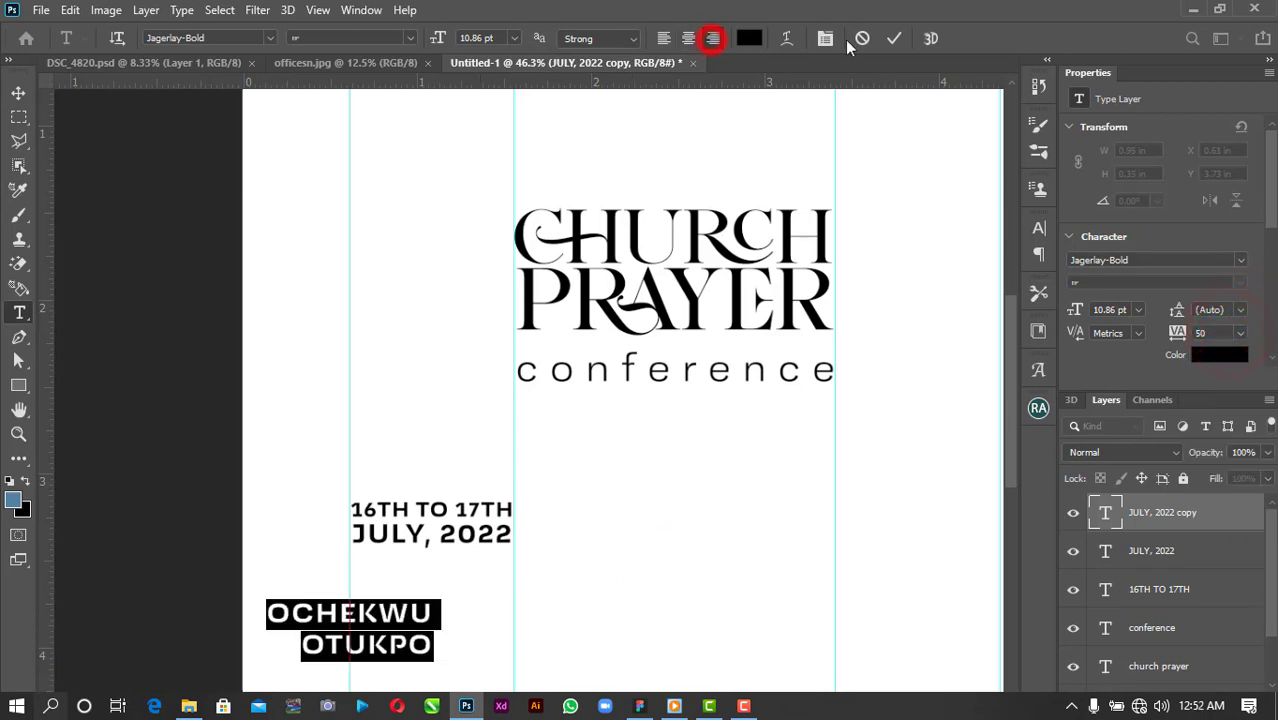
left_click(894, 38)
Align the right edges of the date and venue blocks, nudging the venue up.
key("v")
left_click_drag(400, 449, 408, 663)
left_click(454, 38)
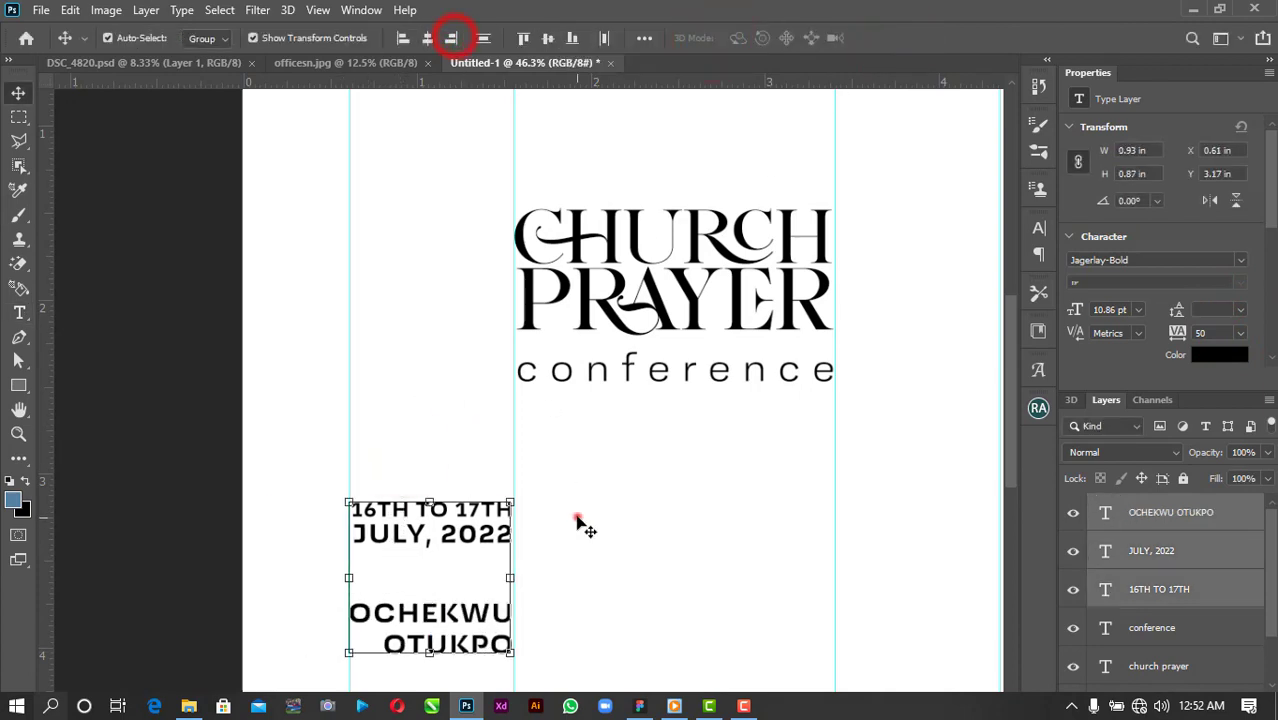
left_click(576, 519)
left_click(501, 612)
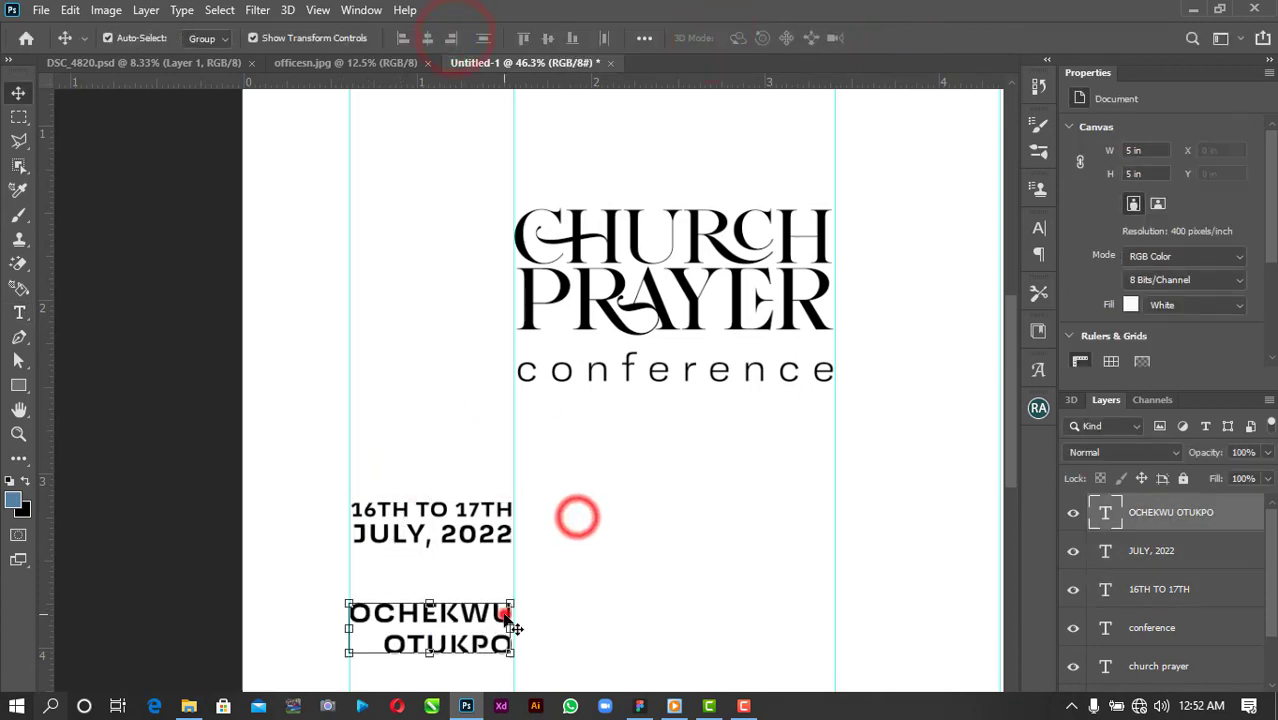
left_click(548, 562)
left_click_drag(462, 599, 462, 594)
Fine-tune the venue's position under the date and duplicate it below.
left_click(1182, 310)
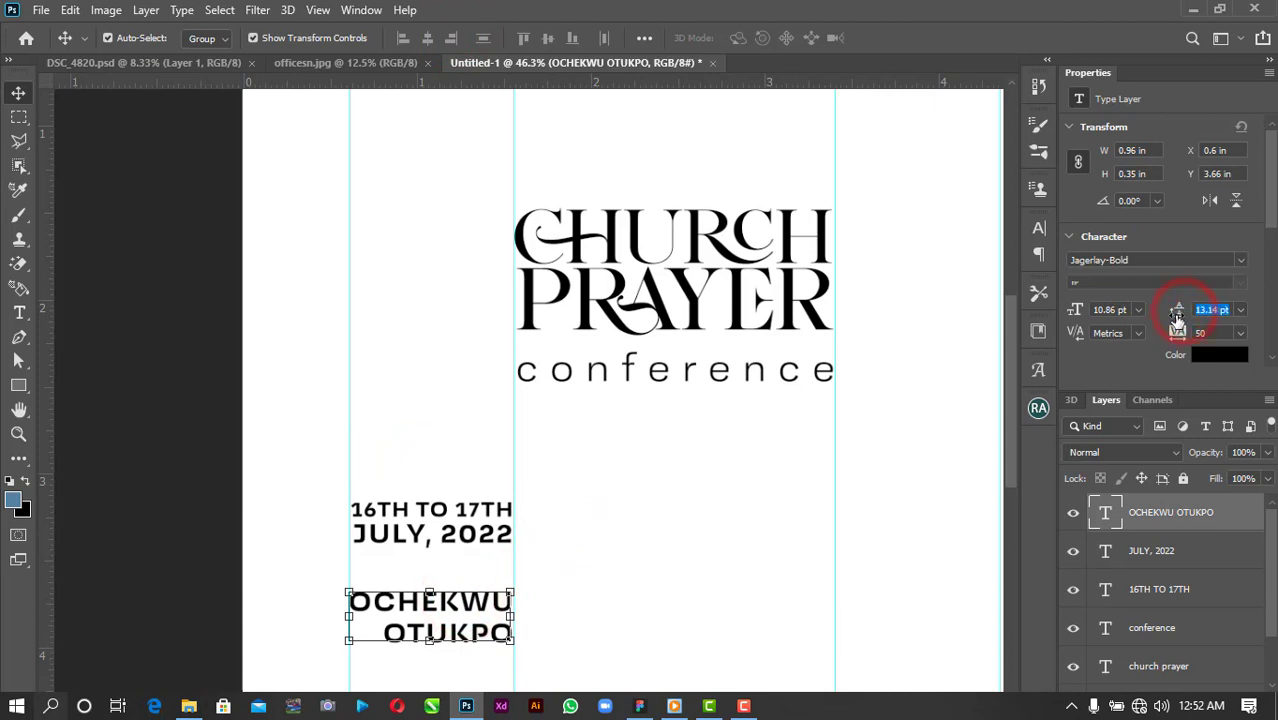
left_click(651, 560)
scroll(328, 644, "down", 2)
scroll(328, 644, "up", 1)
left_click(437, 553)
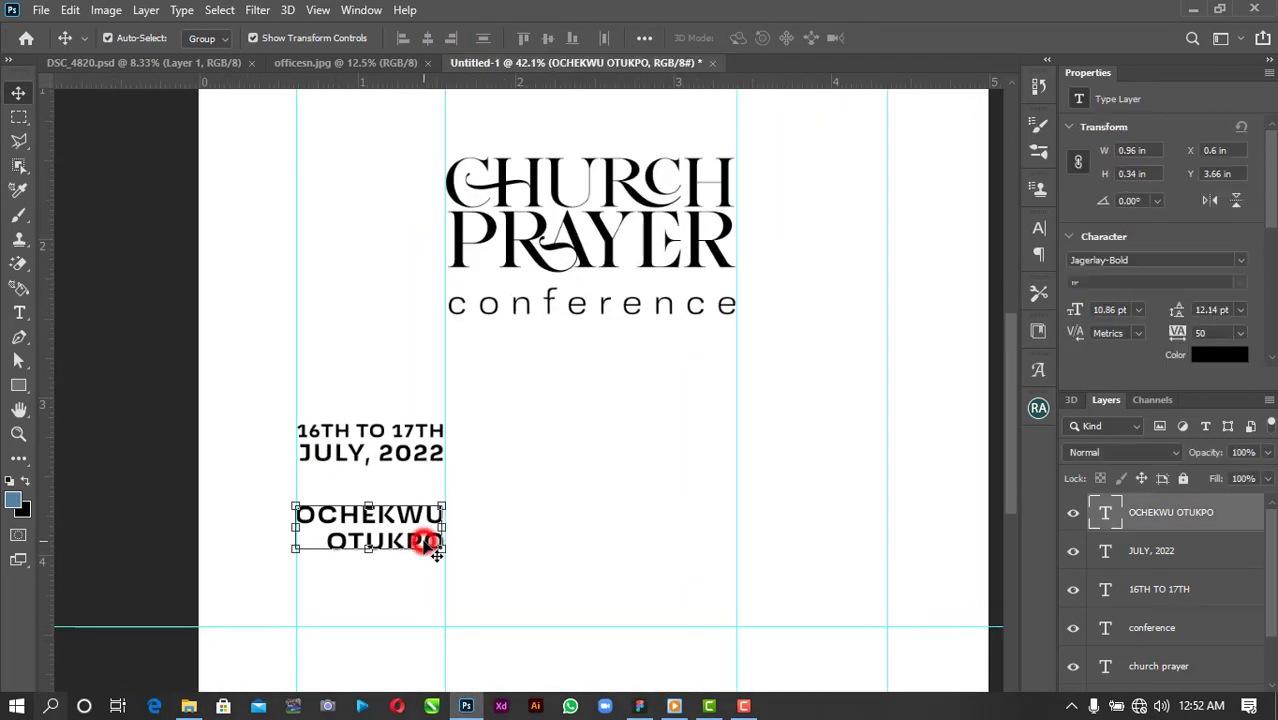
left_click_drag(437, 553, 441, 588)
left_click(502, 513)
left_click(438, 533)
left_click(505, 533)
left_click(440, 588)
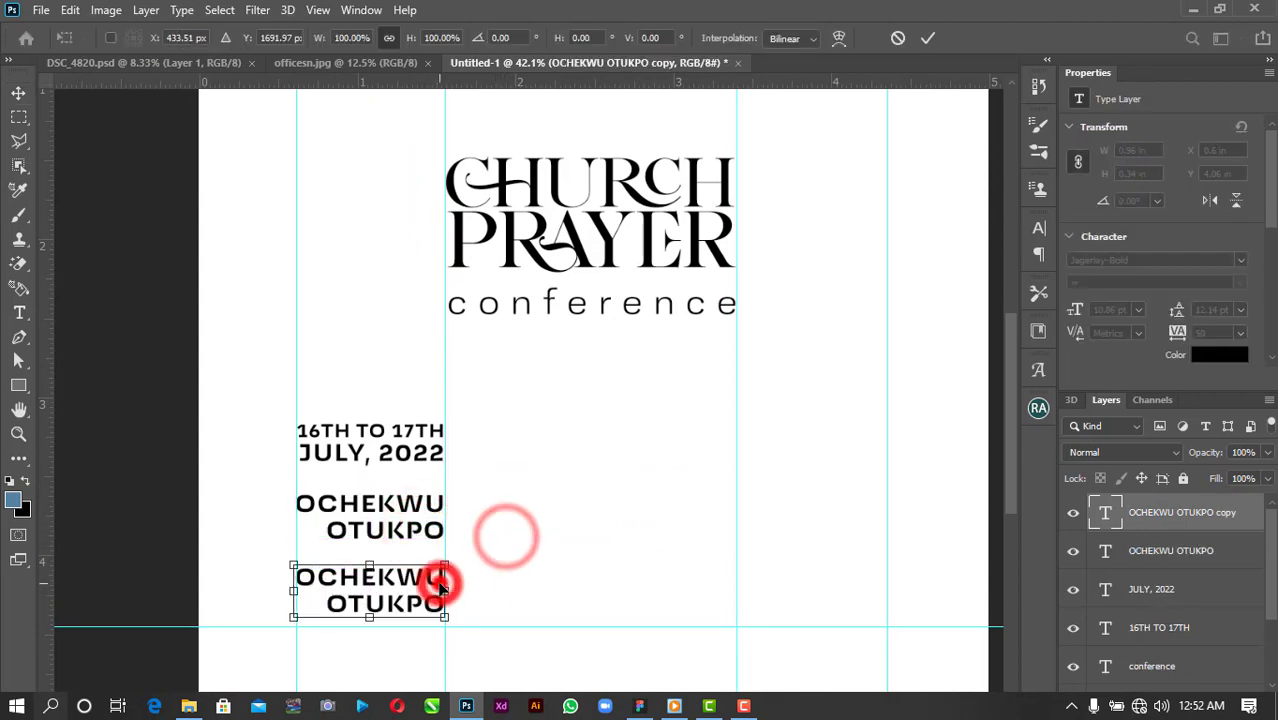
double_click(440, 586)
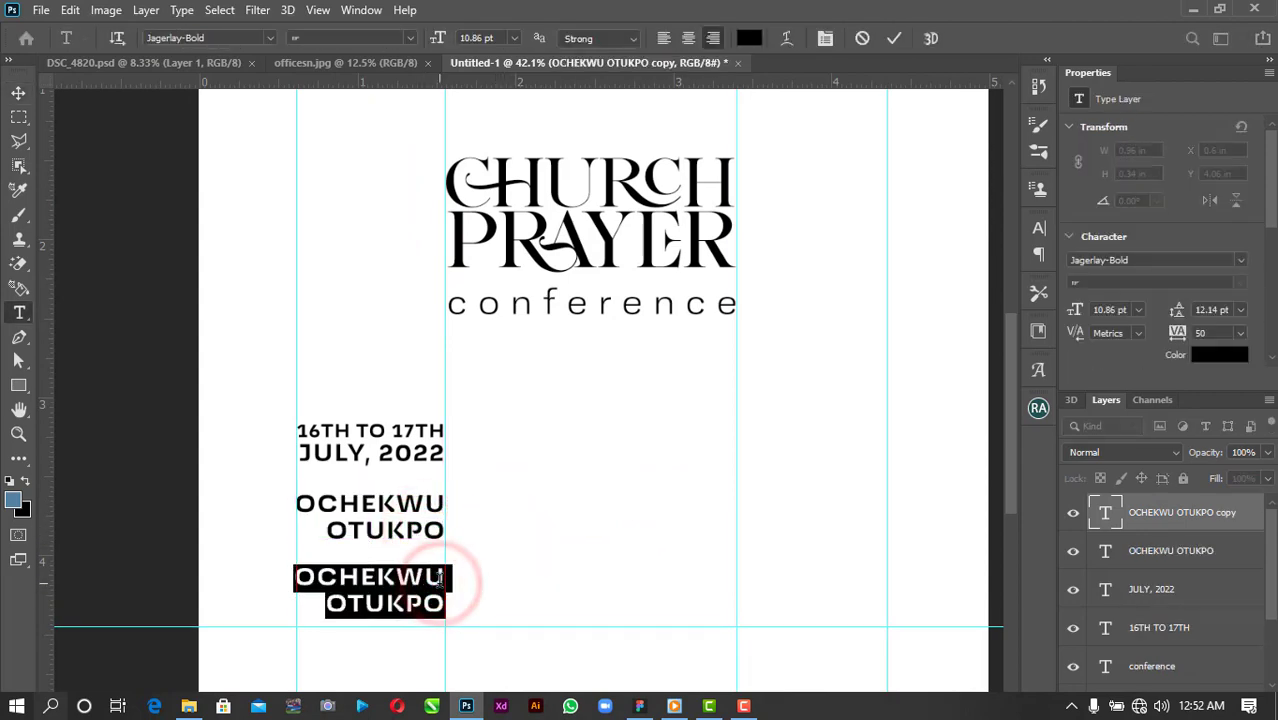
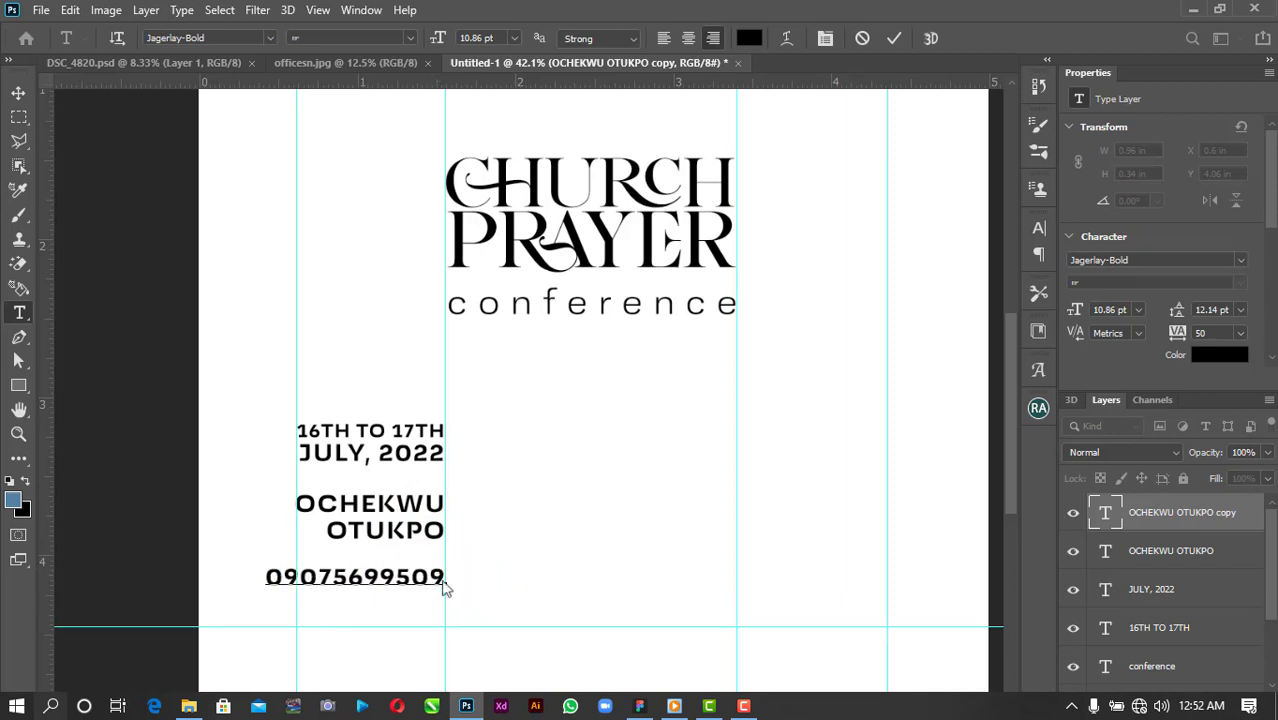
Retype the copy as the contact phone number and shrink it to about 83%.
left_click(894, 38)
left_click(18, 92)
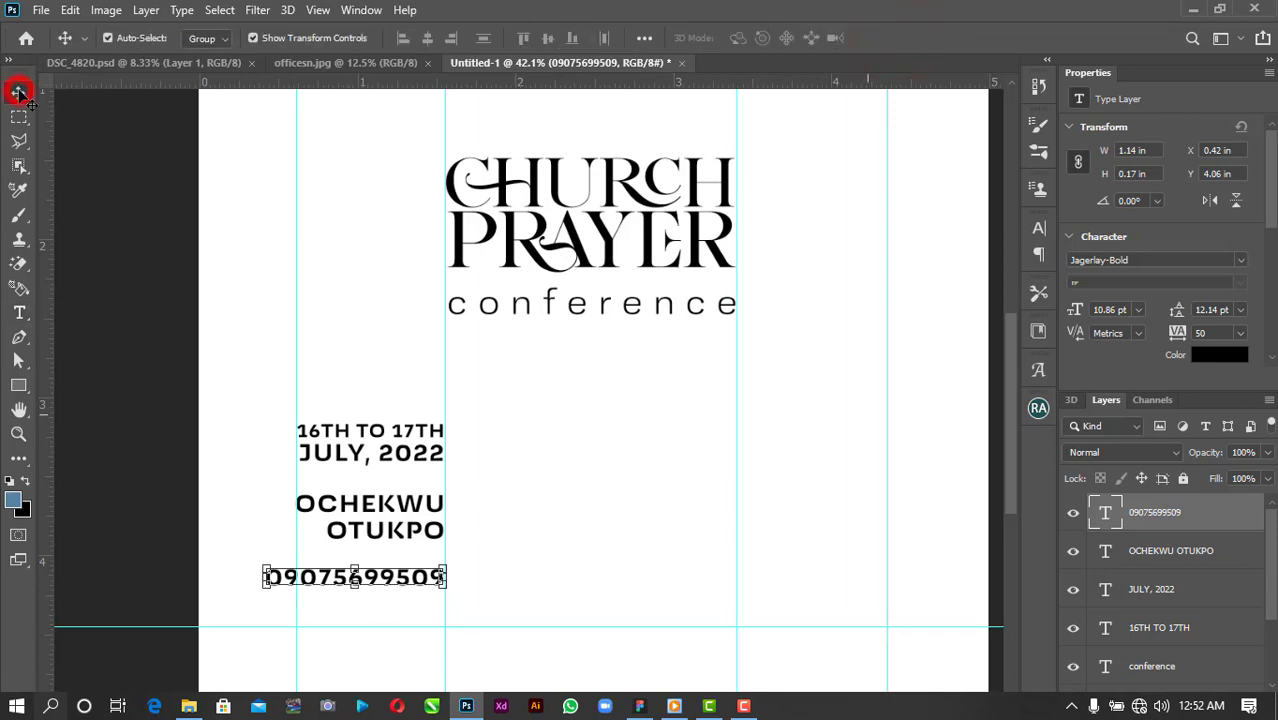
left_click_drag(265, 571, 295, 572)
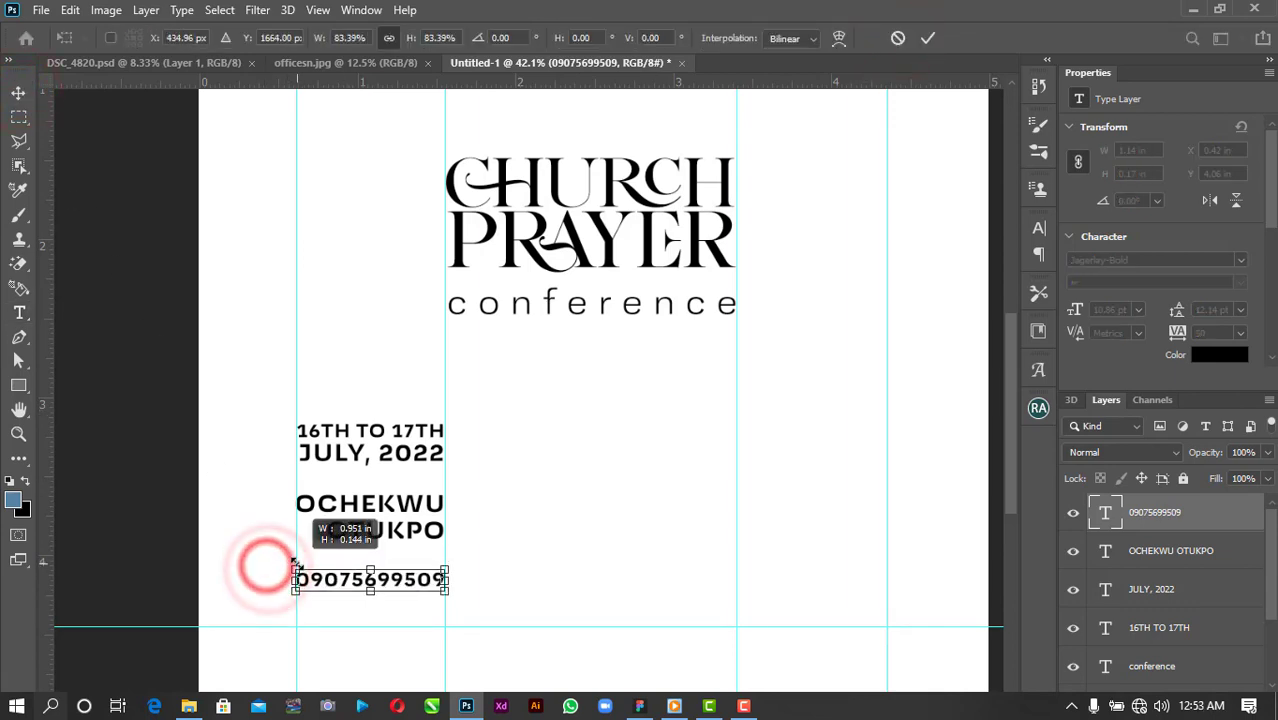
left_click(928, 38)
Duplicate the number and retype the copy as a 6 pt 'FOR MORE DETAILS' heading.
left_click_drag(426, 581, 421, 588)
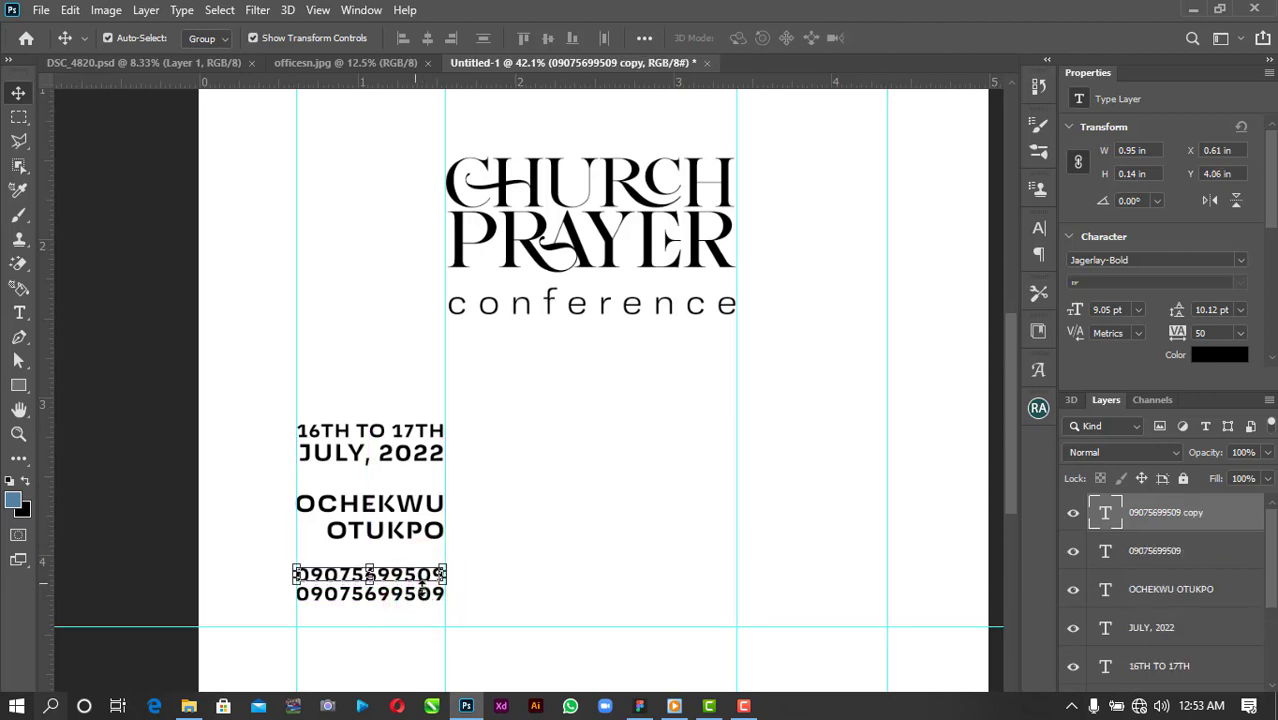
double_click(417, 577)
type("FOR MORE DETAILS")
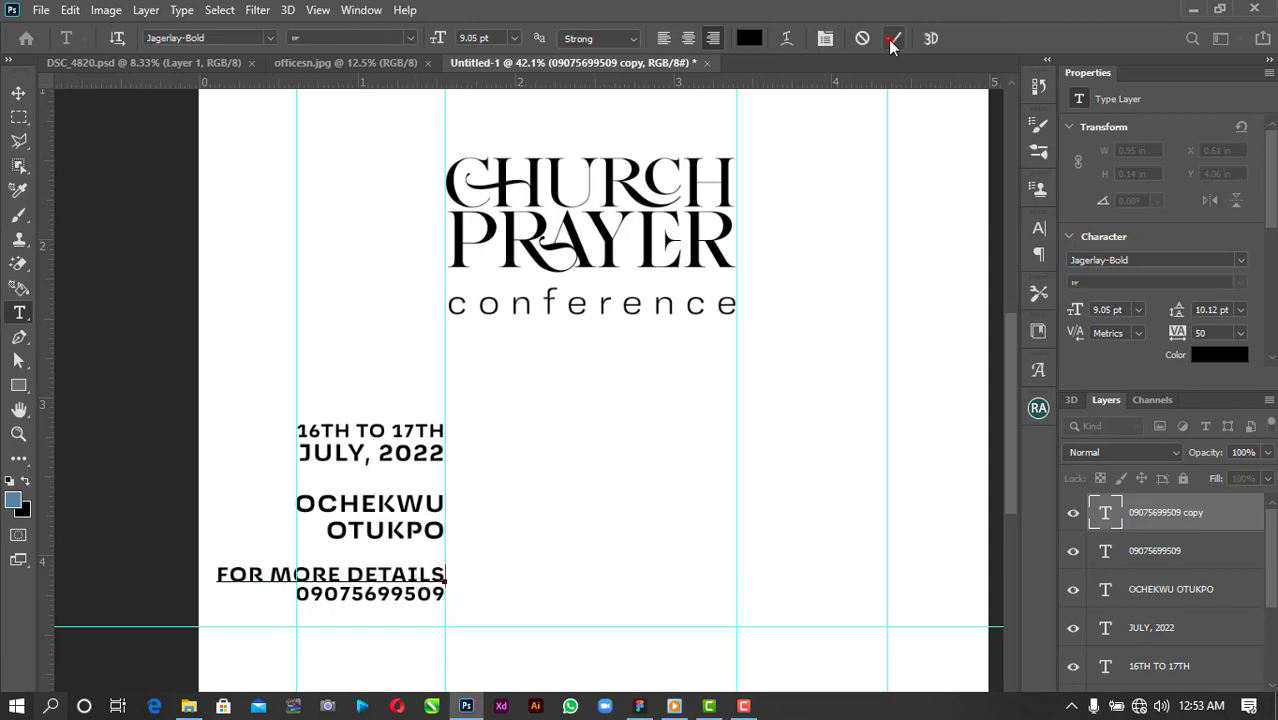
left_click(893, 38)
left_click(1138, 309)
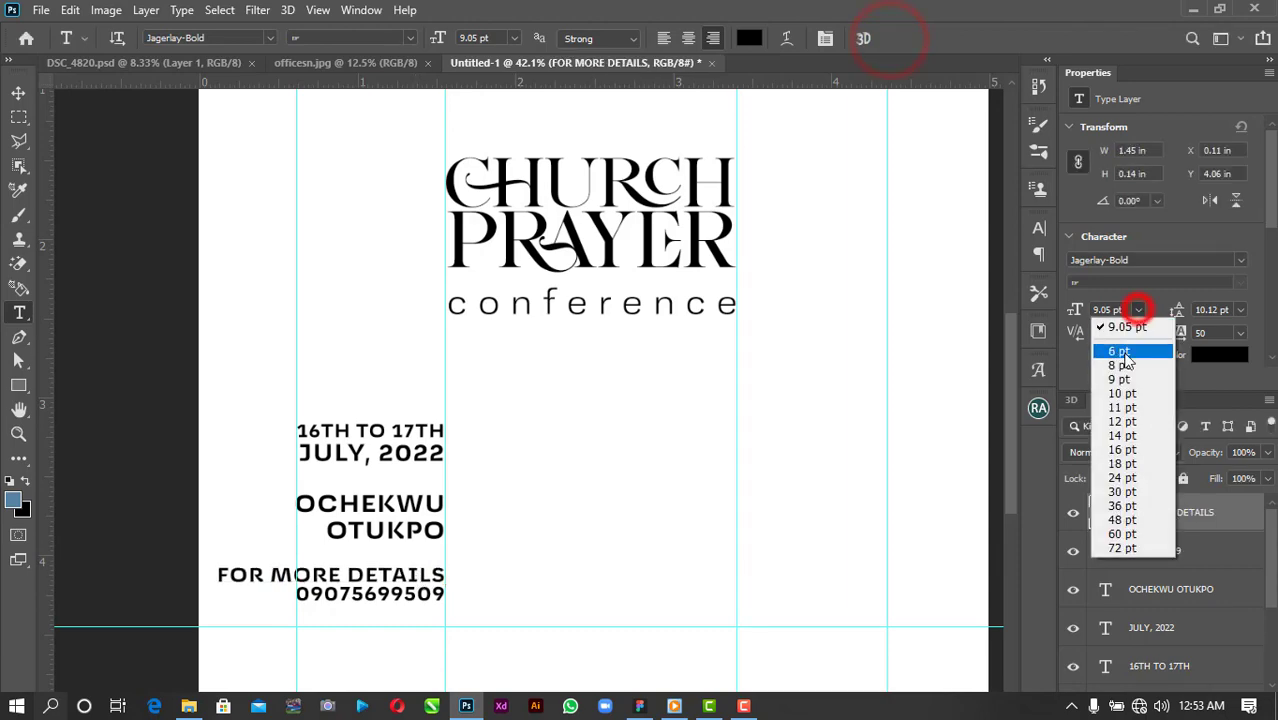
left_click(1130, 340)
left_click(9, 94)
left_click(228, 398)
scroll(340, 590, "up", 5)
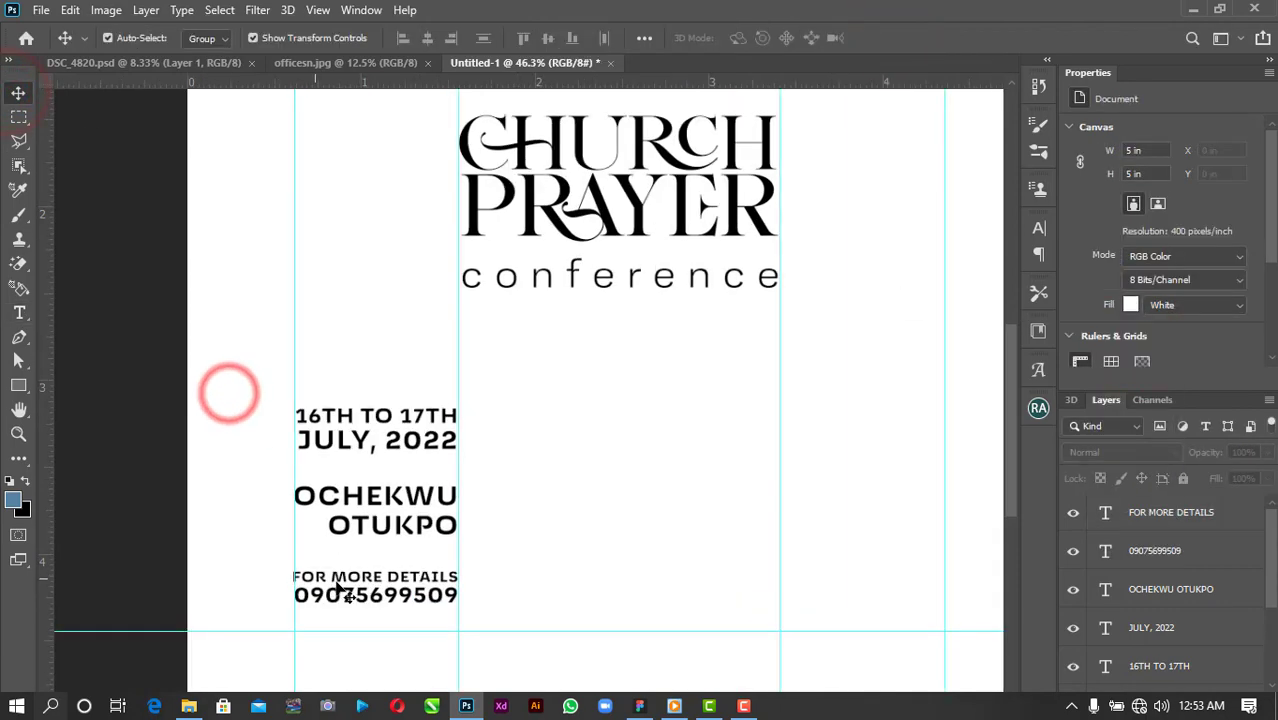
Set the FOR MORE DETAILS heading in small caps and shrink it slightly.
left_click(370, 585)
scroll(1123, 323, "down", 3)
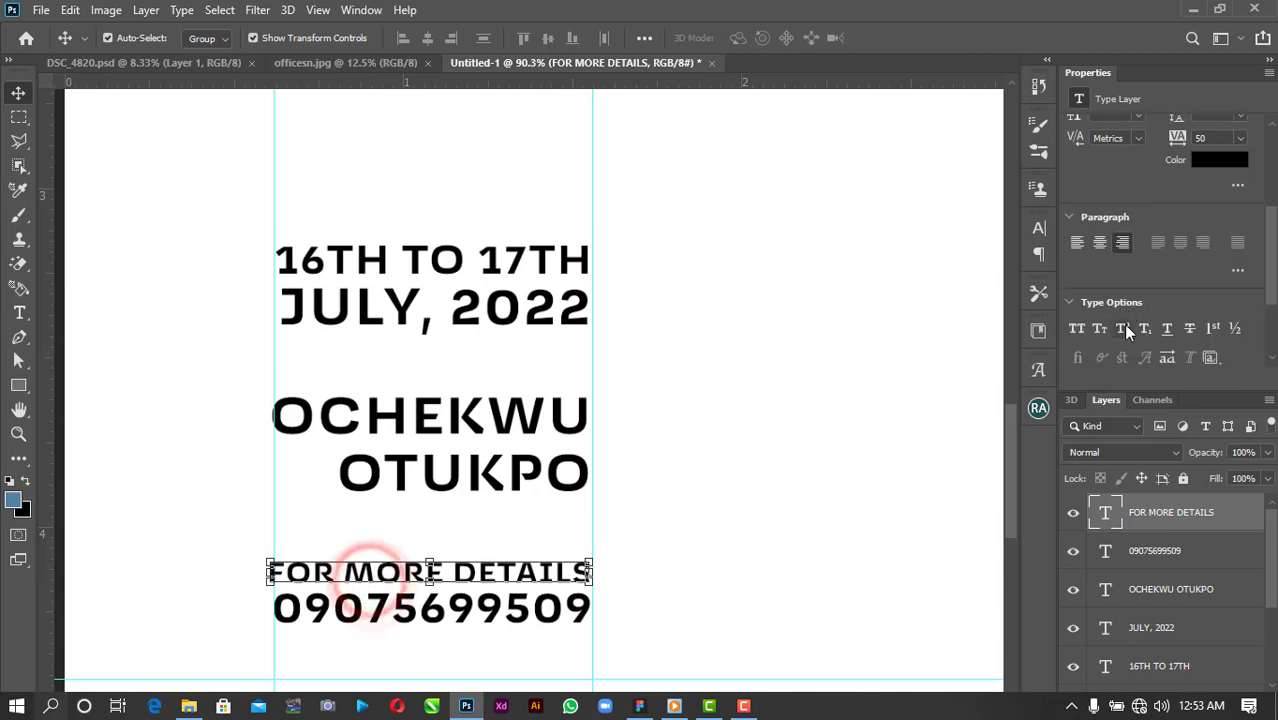
left_click(1078, 329)
left_click_drag(268, 557, 277, 559)
left_click(922, 38)
left_click(1038, 228)
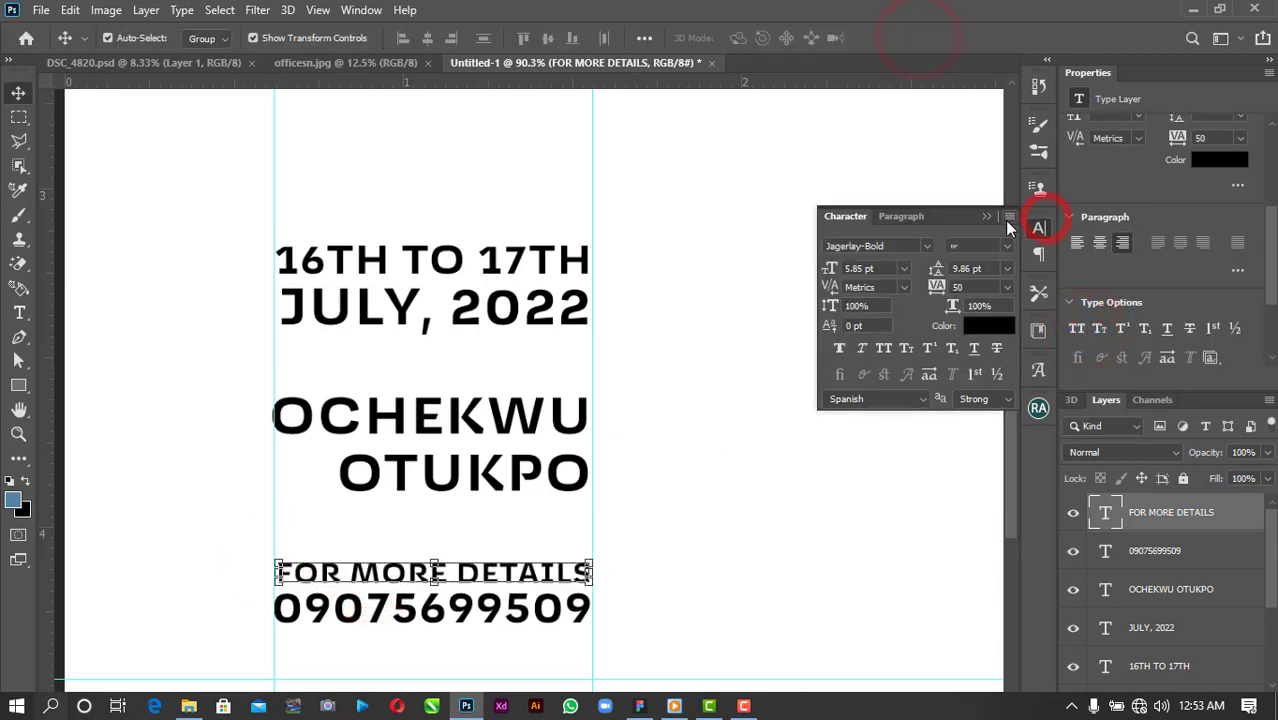
left_click(1009, 216)
left_click(1047, 341)
left_click(659, 568)
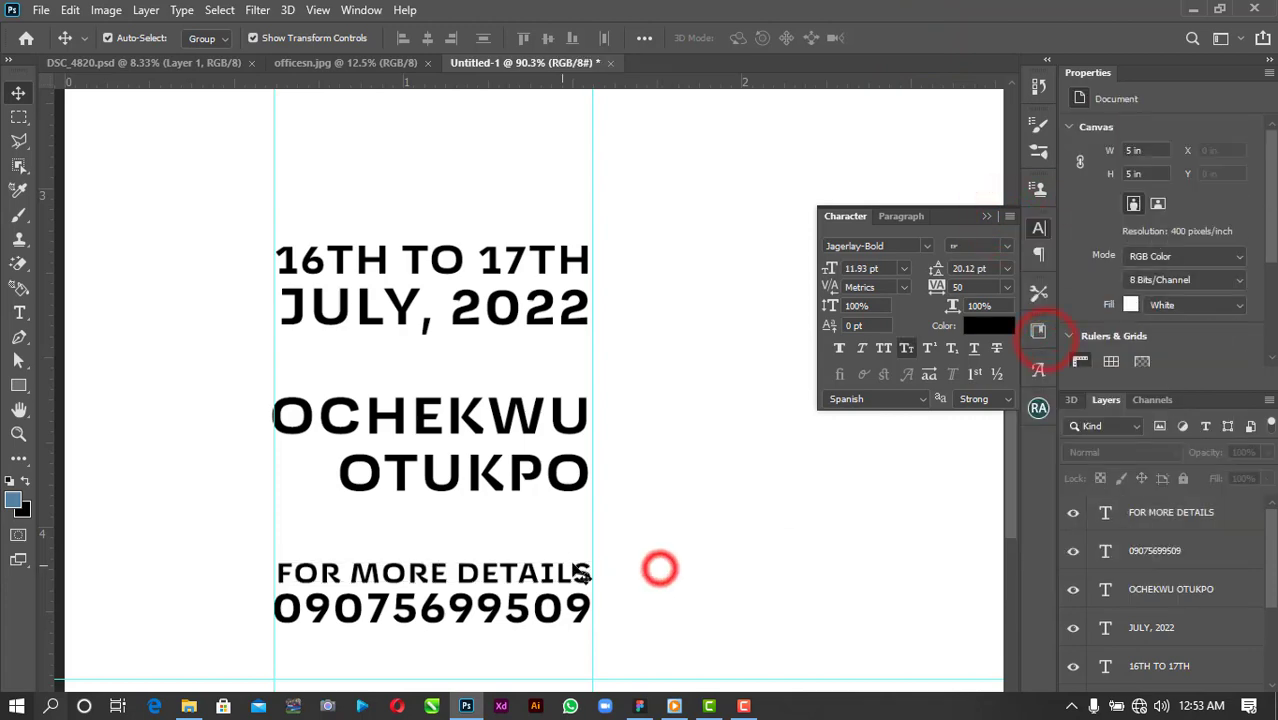
Resize the FOR MORE DETAILS heading to match the text block's width.
scroll(542, 577, "down", 6)
scroll(424, 597, "up", 7)
scroll(424, 597, "up", 2)
left_click(394, 548)
left_click_drag(376, 534, 376, 527)
left_click(928, 38)
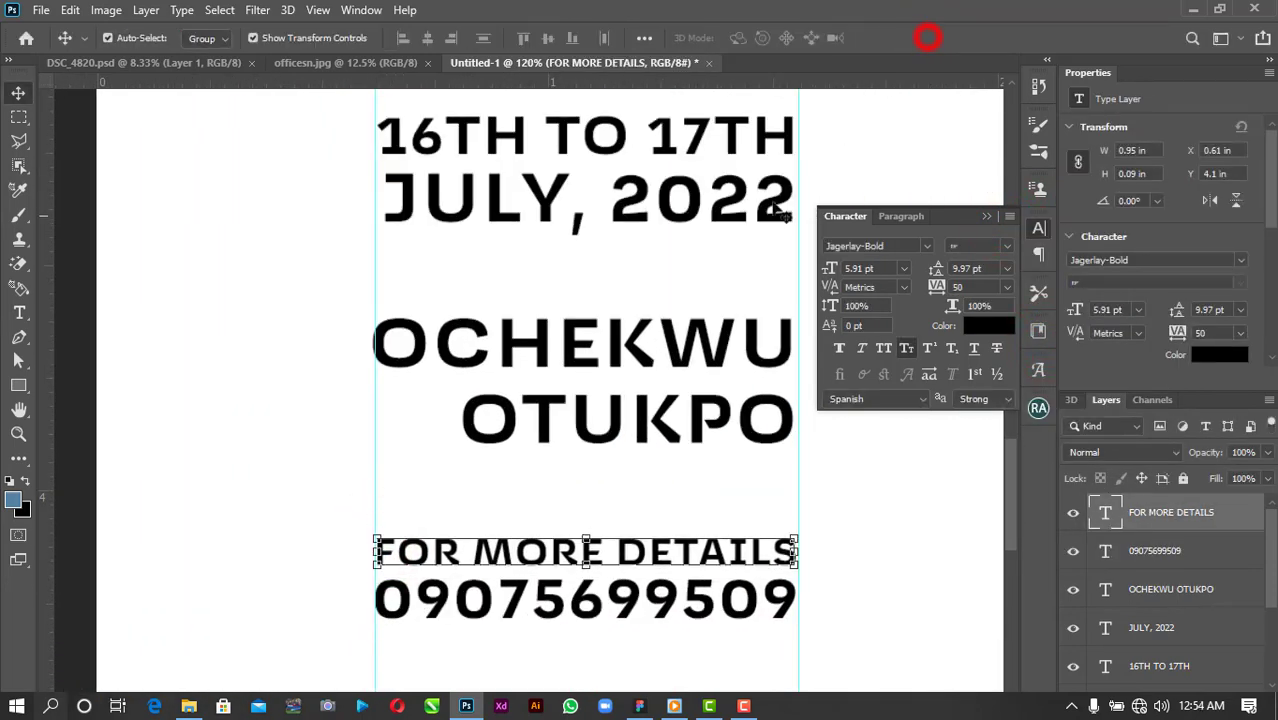
Align all five text lines to their right edges and move the block down slightly.
left_click(764, 200)
scroll(699, 357, "down", 2)
left_click_drag(604, 164, 560, 566)
left_click(450, 39)
scroll(685, 400, "down", 5)
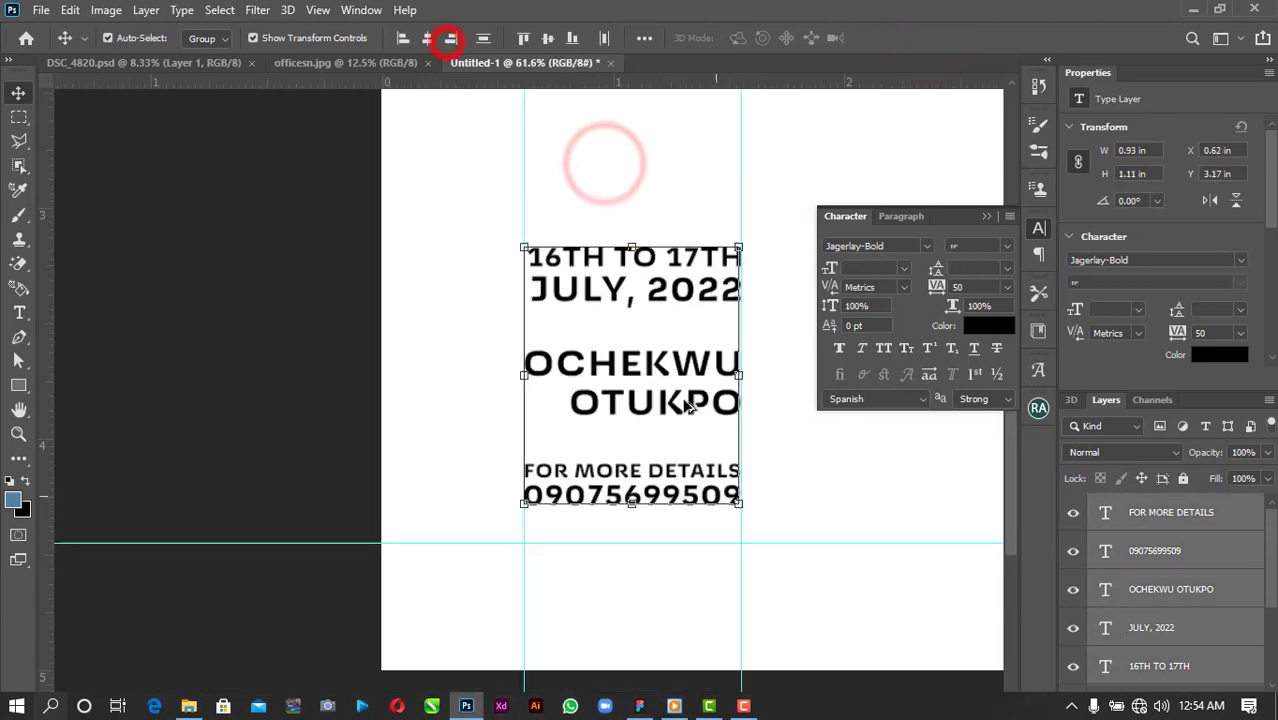
scroll(346, 601, "up", 1)
scroll(393, 540, "up", 1)
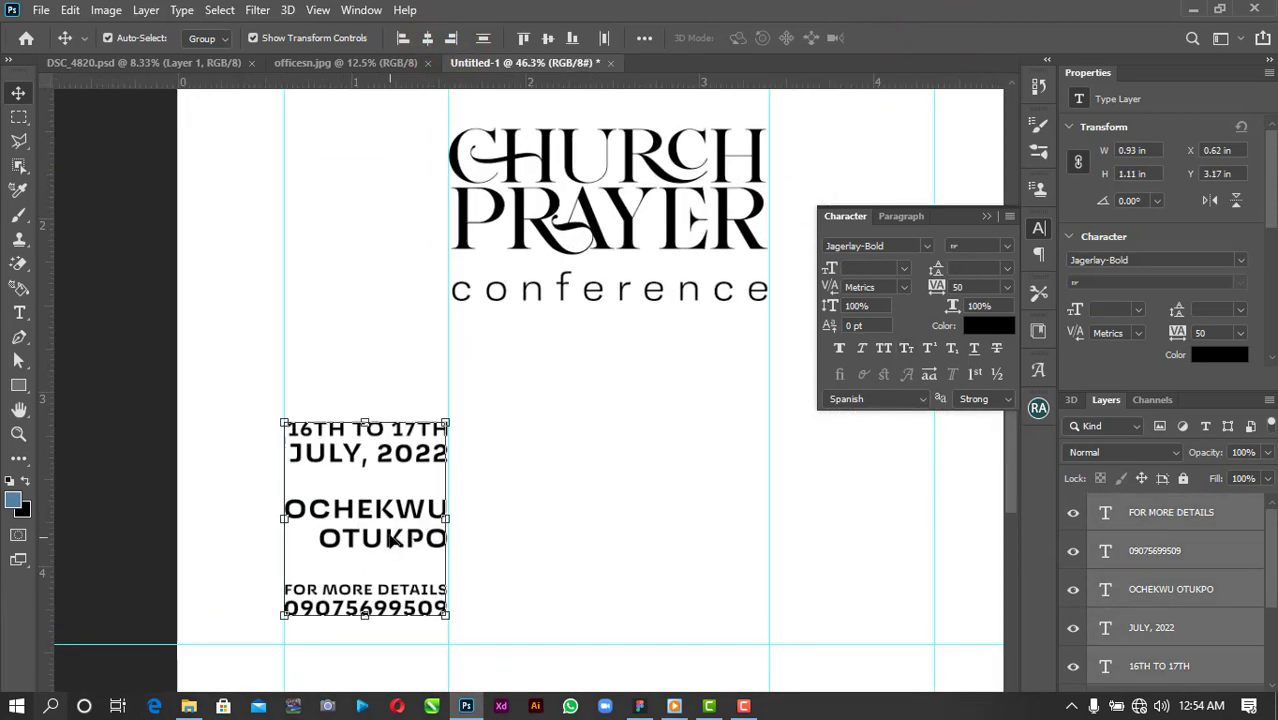
left_click_drag(390, 534, 395, 537)
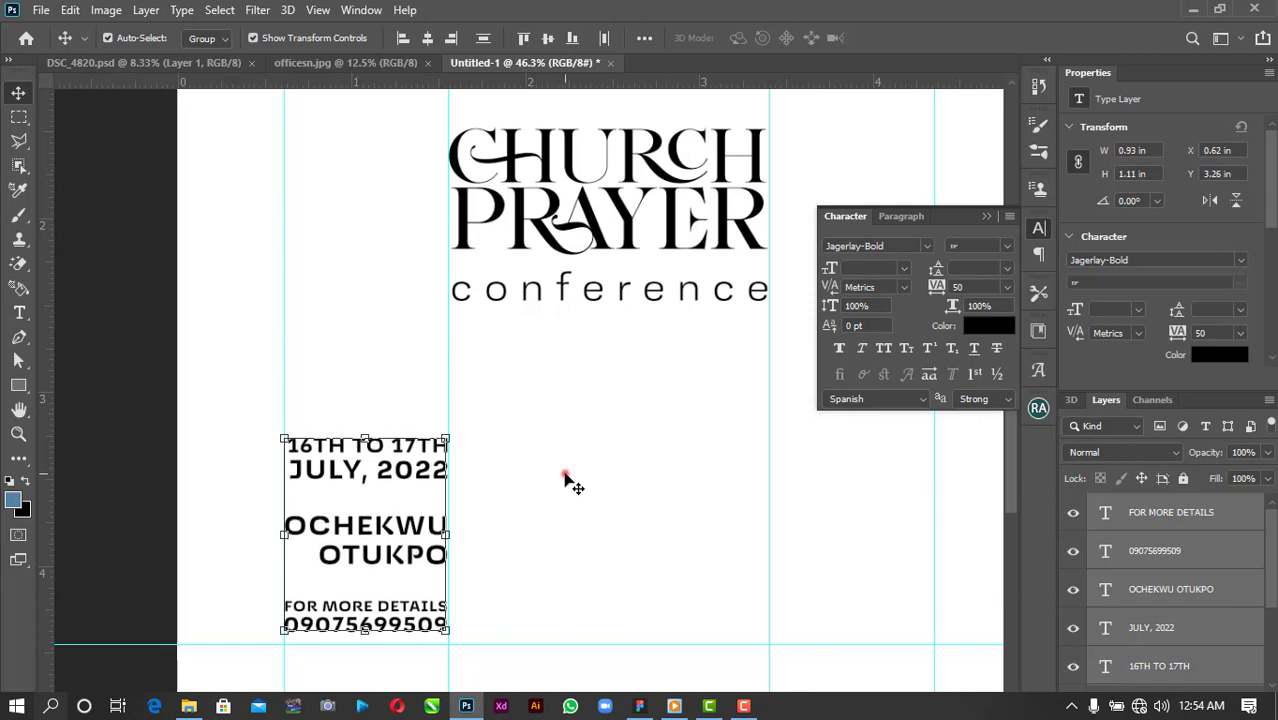
left_click(565, 478)
Draw a thin rectangle bar below the date with the Rectangle tool.
key("u")
scroll(325, 548, "up", 4)
left_click_drag(272, 466, 499, 466)
Remove the bar's stroke, fill it black and stretch it to the text's left edge.
scroll(356, 485, "up", 5)
left_click(275, 38)
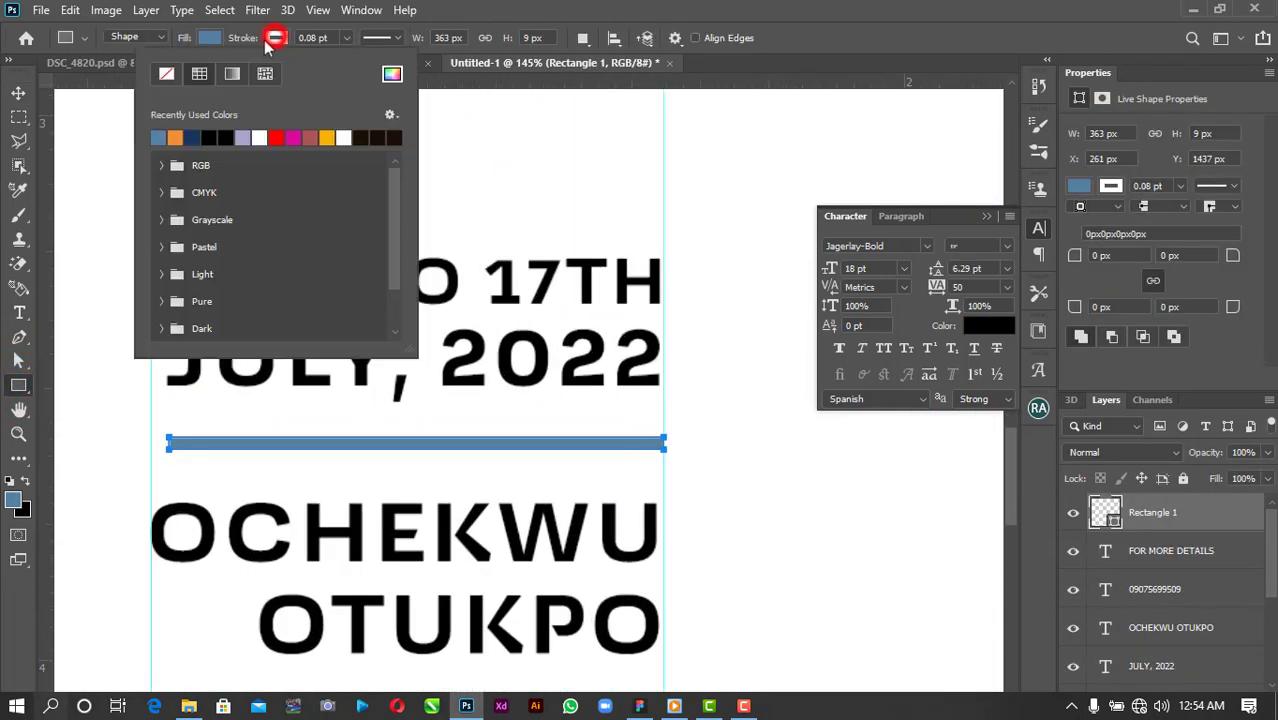
left_click(165, 77)
left_click(18, 92)
left_click_drag(168, 442, 152, 442)
key("Return")
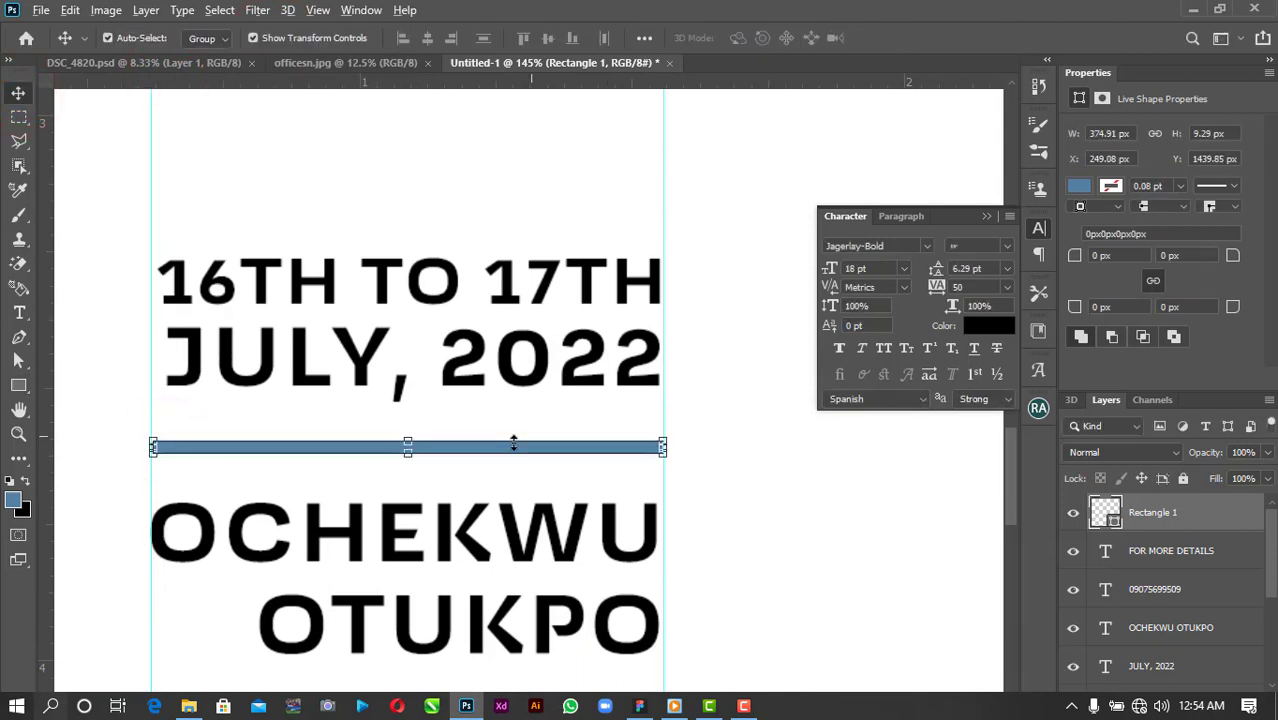
left_click(1080, 187)
left_click(1073, 287)
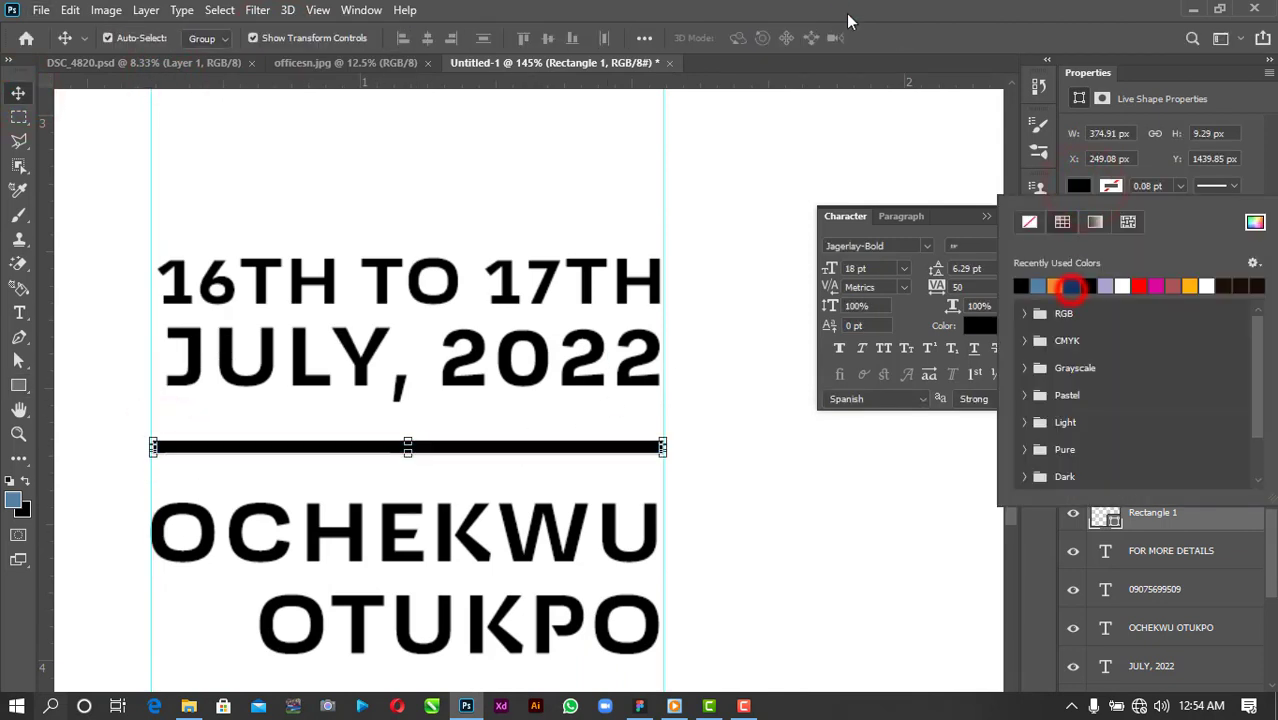
Duplicate the black bar below the venue name and shrink the name text.
left_click(838, 7)
left_click_drag(534, 449, 521, 390)
scroll(515, 422, "down", 5)
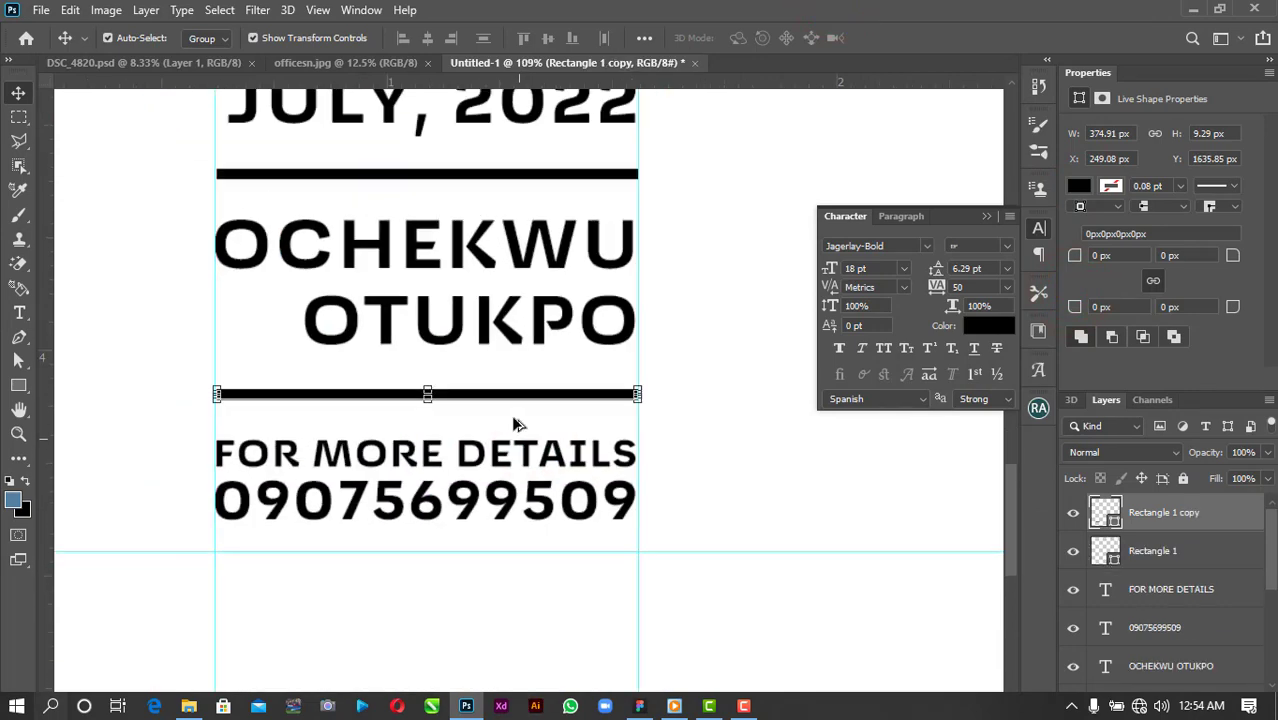
left_click(449, 356)
left_click_drag(290, 271, 329, 276)
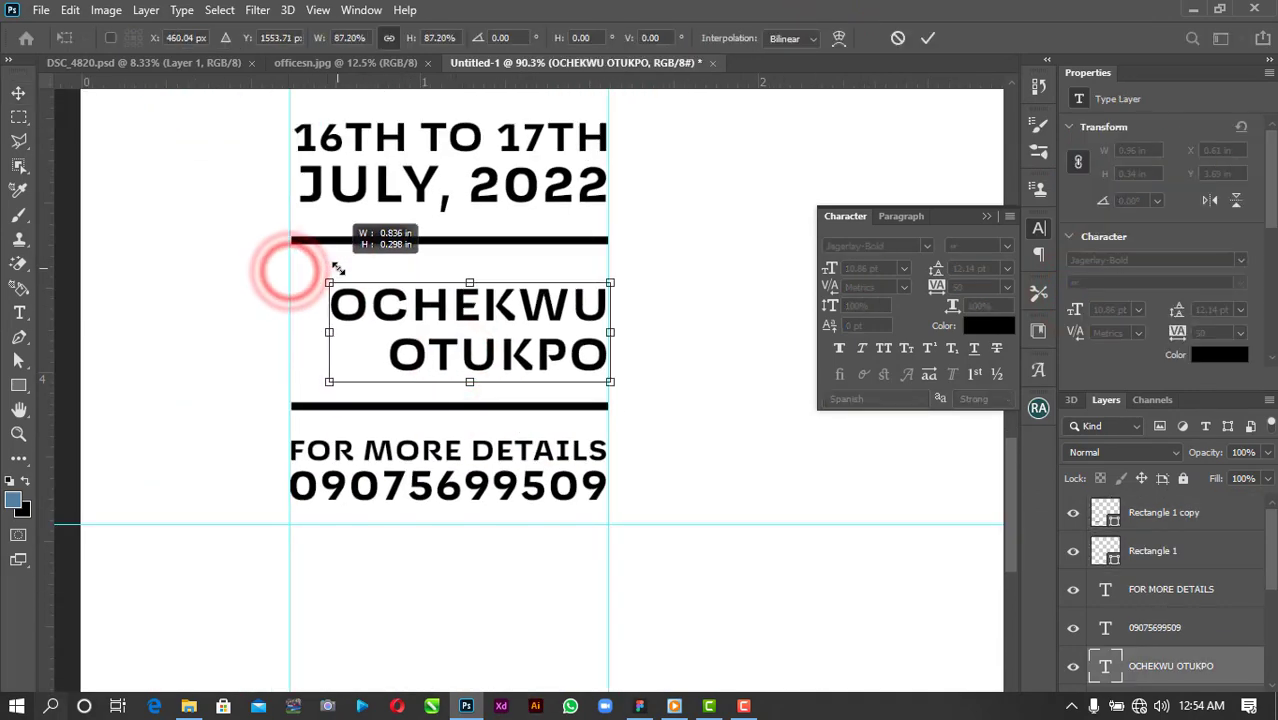
left_click(536, 318)
left_click(927, 38)
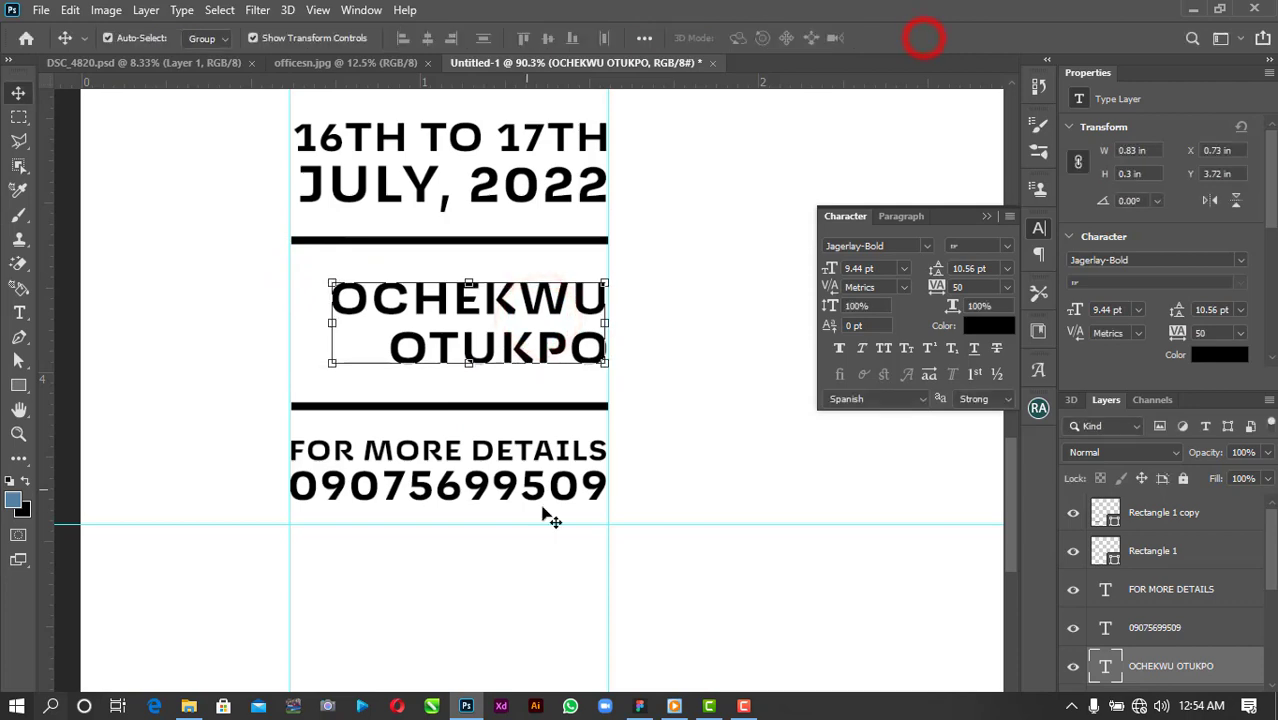
Nudge the lower bar and contact lines up to tighten spacing, then fit the poster in view.
left_click_drag(539, 551, 538, 449)
key("Up")
key("Up")
key("Up")
key("Up")
key("Up")
key("Up")
left_click_drag(509, 572, 495, 401)
key("Up")
key("Up")
key("Up")
key("Up")
key("Up")
key("Up")
key("Up")
key("Up")
key("Up")
key("Up")
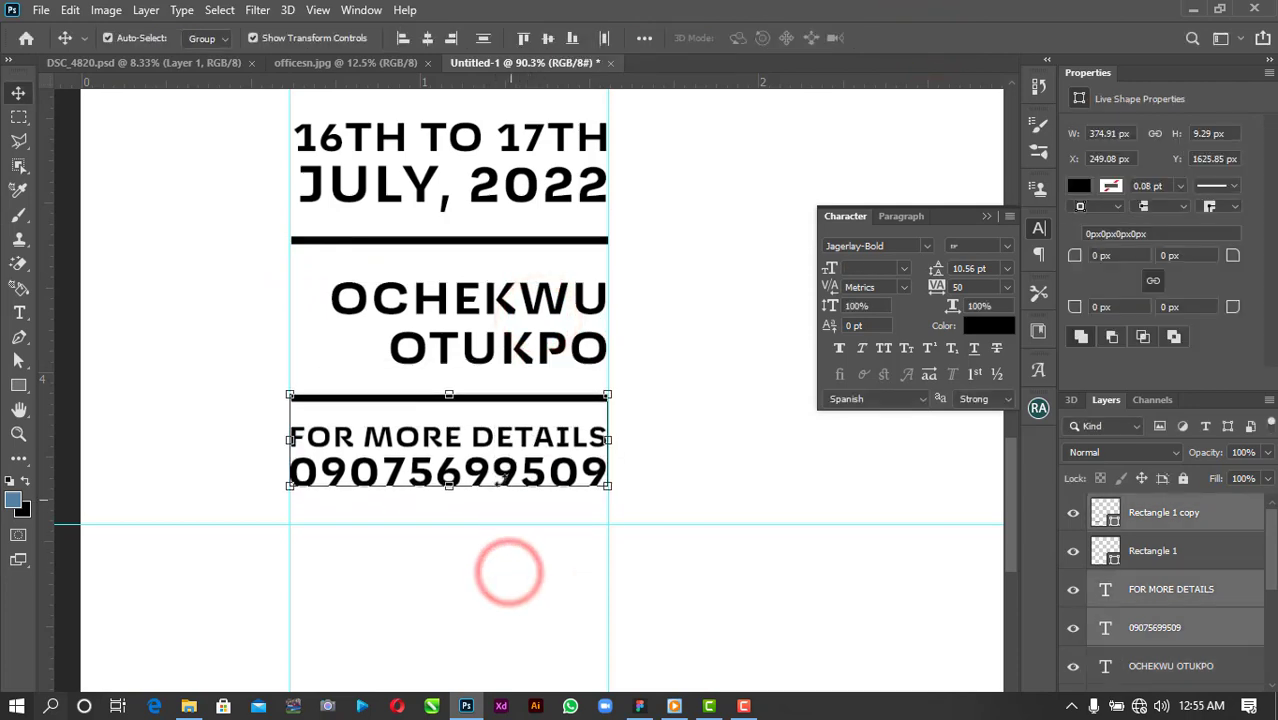
left_click_drag(508, 571, 500, 272)
key("Up")
key("Up")
key("Up")
key("Up")
key("Up")
key("Up")
key("Up")
key("Up")
left_click(669, 283)
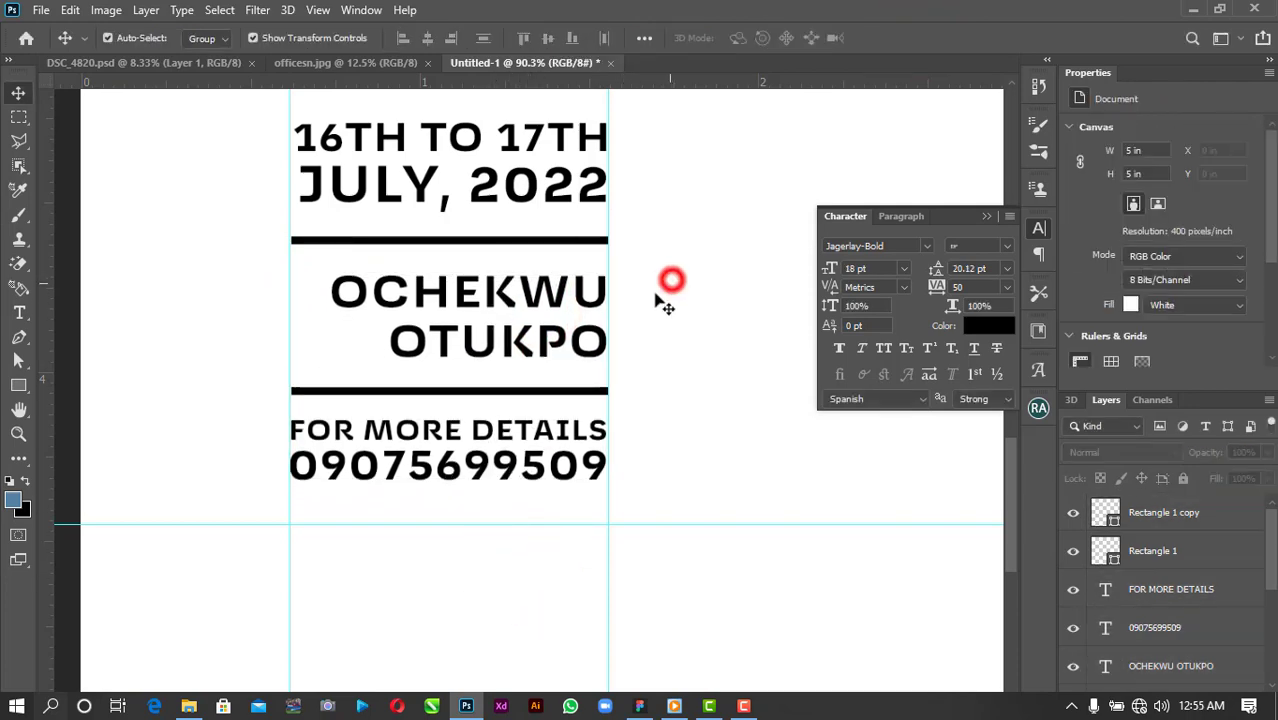
key("ctrl+0")
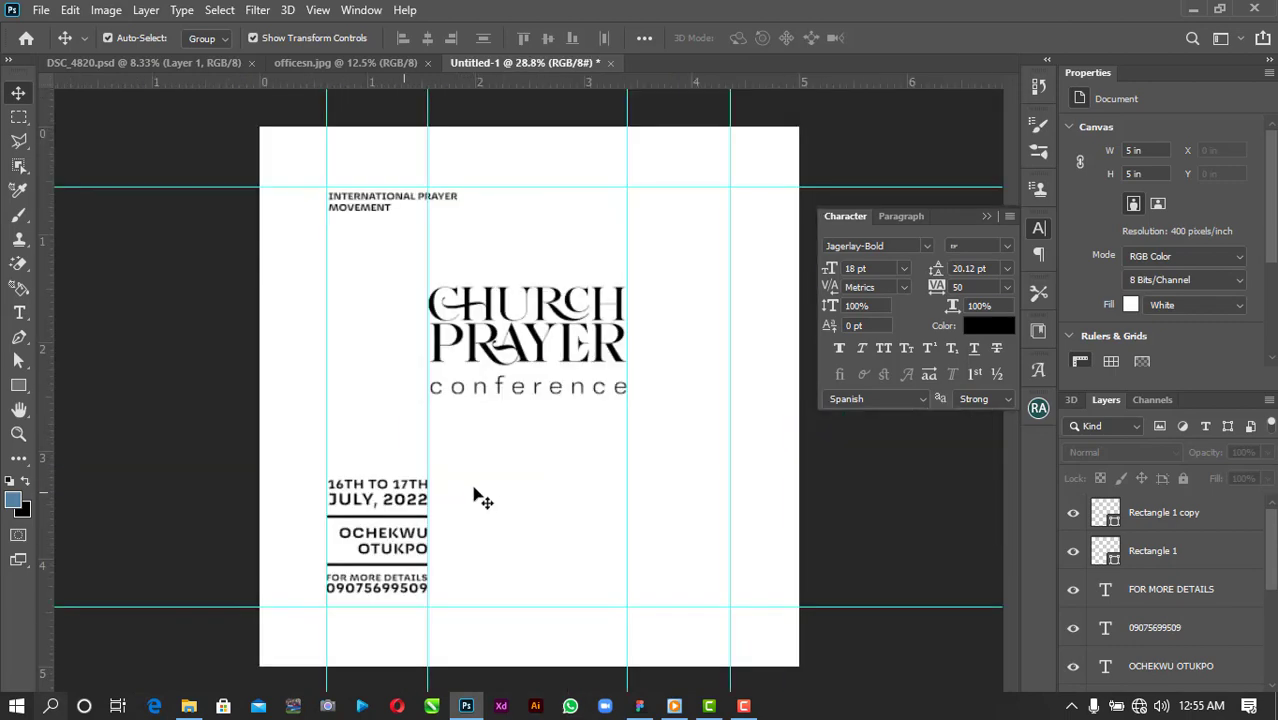
Copy the date line to the right side and retype it as 'THE SPIRIT OF BOLDNESS FOR CHURCH PRAYER'.
left_click_drag(410, 485, 713, 497)
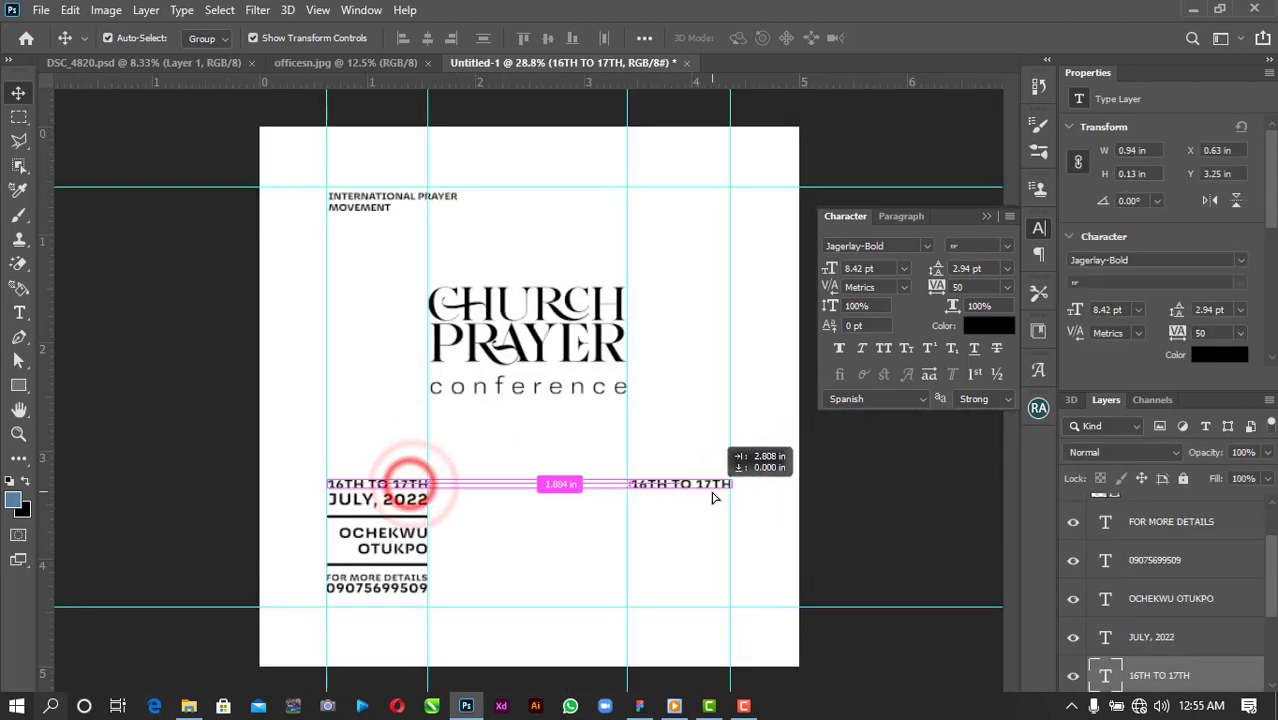
scroll(710, 490, "up", 5)
scroll(710, 490, "up", 3)
double_click(807, 470)
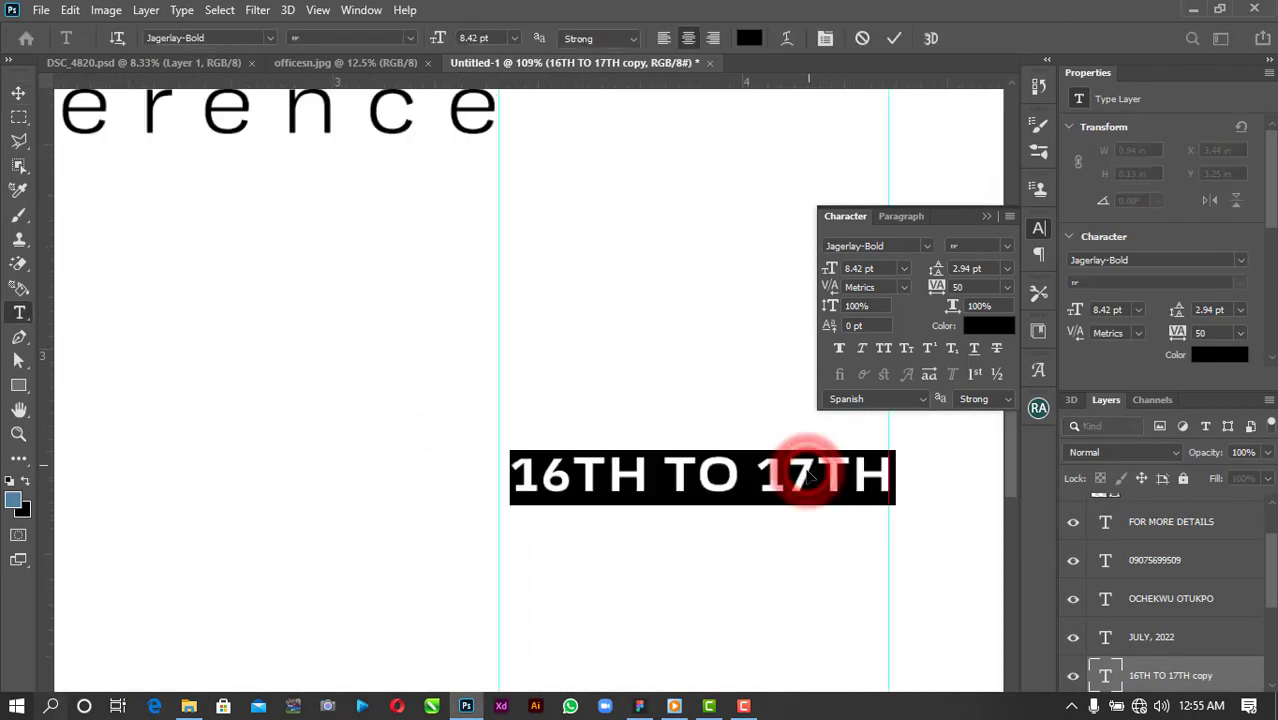
type("THE")
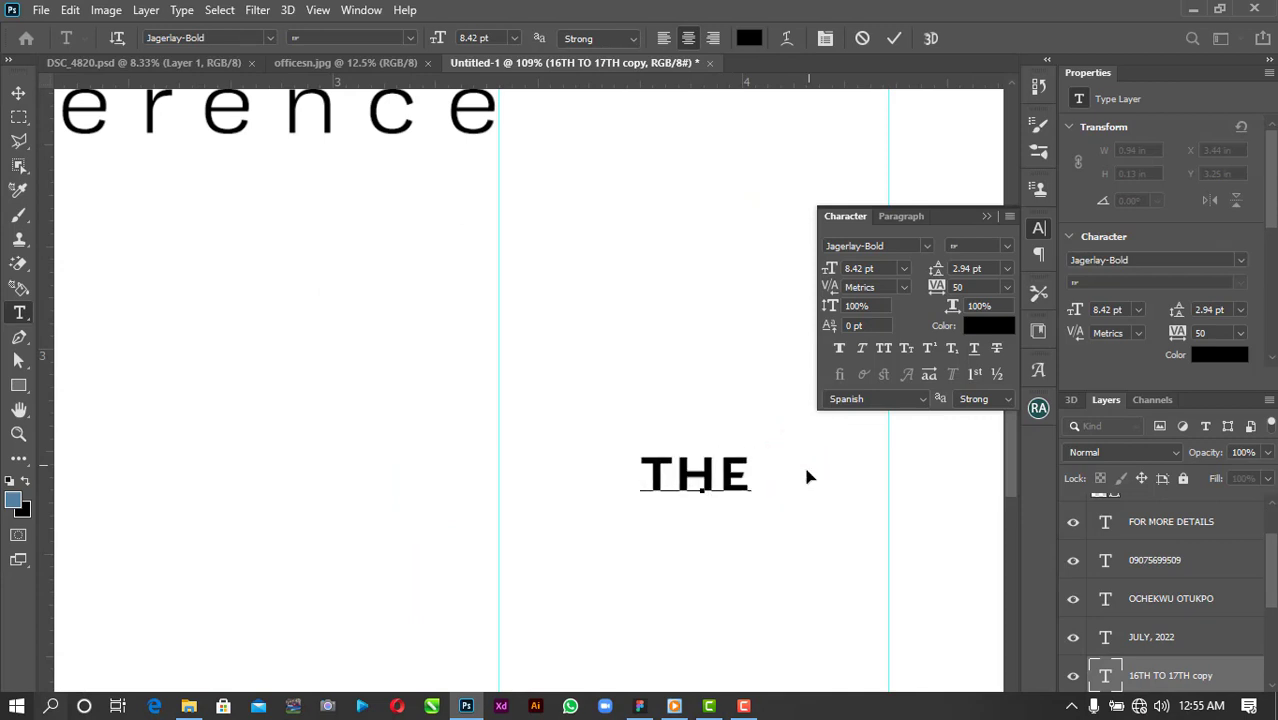
type(" SPIRIT OF ")
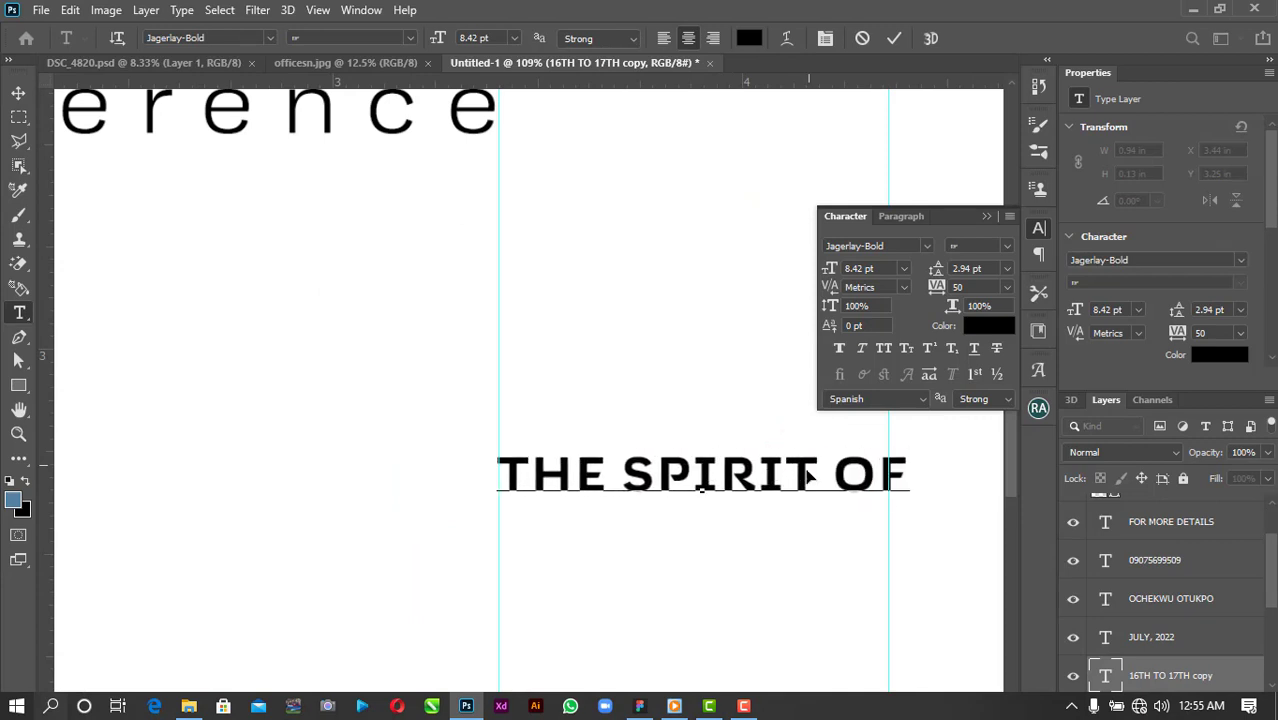
type("BOLDNESS FOR ")
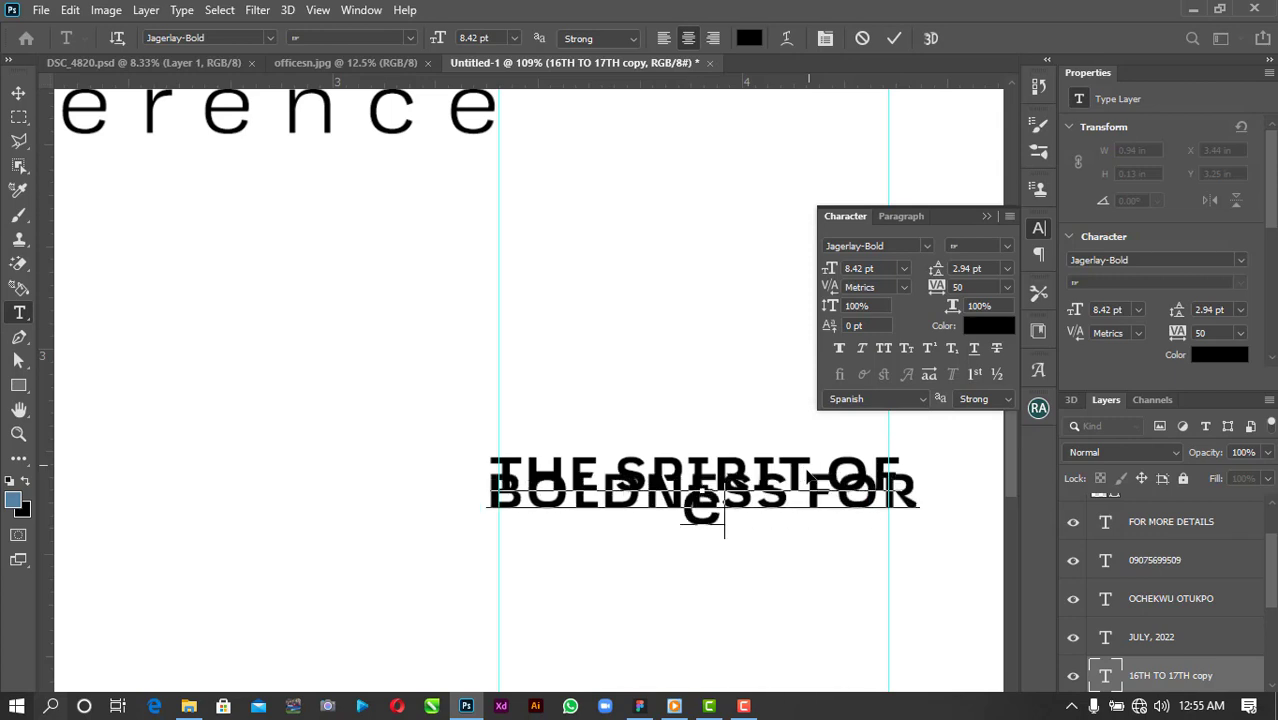
type("CHURCH PRAYER")
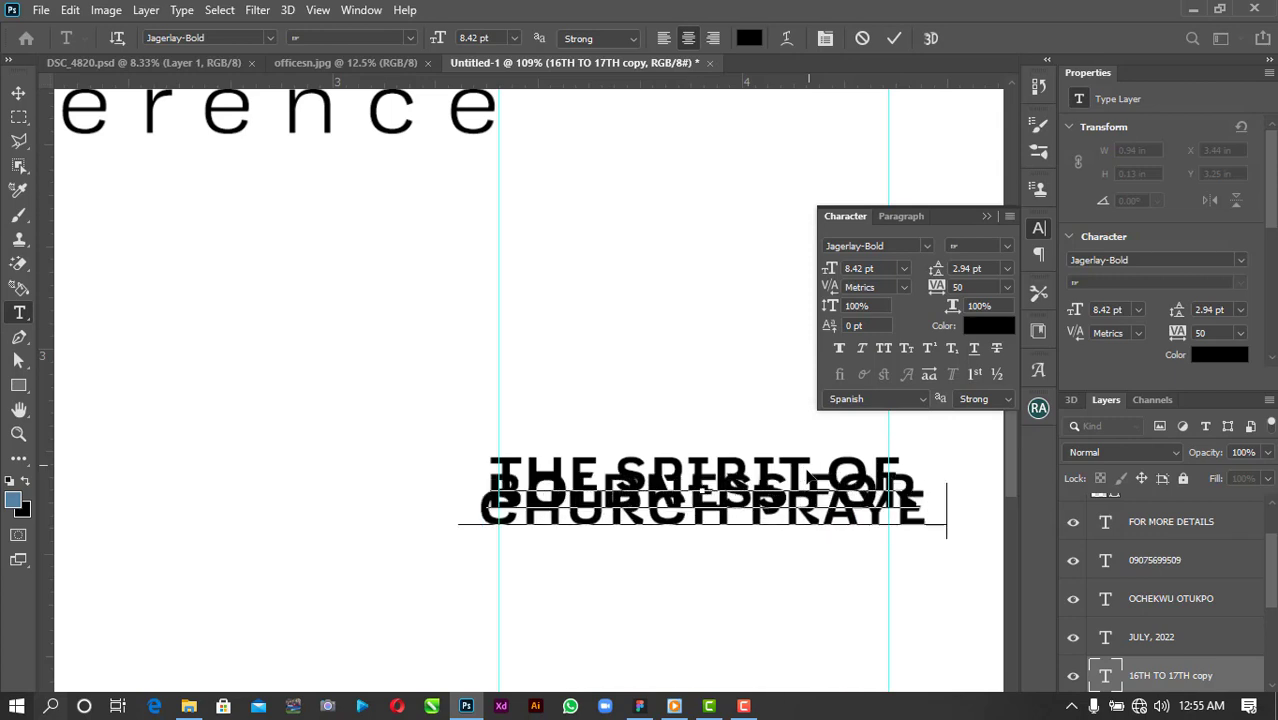
key("ctrl+a")
left_click(893, 38)
Set the theme text's leading to Auto, left-align it and move it onto the guide.
double_click(748, 495)
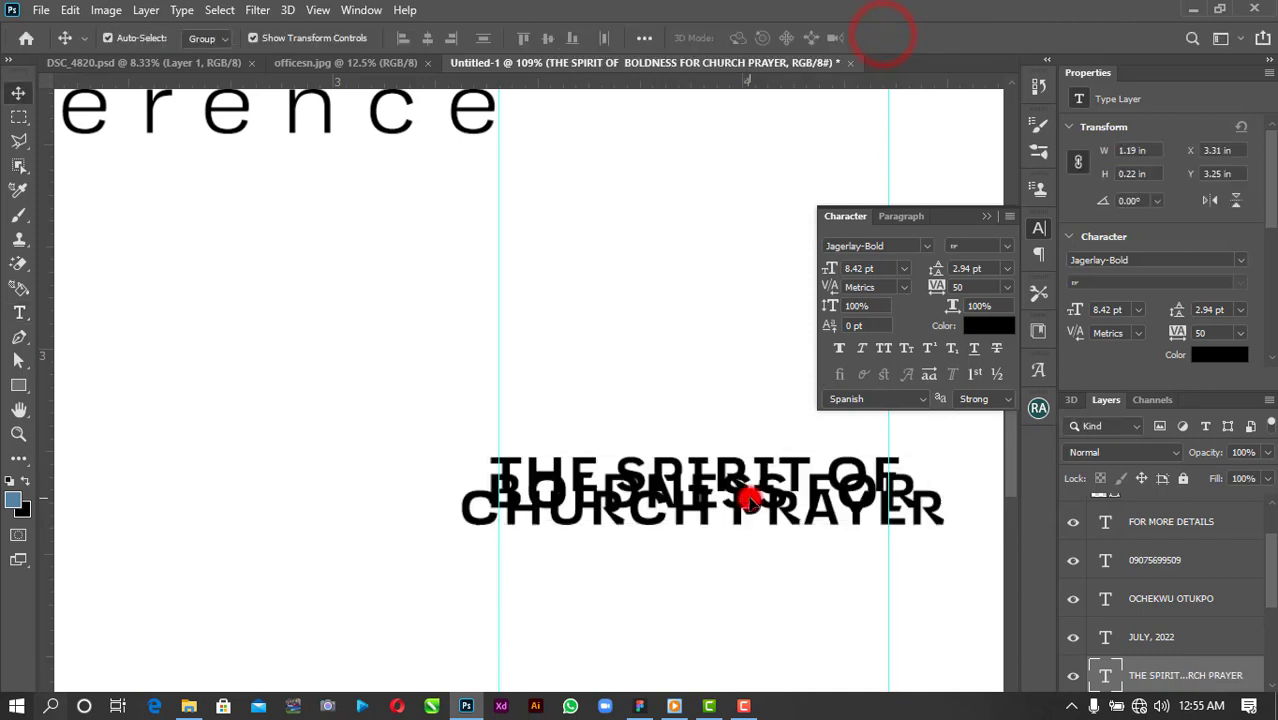
left_click(1240, 309)
left_click(1210, 322)
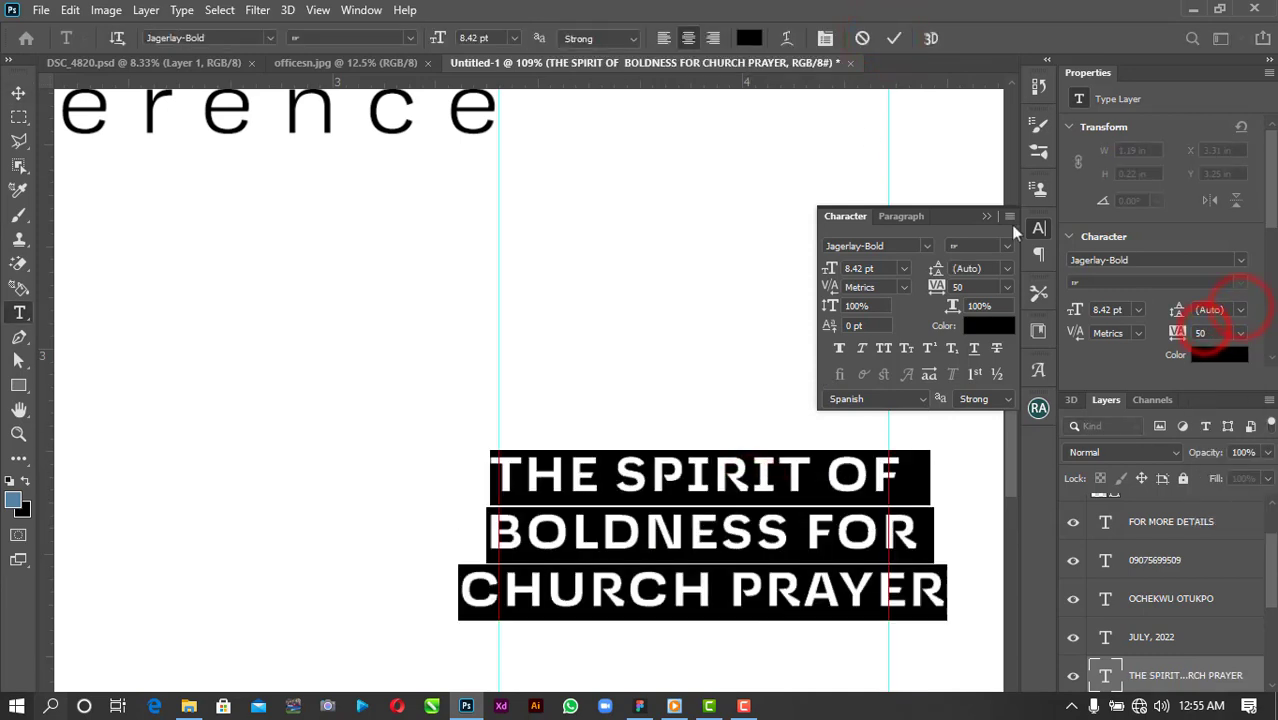
left_click(663, 38)
left_click(18, 93)
left_click_drag(790, 480, 589, 478)
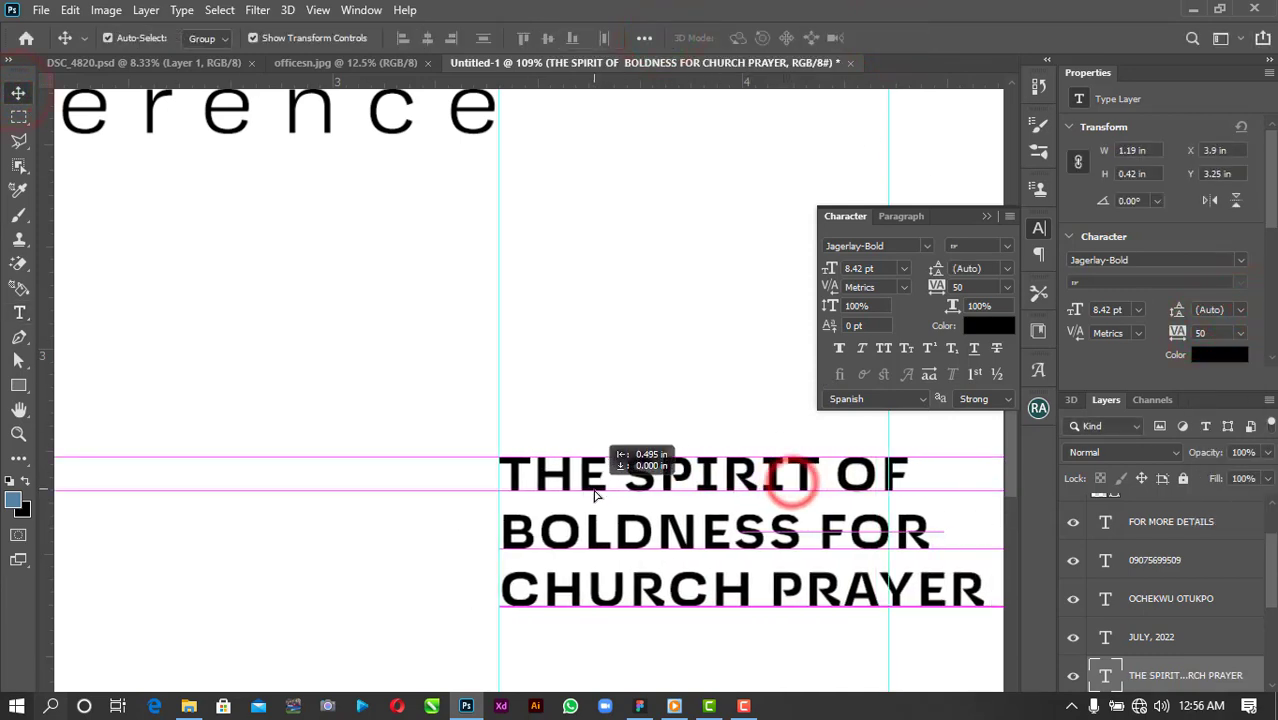
Set the theme text's tracking to 10 and scale it down to about 84%.
left_click(983, 608)
left_click_drag(987, 621, 900, 606)
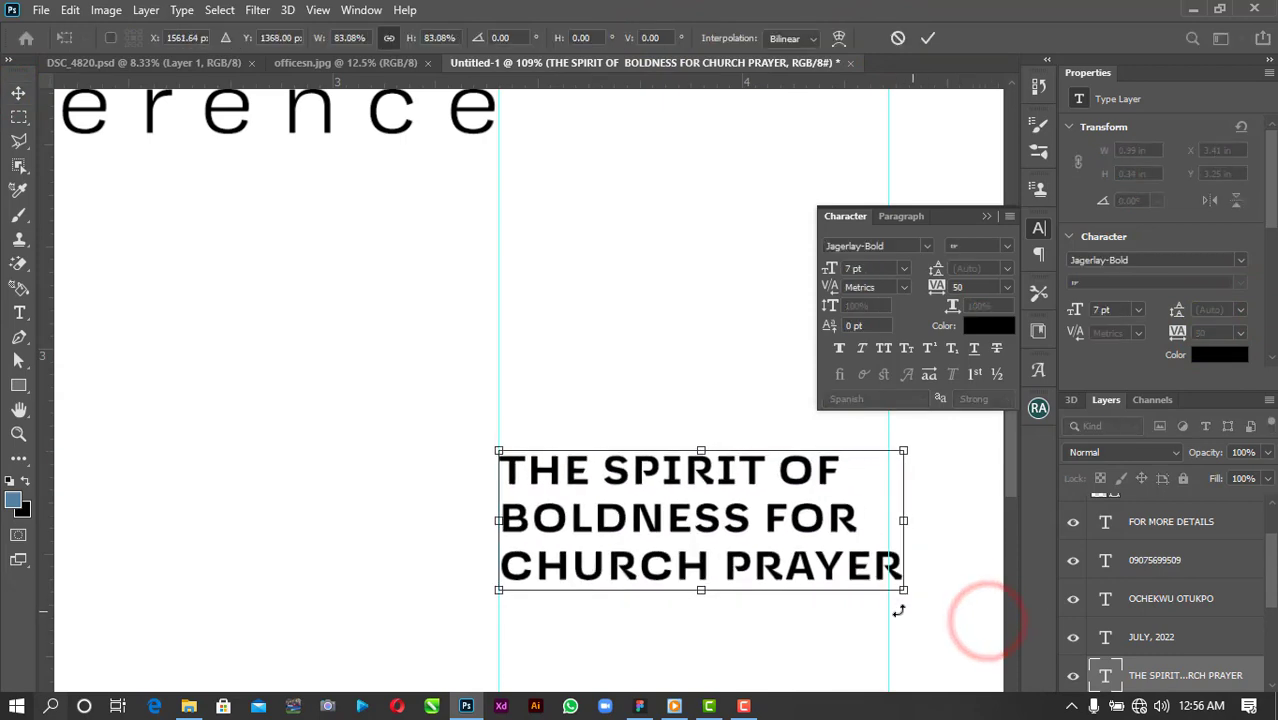
key("ctrl+z")
left_click(929, 37)
left_click(1240, 333)
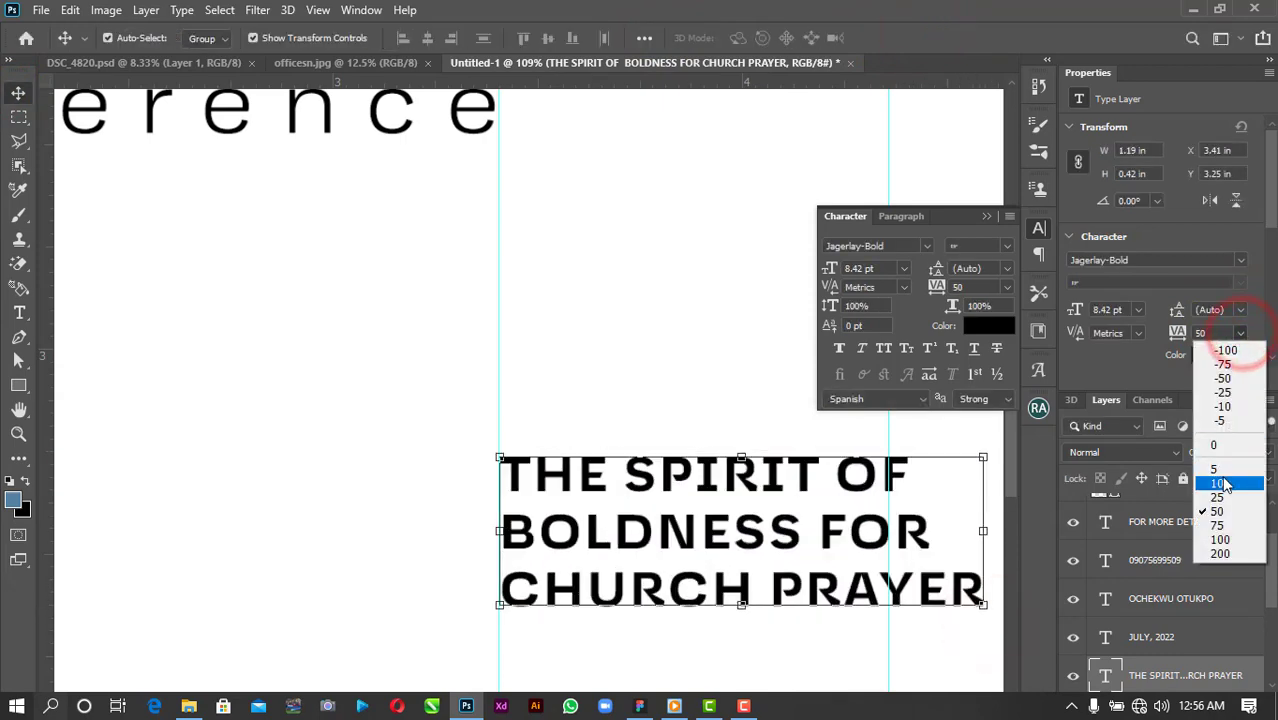
left_click(1222, 484)
left_click_drag(960, 605, 888, 594)
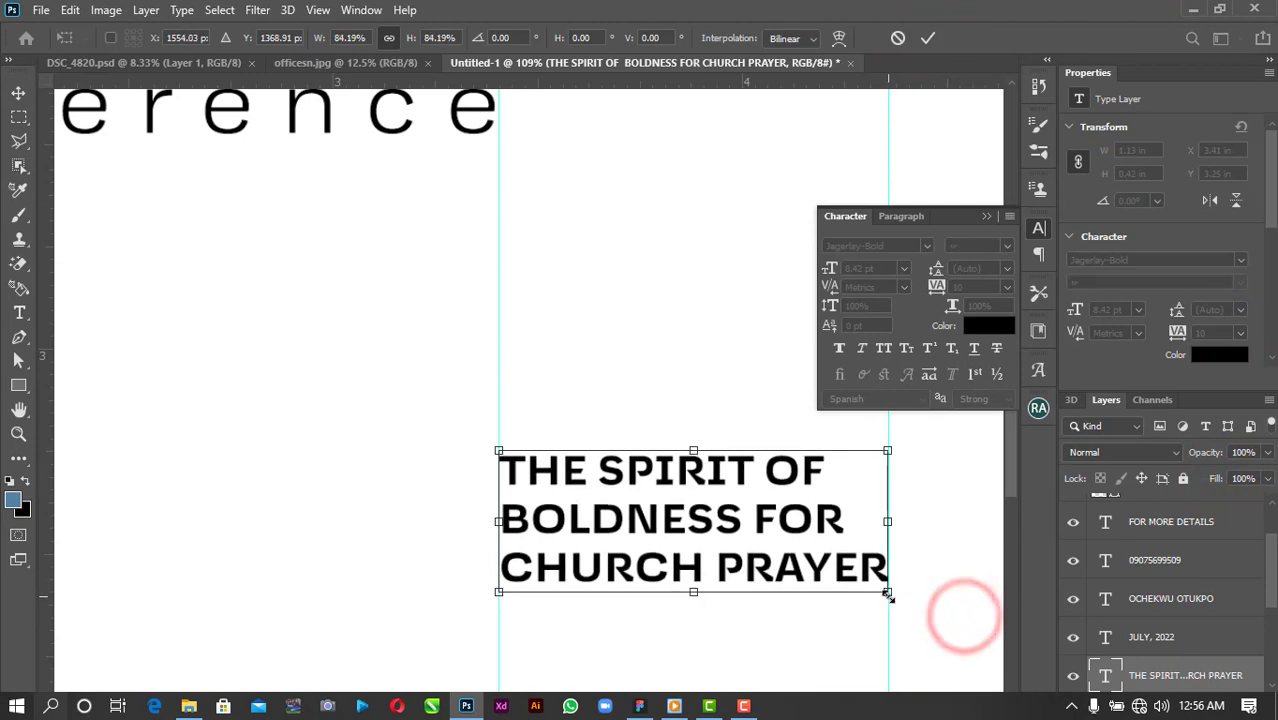
scroll(889, 594, "down", 5)
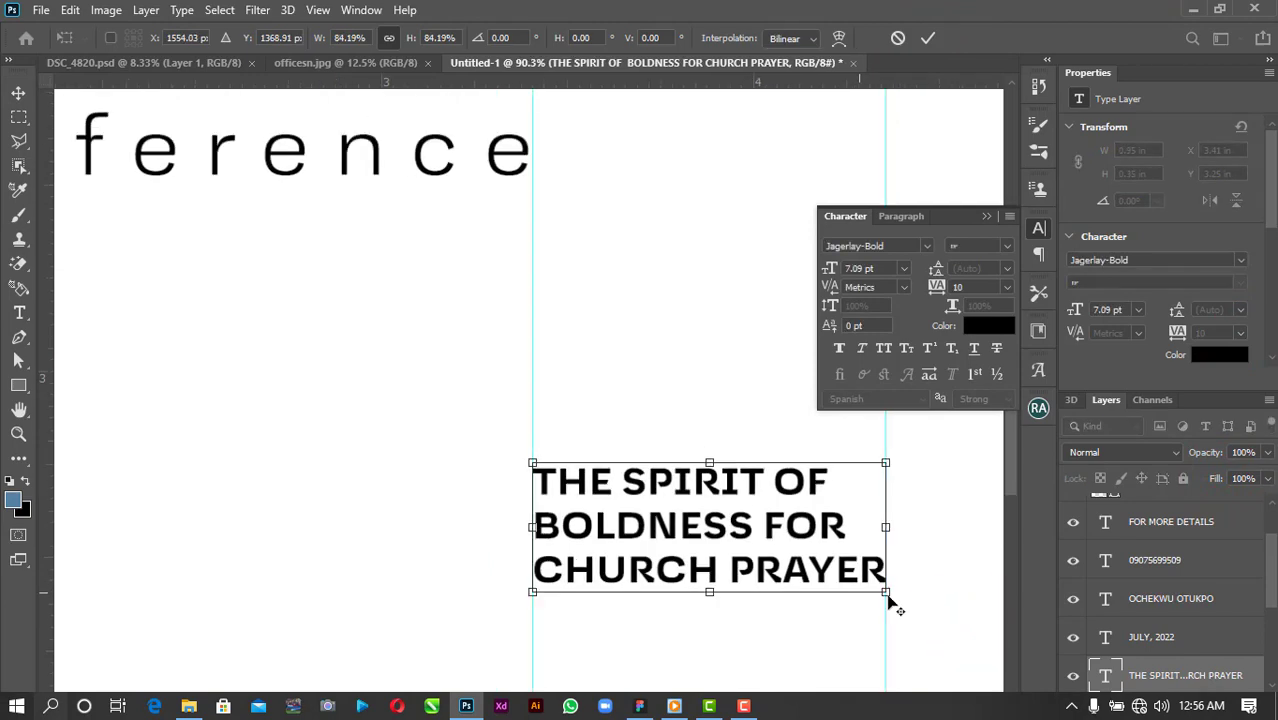
Duplicate the theme title upward and retype the copy as 'THEME:...............'.
left_click(924, 40)
left_click_drag(833, 586, 833, 508)
double_click(836, 468)
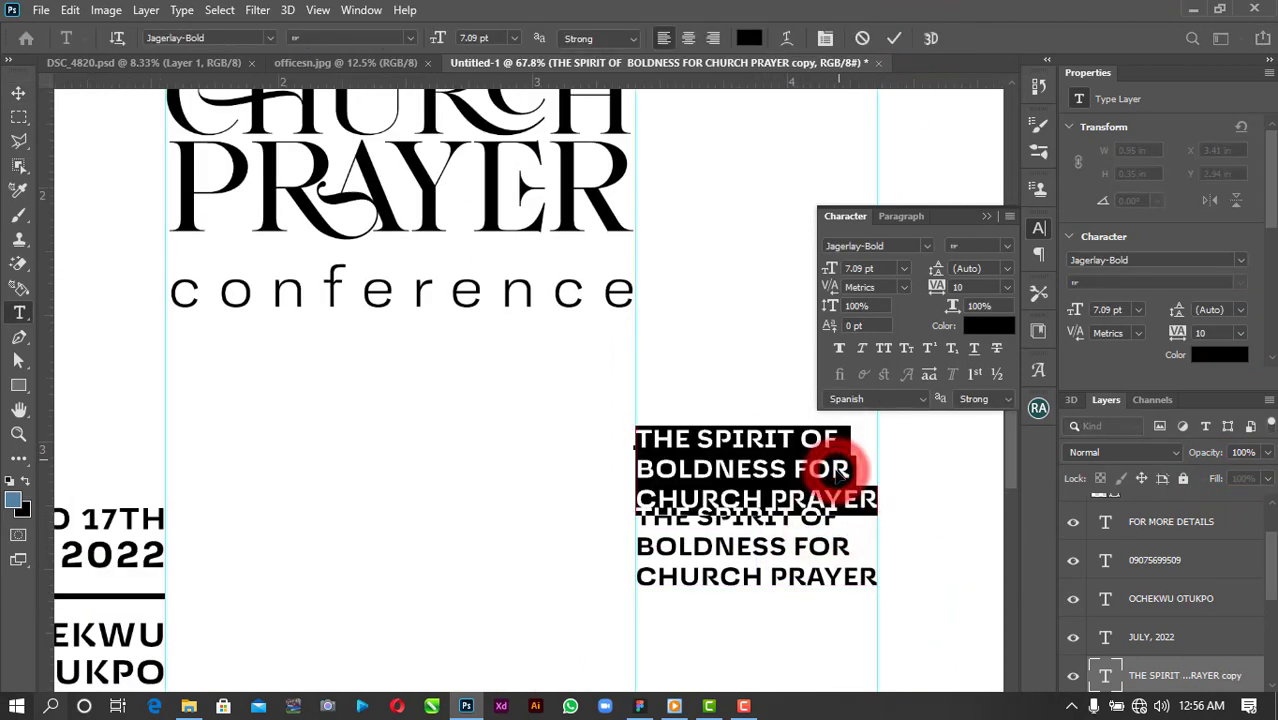
type("THEME:")
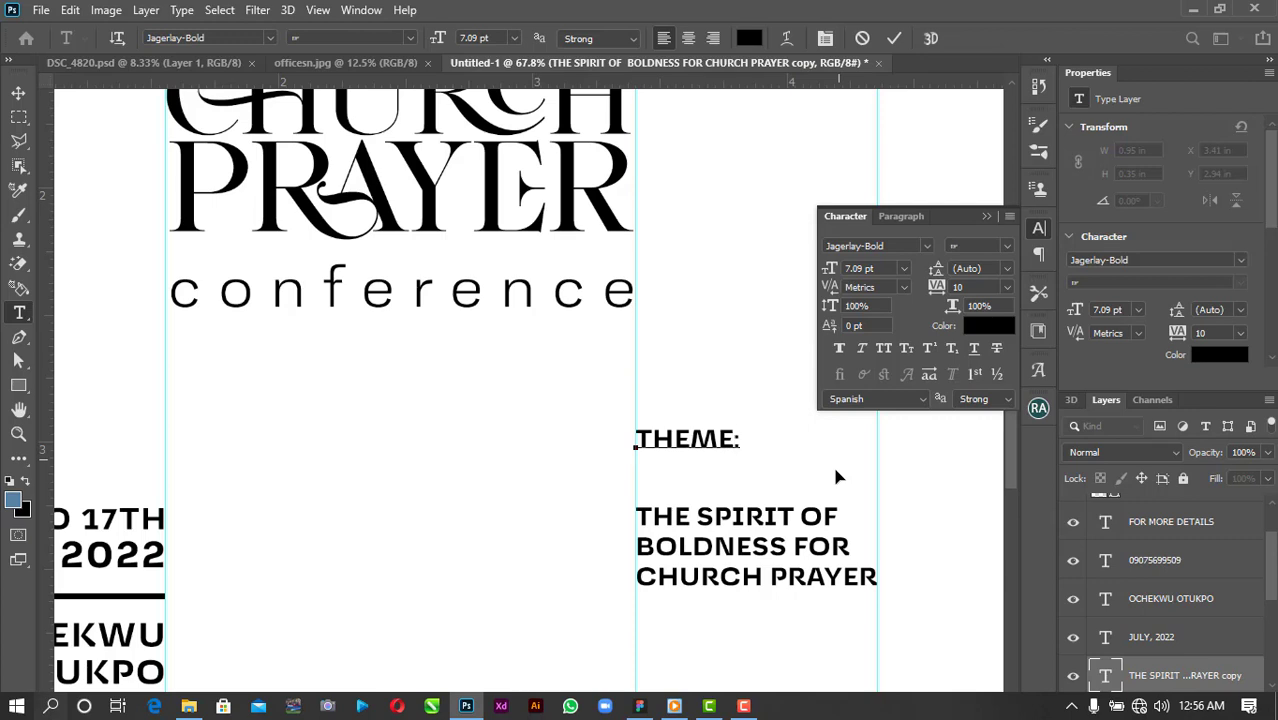
type("...............")
left_click(893, 37)
Scale the THEME: label down to about 4 pt and set it just above the title.
left_click_drag(832, 429, 709, 498)
scroll(712, 544, "up", 5)
key("alt+space")
left_click(709, 328)
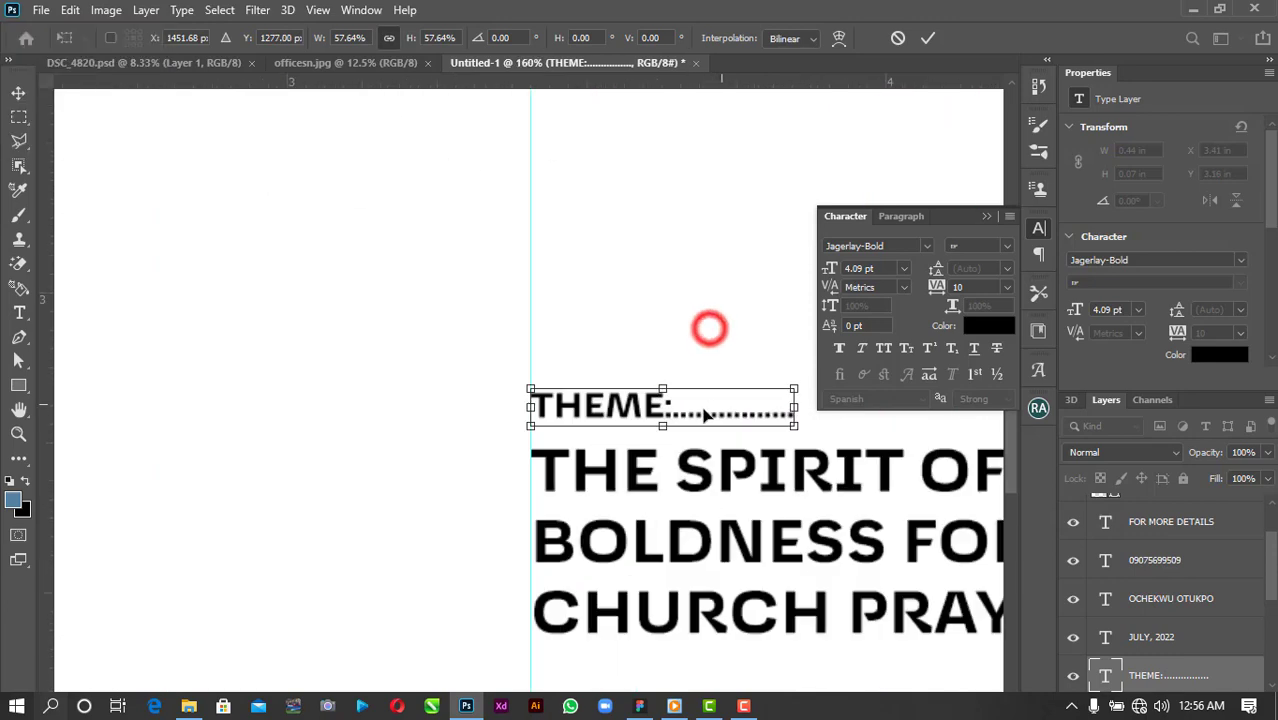
key("Down")
key("Down")
scroll(706, 410, "down", 6)
left_click_drag(714, 368, 729, 311)
left_click(928, 36)
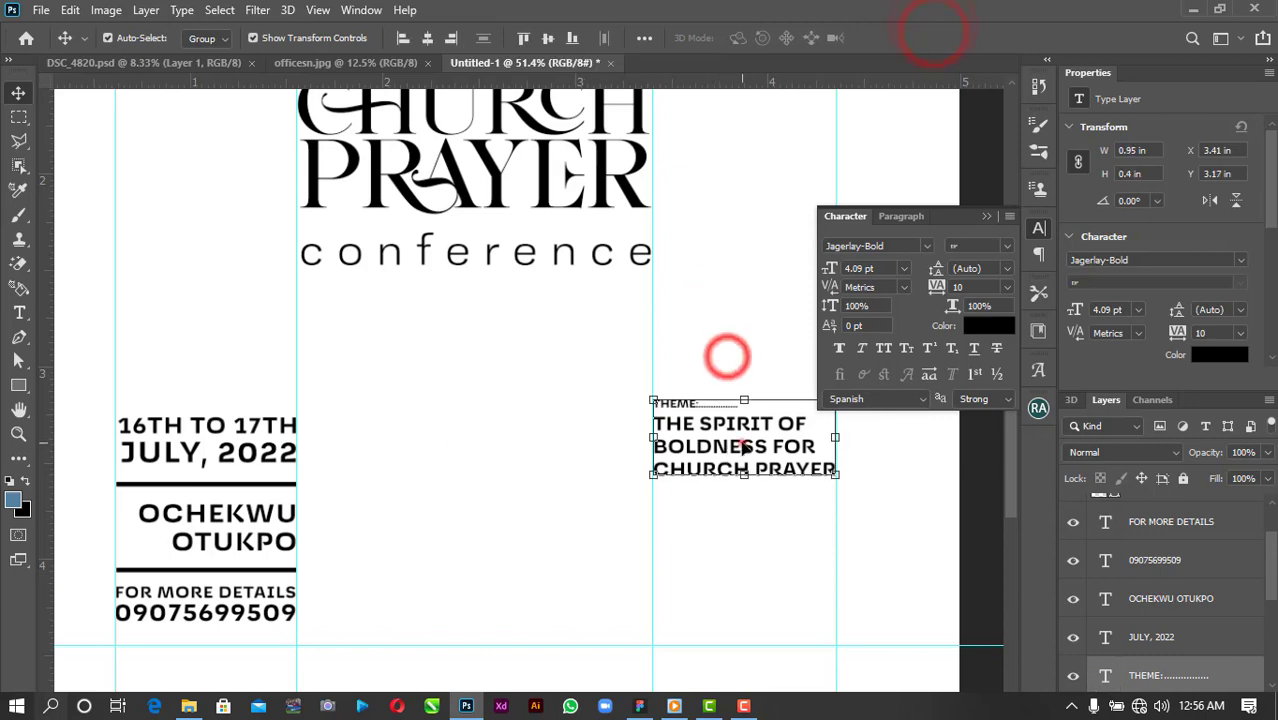
Nudge the label and title slightly up, then collapse the character settings panel.
mouse_move(744, 452)
left_mouse_down()
mouse_move(745, 434)
mouse_move(745, 452)
left_mouse_up()
left_click(713, 354)
scroll(712, 508, "down", 1)
scroll(708, 668, "down", 2)
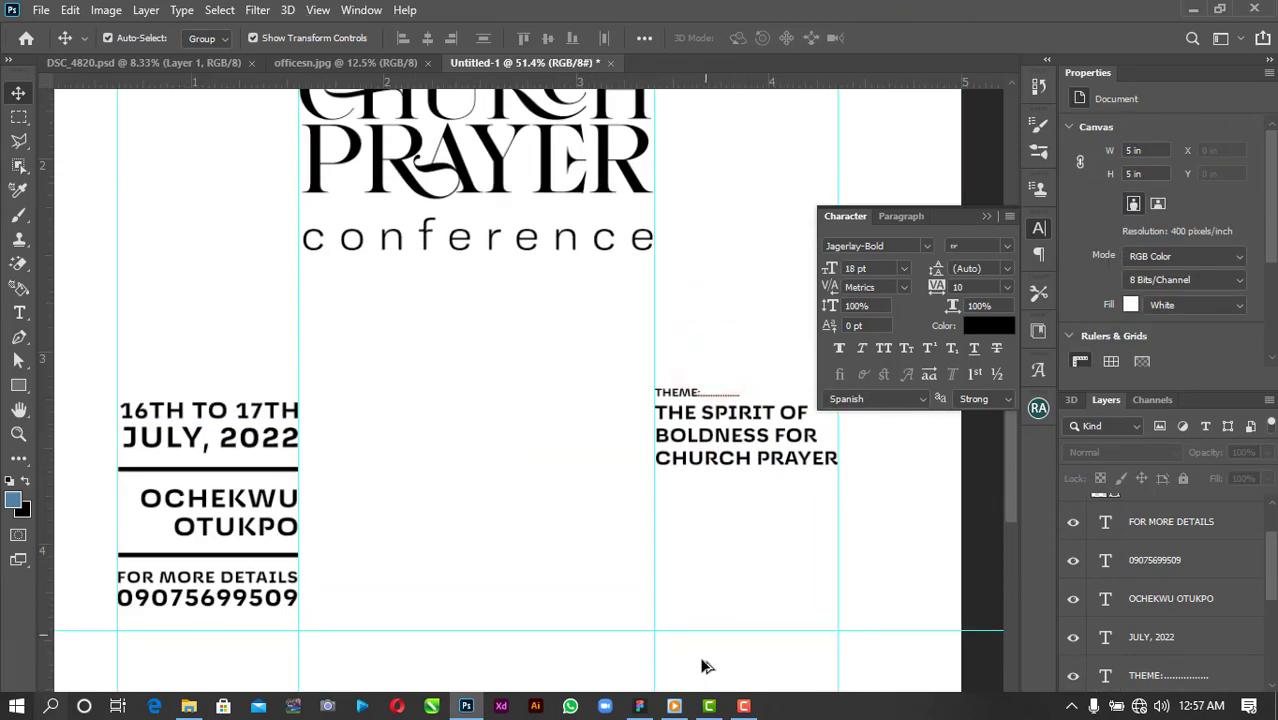
left_click(986, 216)
scroll(668, 595, "up", 1)
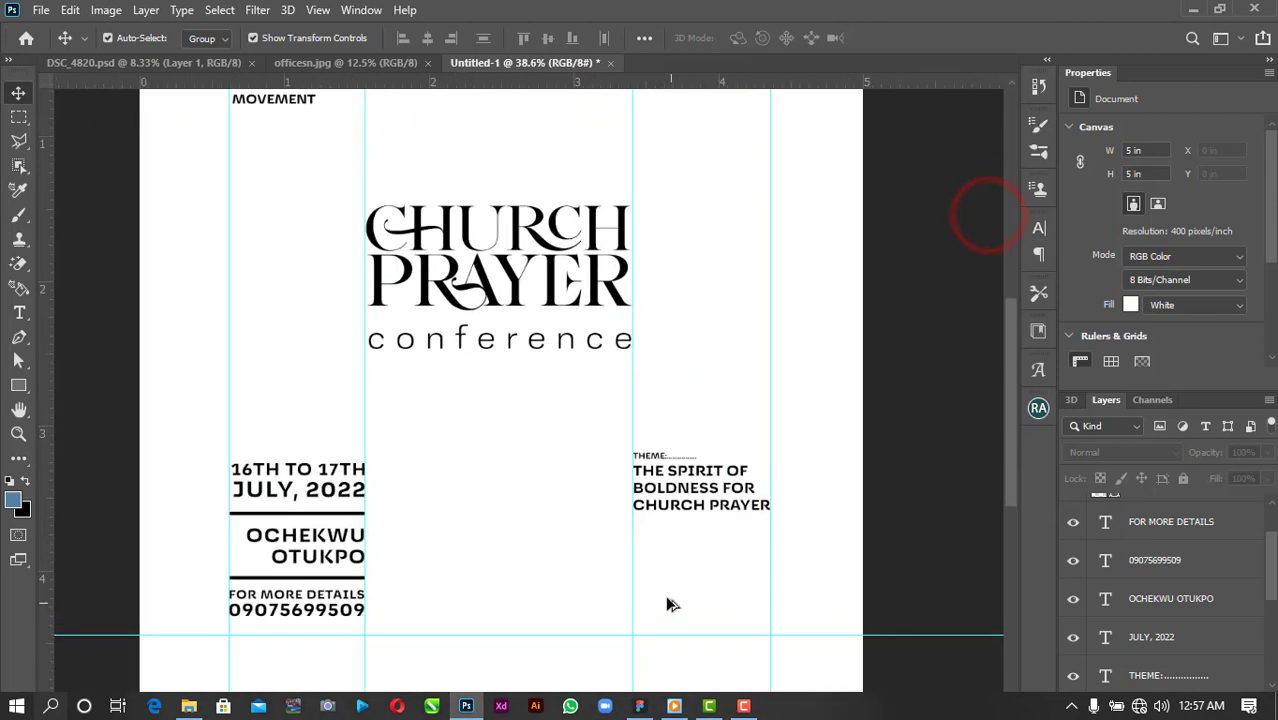
Draw a rectangle beneath the right-column theme title.
left_click(722, 505)
left_click(19, 386)
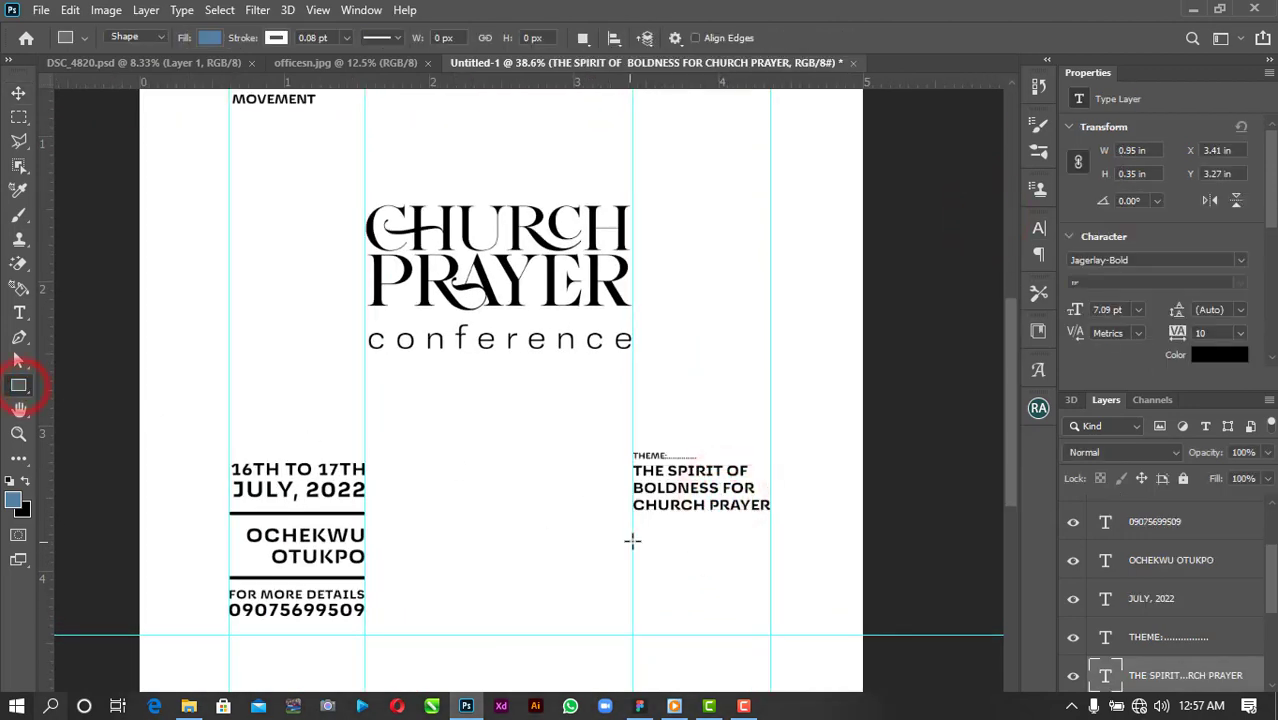
left_click_drag(654, 588, 768, 596)
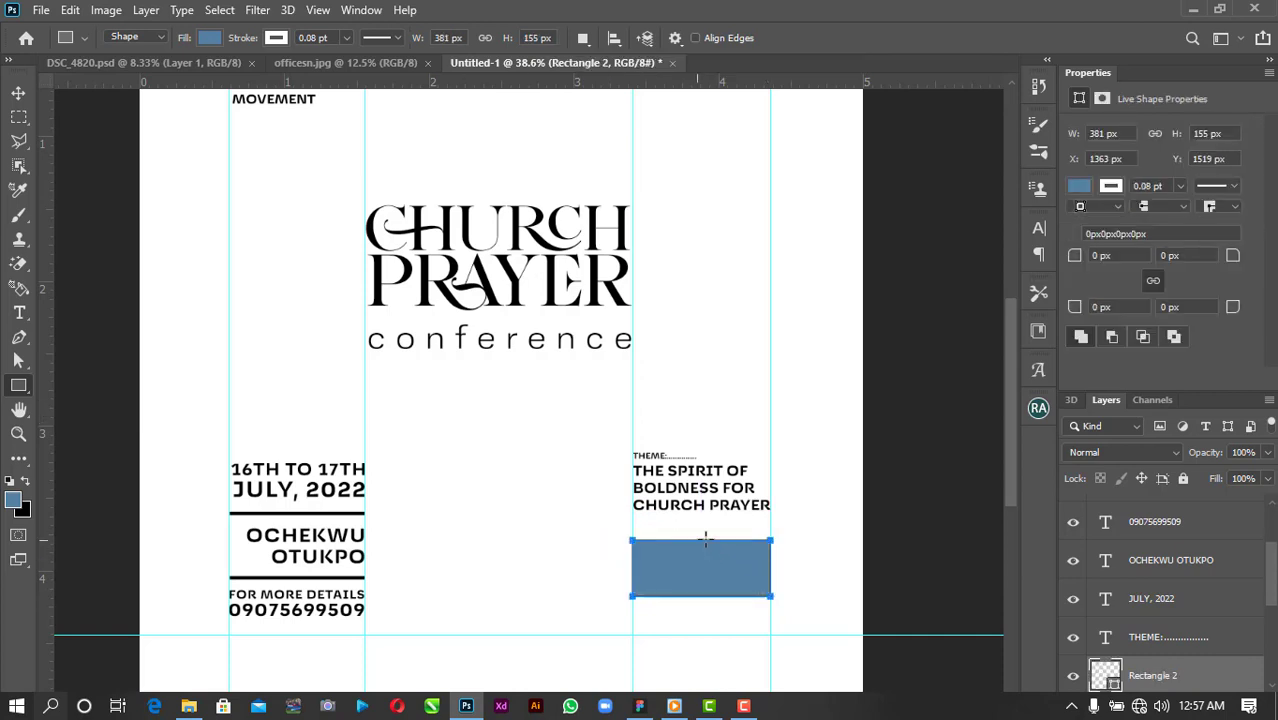
left_click(18, 93)
Fill the rectangle with a yellow-gold gradient angled at -45°.
left_click(1080, 187)
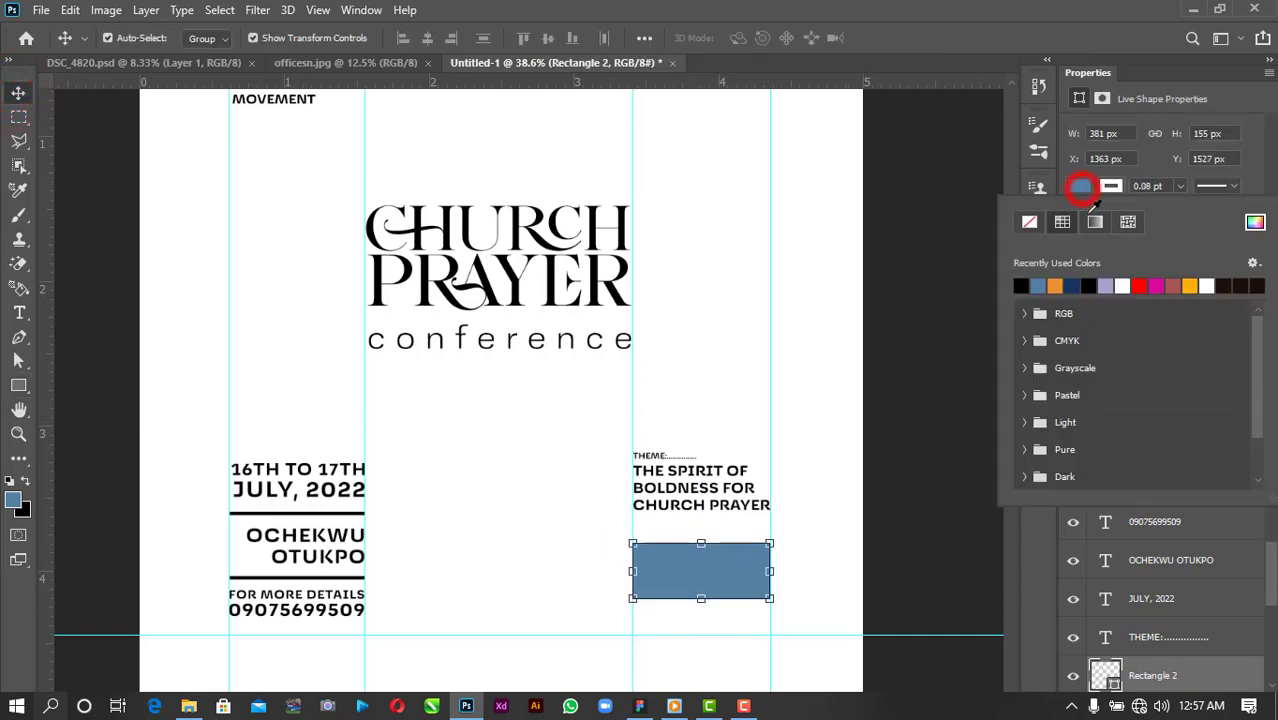
left_click(1093, 222)
left_click(1174, 287)
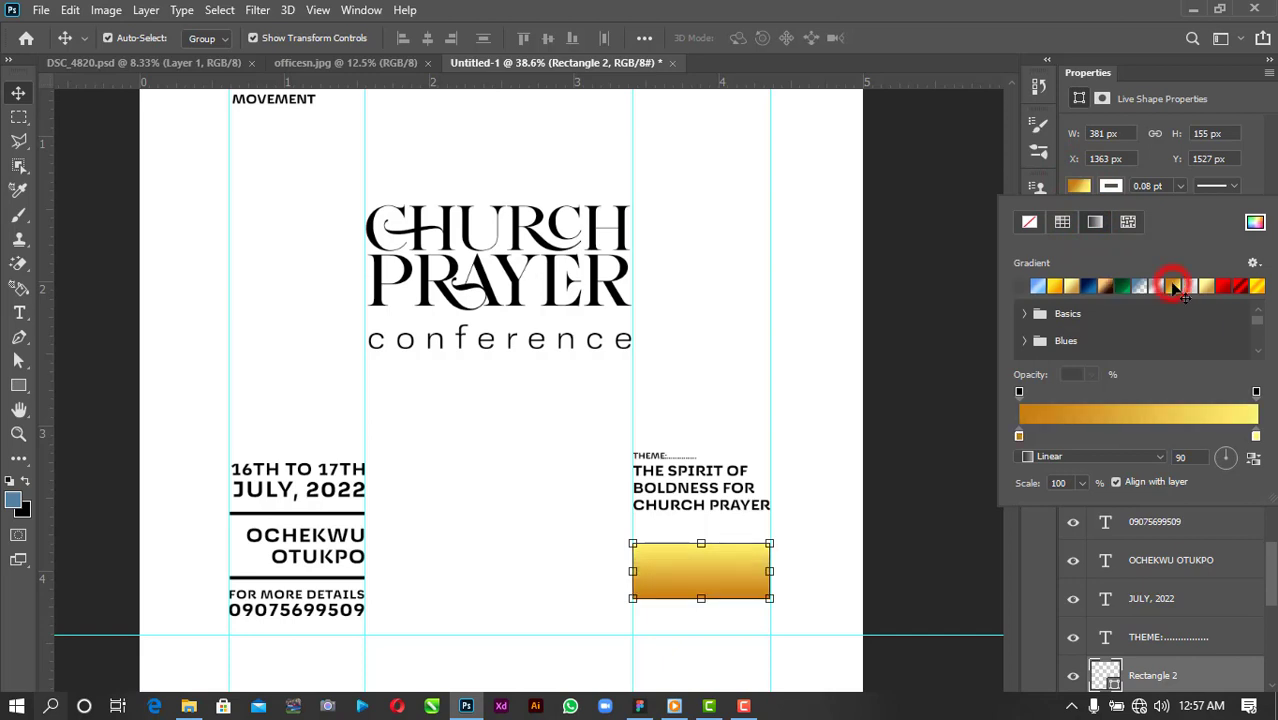
left_click(1062, 288)
left_click(890, 451)
left_click(688, 575)
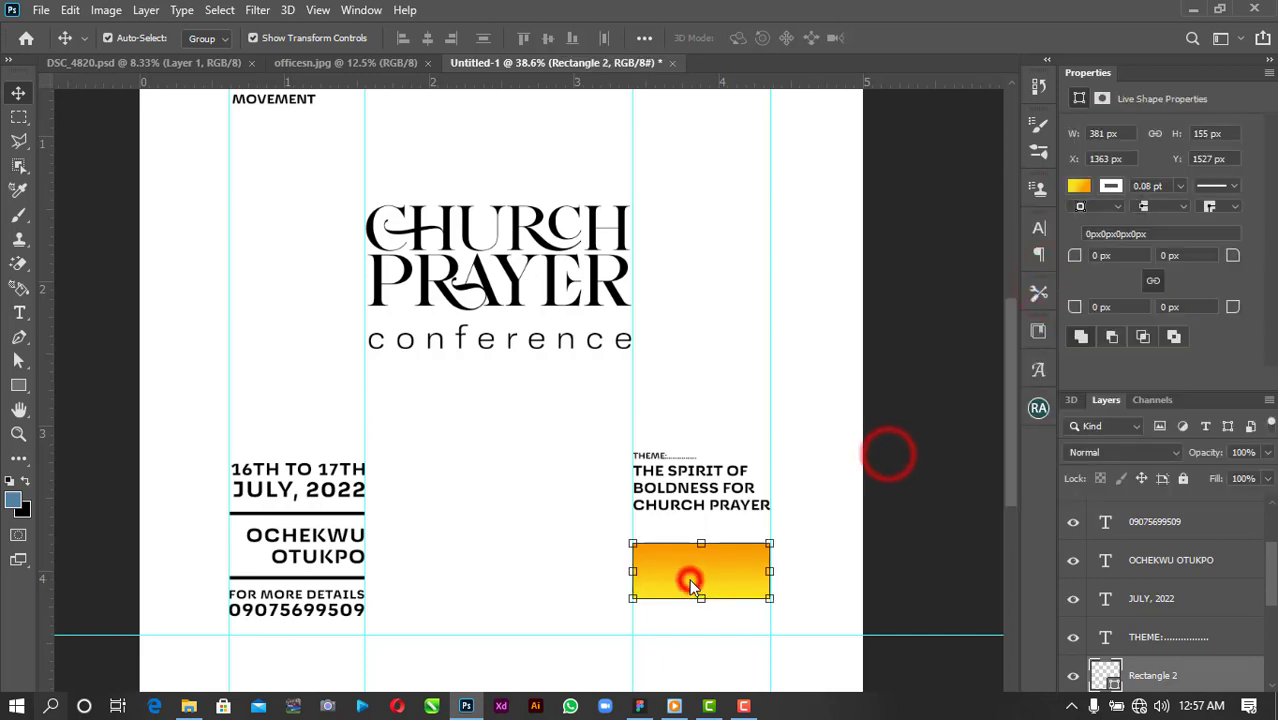
left_click(1077, 187)
left_click(1227, 456)
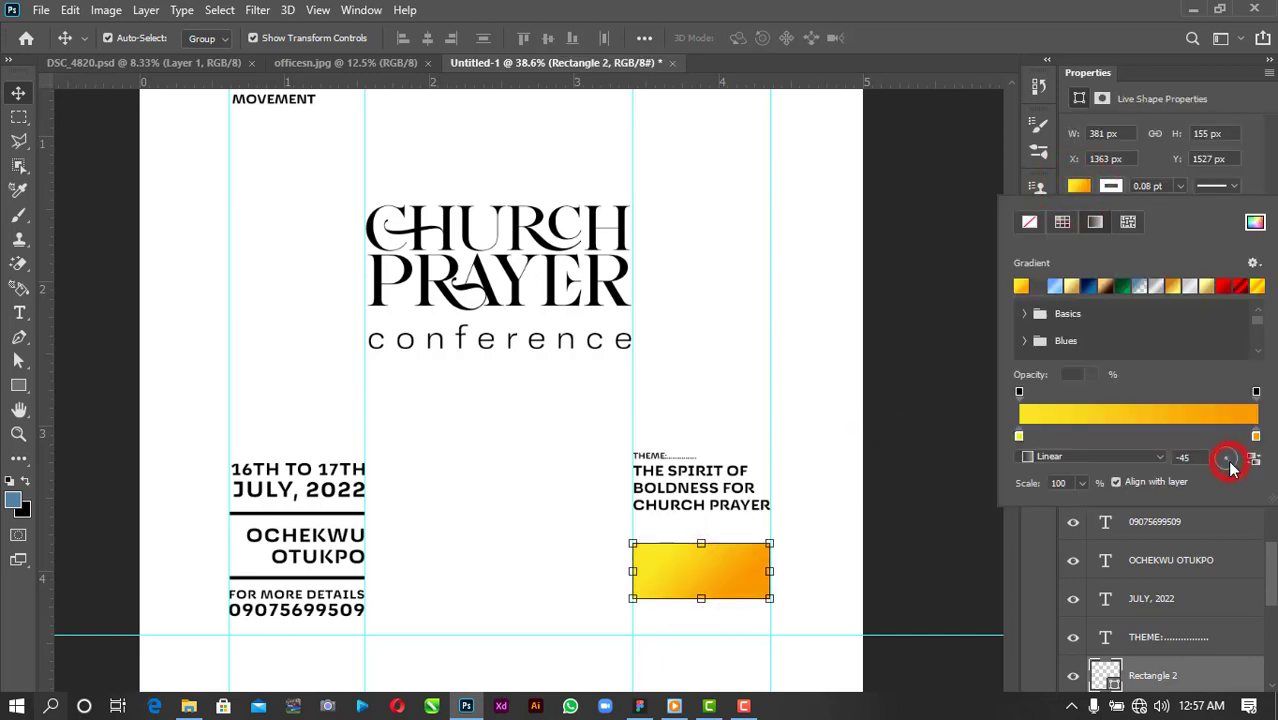
left_click(879, 402)
scroll(719, 613, "up", 3)
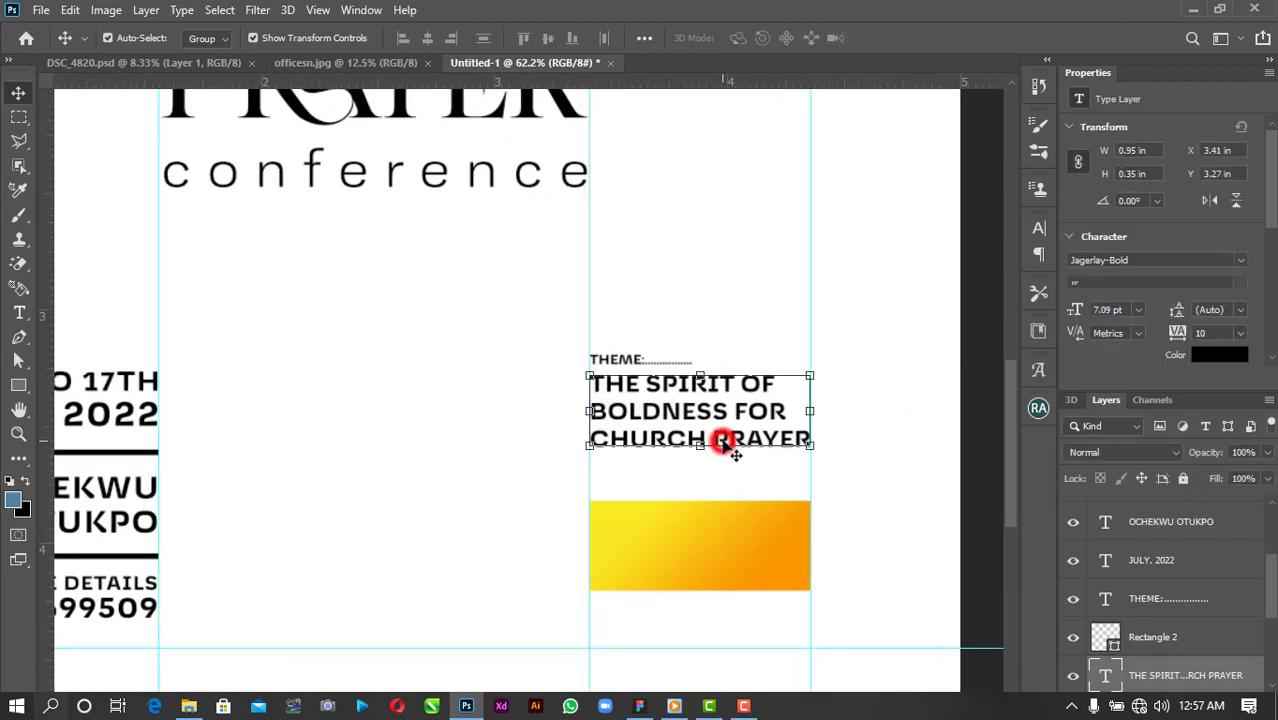
Duplicate the theme title onto the rectangle, bring its layer to the top, and retype it as the evangelist's name.
left_click_drag(730, 442, 721, 524)
left_click_drag(1141, 676, 1160, 505)
double_click(765, 490)
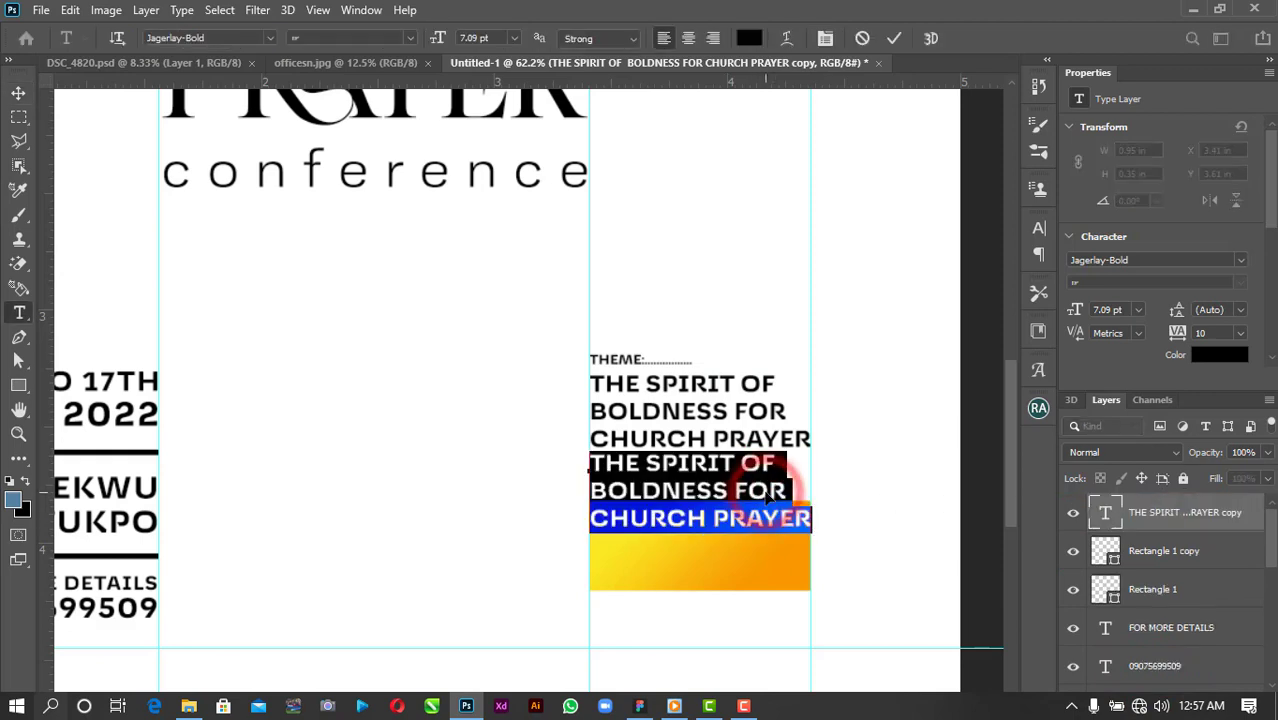
type("EVANG.")
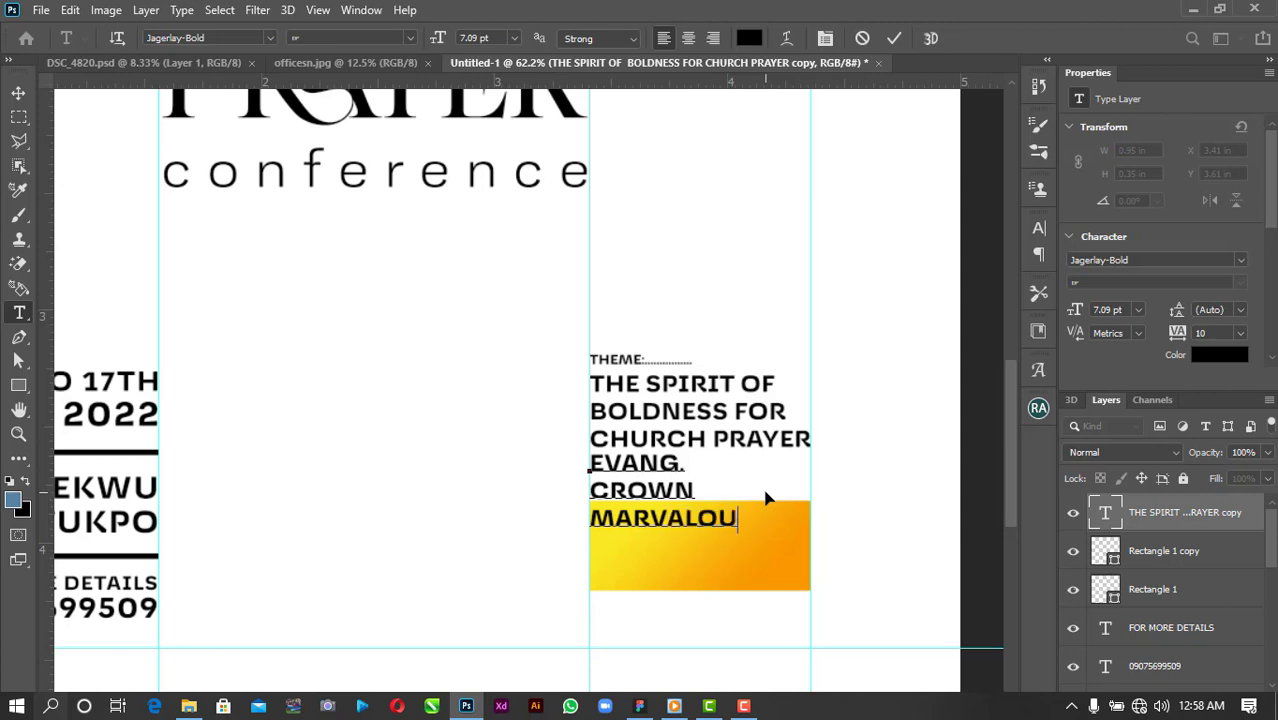
left_click_drag(753, 517, 685, 517)
key("Left")
key("BackSpace")
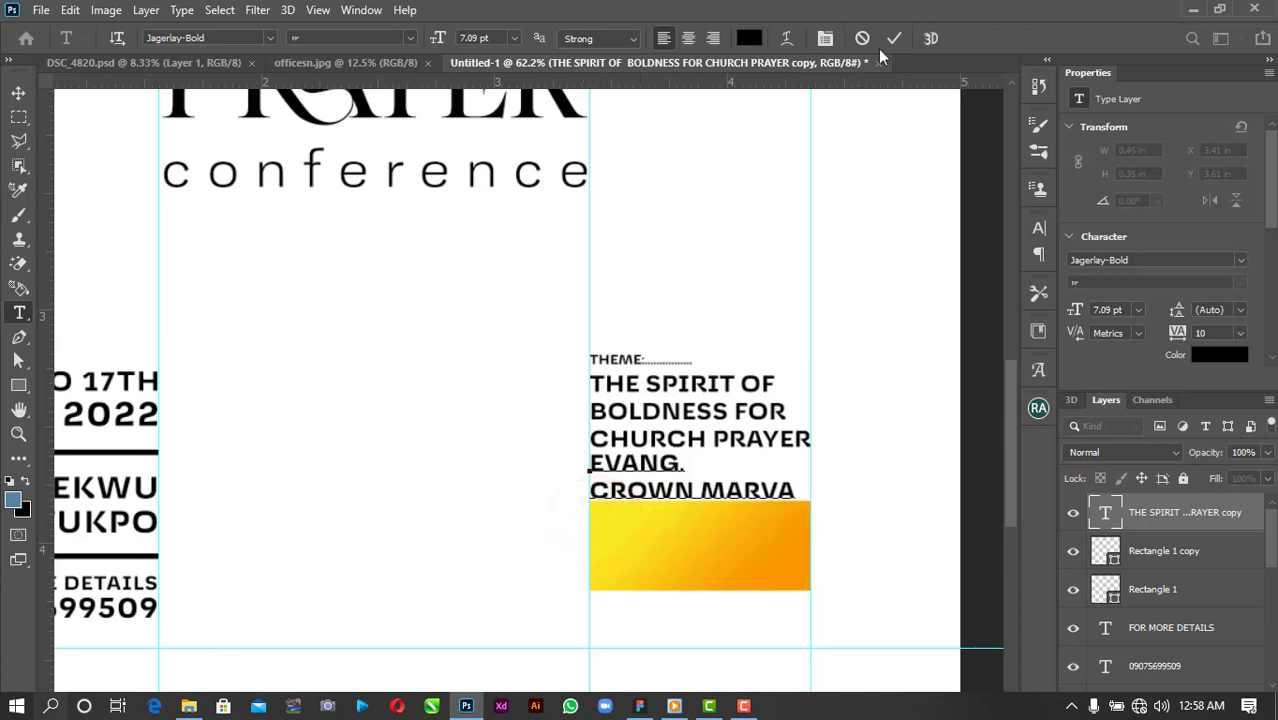
left_click(893, 38)
Move the name onto the gold rectangle and break it onto three lines.
key("v")
left_click_drag(710, 497, 714, 566)
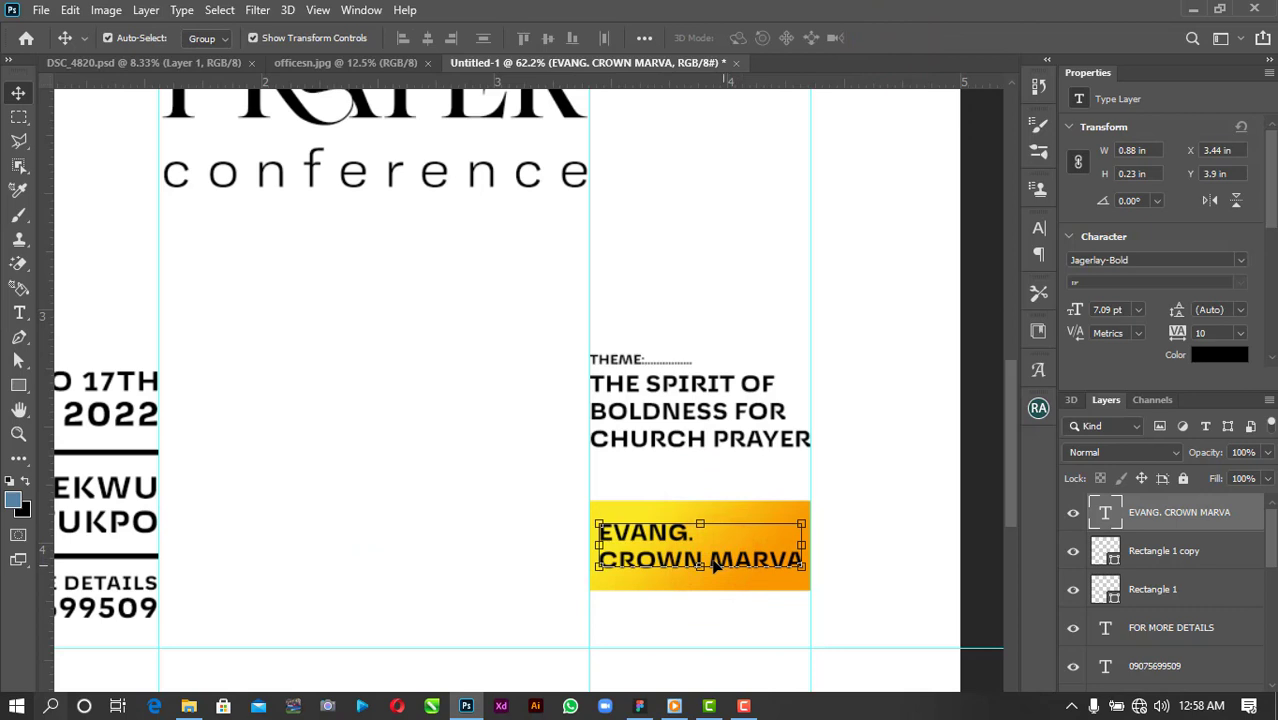
double_click(713, 565)
key("Return")
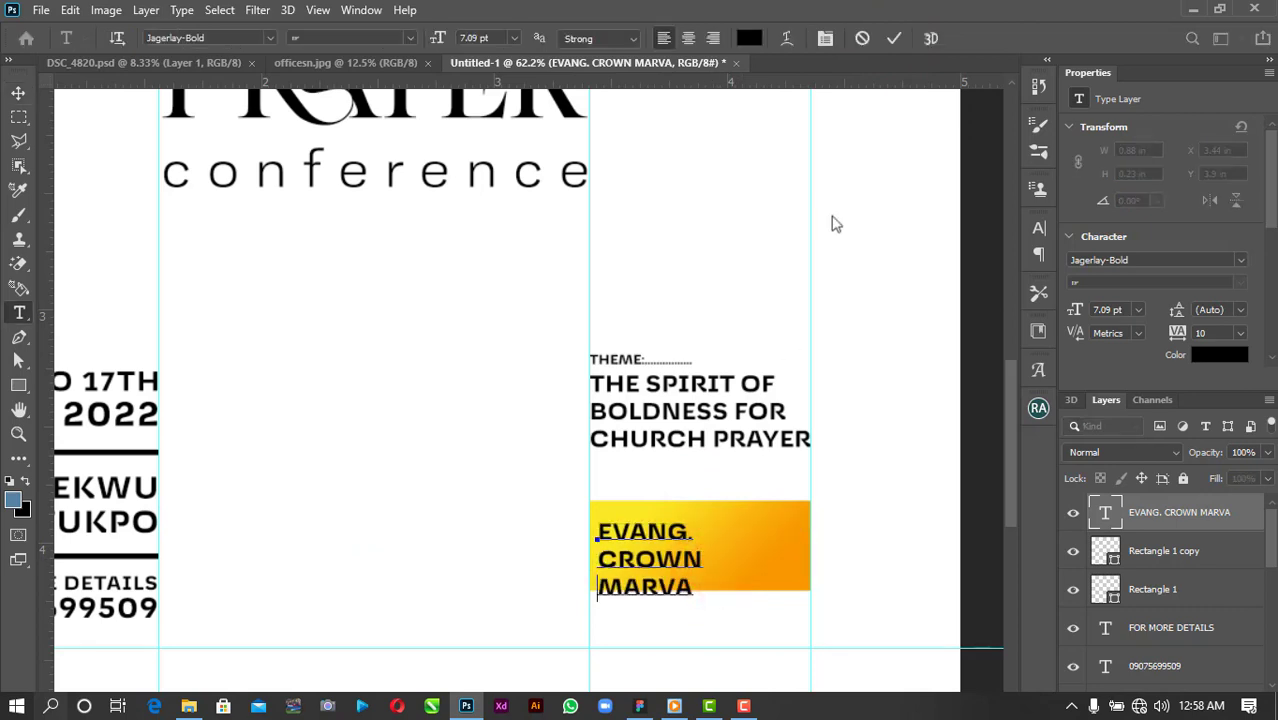
left_click(893, 38)
Tighten the name's leading to 6 pt, enlarge it to about 113% and centre it on the box.
left_click(1239, 310)
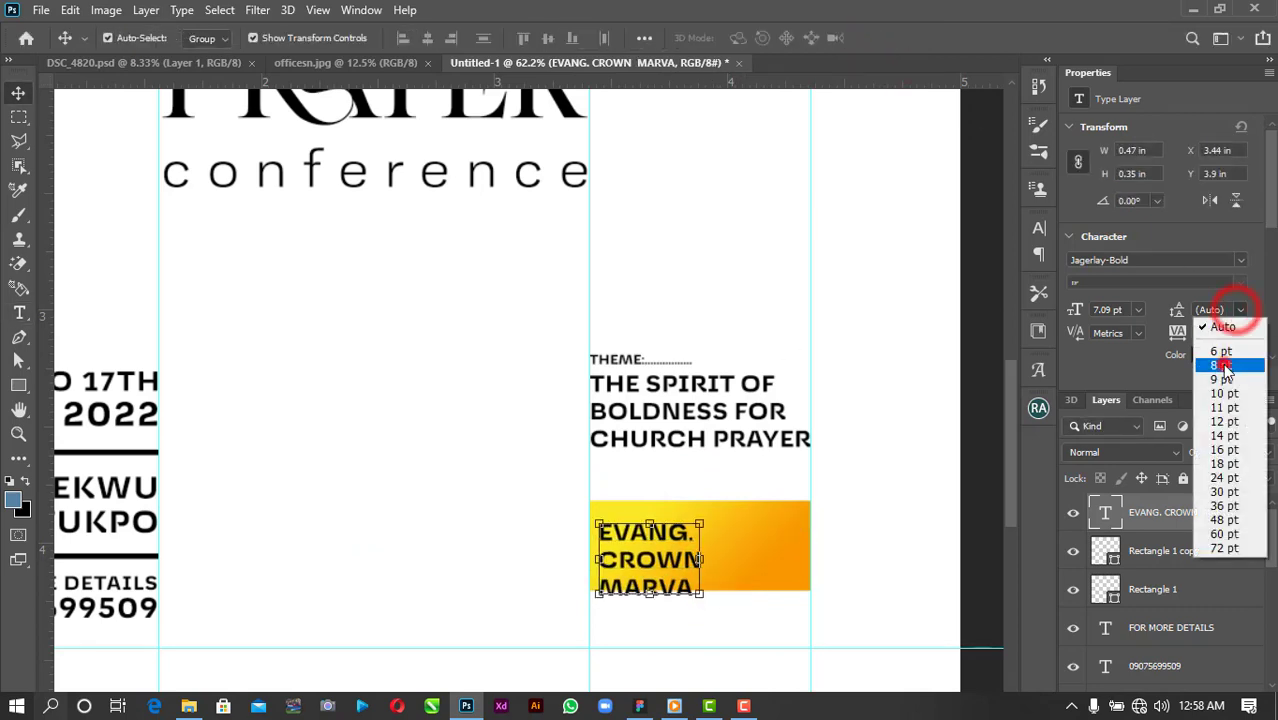
left_click(1224, 365)
left_click_drag(686, 567, 736, 558)
left_click(1238, 312)
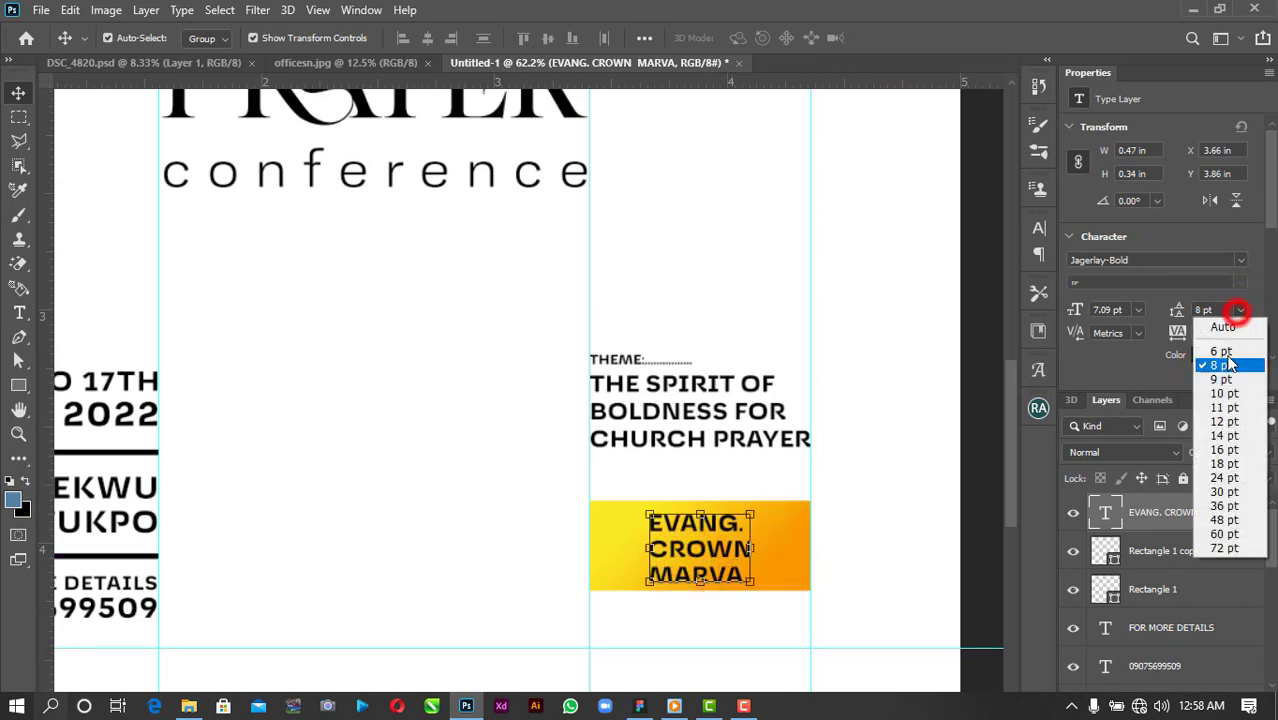
left_click(1222, 351)
mouse_move(651, 570)
left_mouse_down()
mouse_move(612, 612)
mouse_move(632, 577)
left_mouse_up()
left_click(930, 36)
left_click(881, 406)
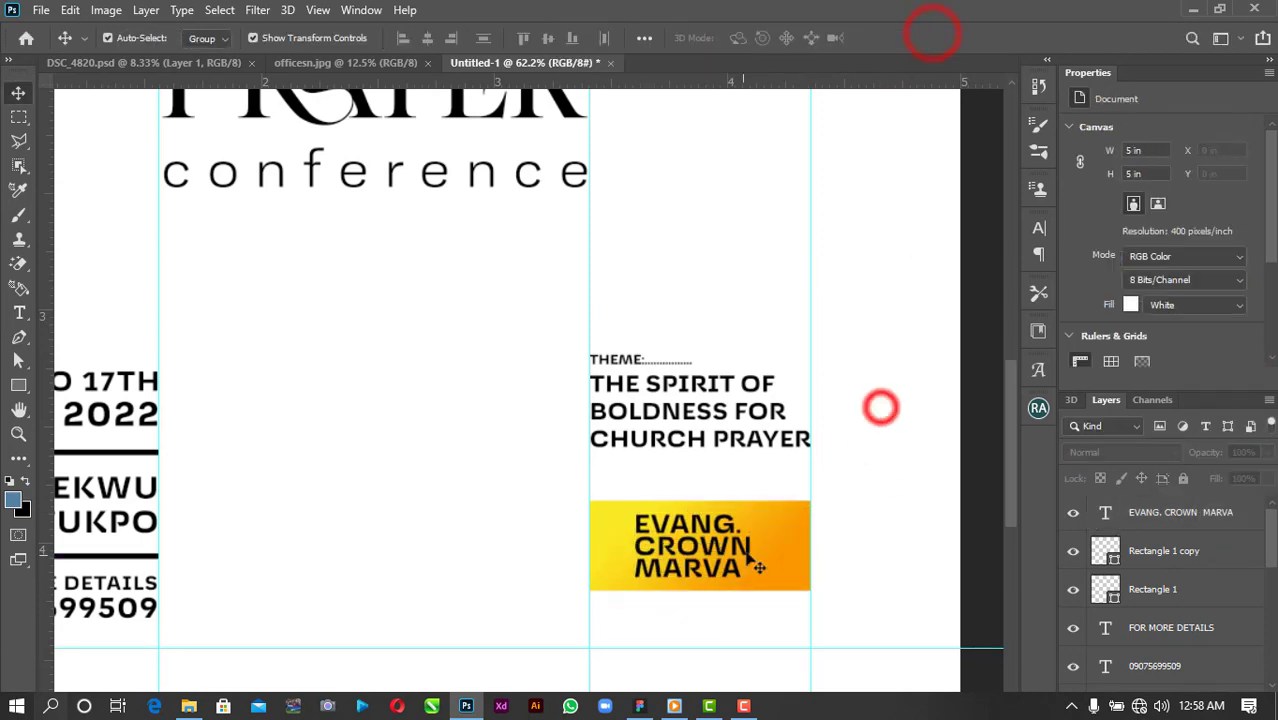
left_click_drag(743, 554, 746, 553)
Draw a small hatched tile custom shape on the gold box with white fill and no stroke.
left_click(19, 388)
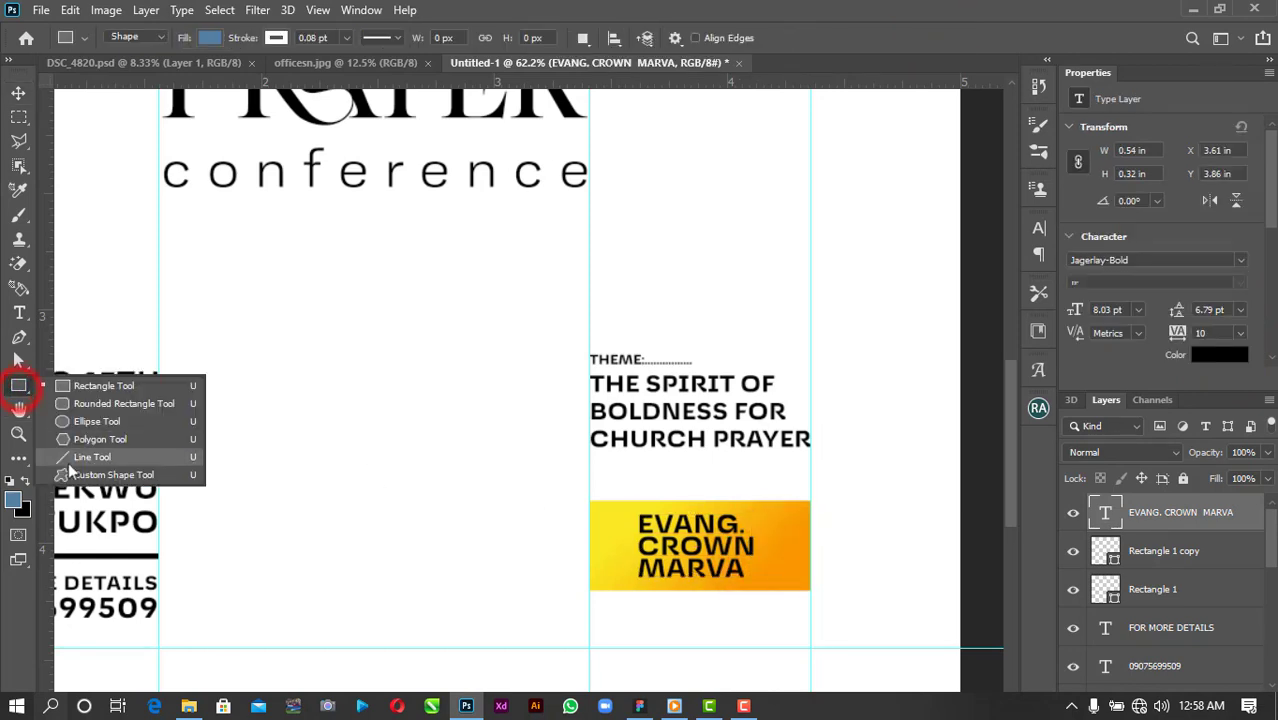
left_click(68, 462)
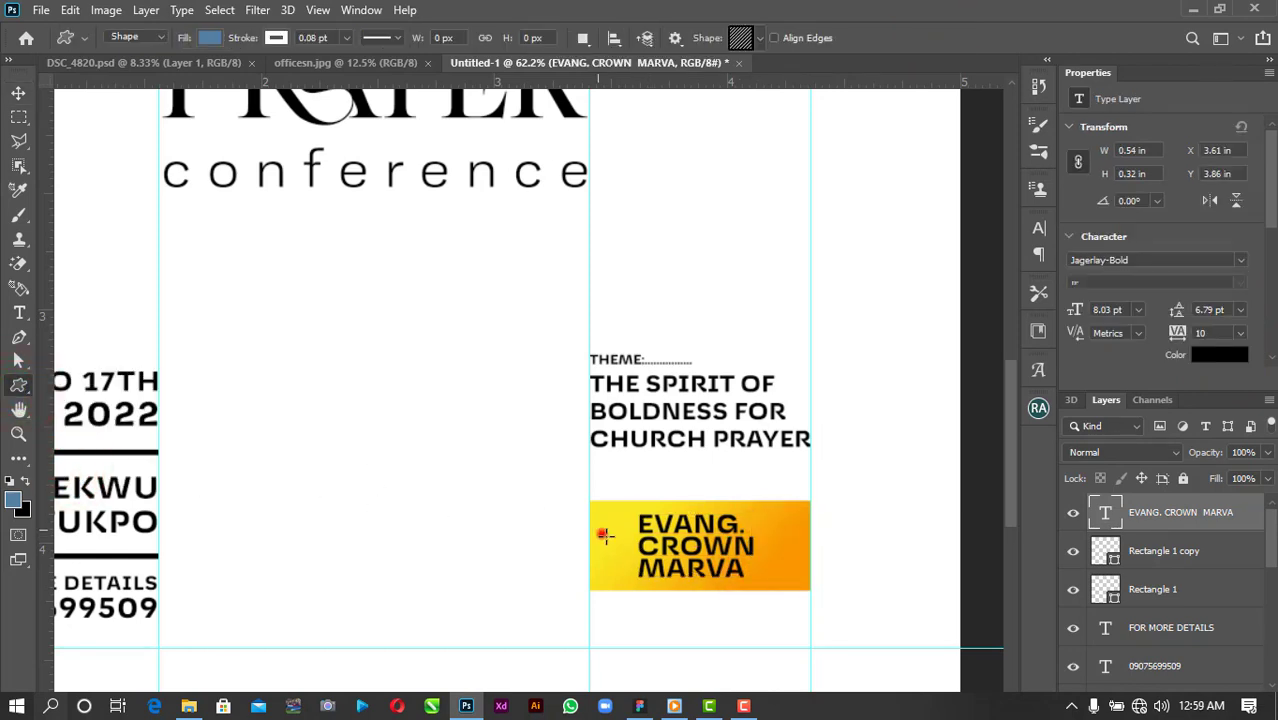
left_click_drag(603, 535, 626, 559)
left_click(207, 38)
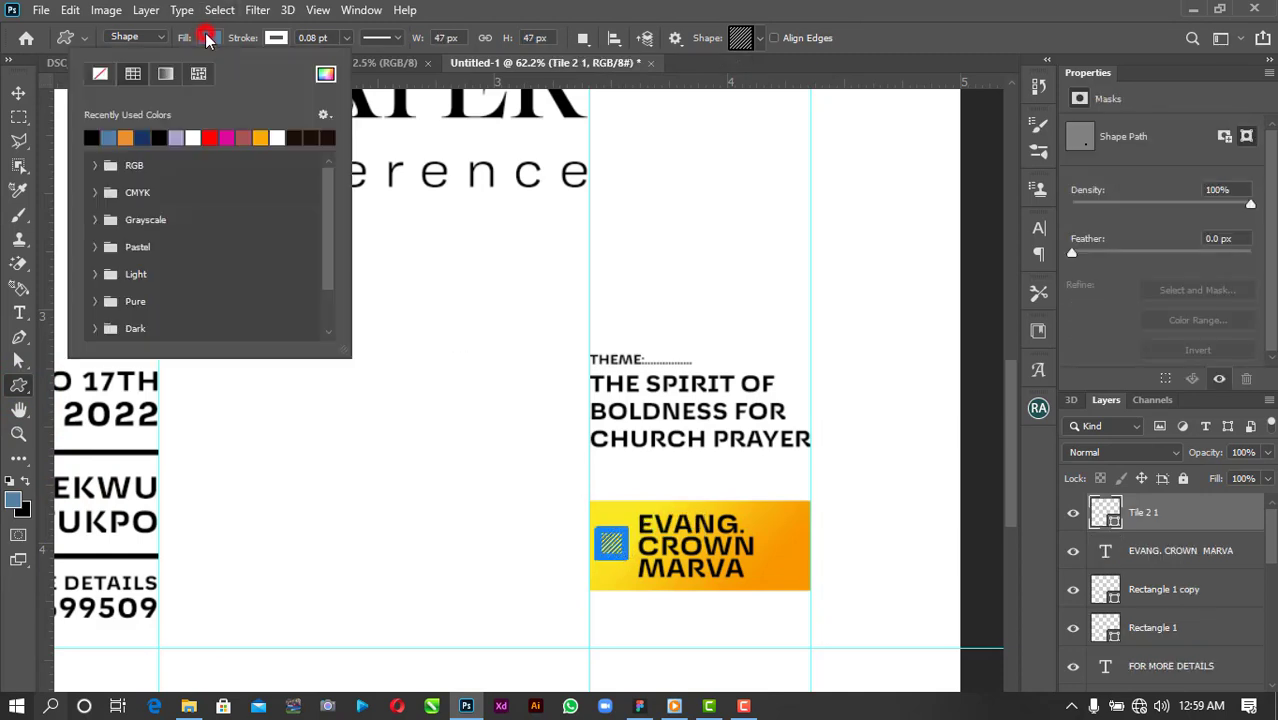
left_click(192, 137)
left_click(276, 38)
left_click(167, 73)
Position the hatched tile inside the yellow box, left of the speaker name.
left_click(19, 95)
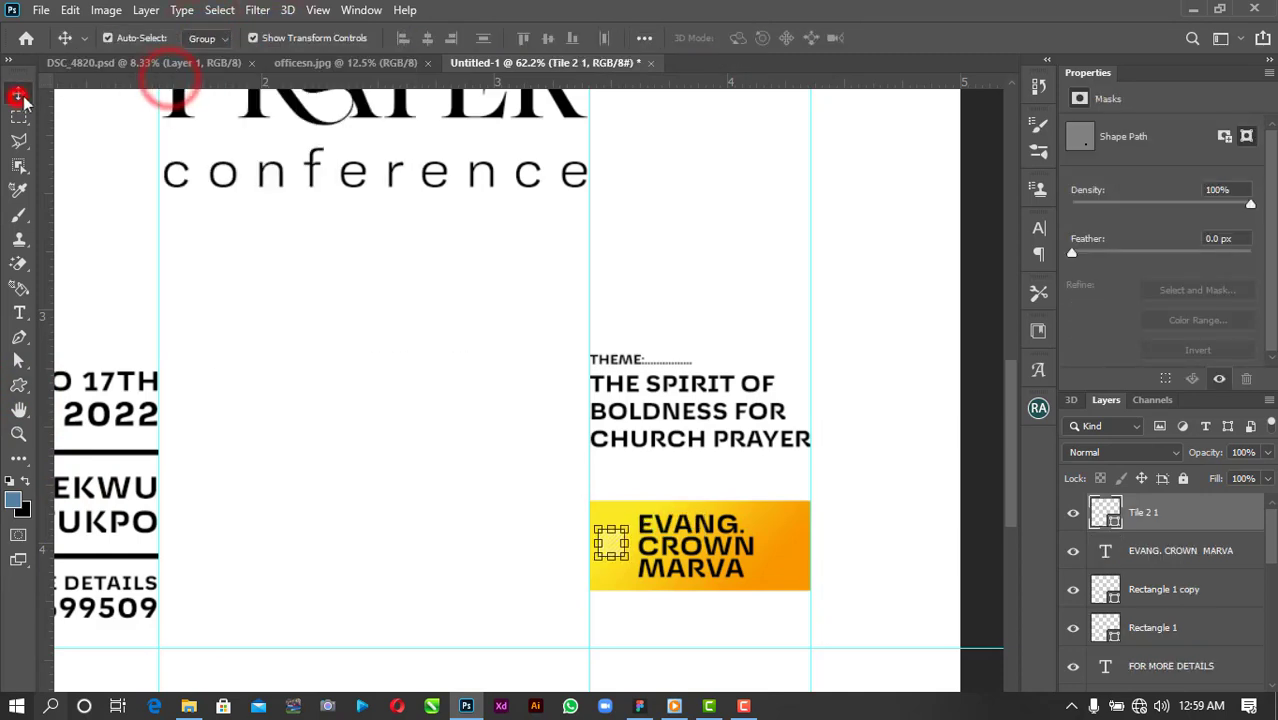
scroll(614, 552, "up", 5)
mouse_move(628, 503)
left_mouse_down()
mouse_move(647, 516)
mouse_move(625, 518)
left_mouse_up()
key("ctrl+z")
left_click(628, 305)
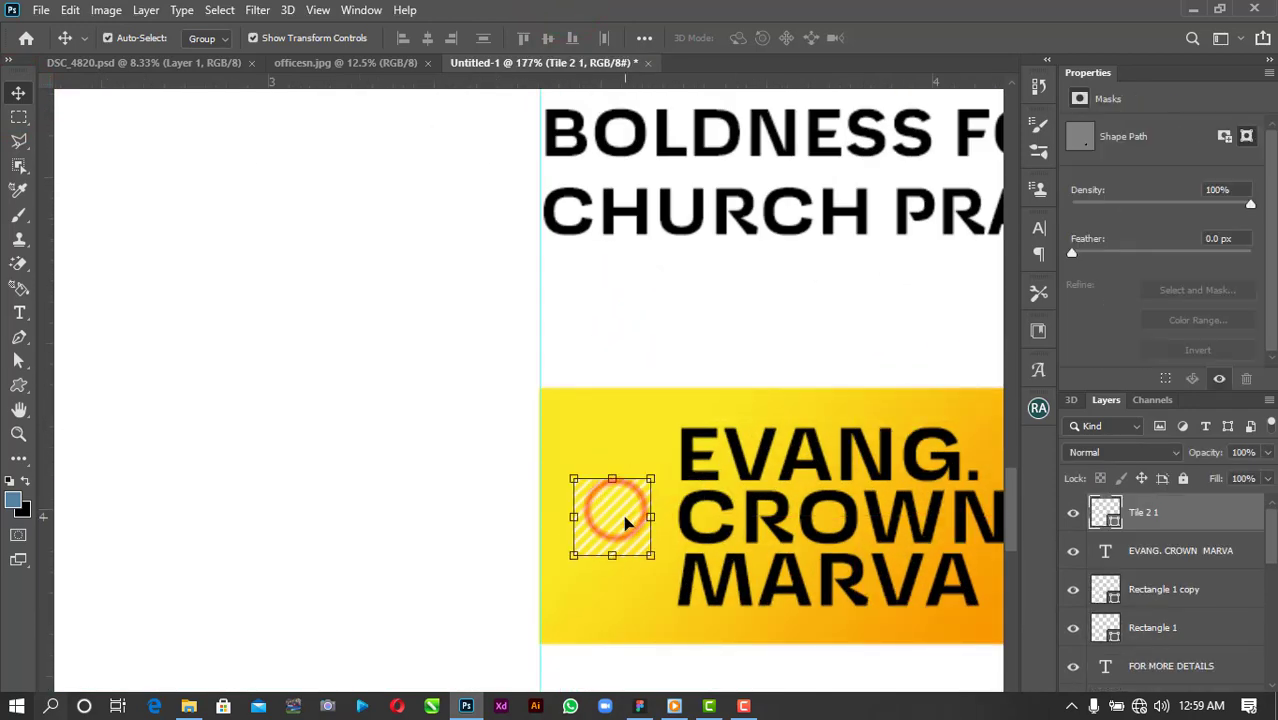
scroll(625, 518, "down", 5)
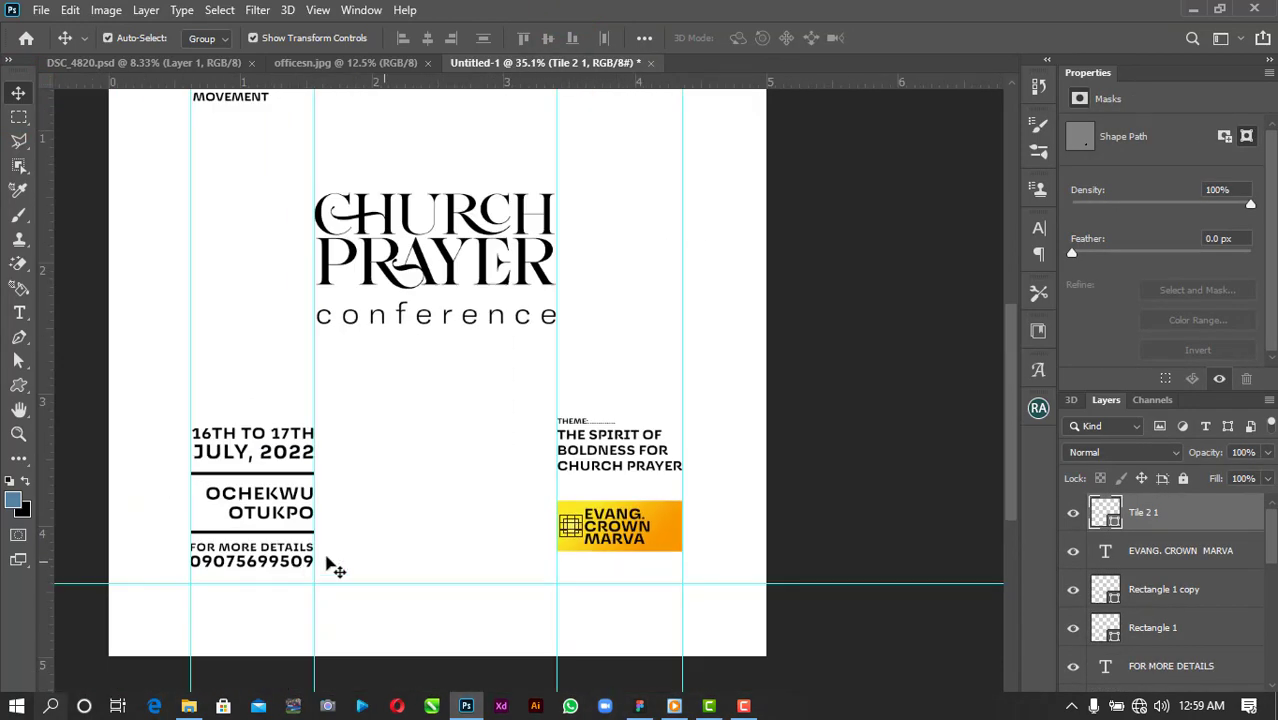
left_click(422, 531)
scroll(422, 536, "down", 2)
scroll(427, 541, "up", 1)
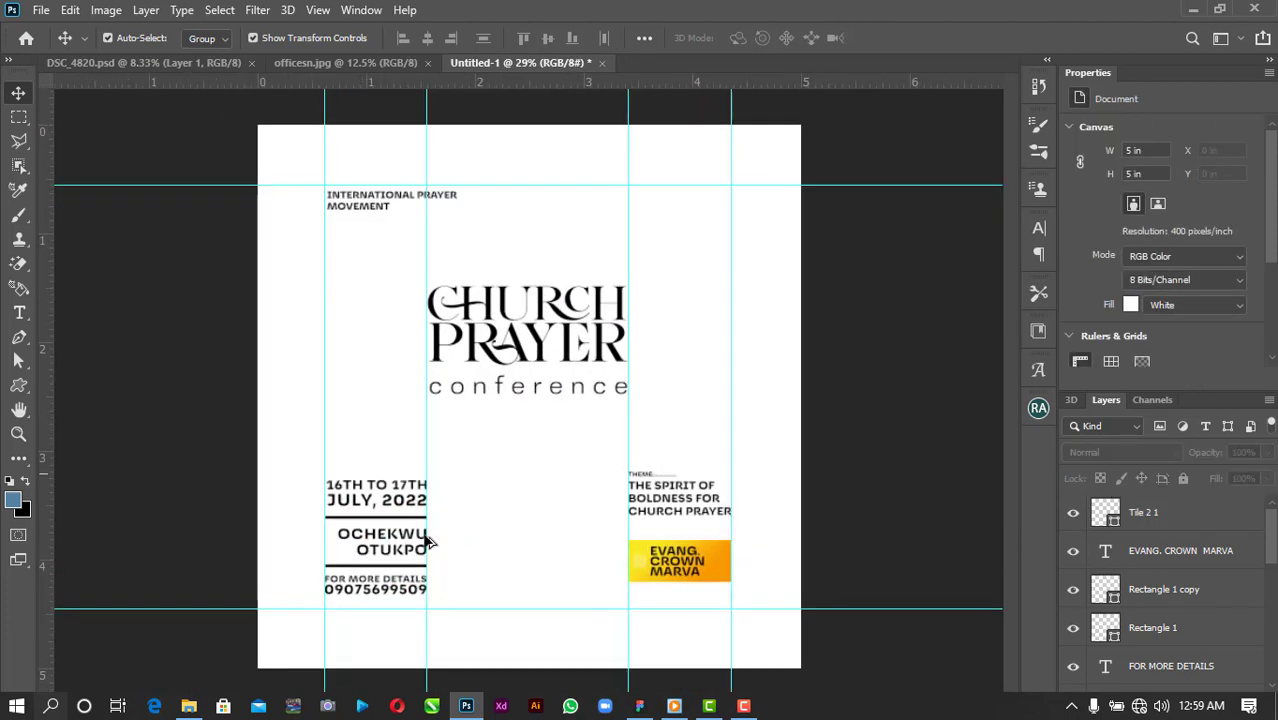
Drag the woman's portrait from DSC_4820.psd into the poster and shrink it to fit.
left_click(145, 63)
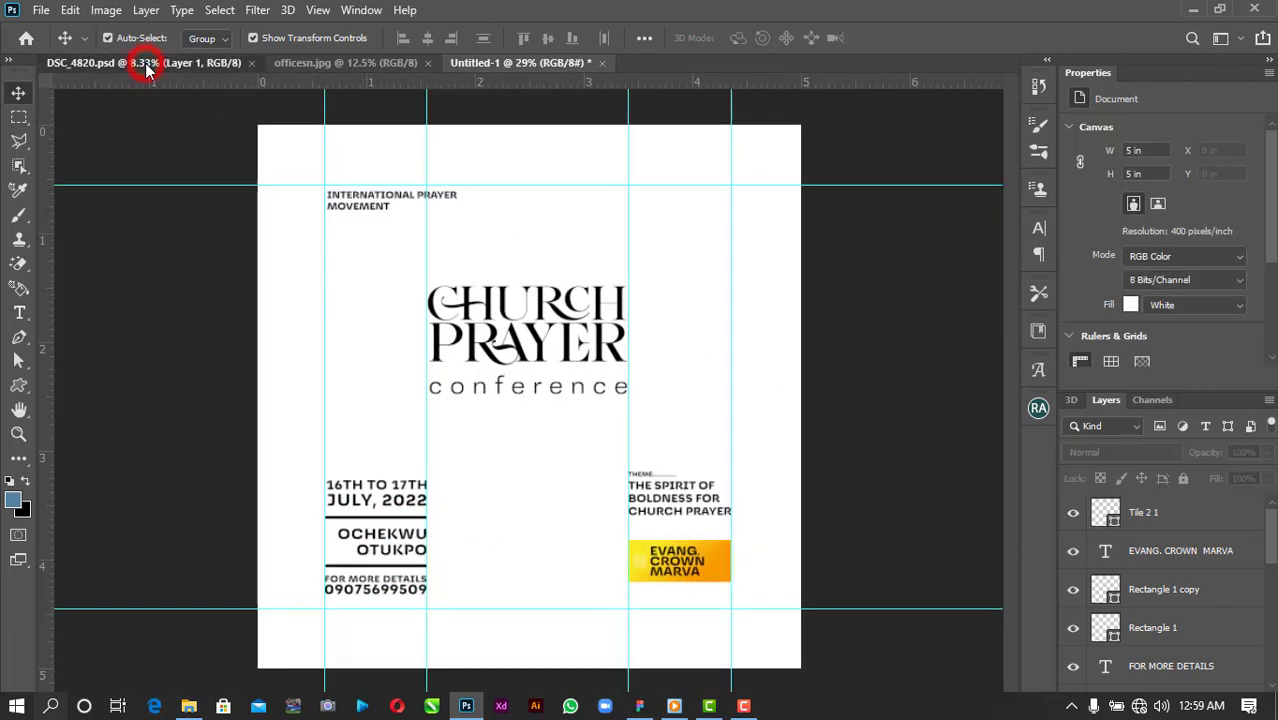
left_click_drag(538, 309, 506, 557)
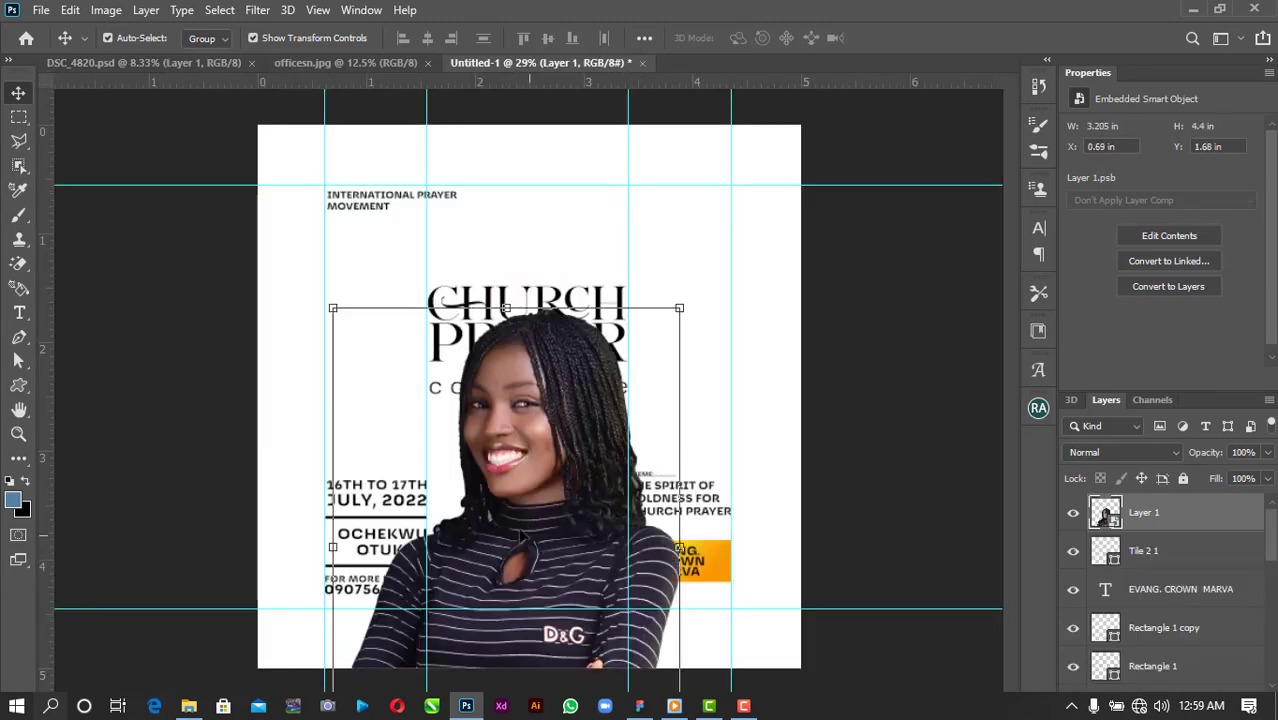
left_click_drag(680, 303, 505, 500)
left_click_drag(470, 550, 570, 502)
Flip the portrait horizontally, scale it to about 46% and set it bottom centre.
right_click(553, 498)
left_click(606, 469)
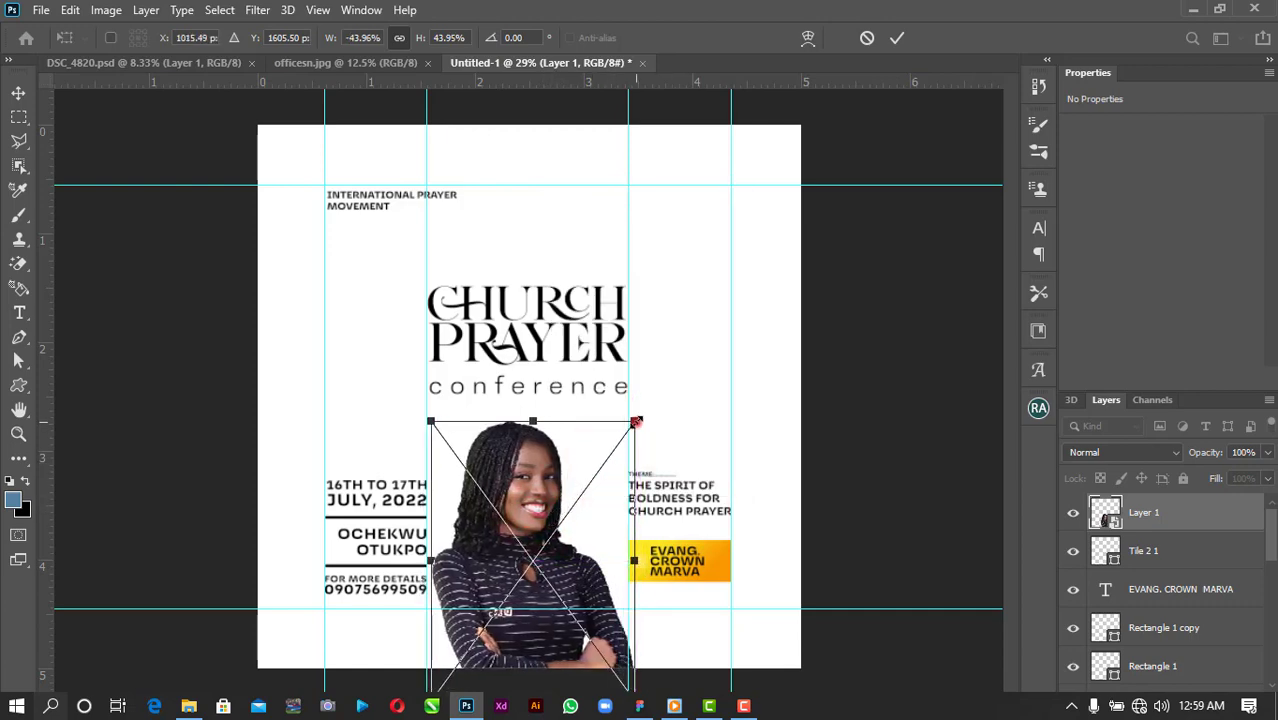
left_click_drag(636, 421, 648, 407)
left_click_drag(530, 572, 540, 592)
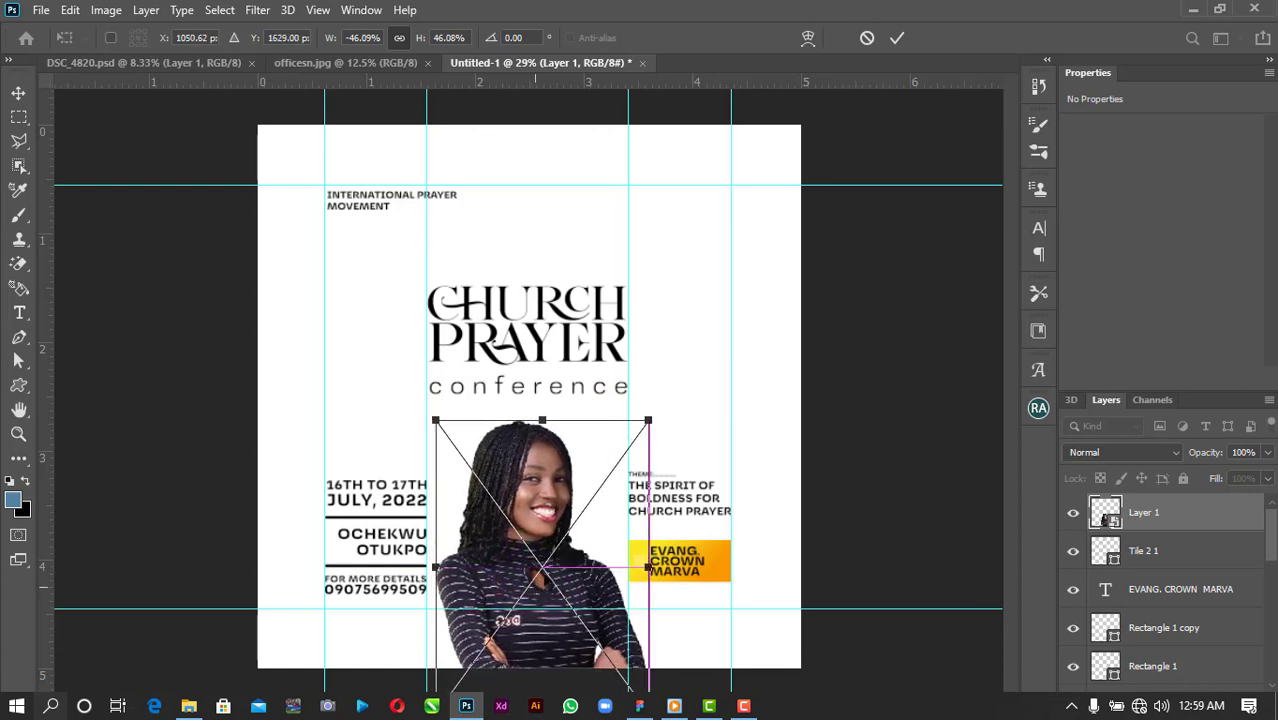
left_click(900, 38)
left_click(879, 371)
left_click(530, 465)
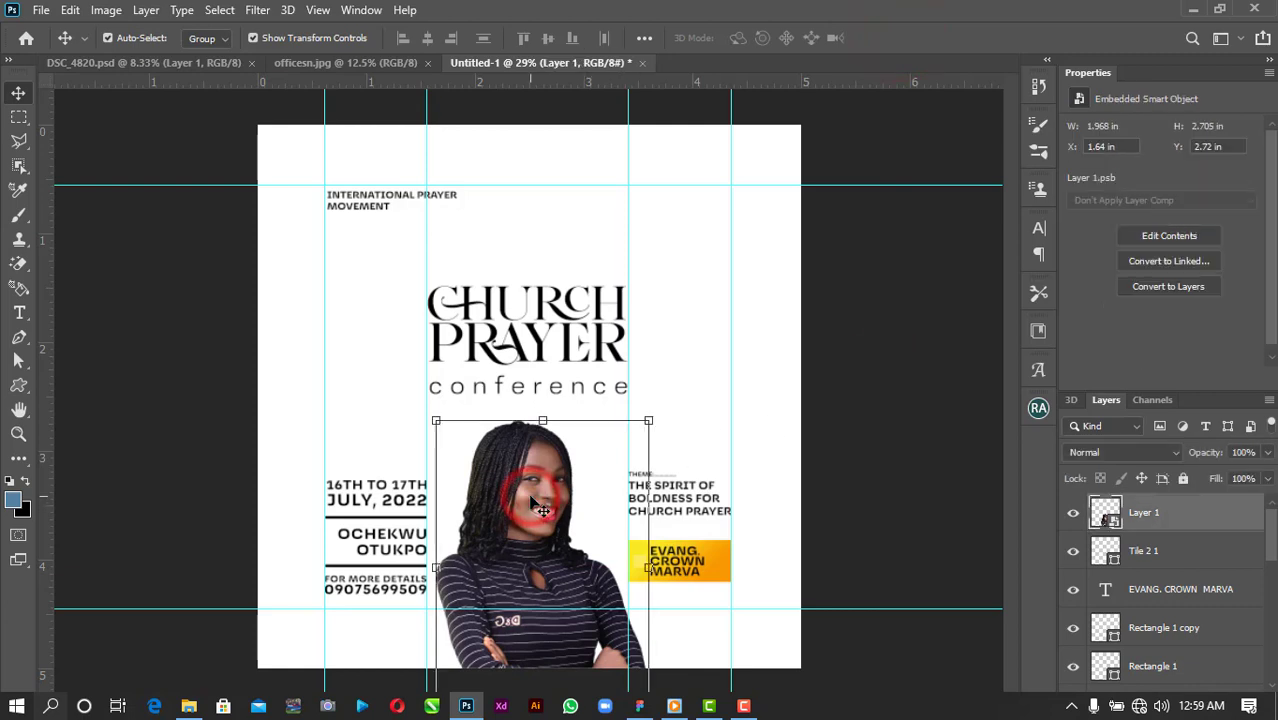
left_click(864, 341)
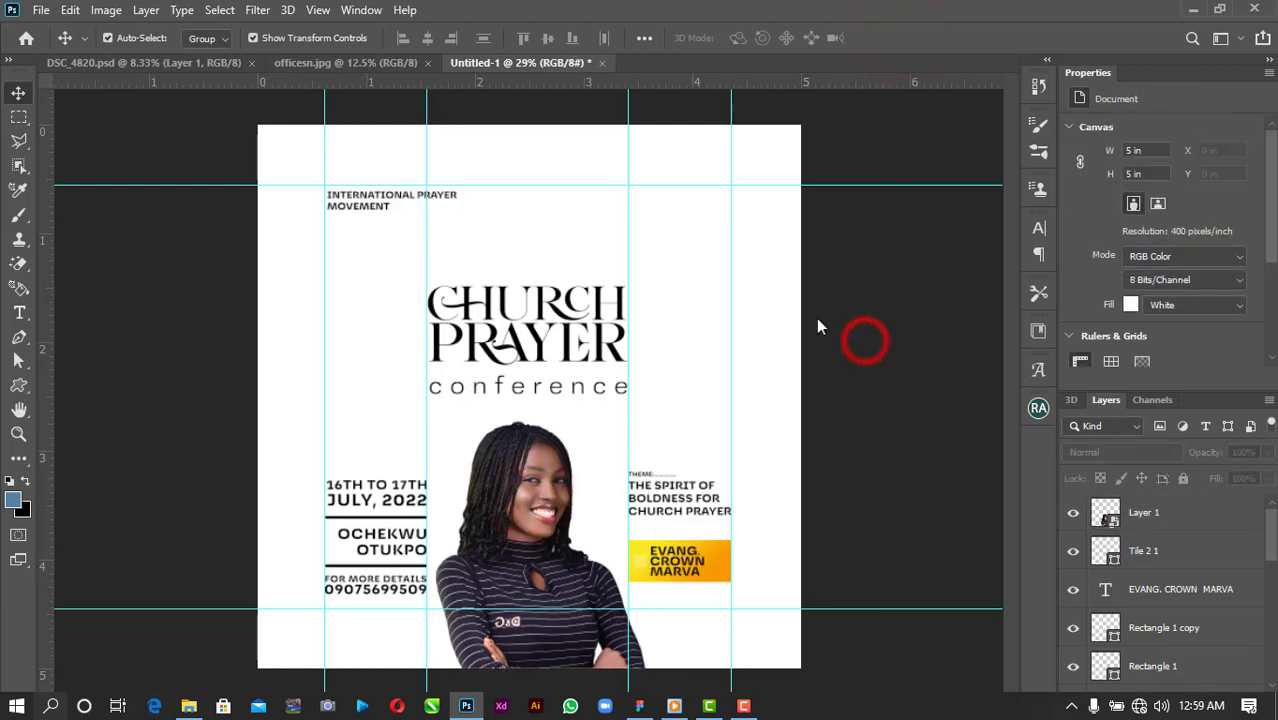
Bring officesn.jpg into the poster and scale it down.
left_click(330, 62)
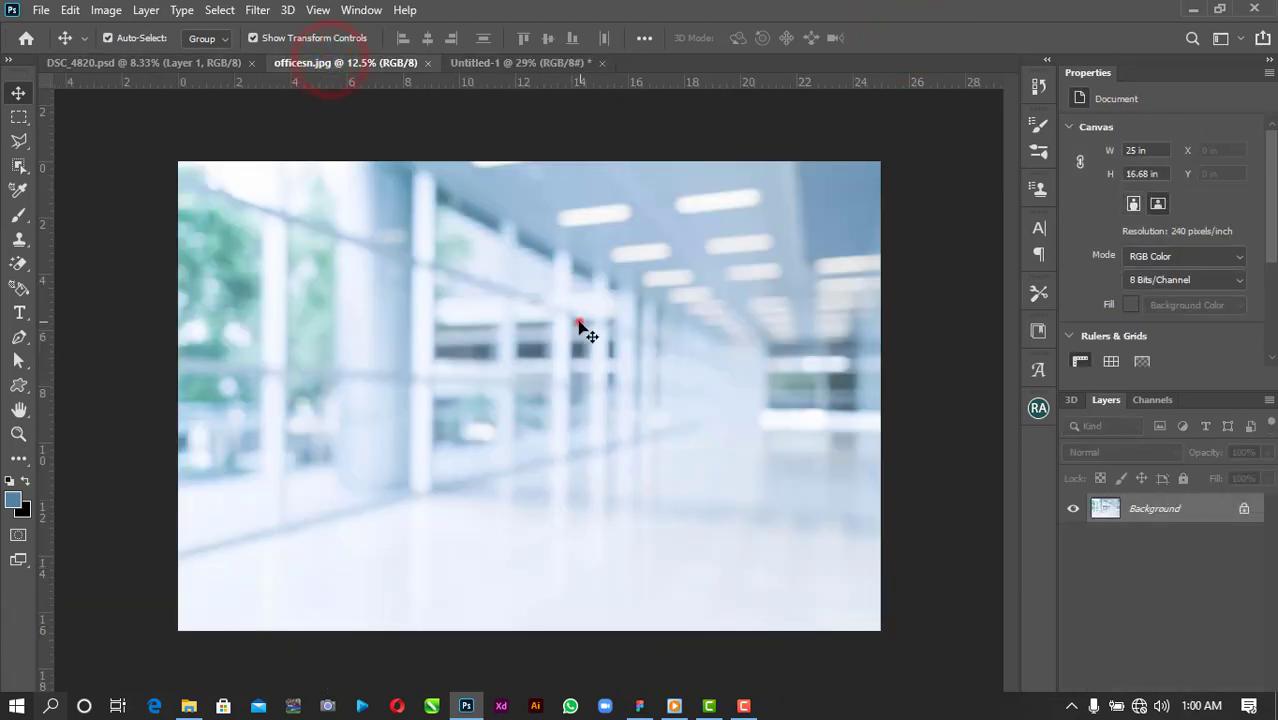
left_click_drag(578, 322, 527, 345)
scroll(527, 345, "down", 4)
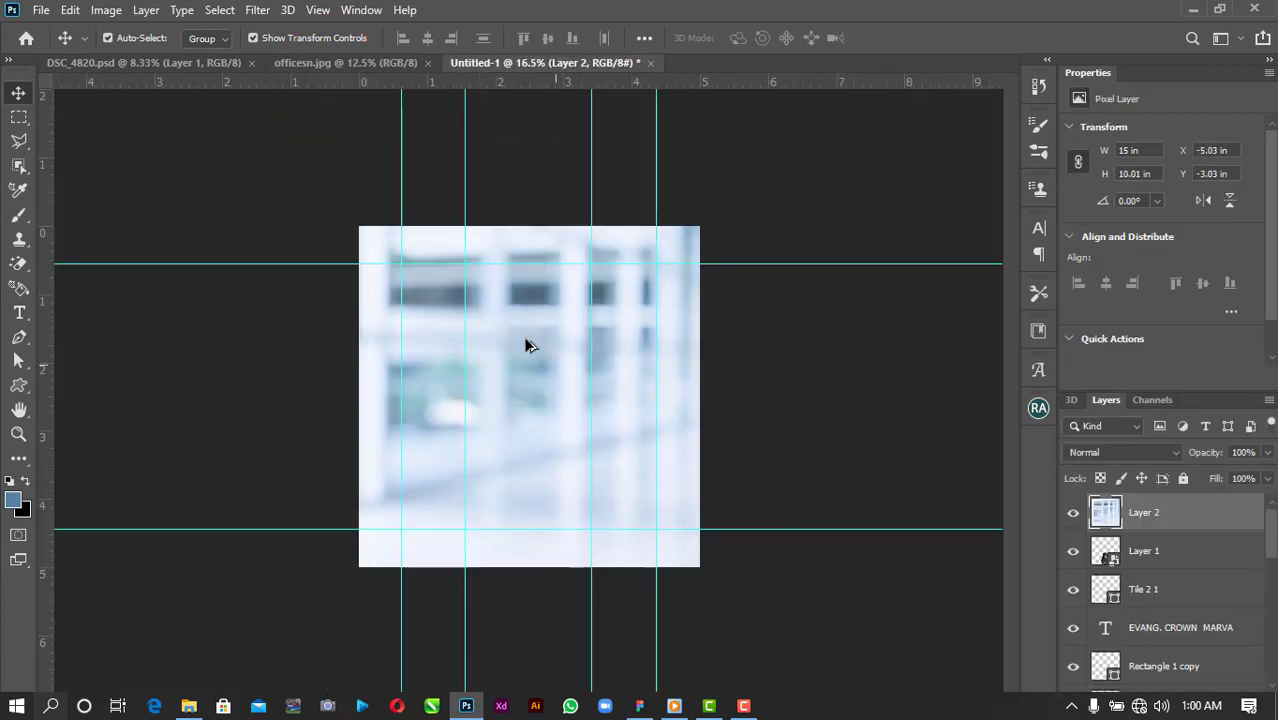
left_click_drag(843, 164, 795, 194)
left_click(922, 38)
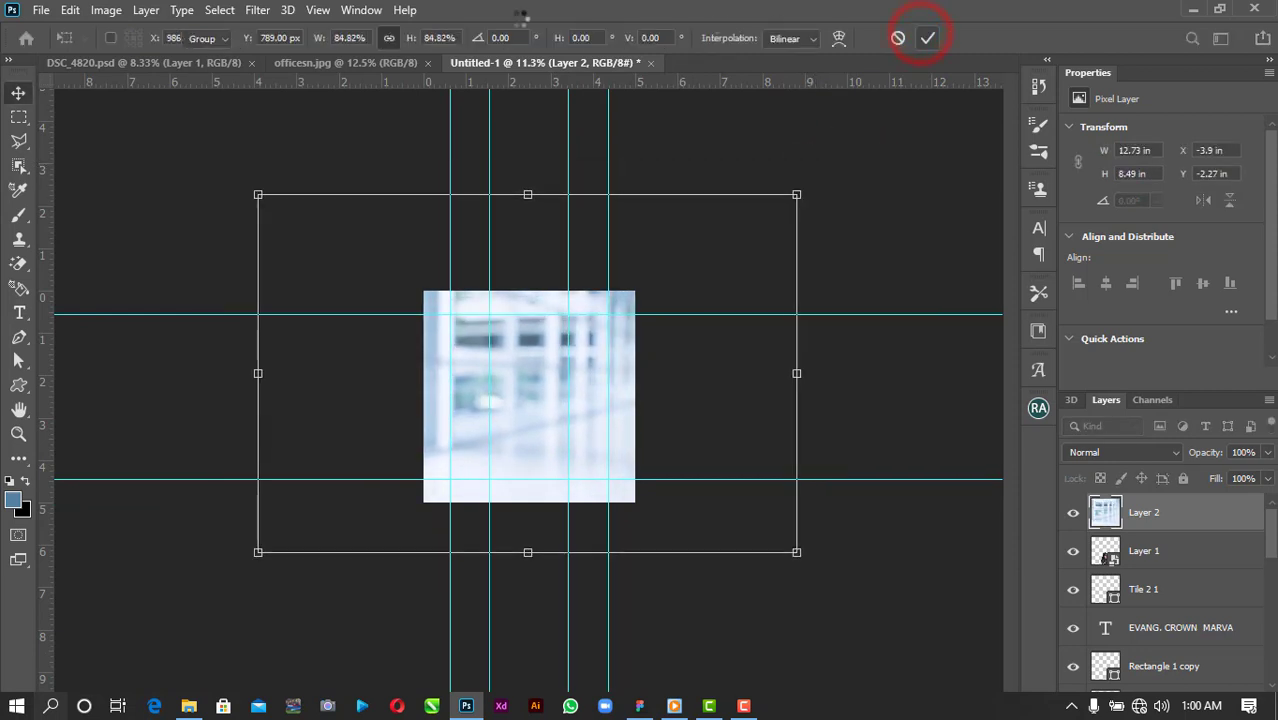
Apply a Gaussian Blur with a 36-pixel radius to the office photo.
left_click(258, 10)
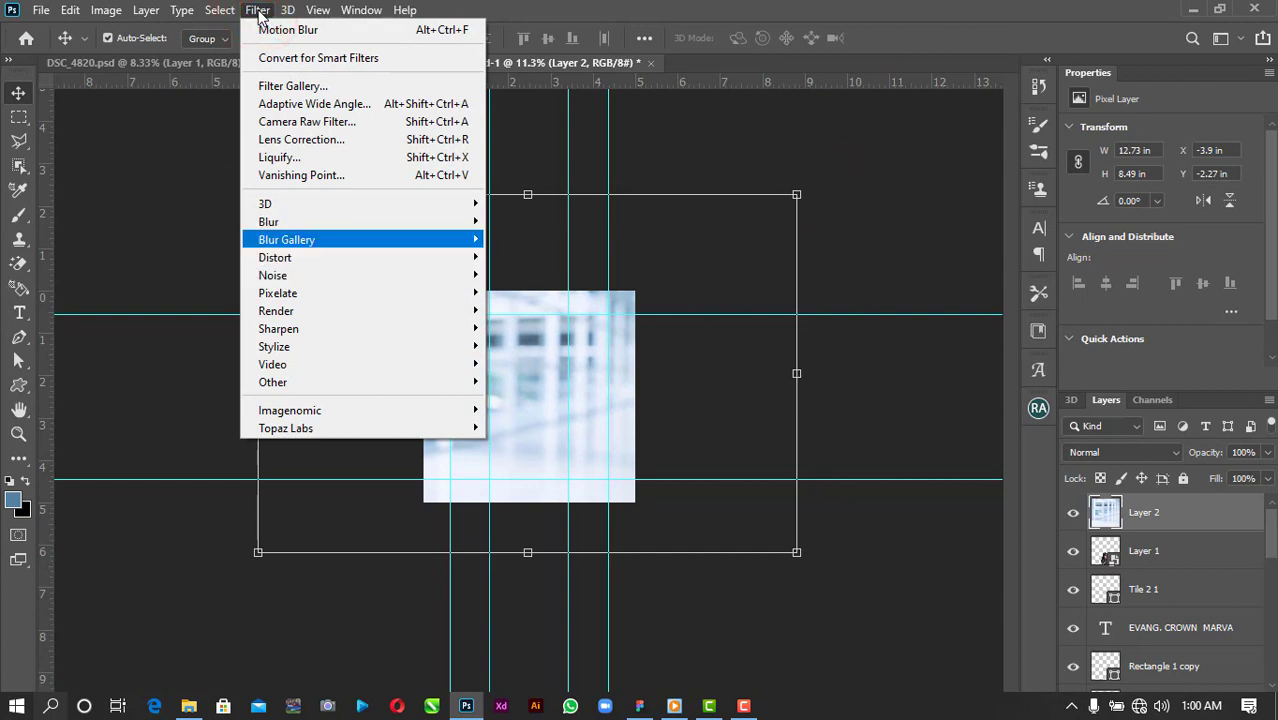
mouse_move(400, 221)
left_click(538, 293)
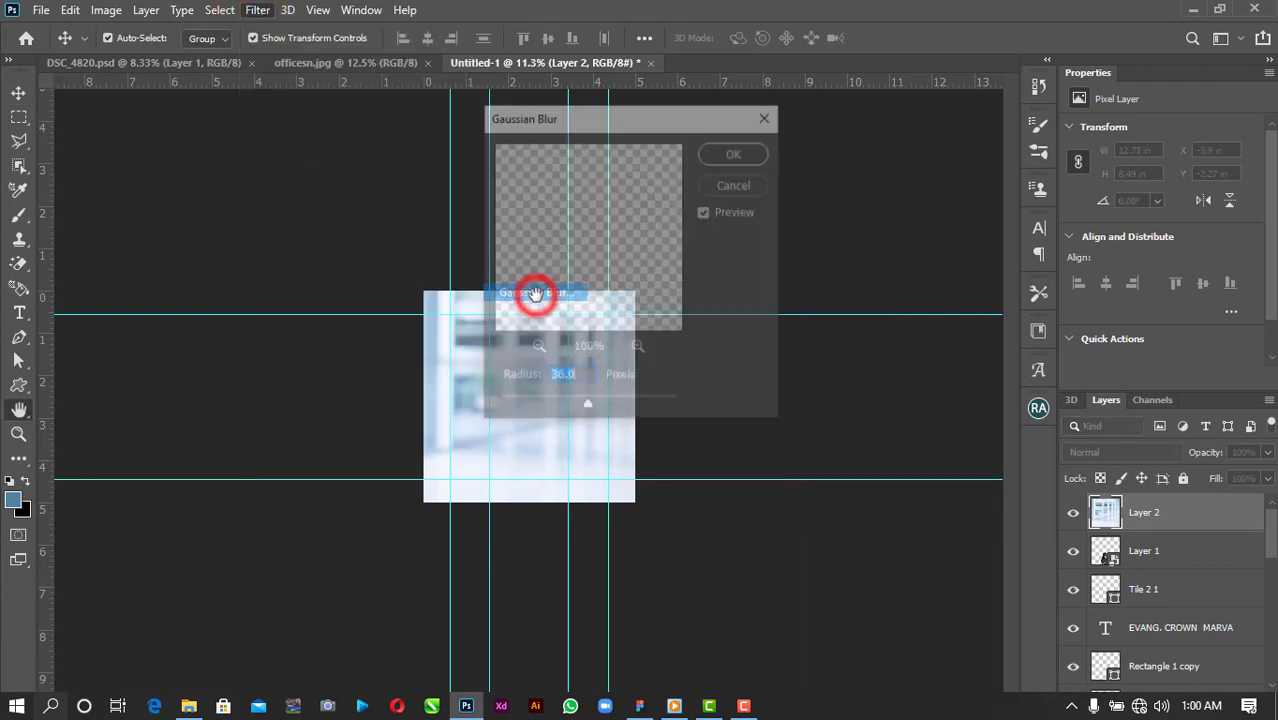
left_click_drag(650, 120, 954, 112)
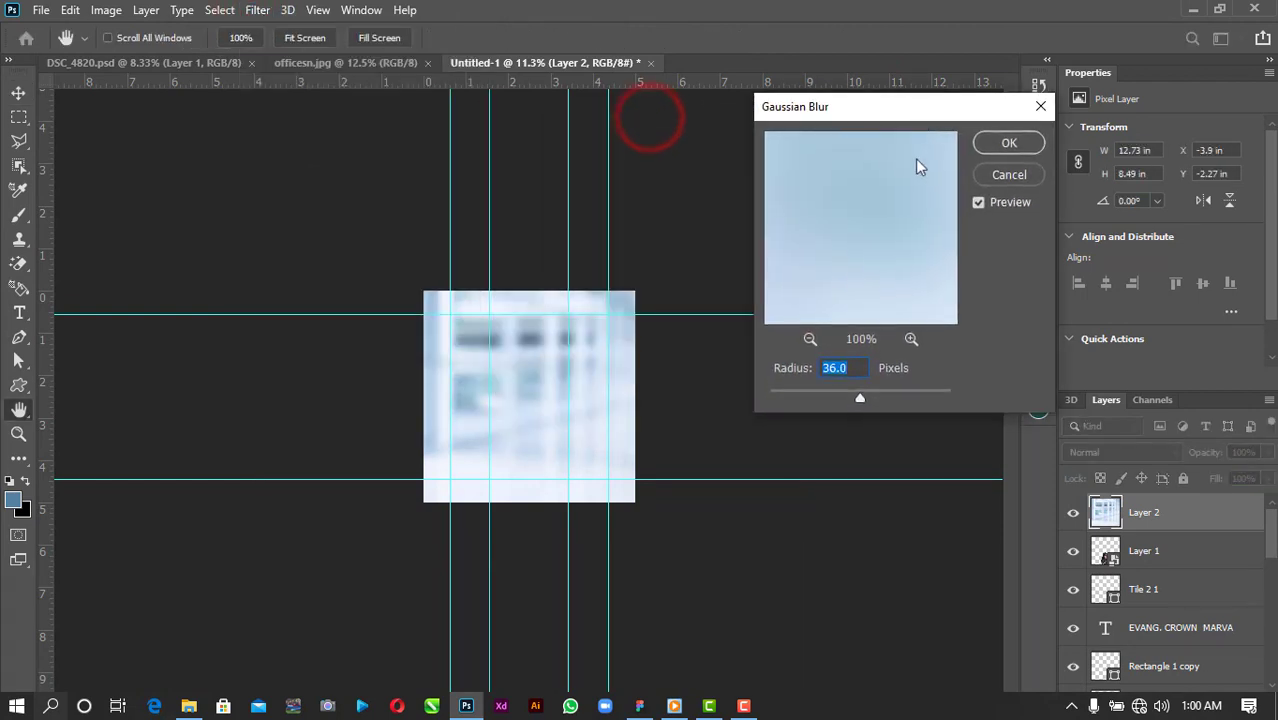
left_click(890, 396)
left_click(862, 398)
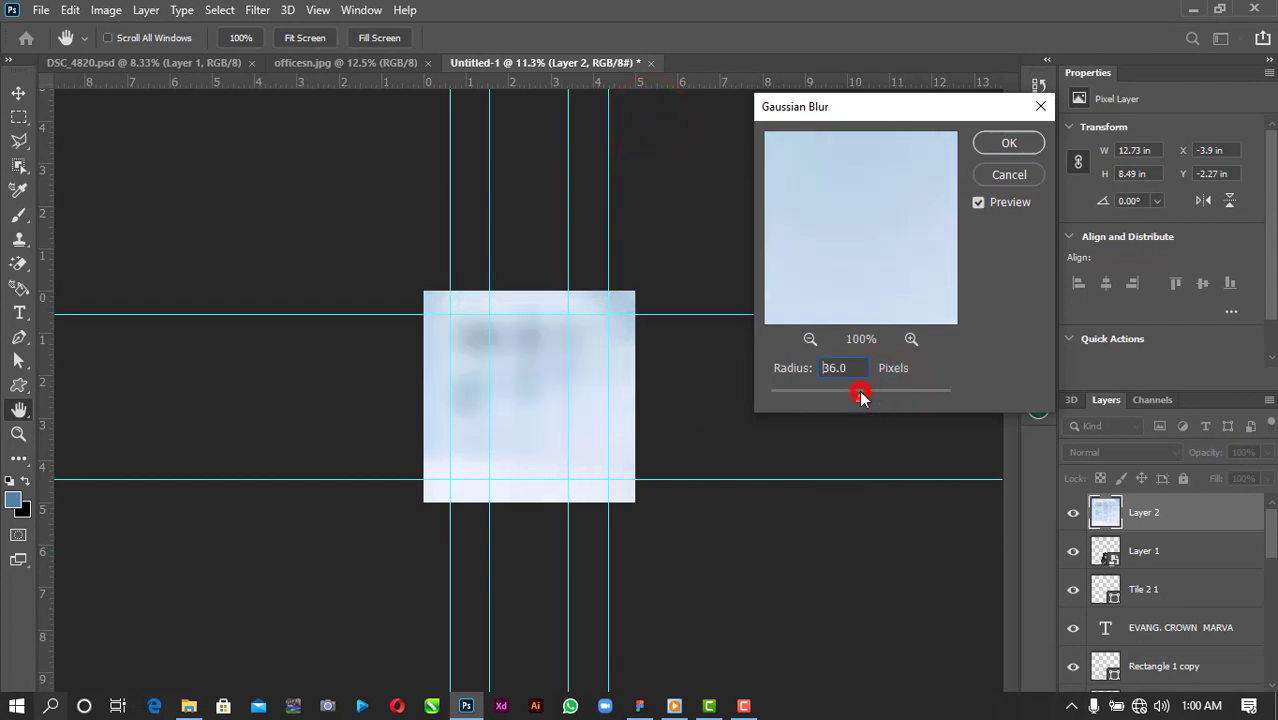
left_click(1009, 143)
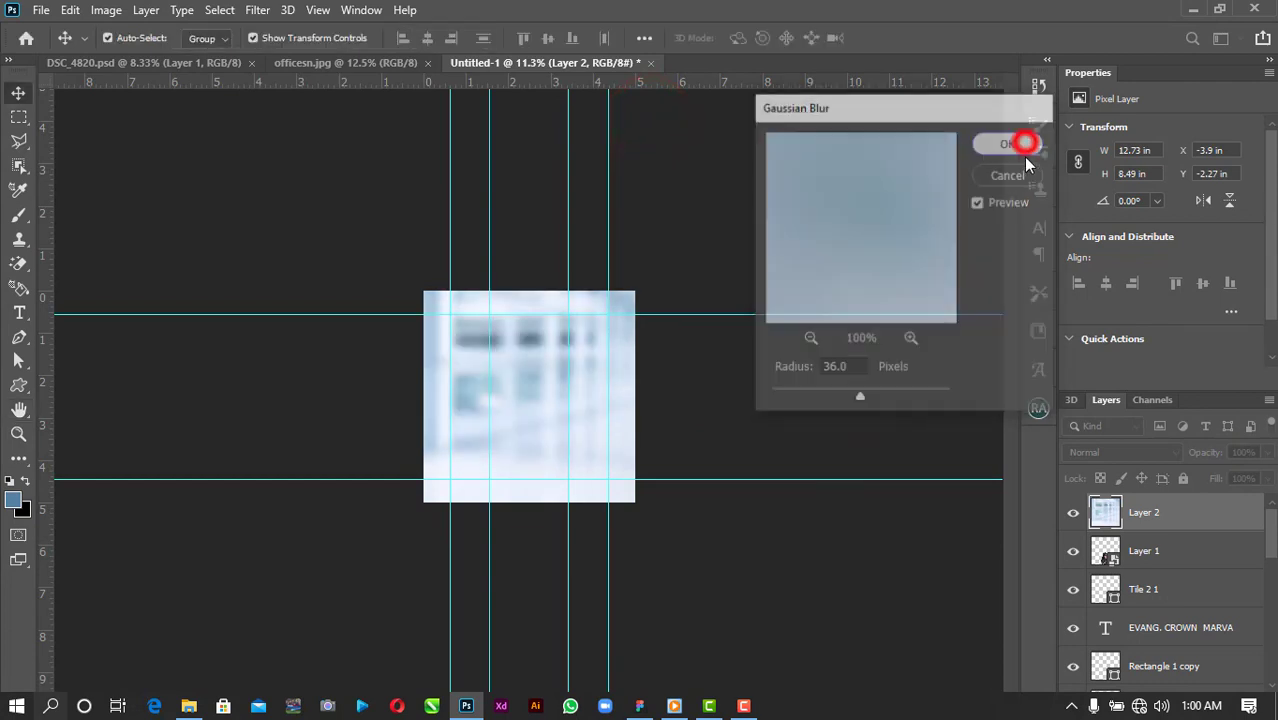
Move the office photo layer down, just above Background, behind all poster content.
left_click(1107, 514)
scroll(1107, 515, "down", 2)
left_click_drag(1107, 510, 1138, 658)
scroll(508, 402, "up", 4)
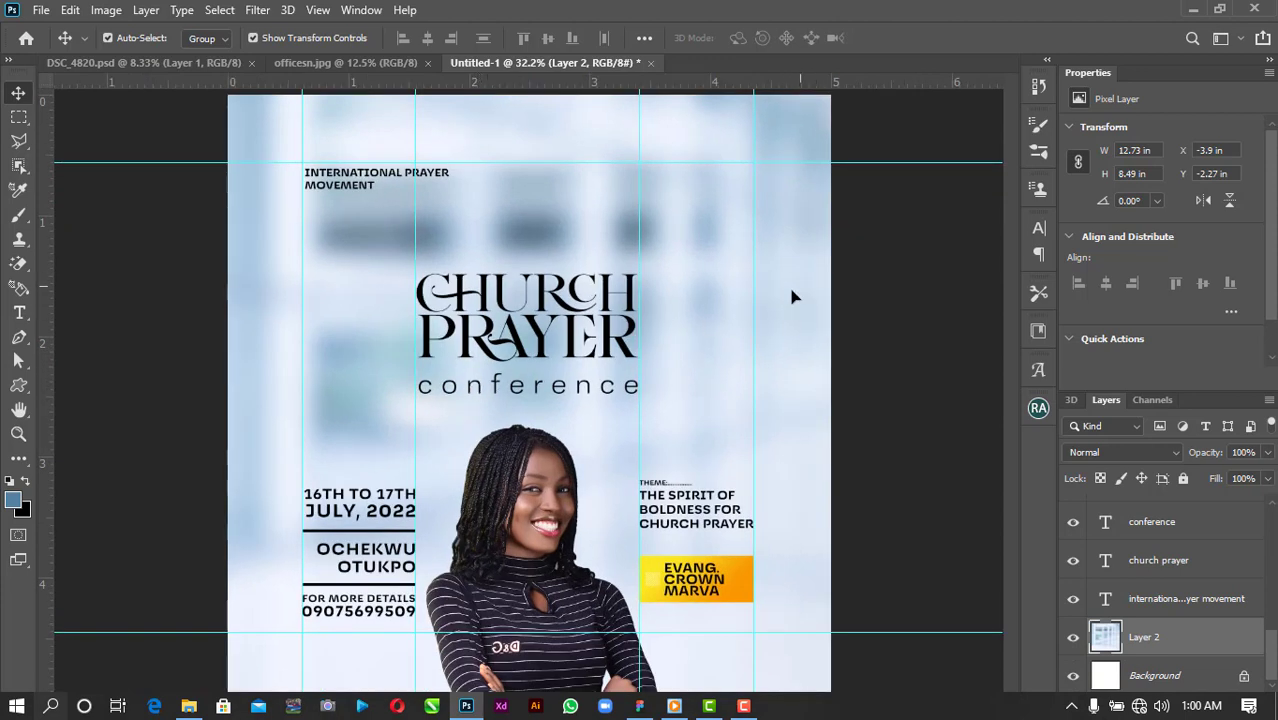
Raise the CHURCH PRAYER title and the conference line together slightly.
left_click(884, 278)
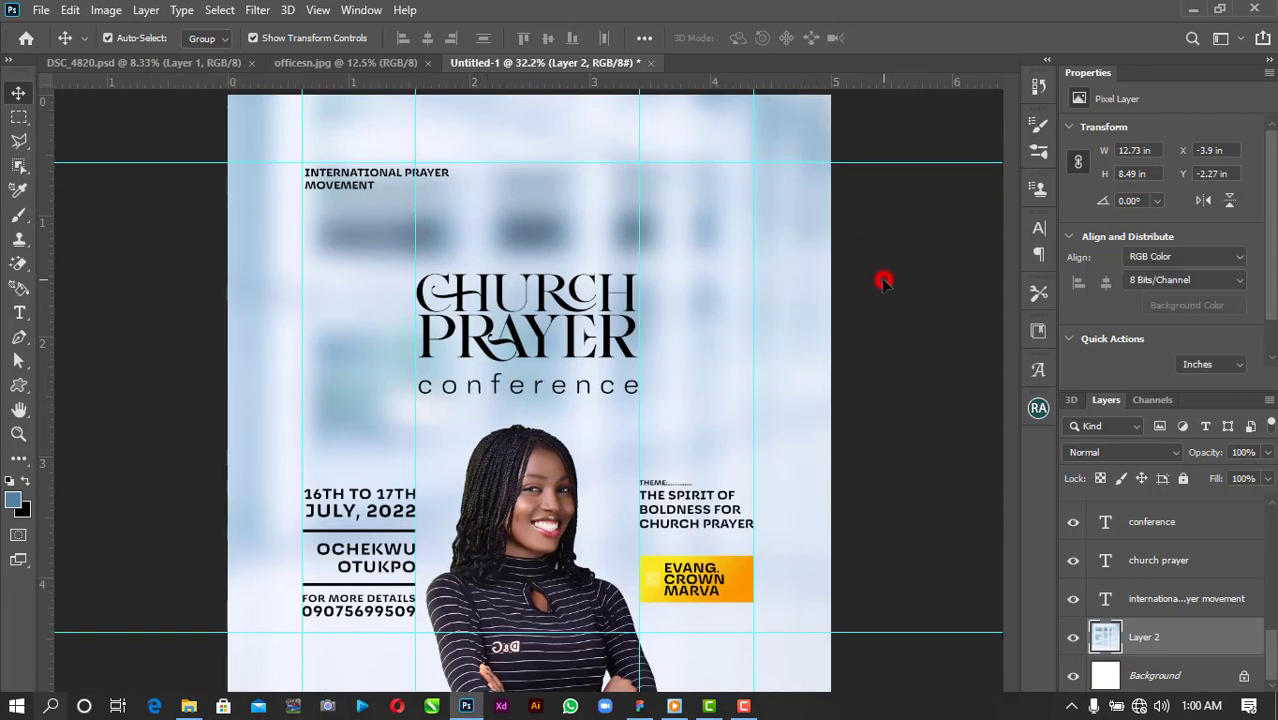
left_click(630, 280)
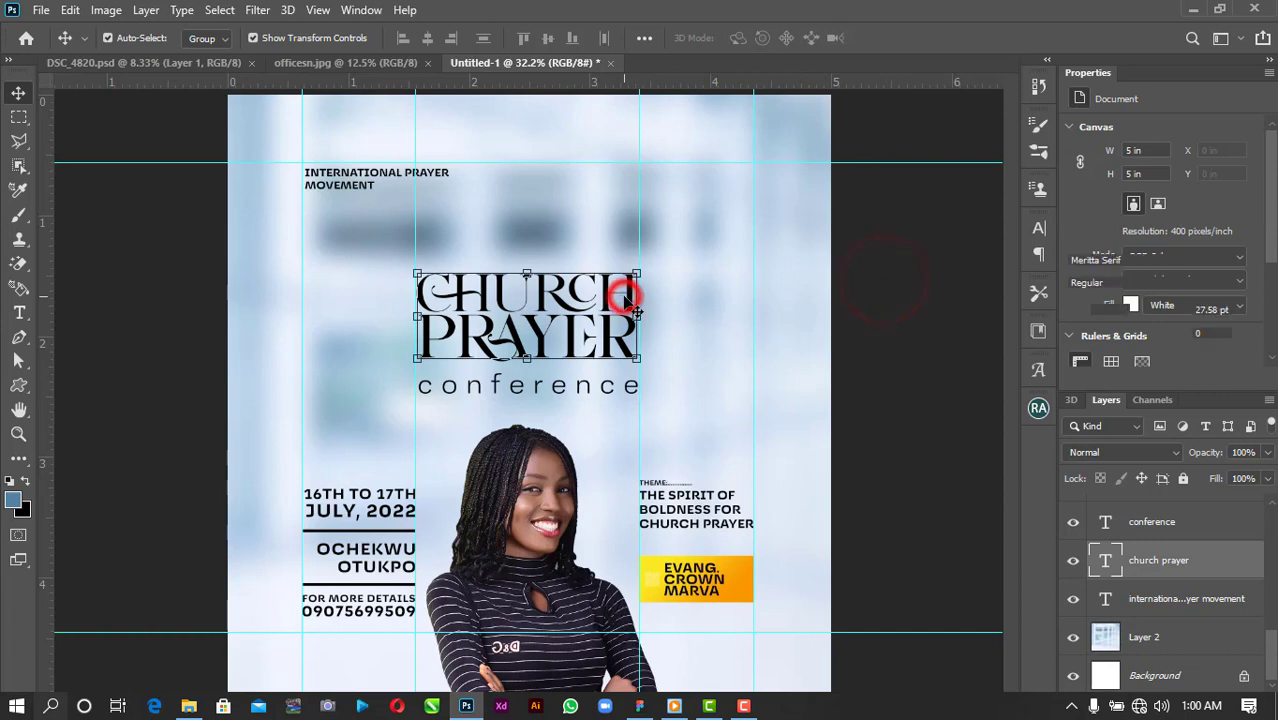
left_click(634, 390, "shift")
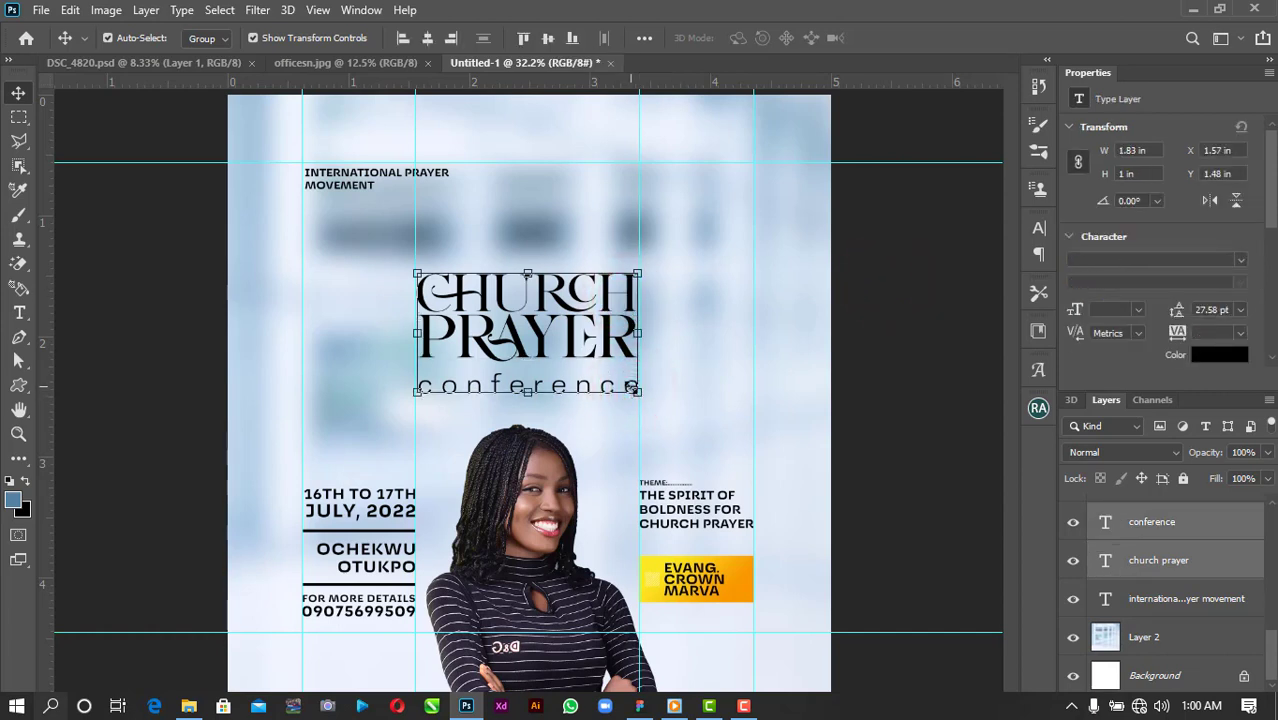
key("shift+Up")
key("shift+Up")
key("shift+Up")
key("shift+Up")
key("shift+Up")
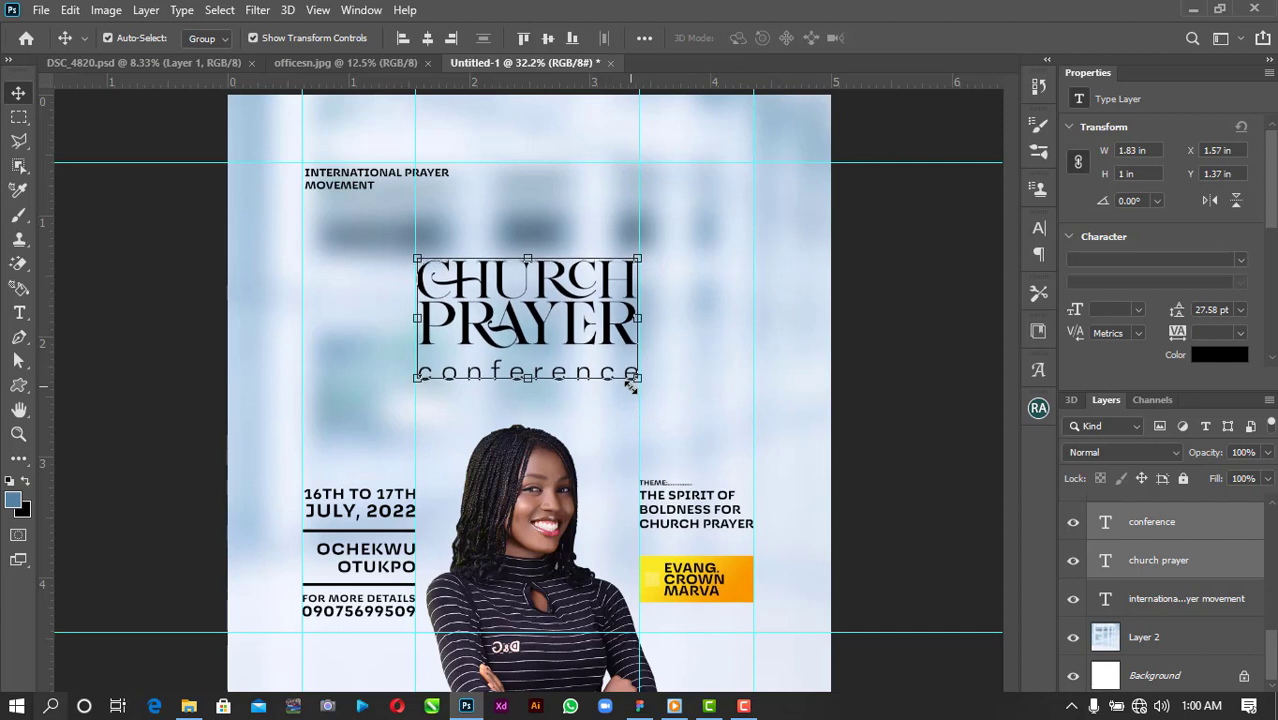
key("Up")
key("Up")
key("Up")
key("Up")
key("Up")
key("Up")
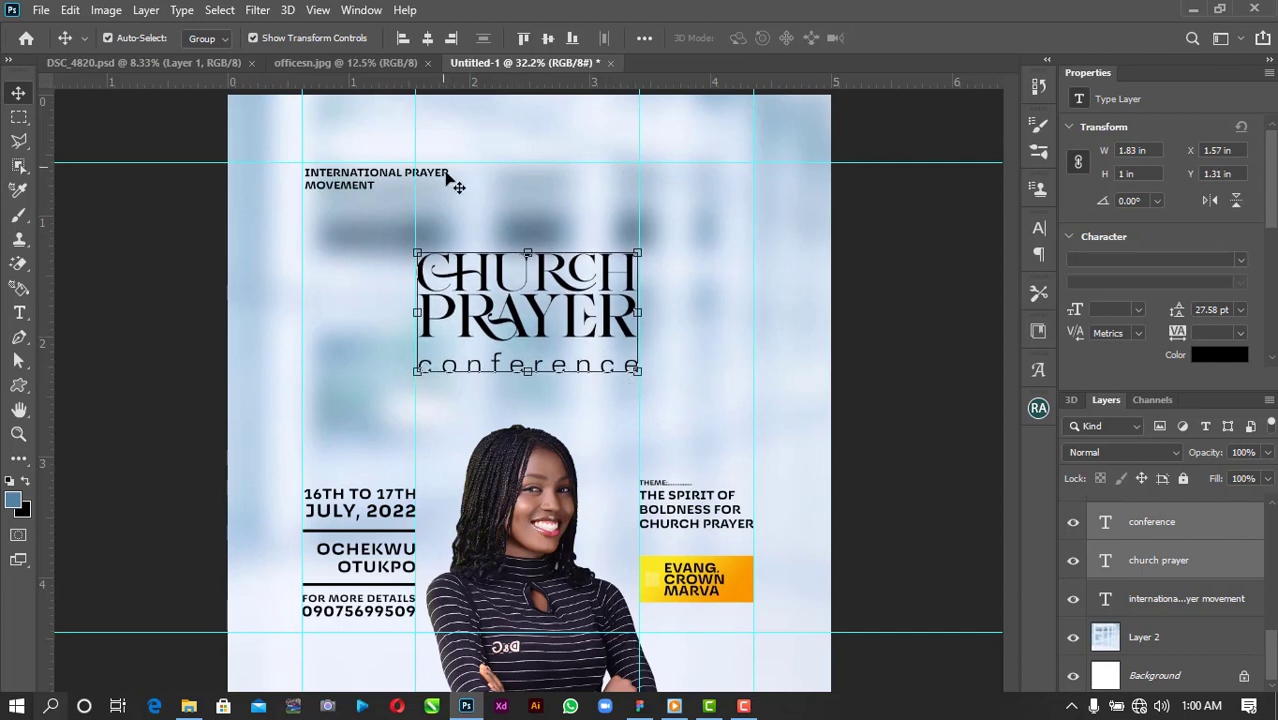
Enlarge the INTERNATIONAL PRAYER MOVEMENT heading to 116.53%, about 7.28 pt.
left_click(452, 180)
key("ctrl+t")
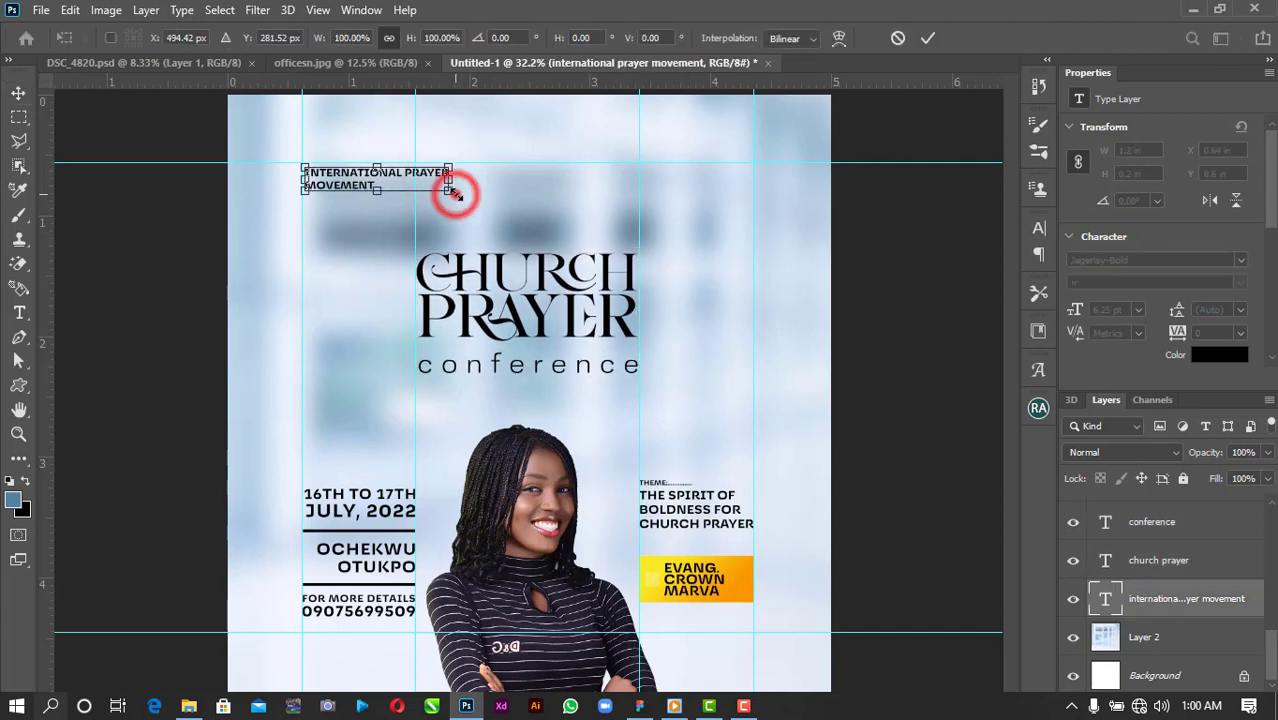
left_click_drag(456, 193, 479, 201)
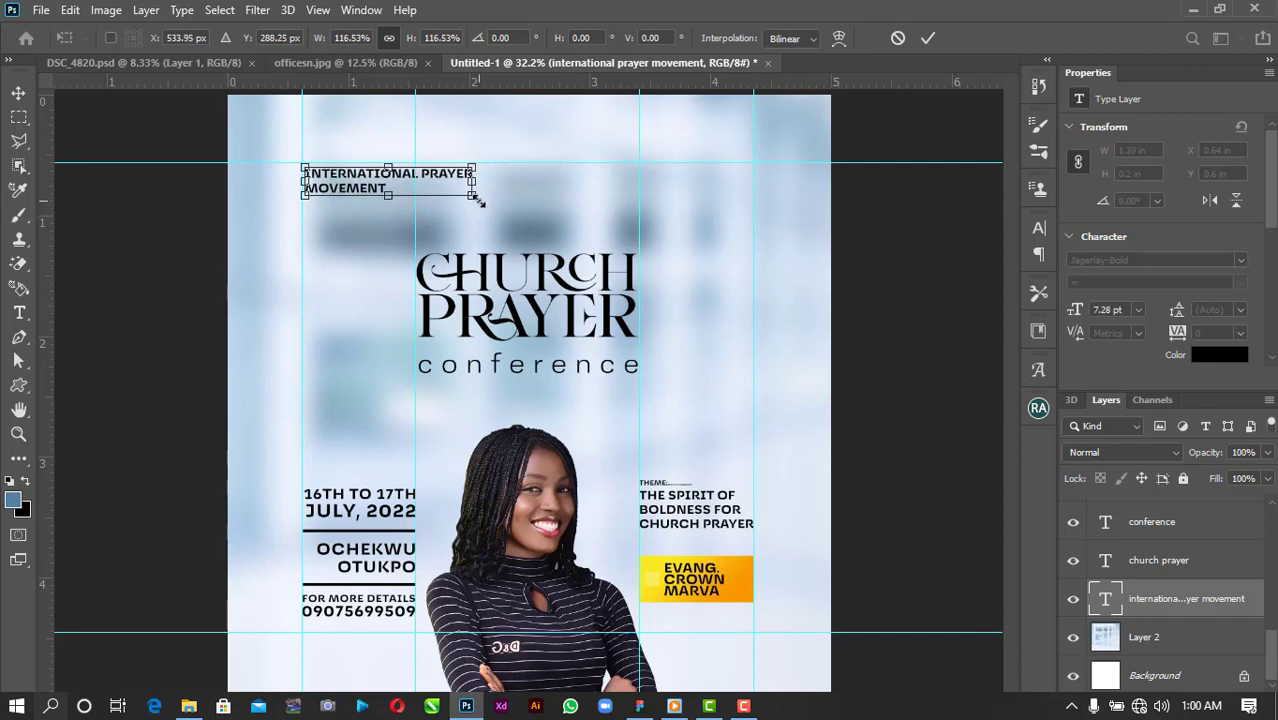
left_click(924, 38)
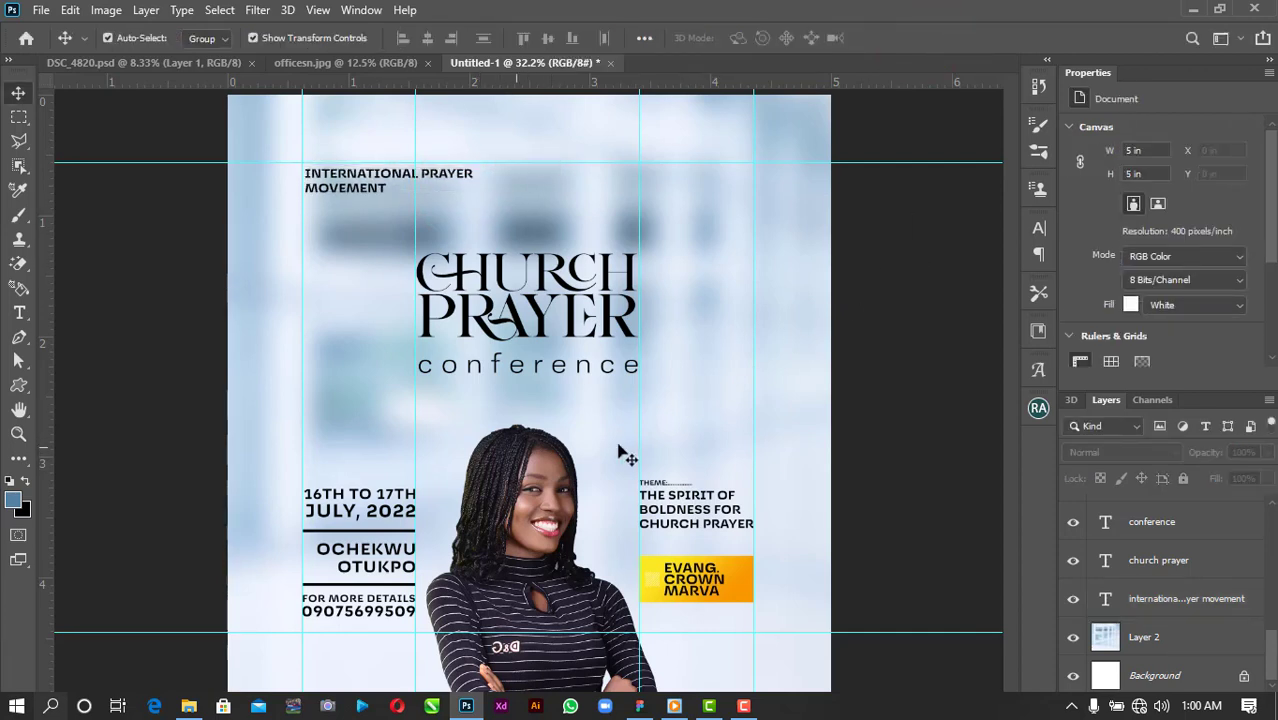
left_click(538, 505)
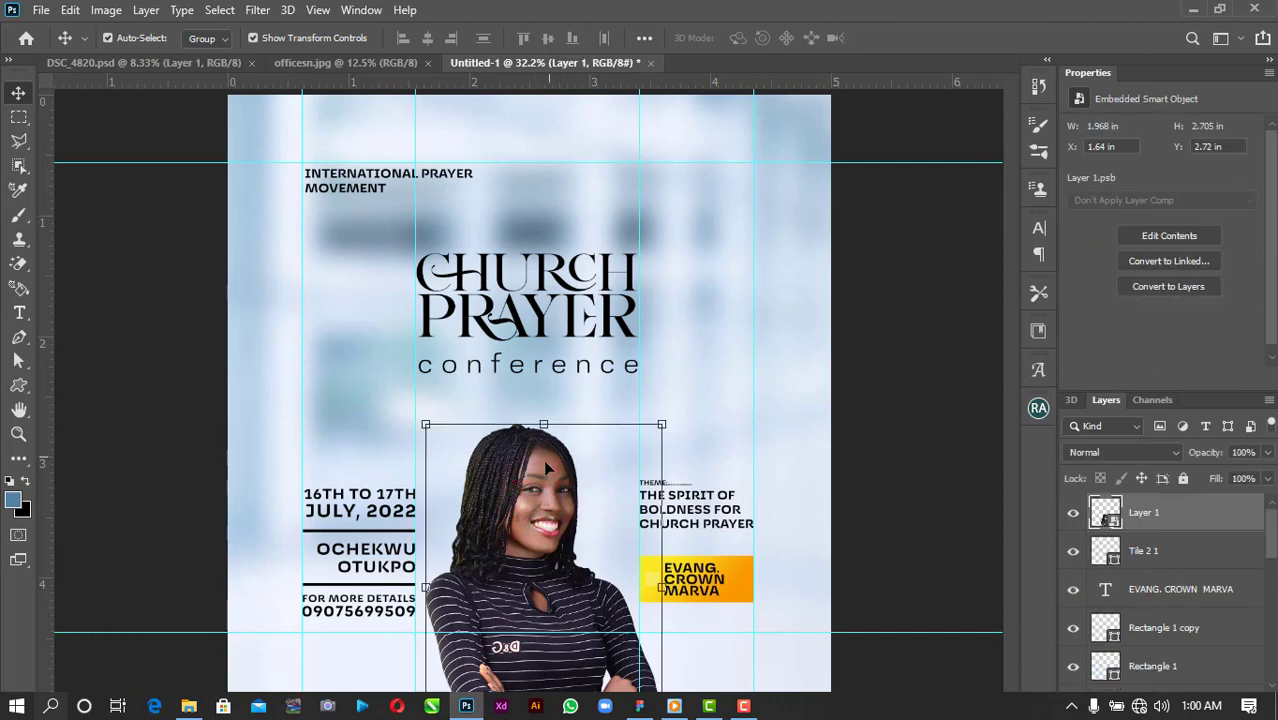
left_click(893, 289)
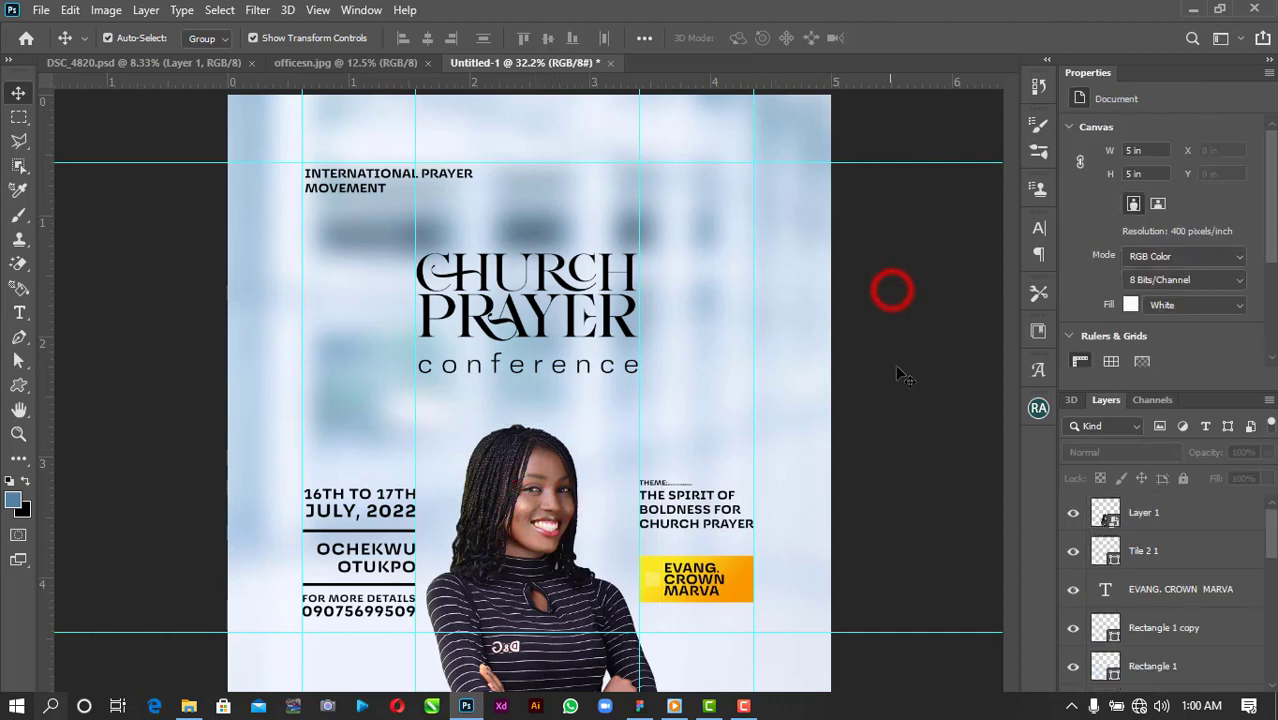
left_click(520, 530)
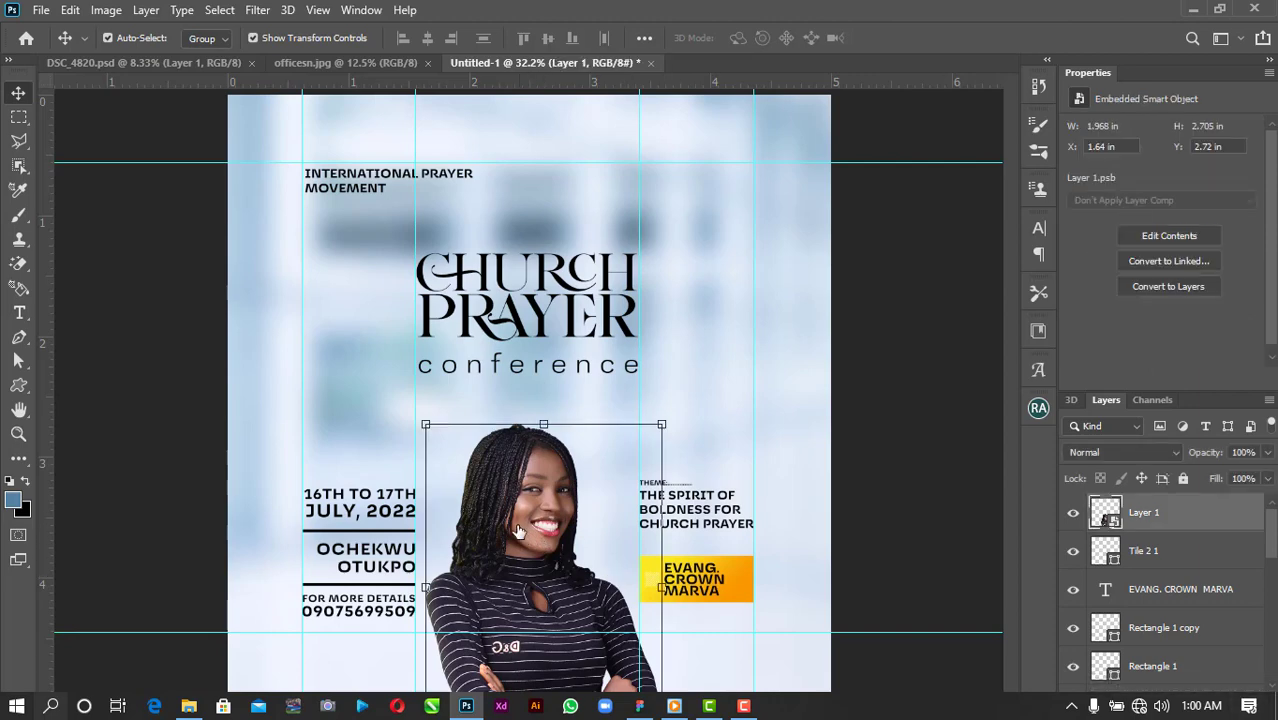
Add a new empty layer above the portrait.
left_click(1219, 10)
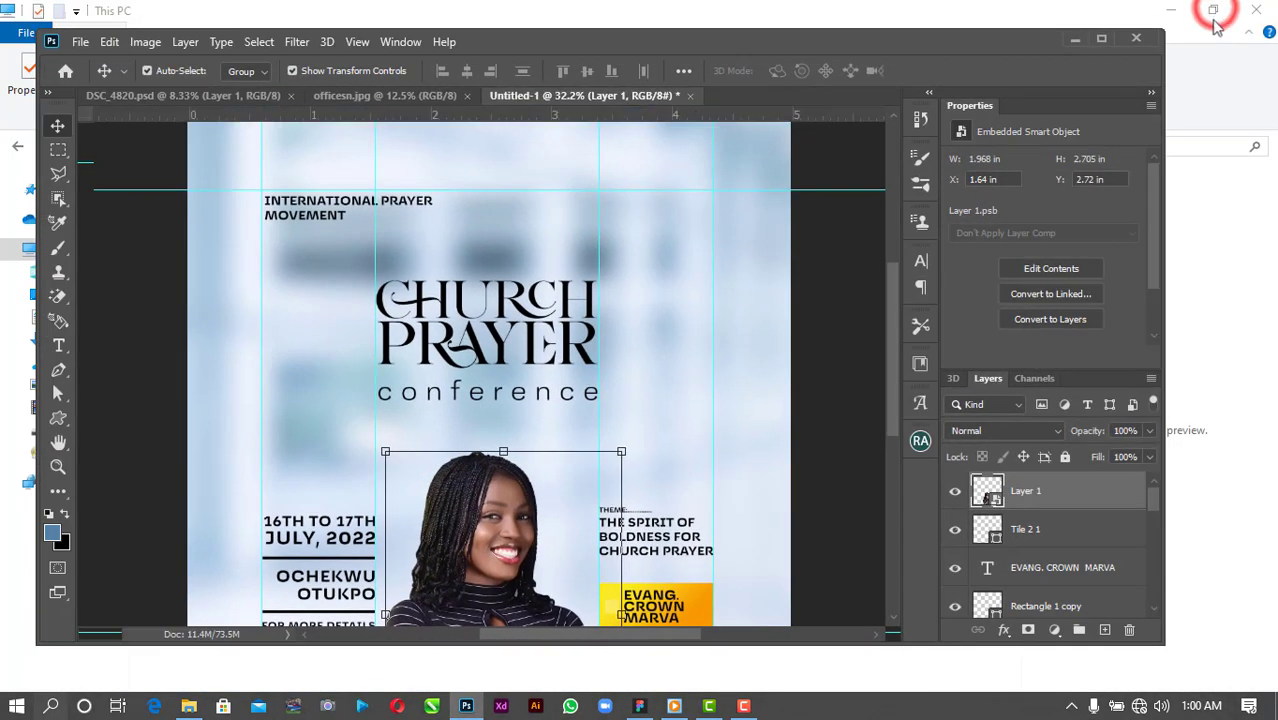
left_click(1101, 632)
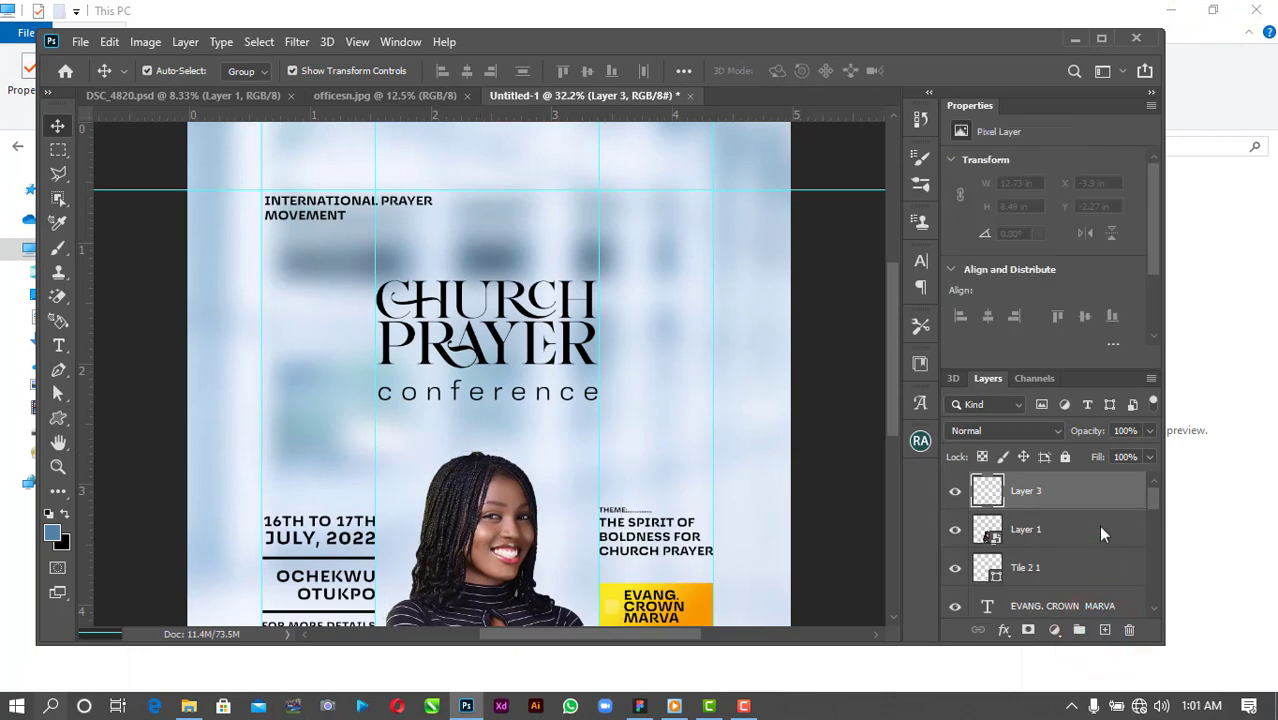
left_click(1101, 41)
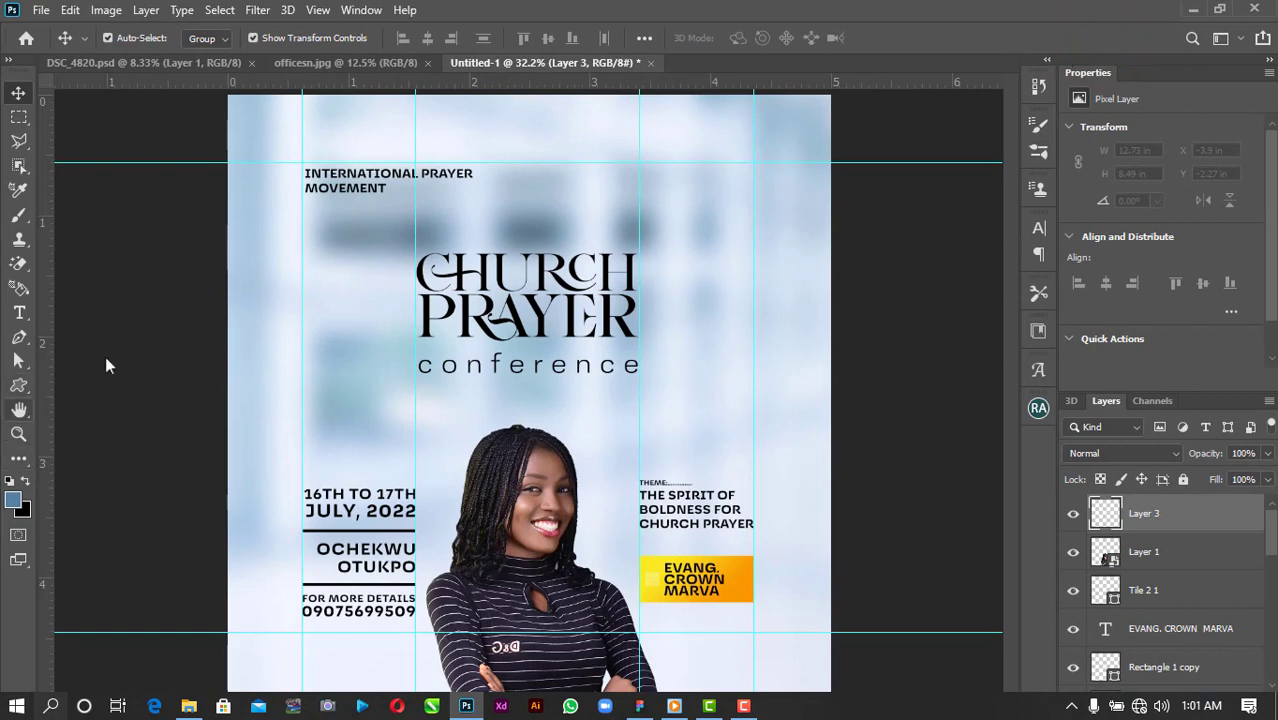
Choose the Brush tool and set the foreground colour to blue #0018ff.
left_click(19, 388)
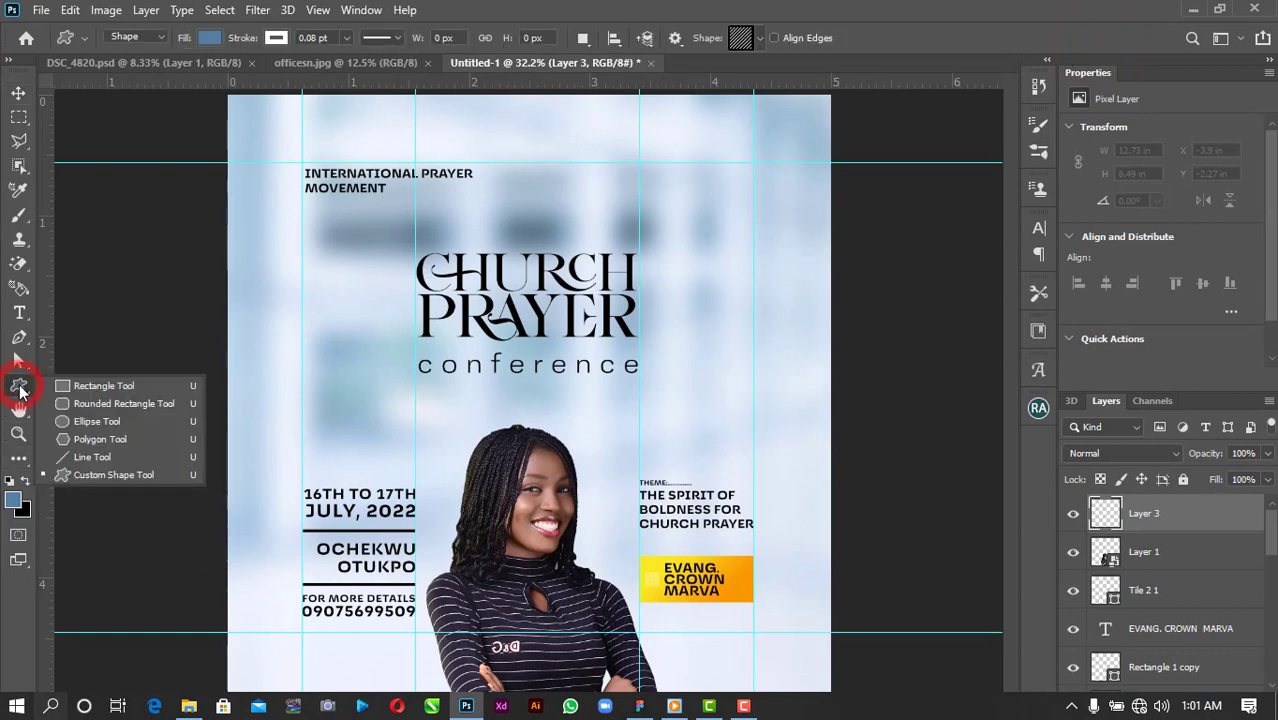
left_click(19, 214)
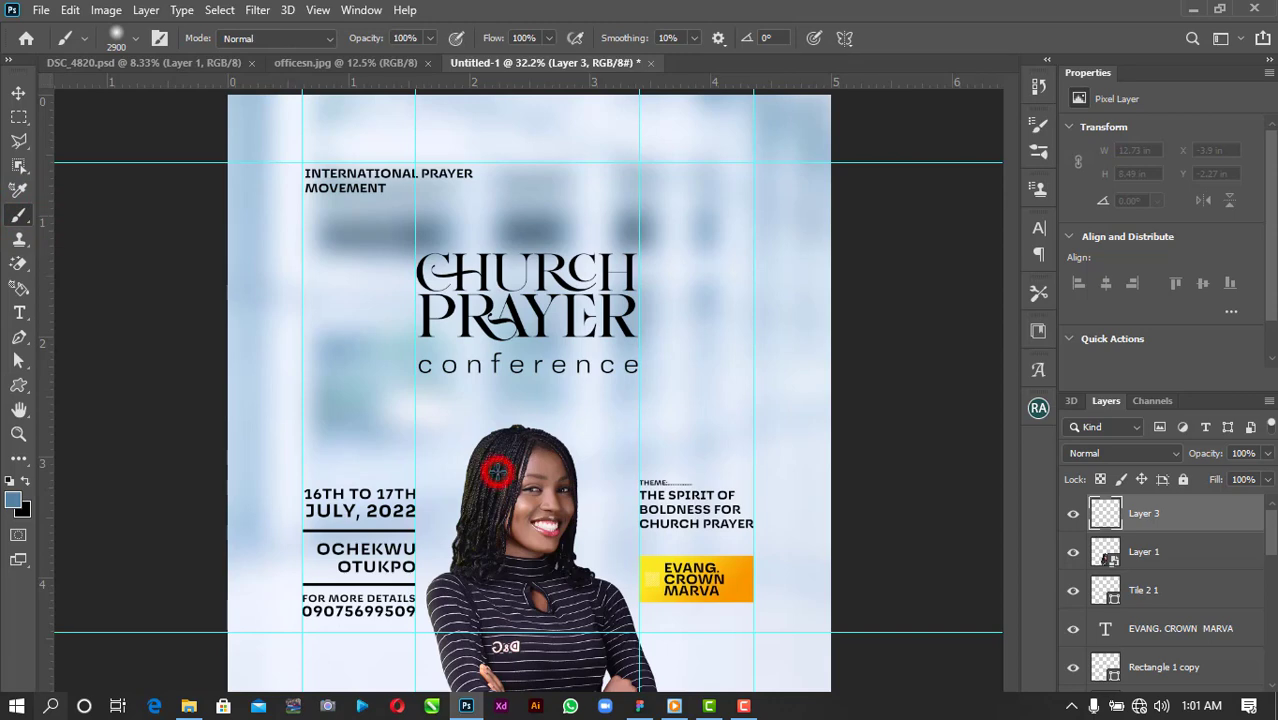
left_click(498, 471)
key("ctrl+z")
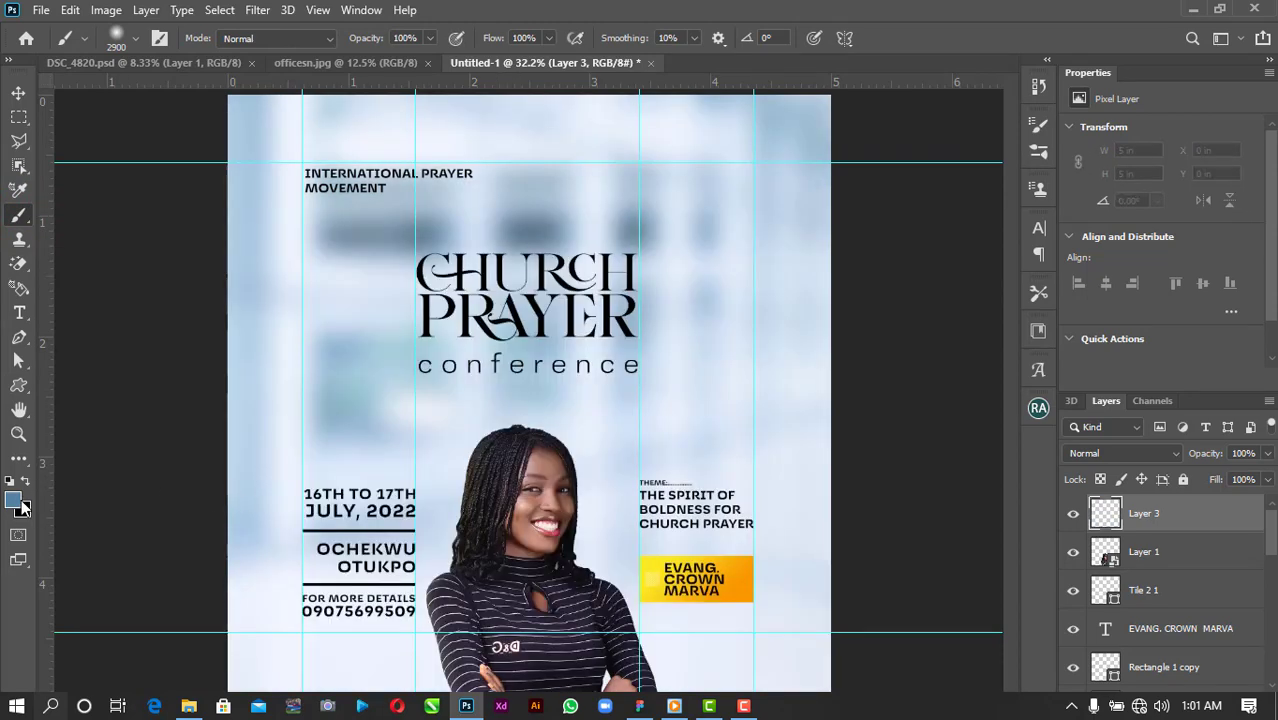
left_click(16, 498)
mouse_move(965, 249)
left_mouse_down()
mouse_move(996, 220)
mouse_move(1049, 267)
mouse_move(1049, 164)
left_mouse_up()
left_click(1046, 250)
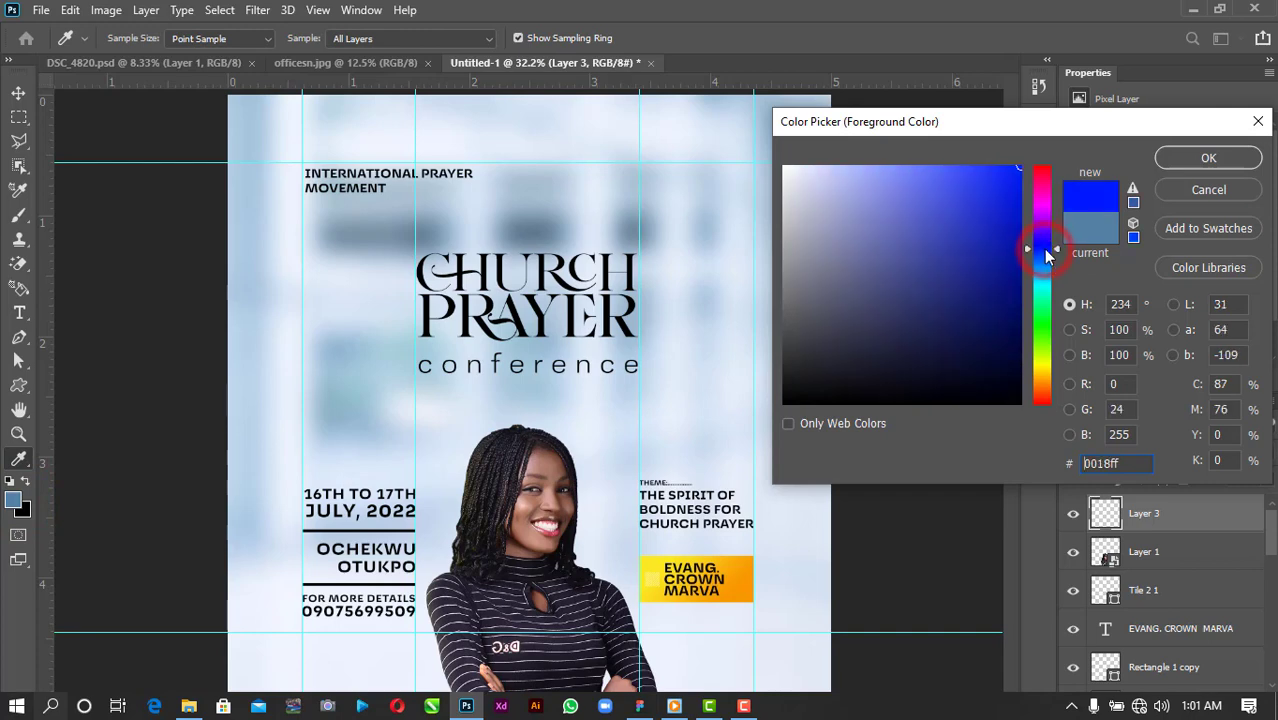
left_click(1192, 158)
Set the brush size to 600 and paint a soft blue patch beside the woman's face.
key("b")
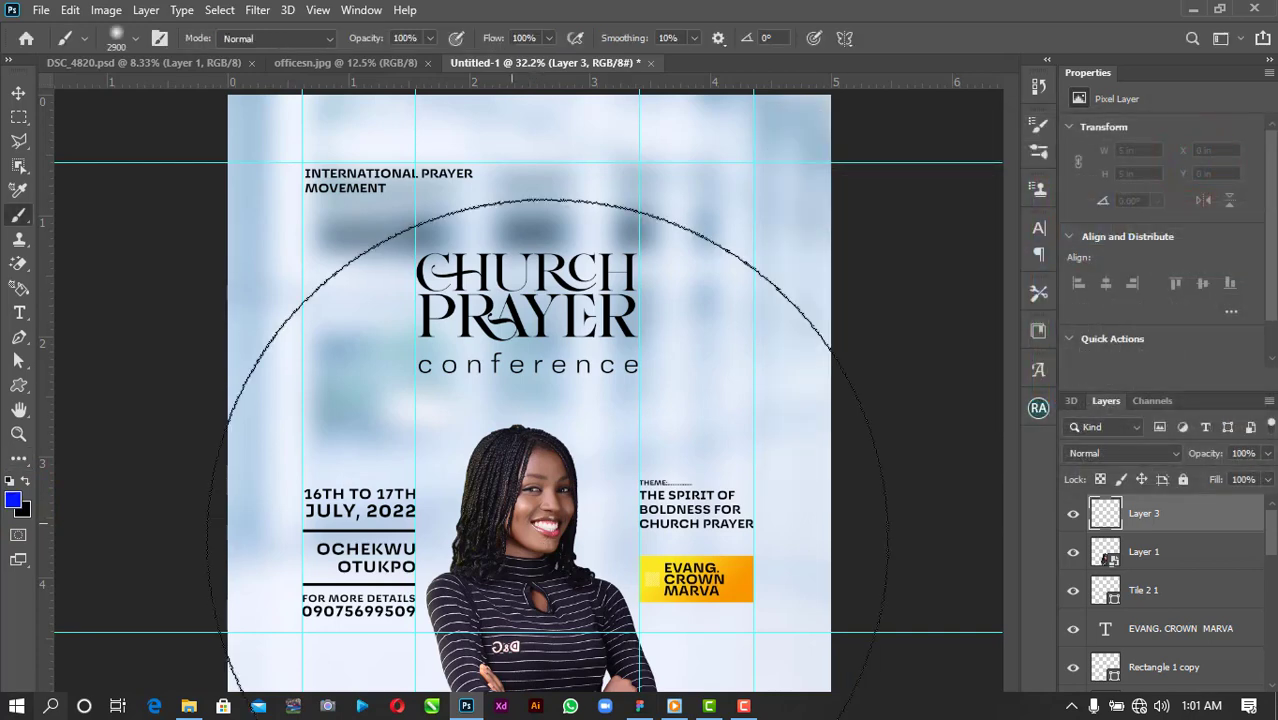
key("bracketleft")
key("bracketleft")
key("bracketleft")
key("bracketleft")
key("bracketleft")
key("bracketleft")
key("bracketleft")
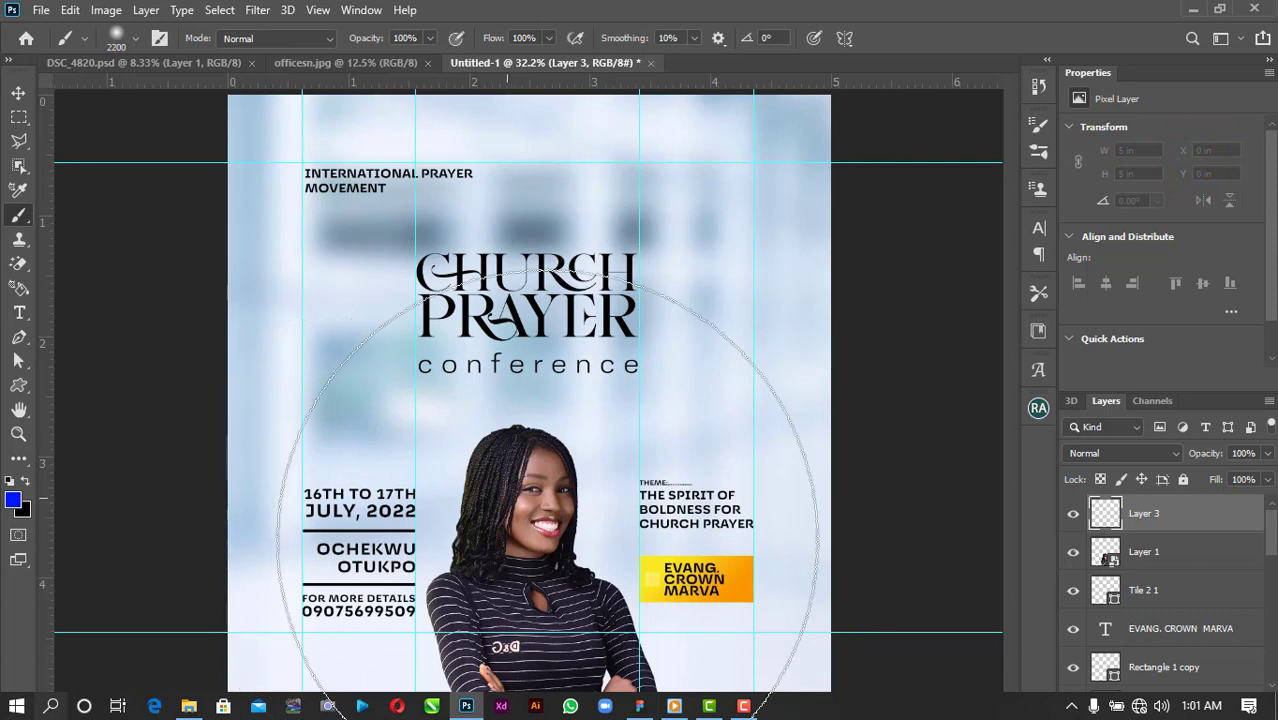
key("bracketleft")
key("bracketleft")
key("bracketleft")
key("bracketleft")
key("bracketleft")
key("bracketleft")
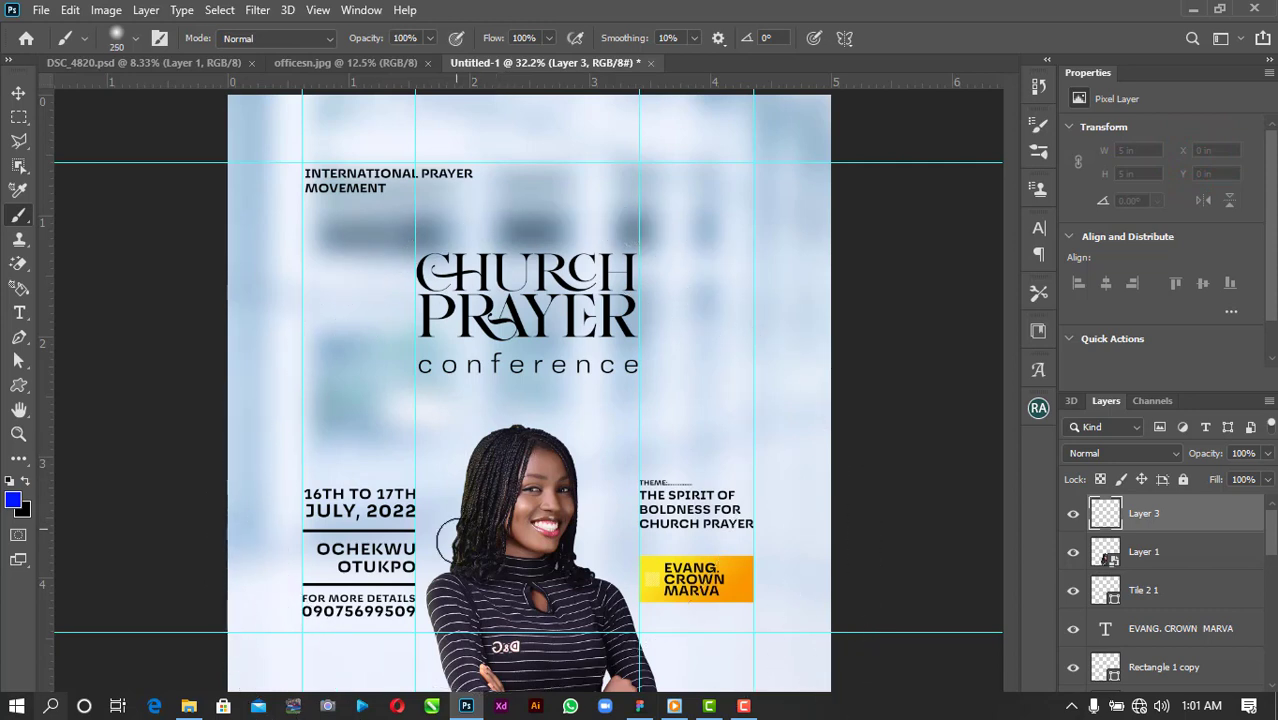
key("bracketright")
key("bracketright")
left_click(458, 541)
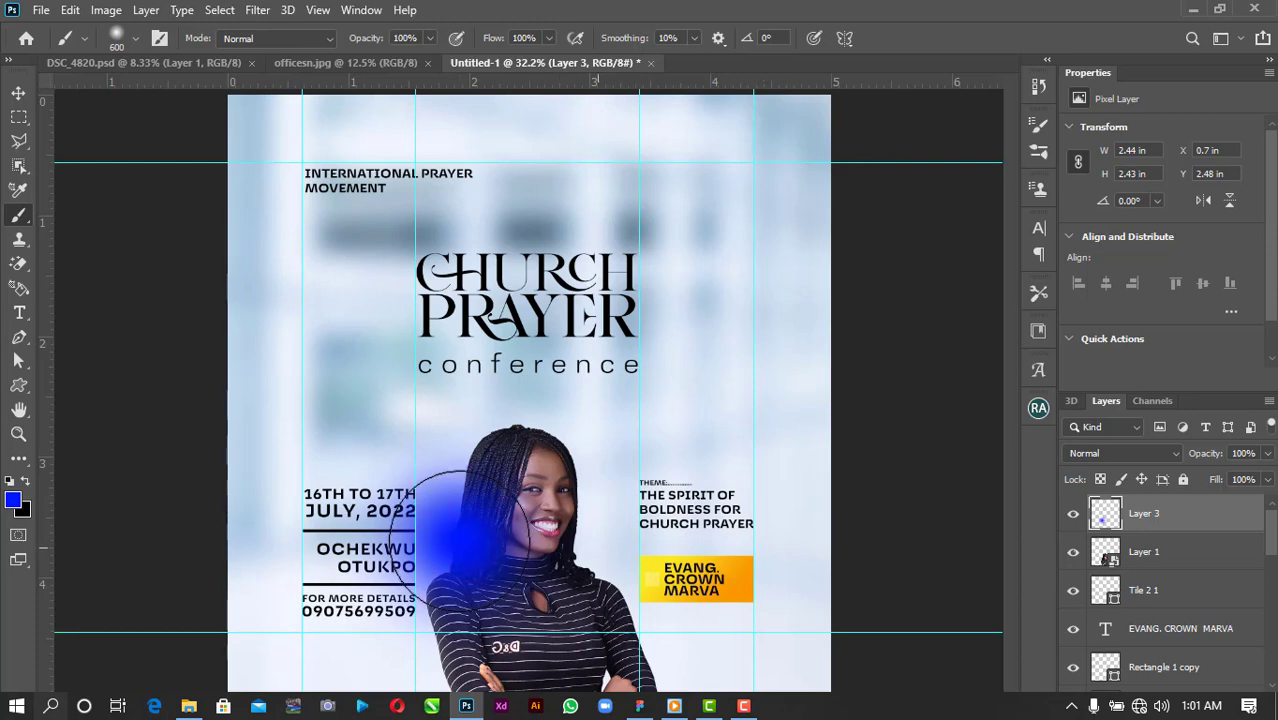
Paint soft blue across the woman's right side and the orange name box.
key("i")
left_click(12, 499)
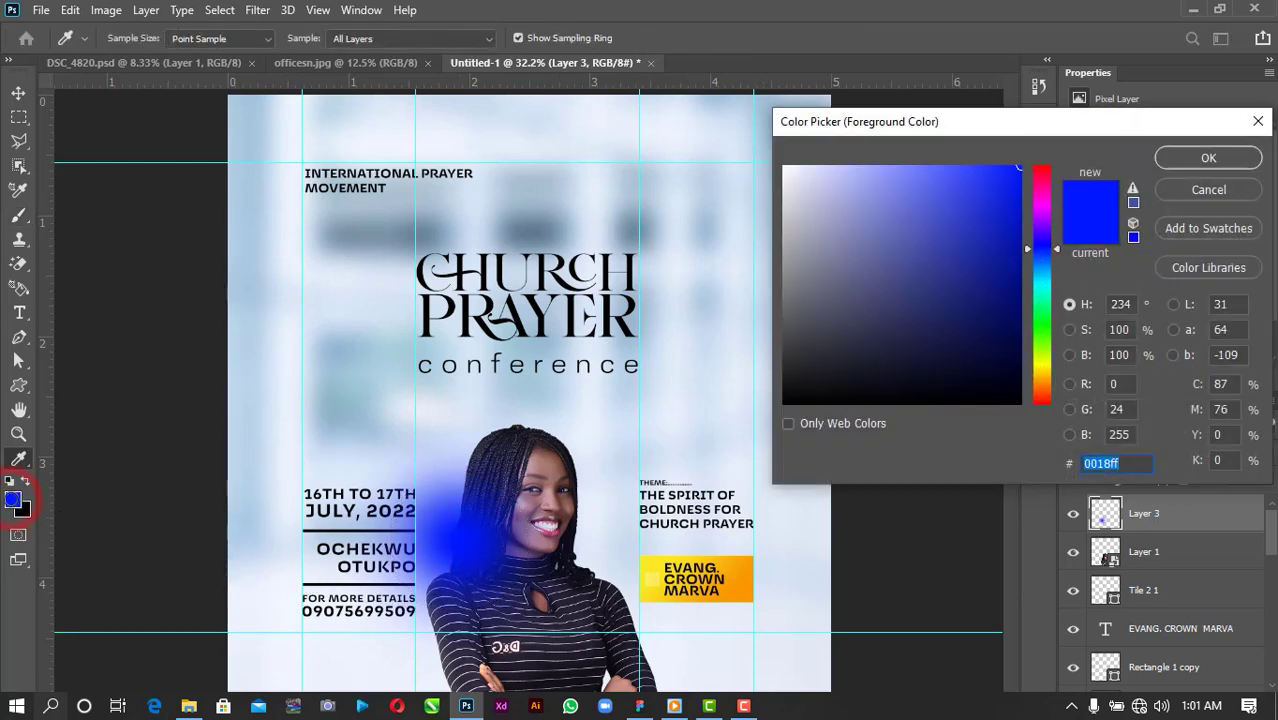
left_click(1208, 158)
key("b")
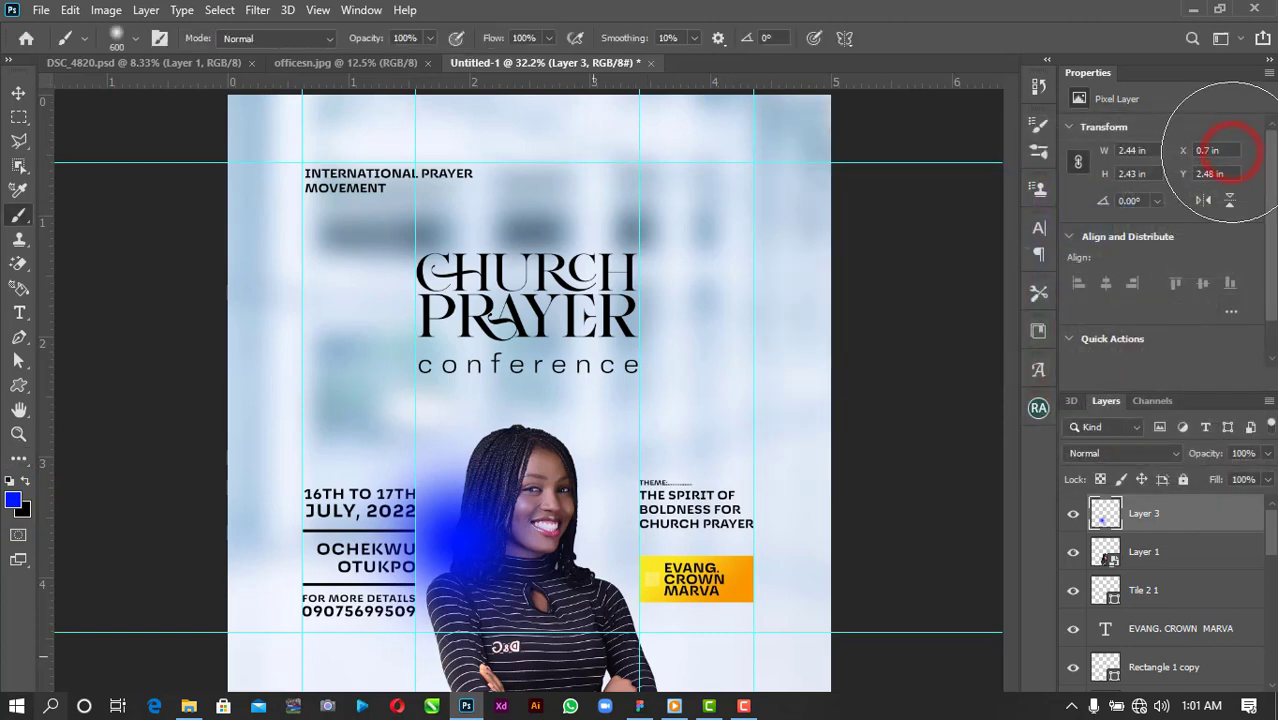
mouse_move(640, 597)
left_mouse_down()
mouse_move(622, 594)
mouse_move(633, 605)
left_mouse_up()
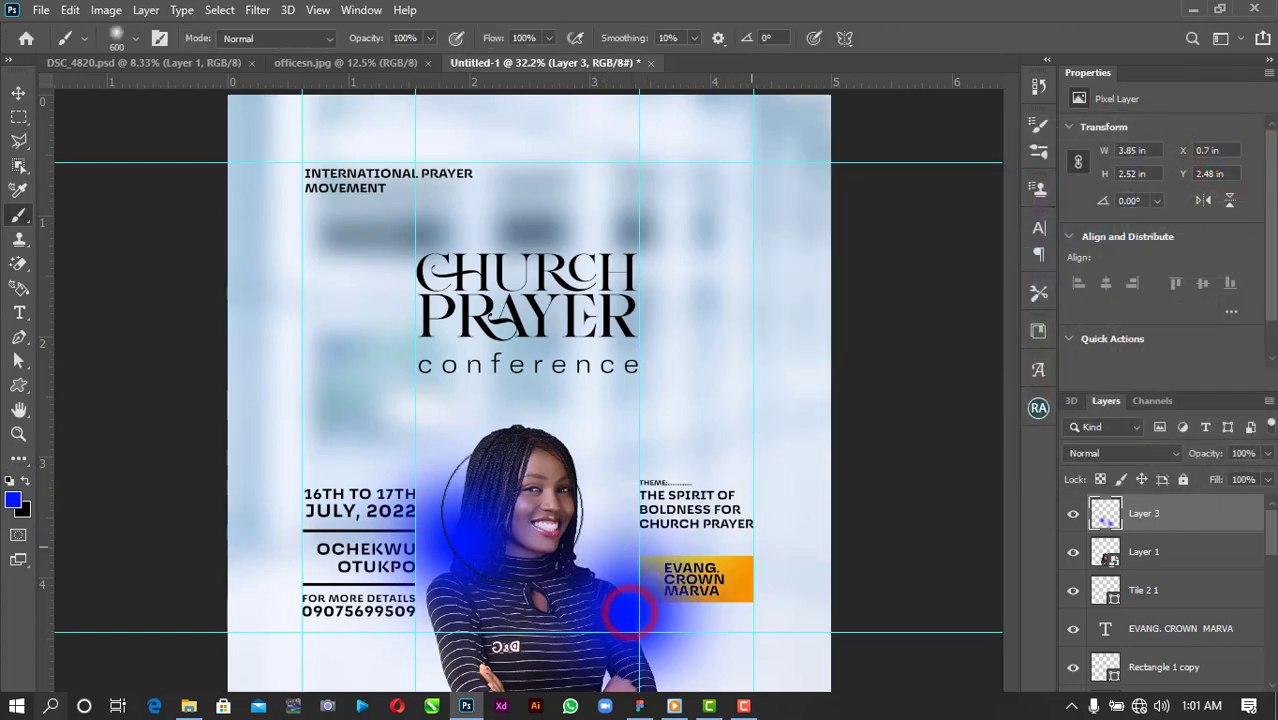
left_click(18, 93)
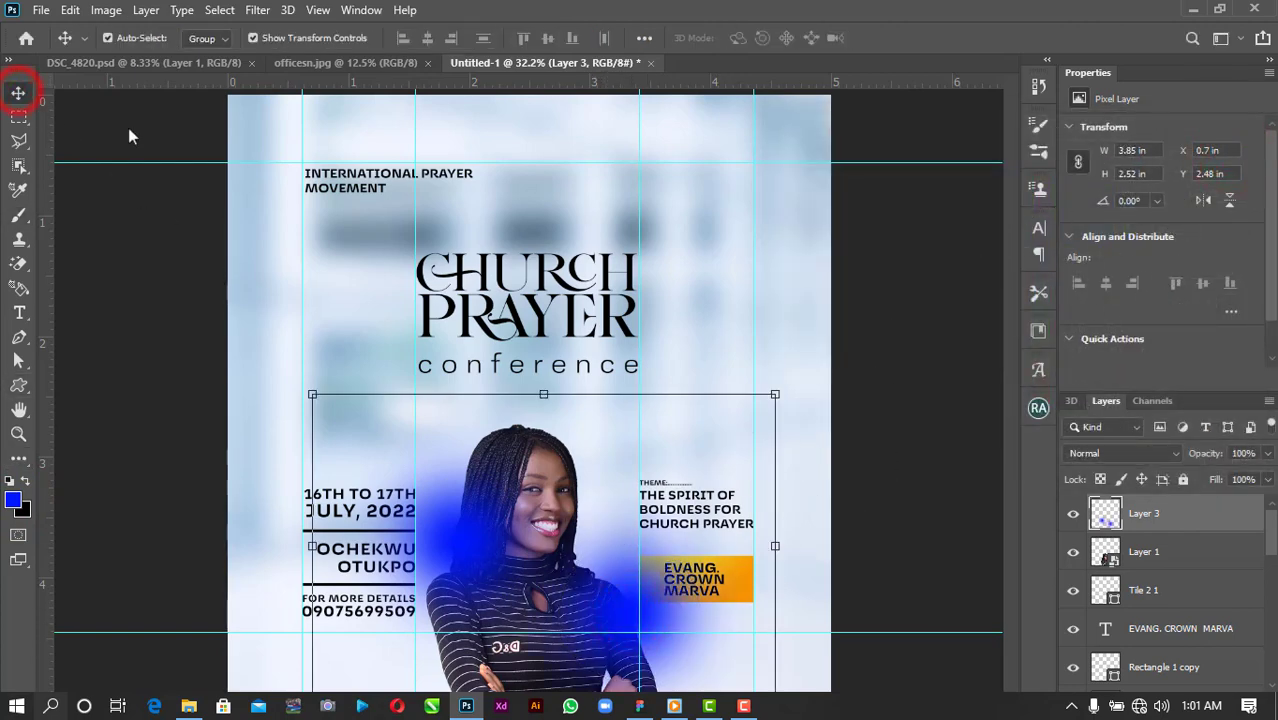
Set Layer 3's blend mode to Color after previewing Screen, Overlay, Hue and Saturation.
left_click(1072, 454)
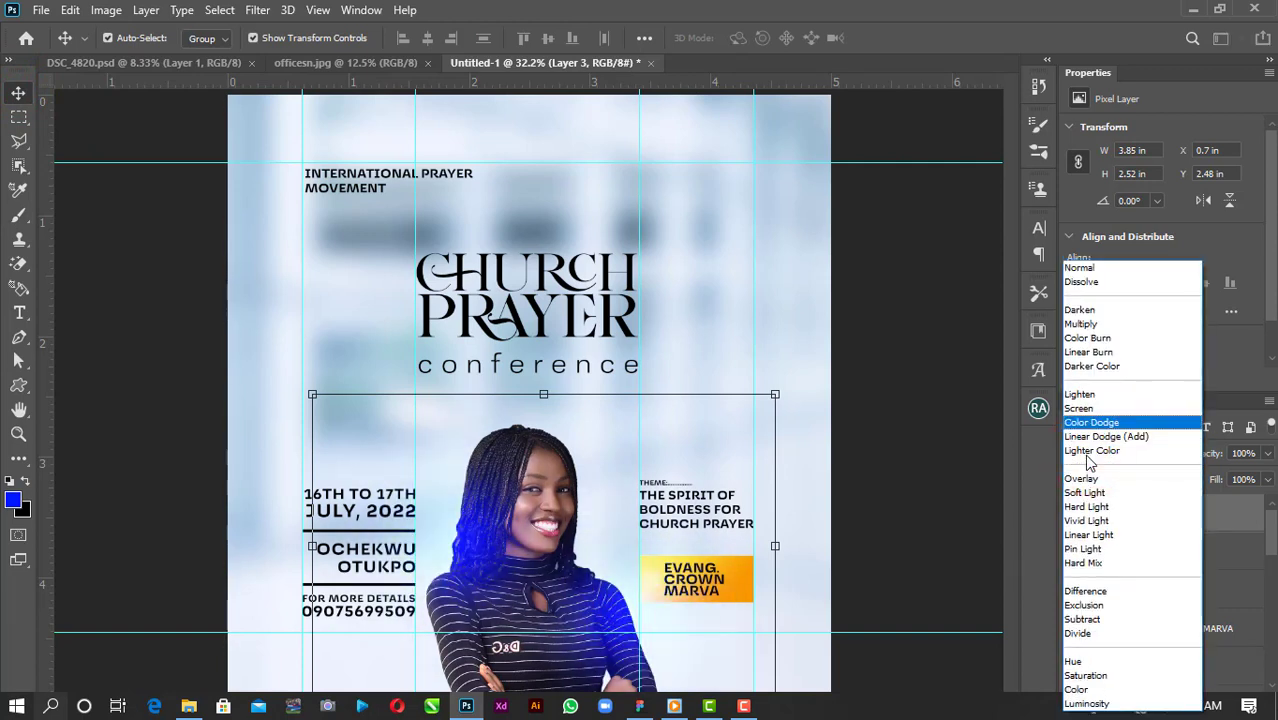
key("Up")
key("Down")
key("Down")
key("Down")
key("Down")
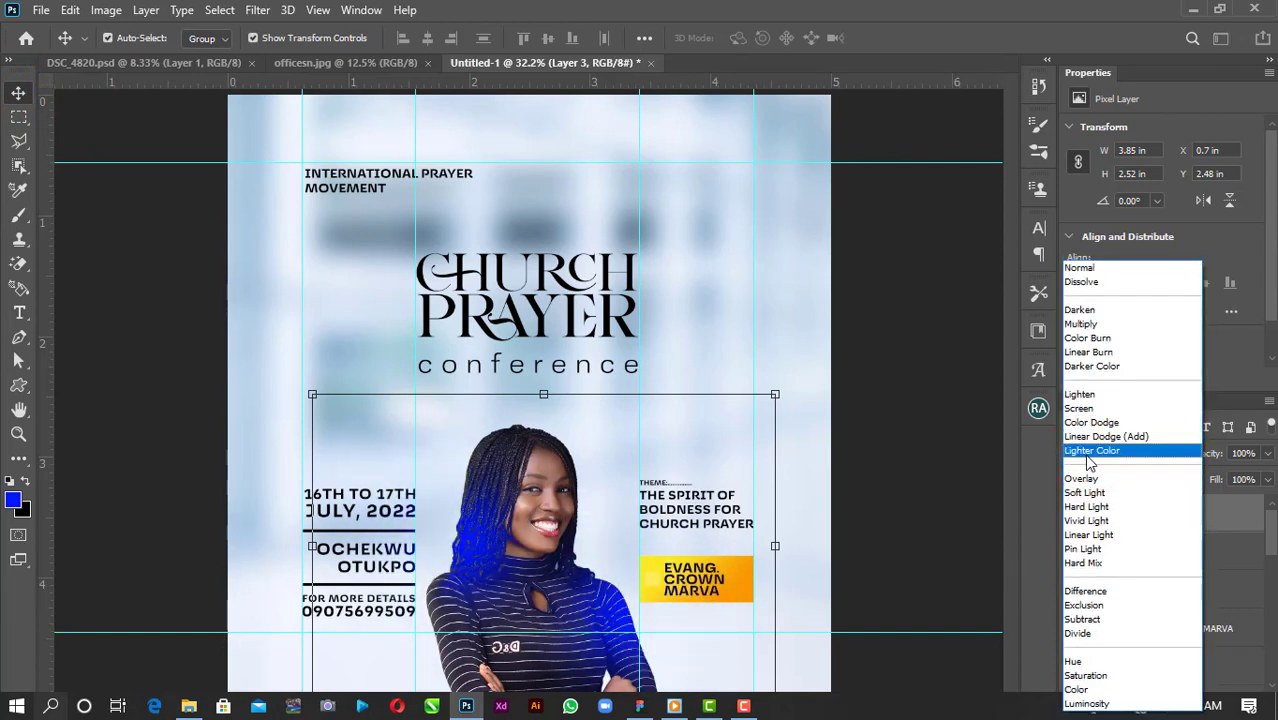
key("Down")
key("Down")
key("Down")
key("Down")
key("Down")
key("Down")
key("Down")
key("Down")
key("Down")
key("Down")
key("Down")
key("Down")
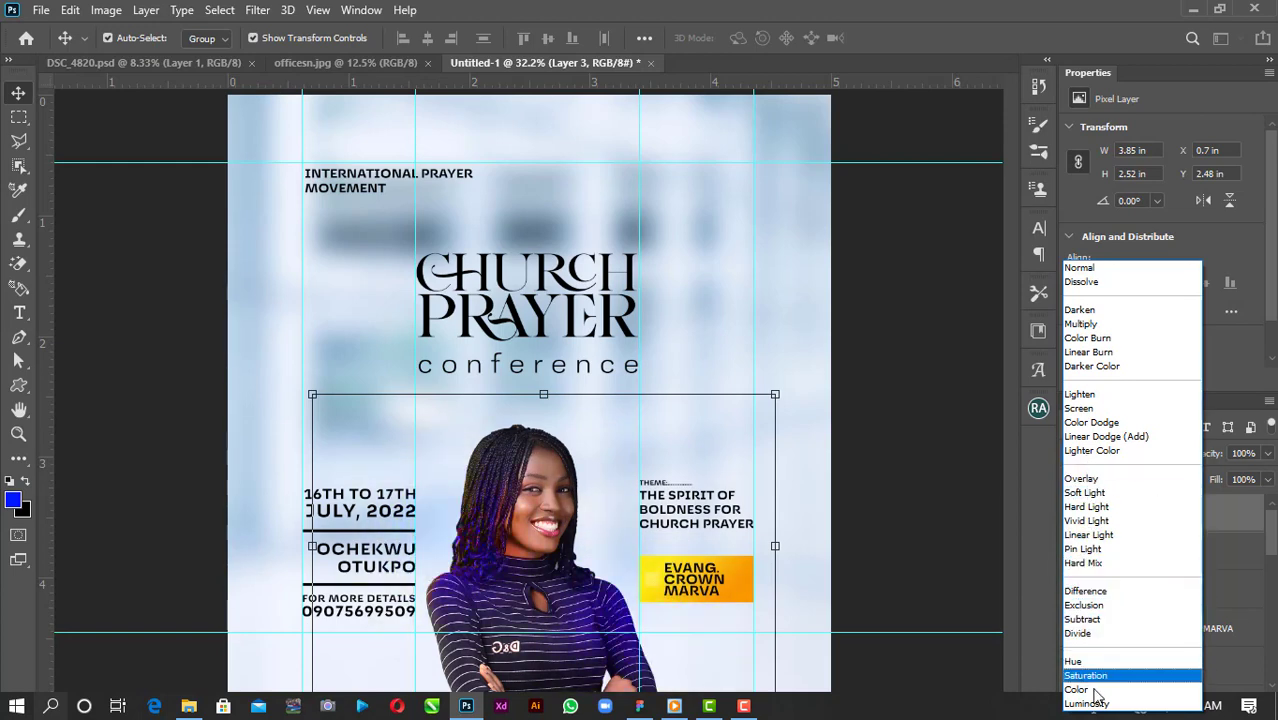
key("Up")
key("Down")
key("Down")
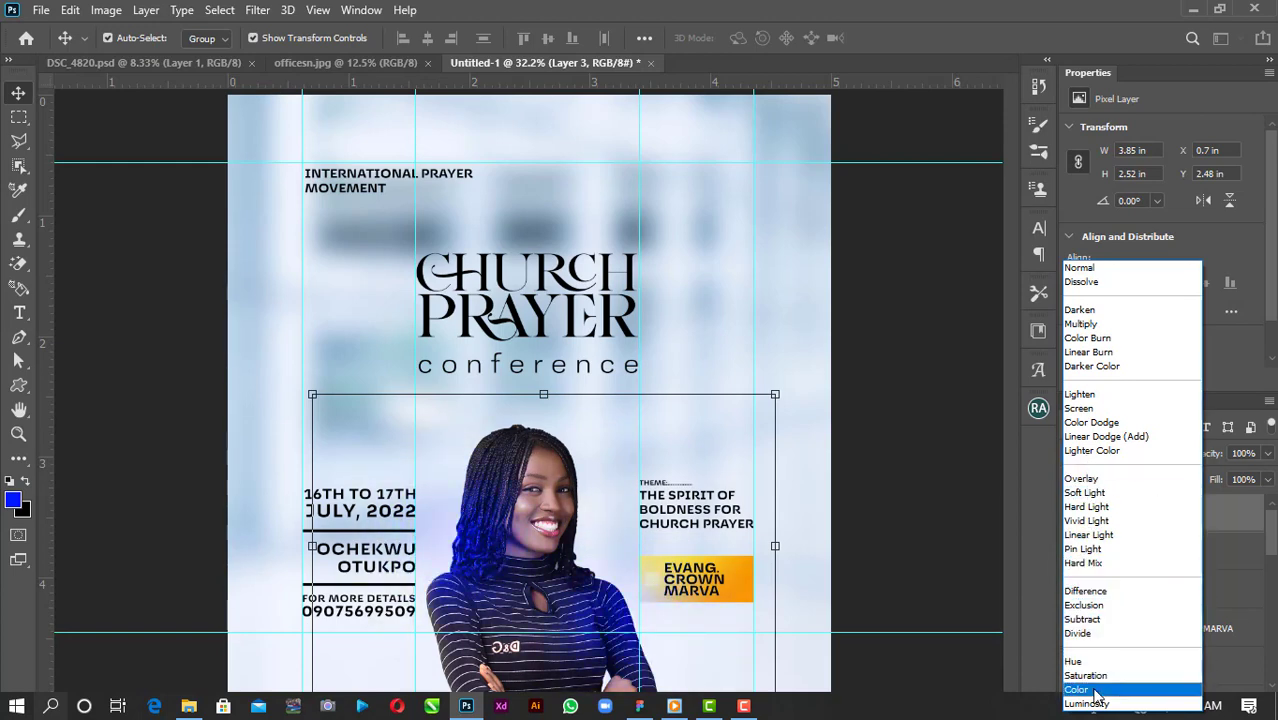
left_click(1094, 690)
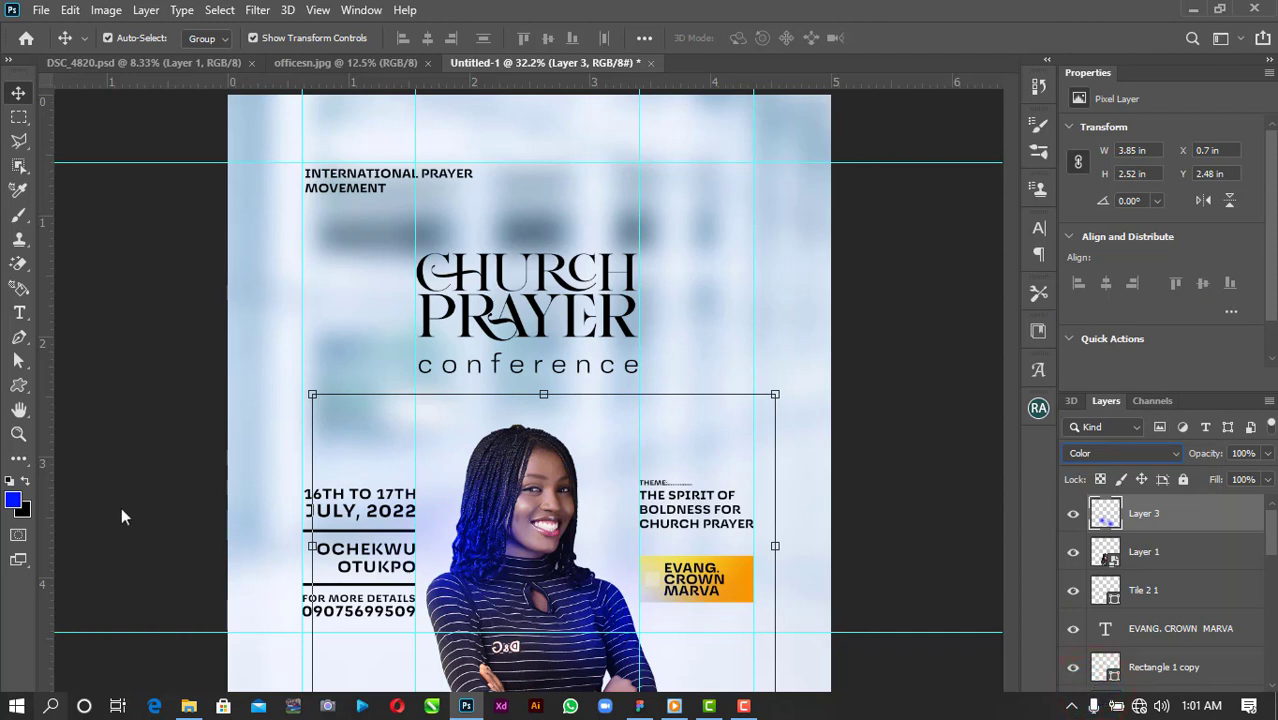
Change the foreground to red #ff0000 and brush red across the woman's shirt.
left_click(14, 502)
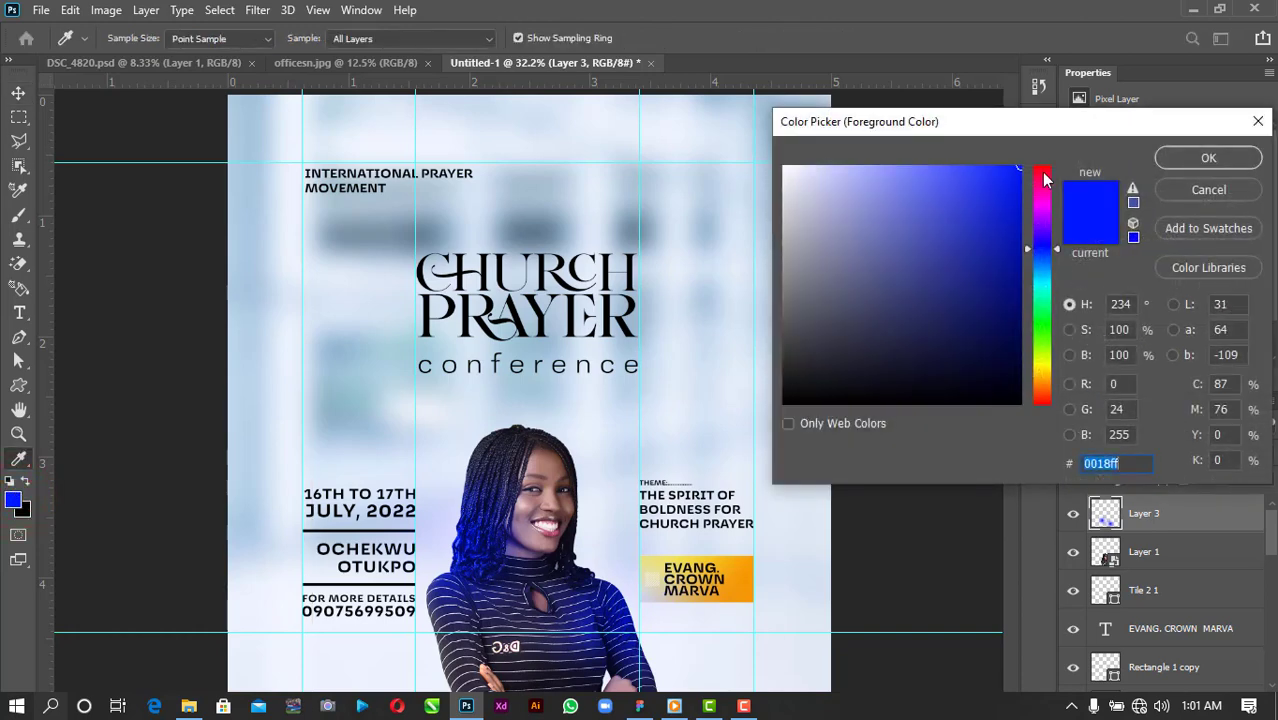
left_click_drag(1045, 178, 1071, 148)
left_click(1195, 160)
key("v")
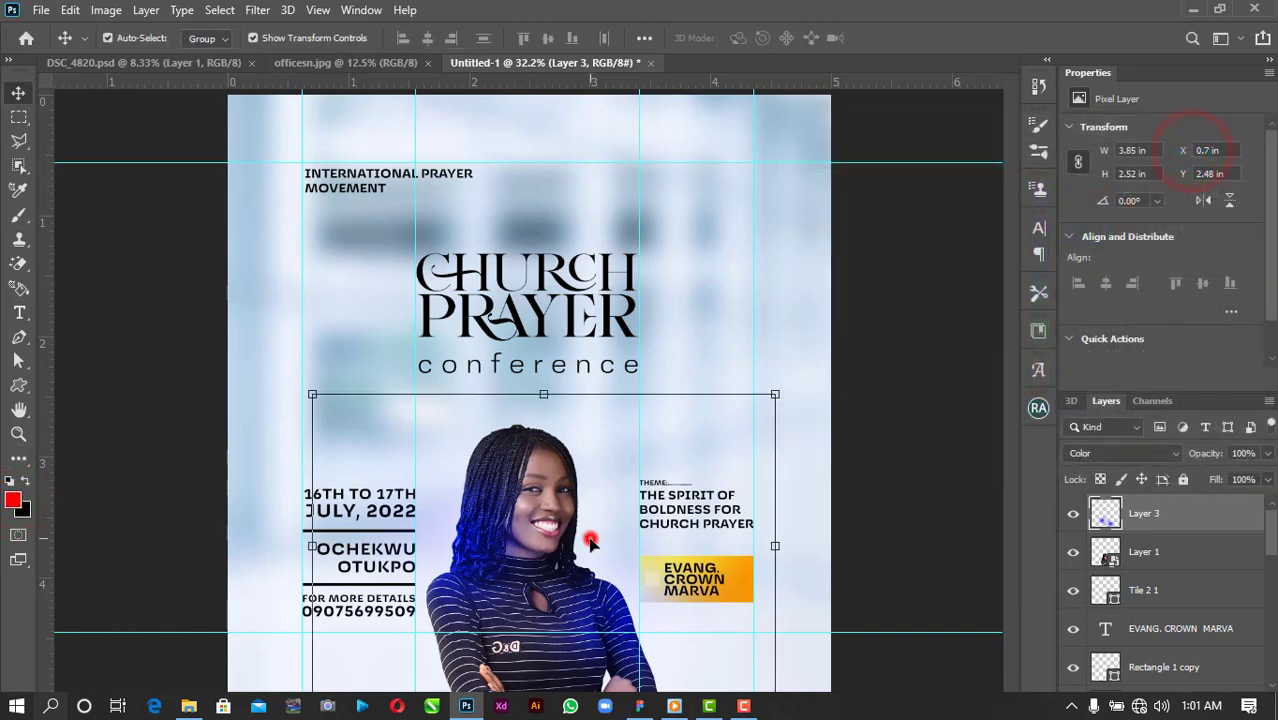
key("b")
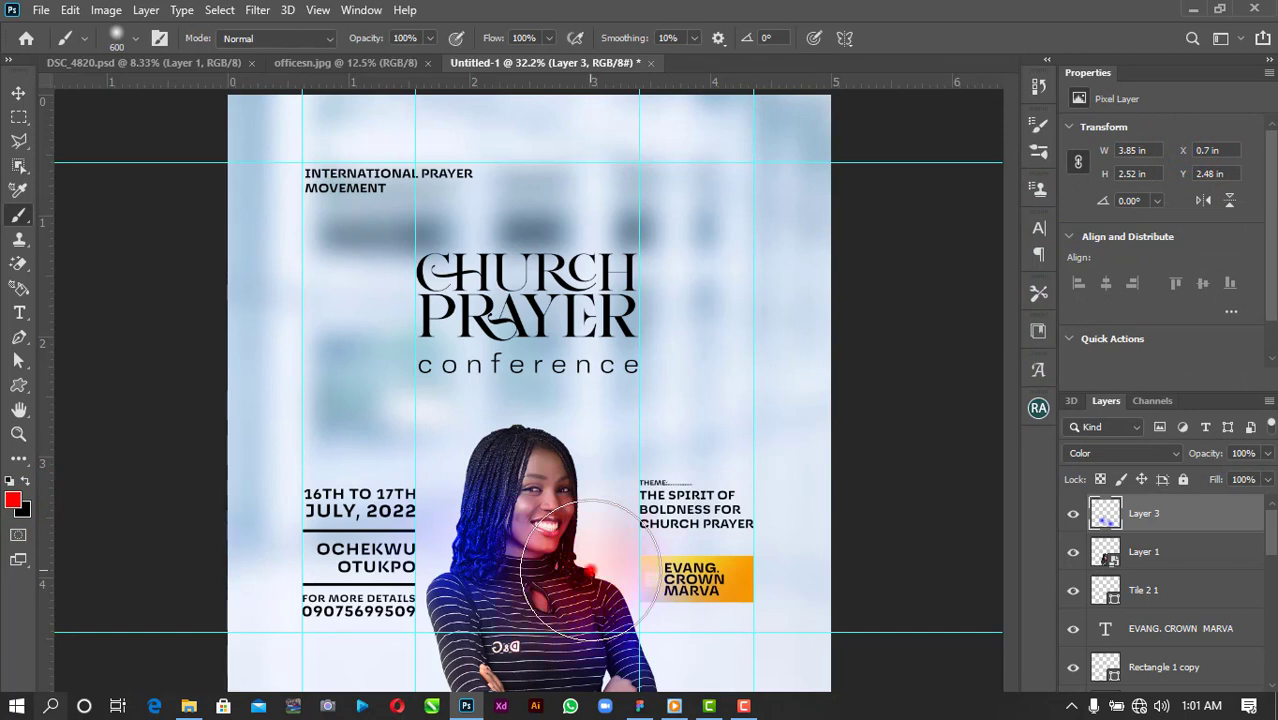
key("ctrl+z")
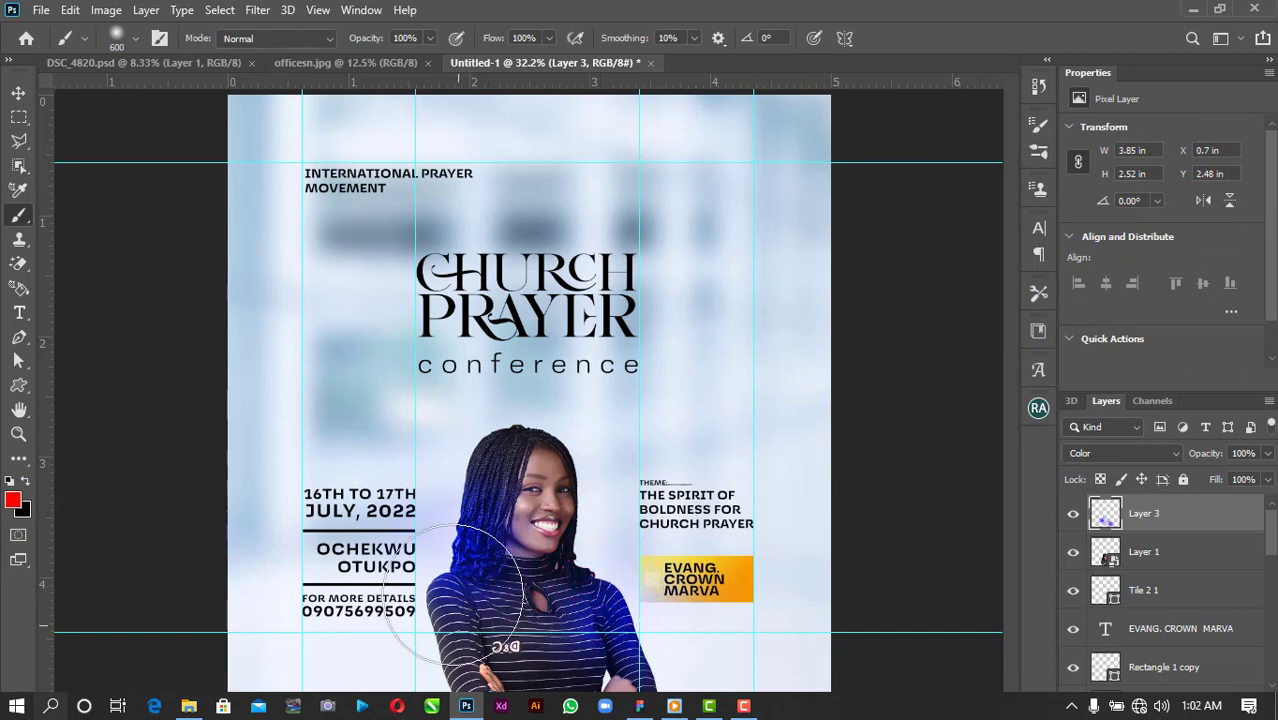
mouse_move(452, 596)
left_mouse_down()
mouse_move(442, 590)
mouse_move(585, 528)
mouse_move(645, 598)
left_mouse_up()
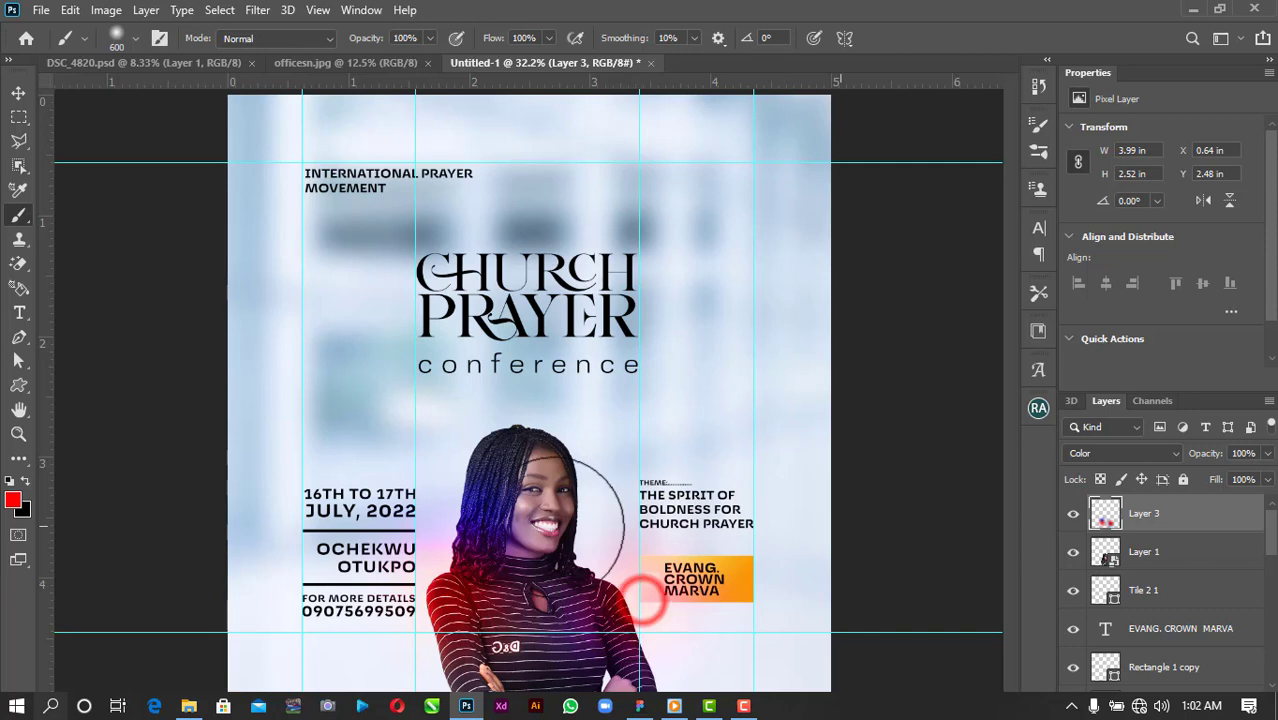
left_click(19, 92)
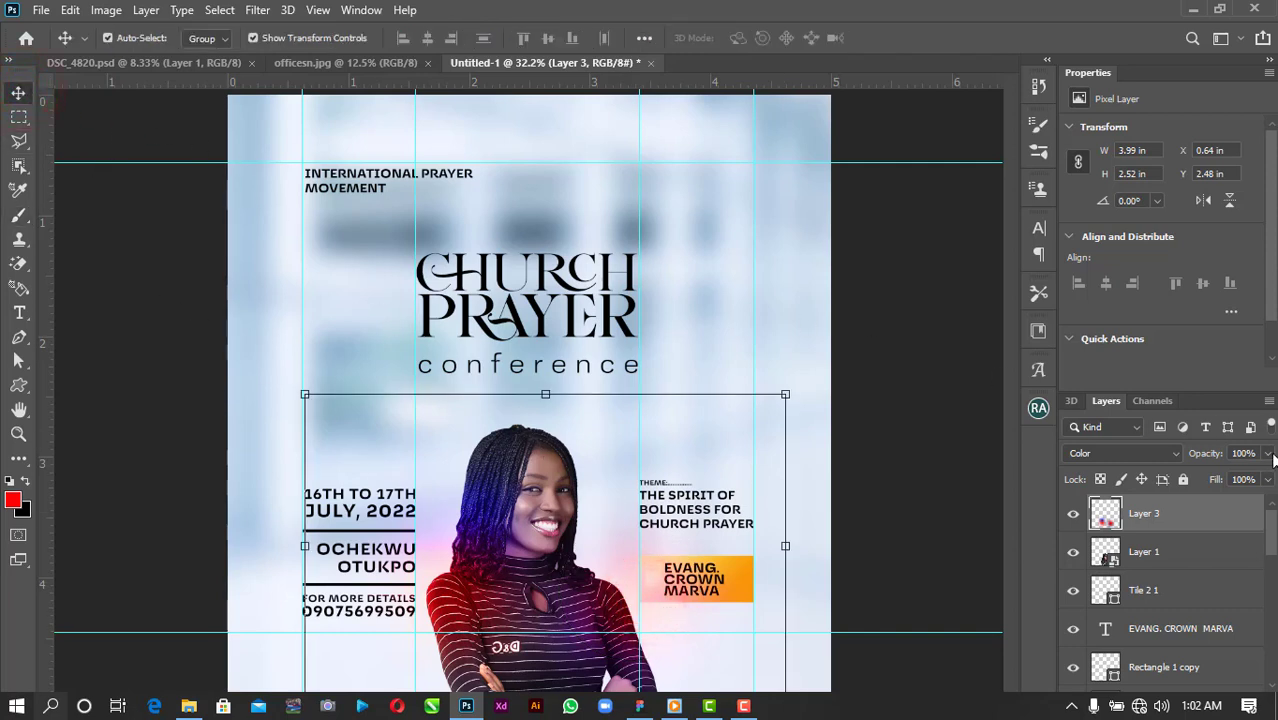
Lower the tint layer's opacity to about half.
left_click(1267, 453)
left_click_drag(1258, 485, 1217, 482)
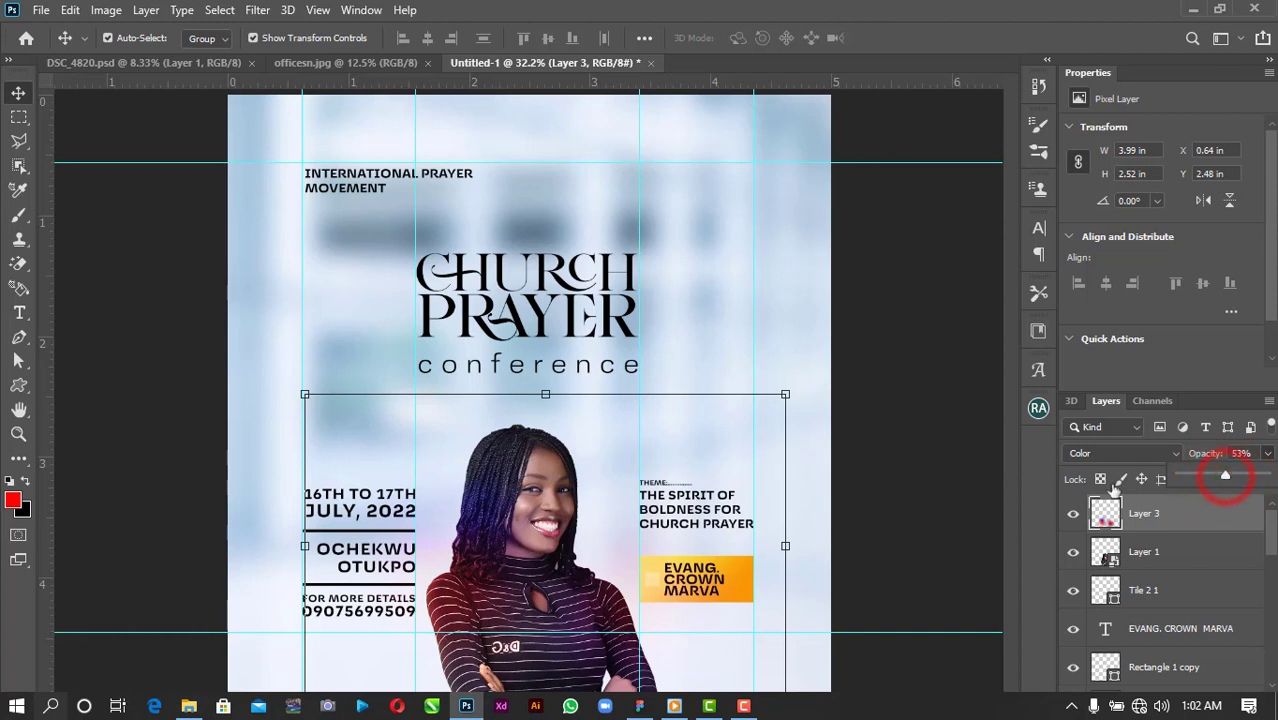
left_click(938, 495)
scroll(1140, 592, "down", 4)
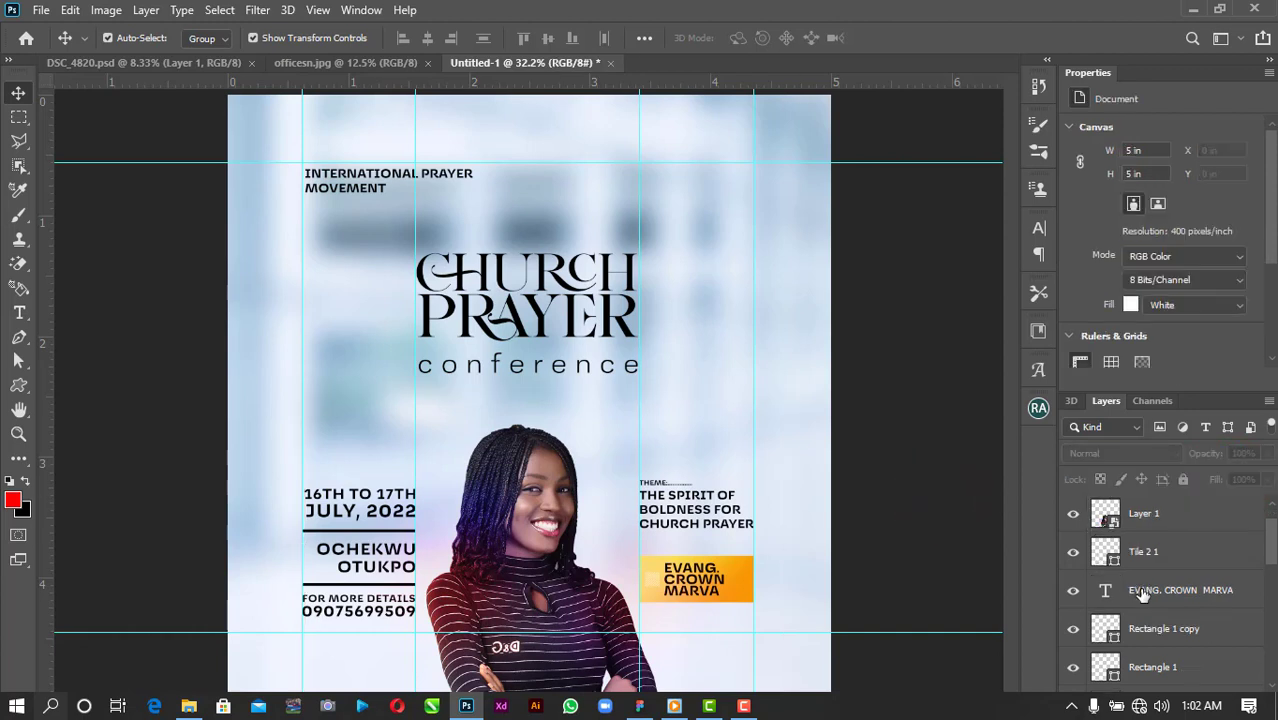
scroll(1140, 592, "up", 2)
scroll(1142, 593, "up", 2)
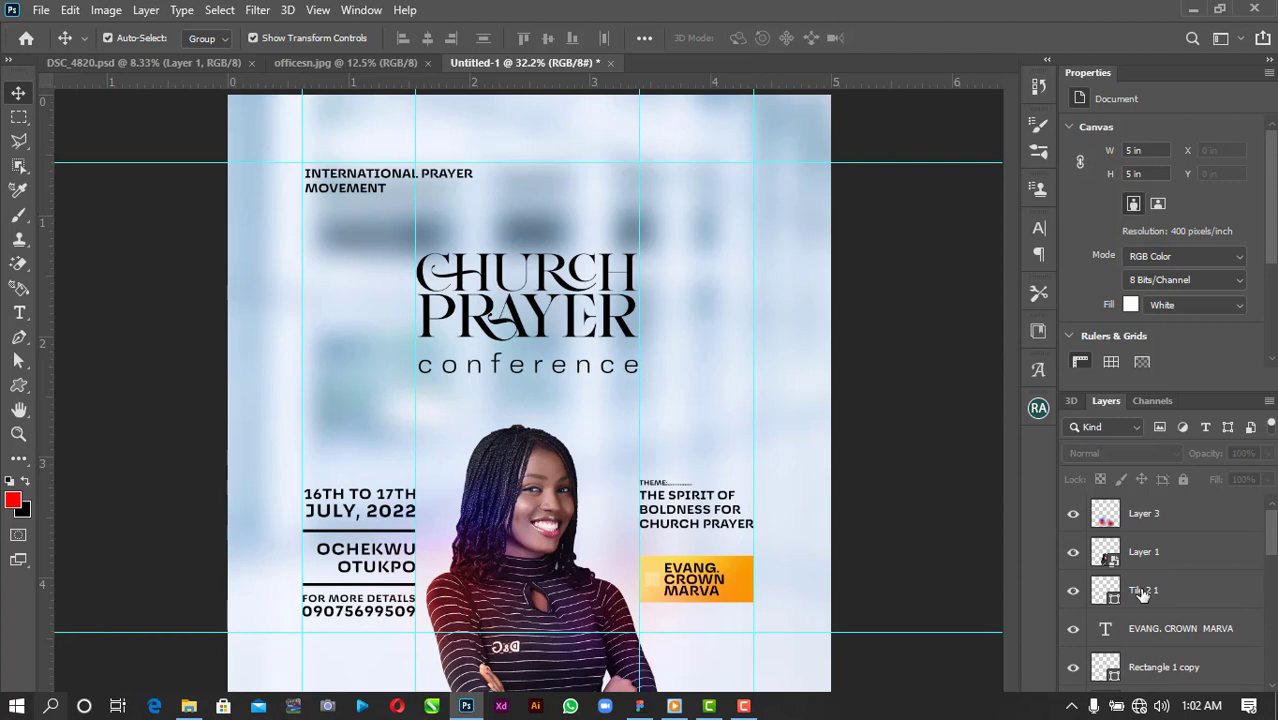
left_click(1163, 632)
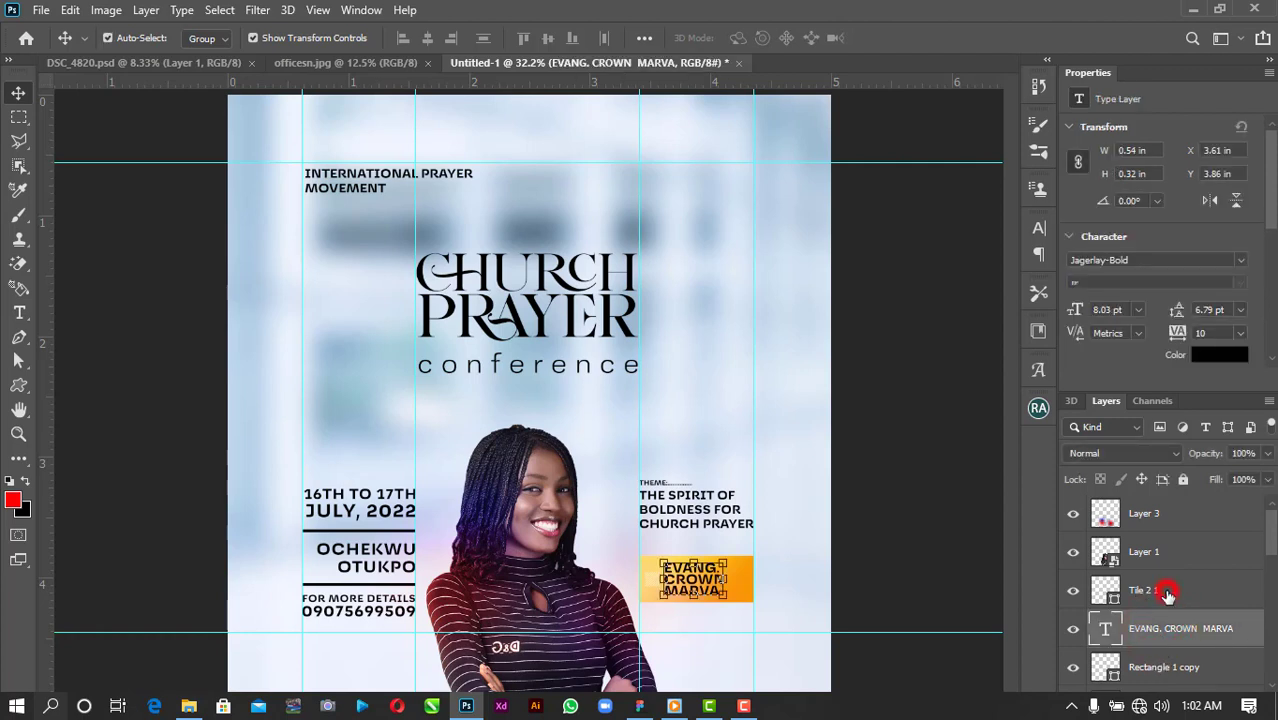
left_click(1167, 594)
left_click(1178, 630, "ctrl")
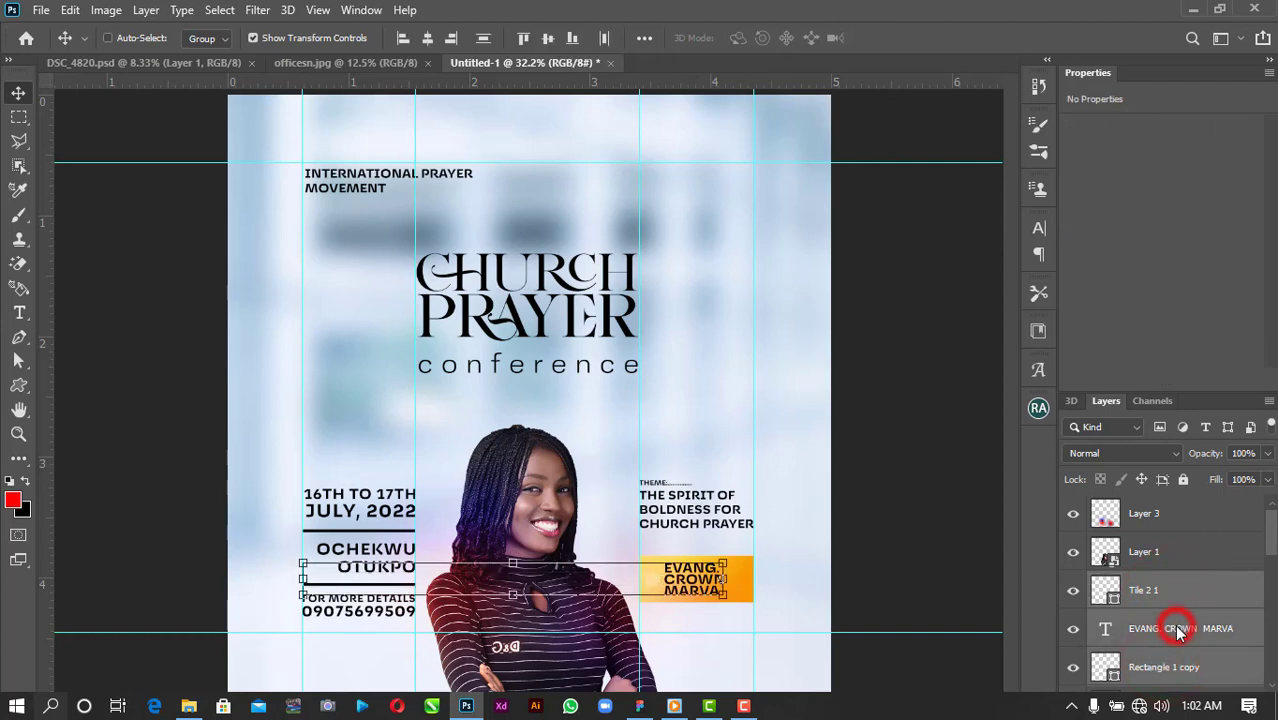
left_click(1175, 590)
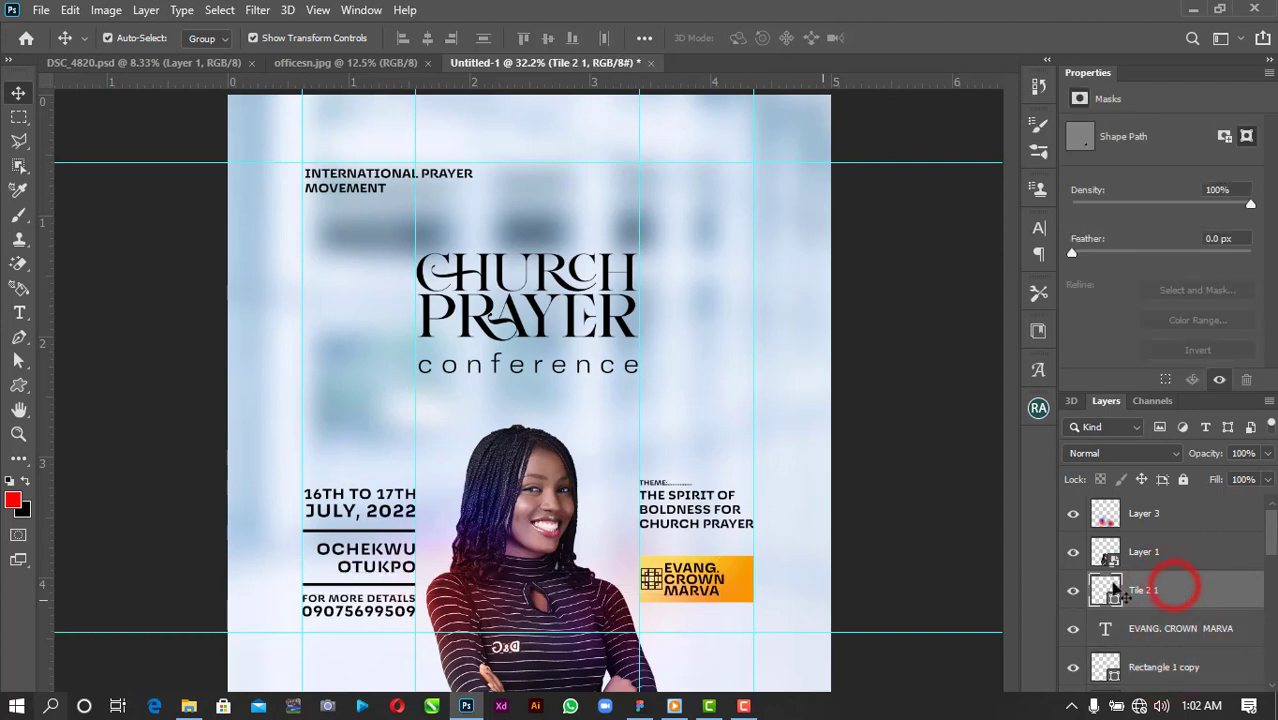
left_click(745, 578)
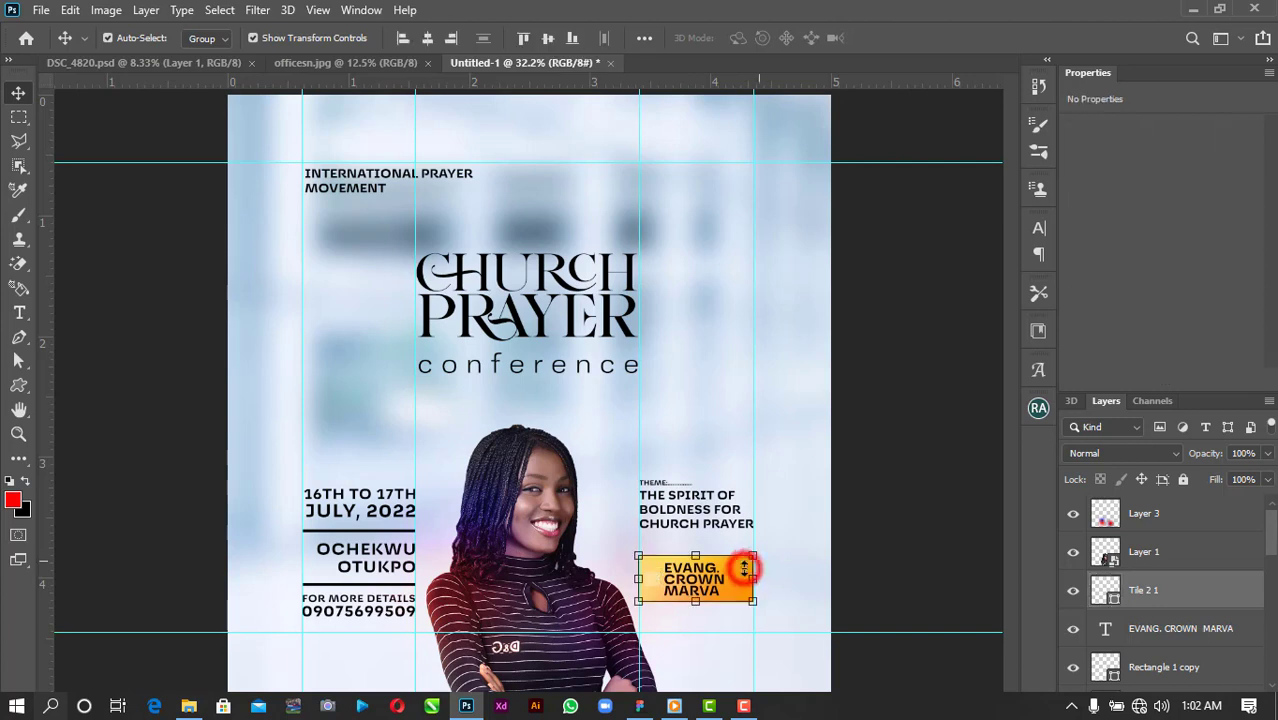
left_click(1195, 636, "shift")
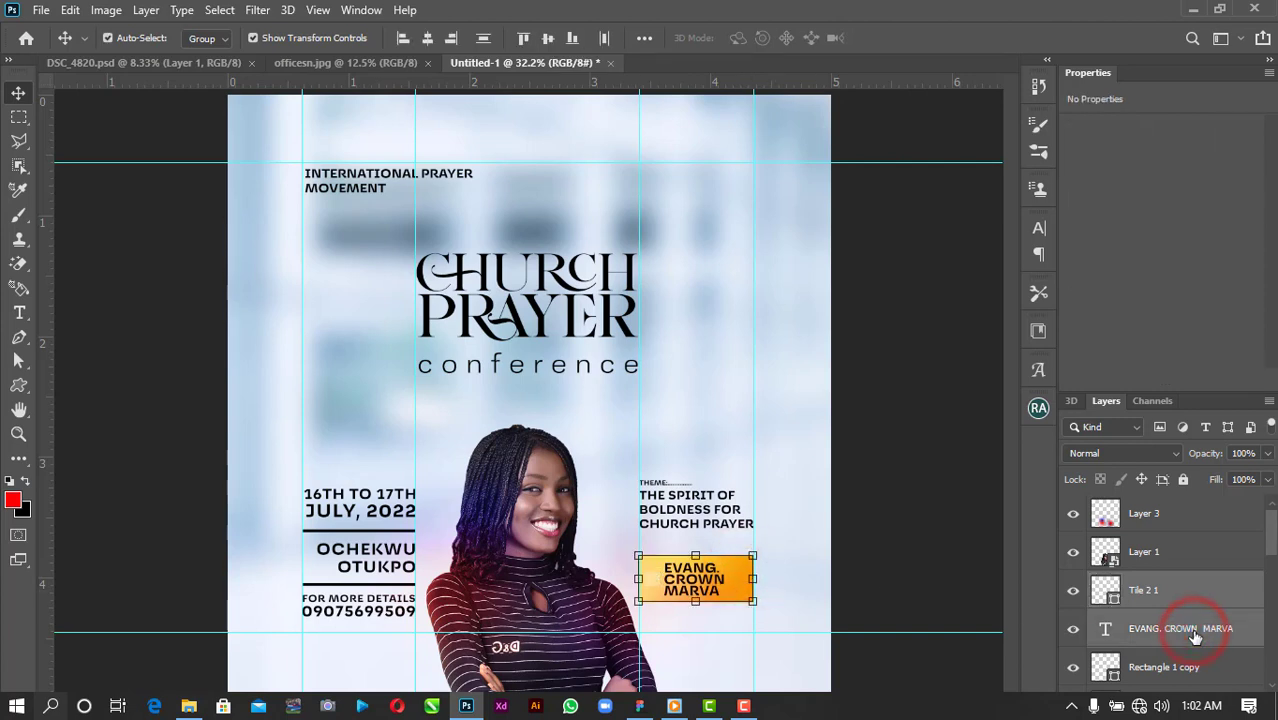
left_click_drag(1199, 572, 1207, 502)
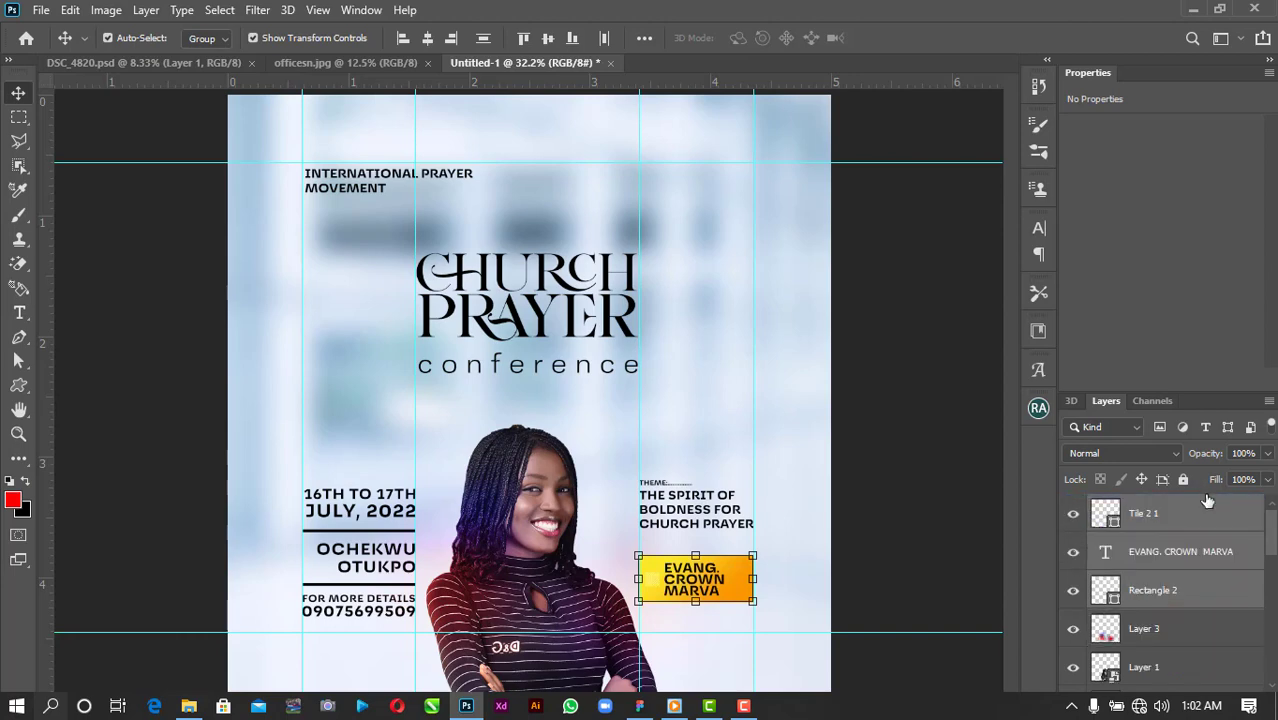
left_click(980, 448)
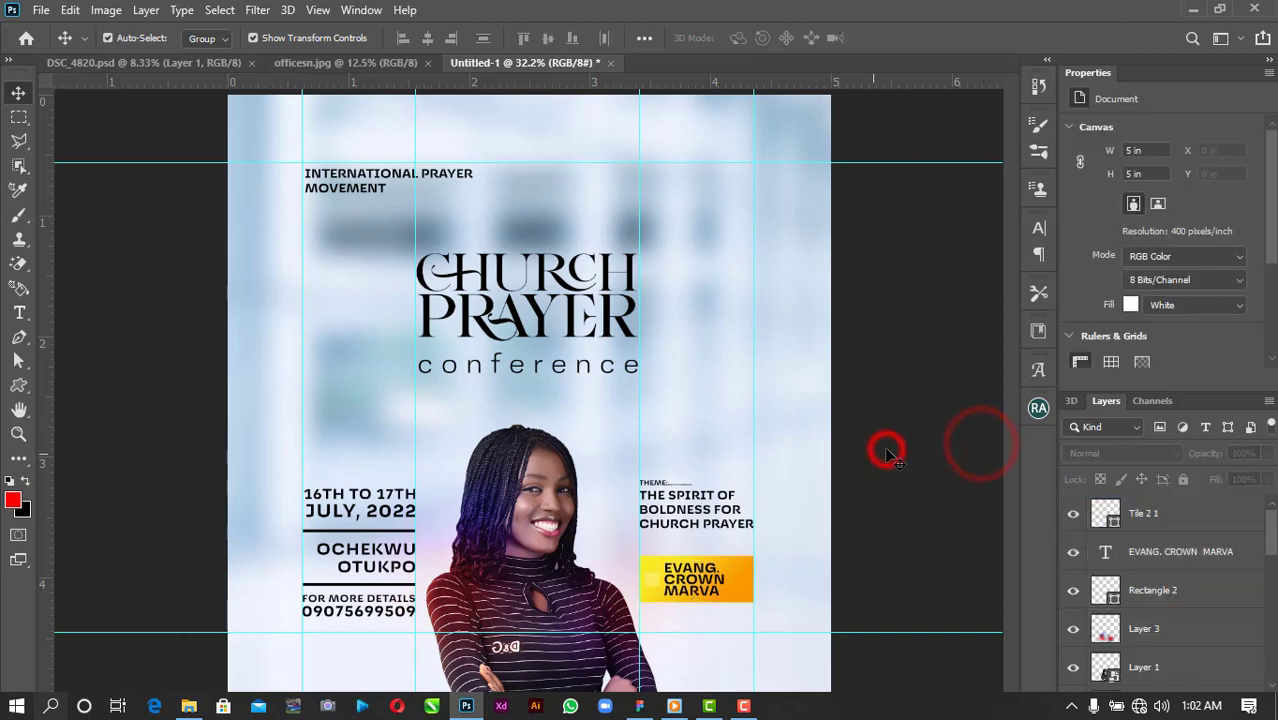
scroll(530, 397, "down", 1)
scroll(362, 428, "down", 1)
scroll(362, 428, "up", 2)
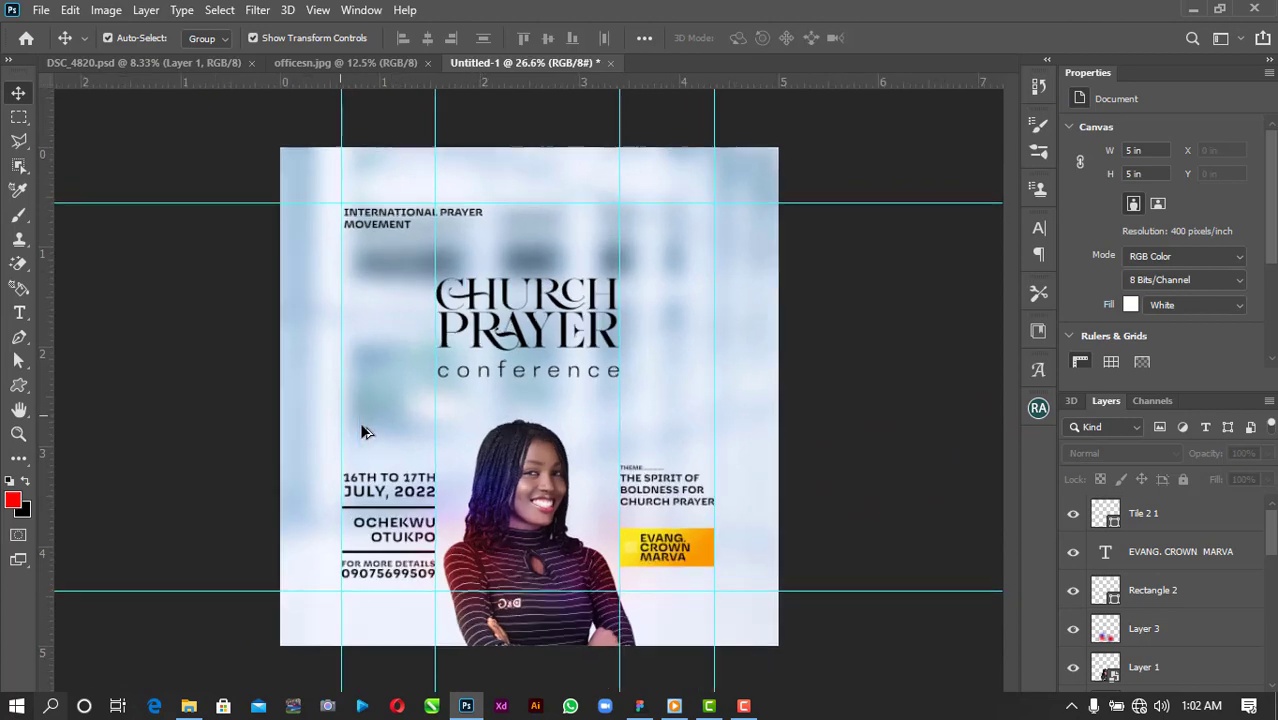
Open the Camera Raw Filter on the portrait layer.
left_click(527, 447)
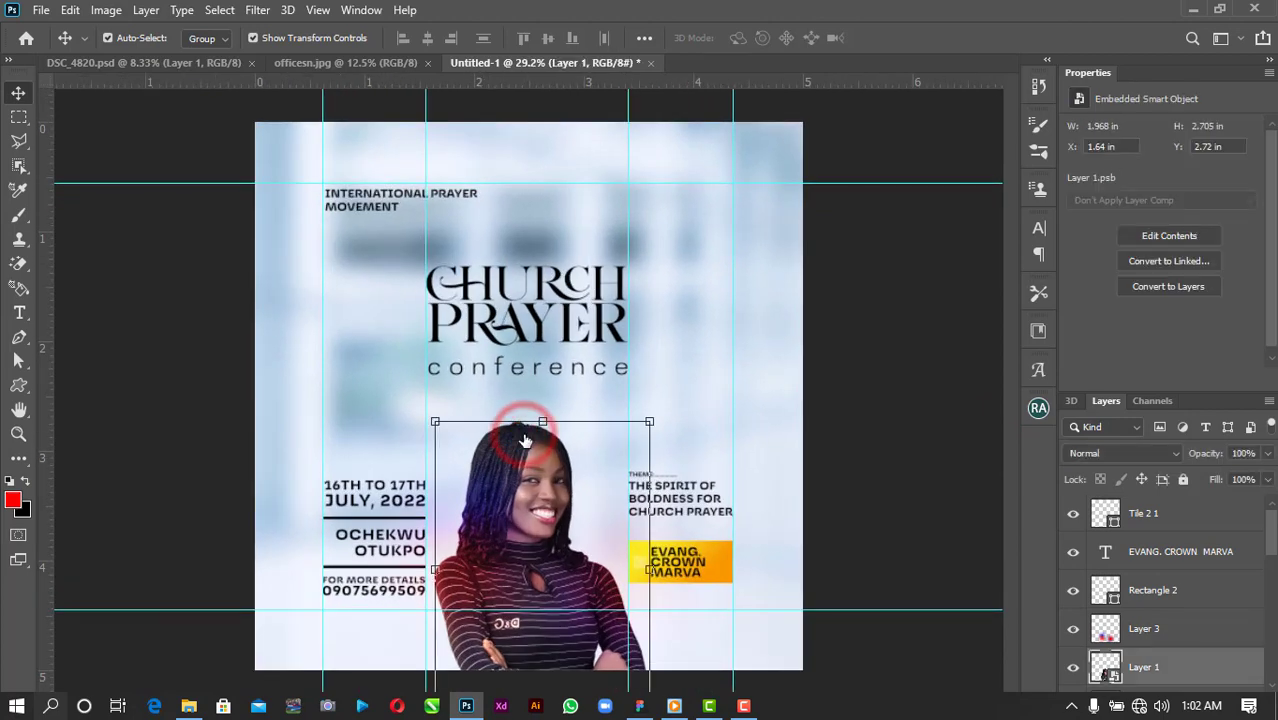
left_click(257, 10)
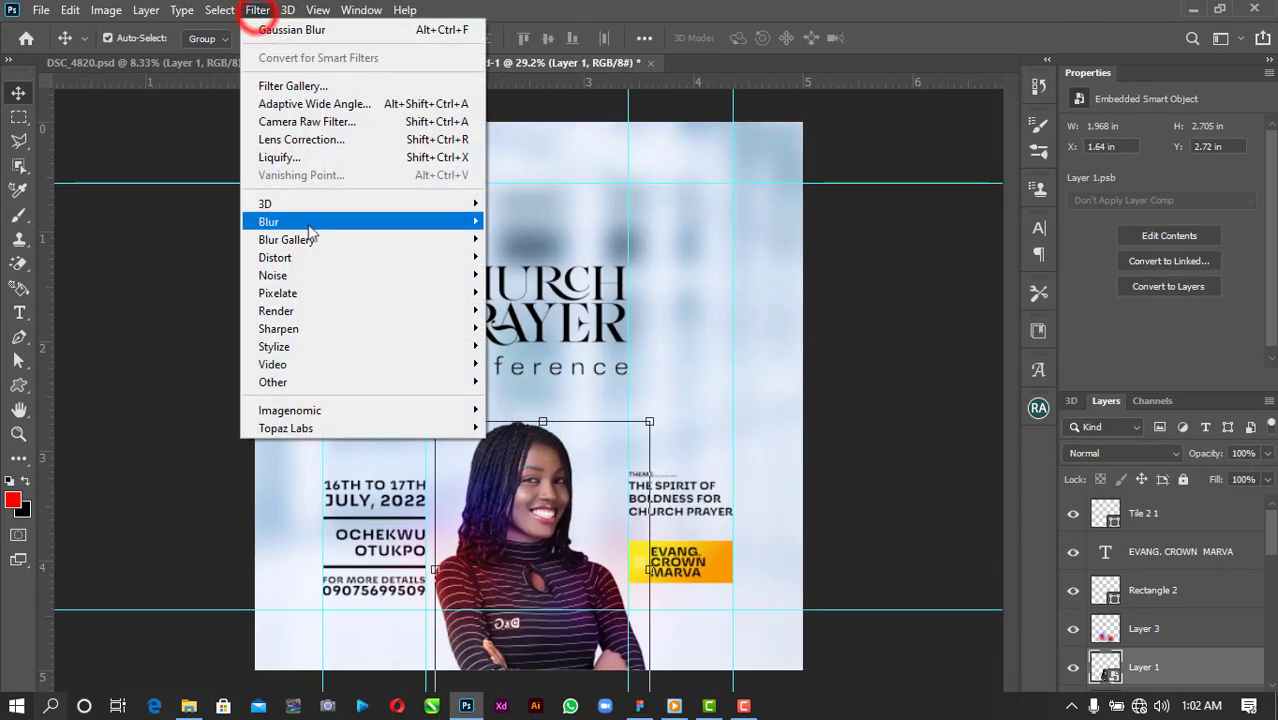
mouse_move(308, 224)
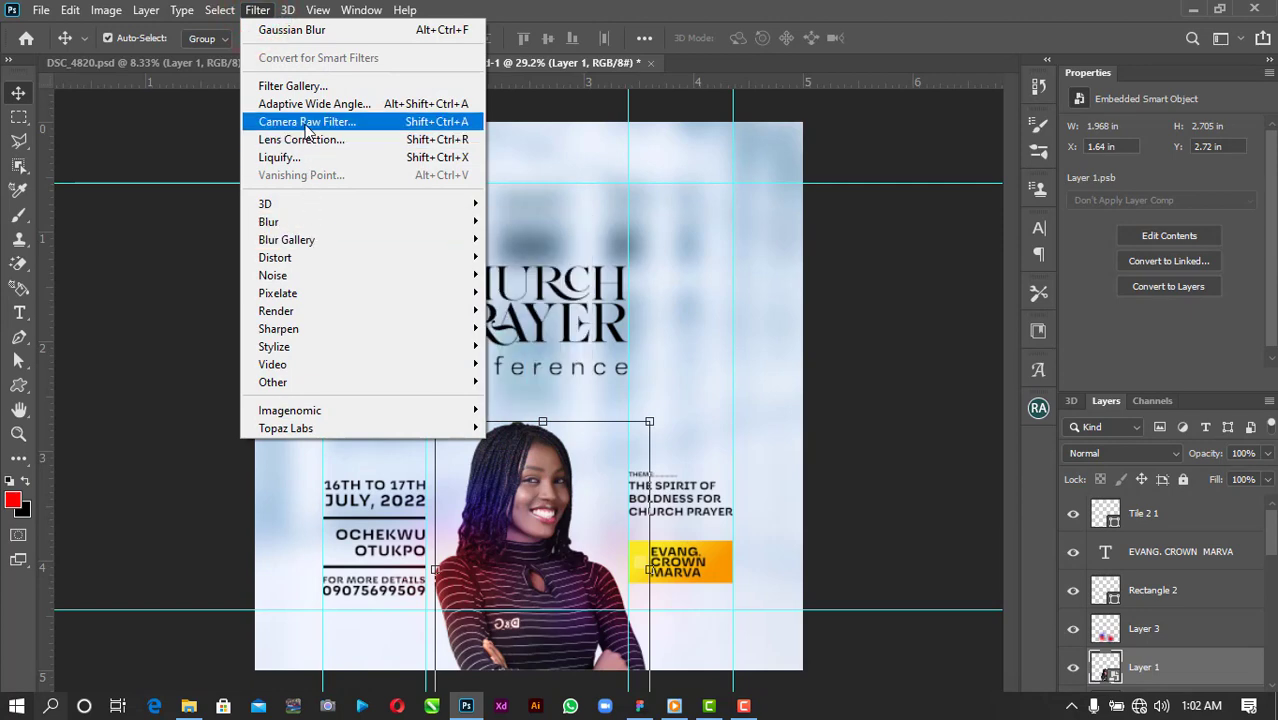
left_click(302, 122)
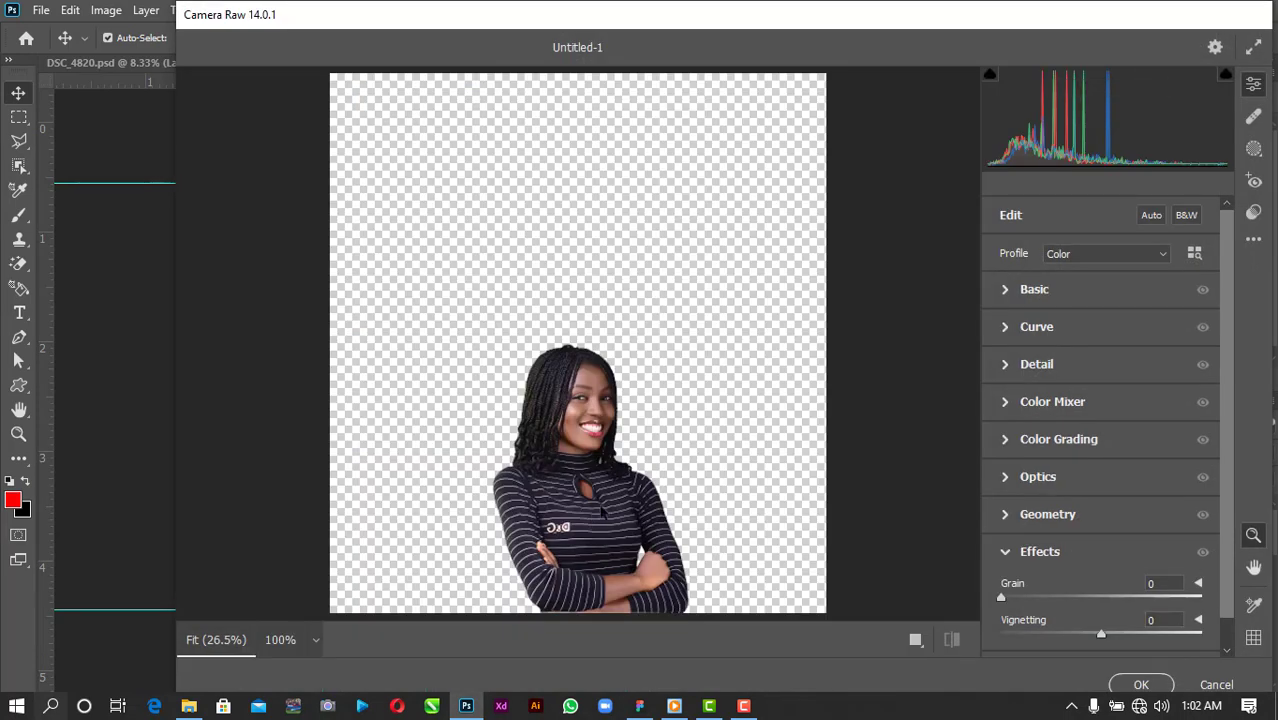
Set Contrast +45, Texture +53 and Vibrance -33 in the Basic panel.
left_click(1005, 289)
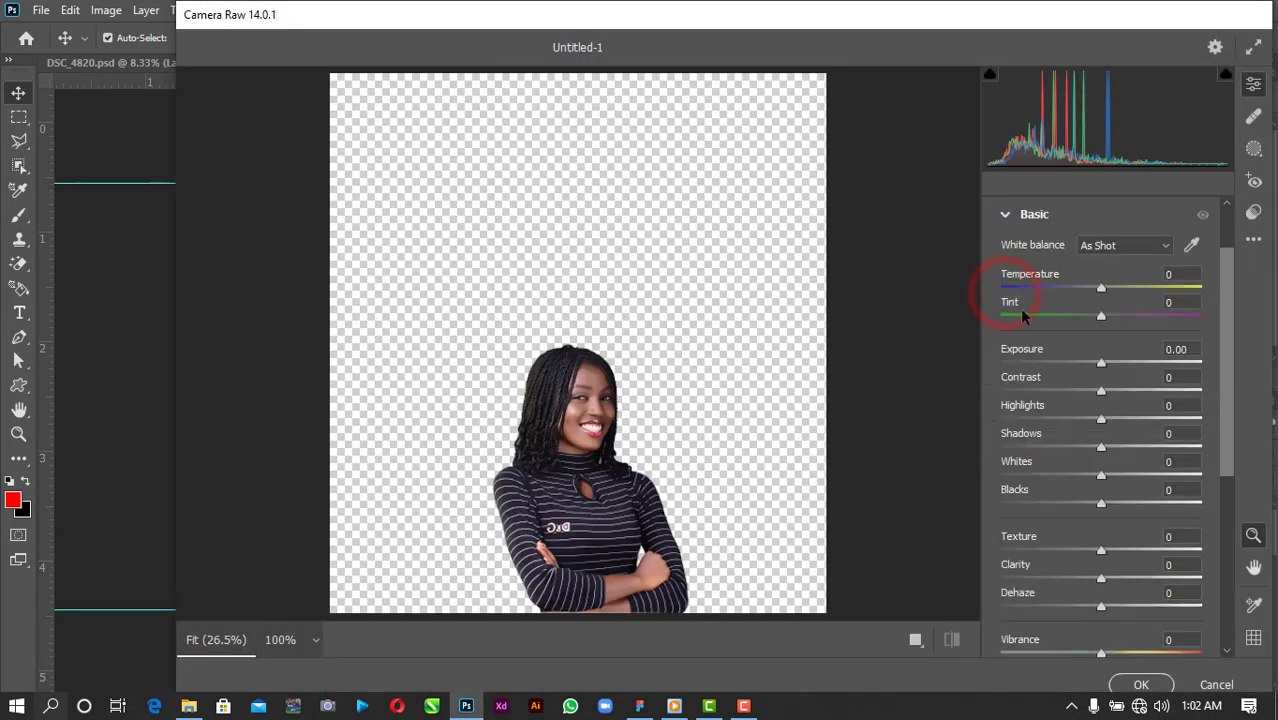
left_click_drag(1104, 394, 1150, 398)
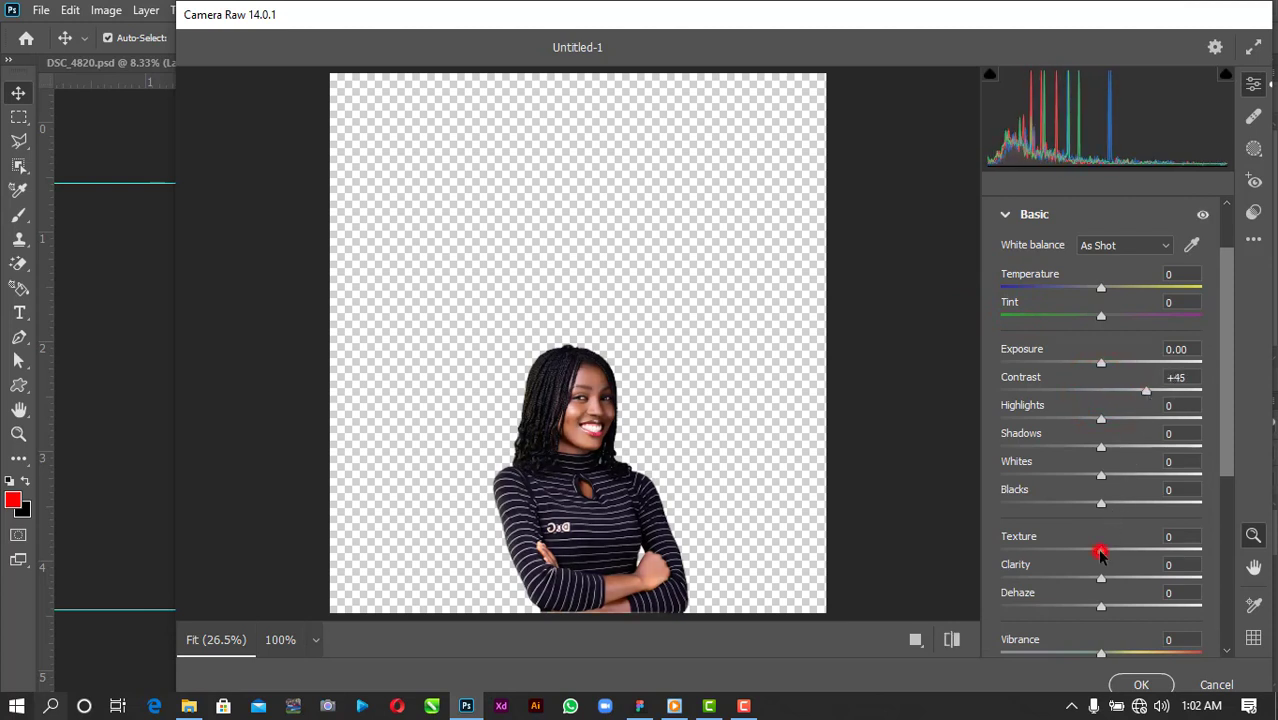
left_click_drag(1100, 553, 1155, 551)
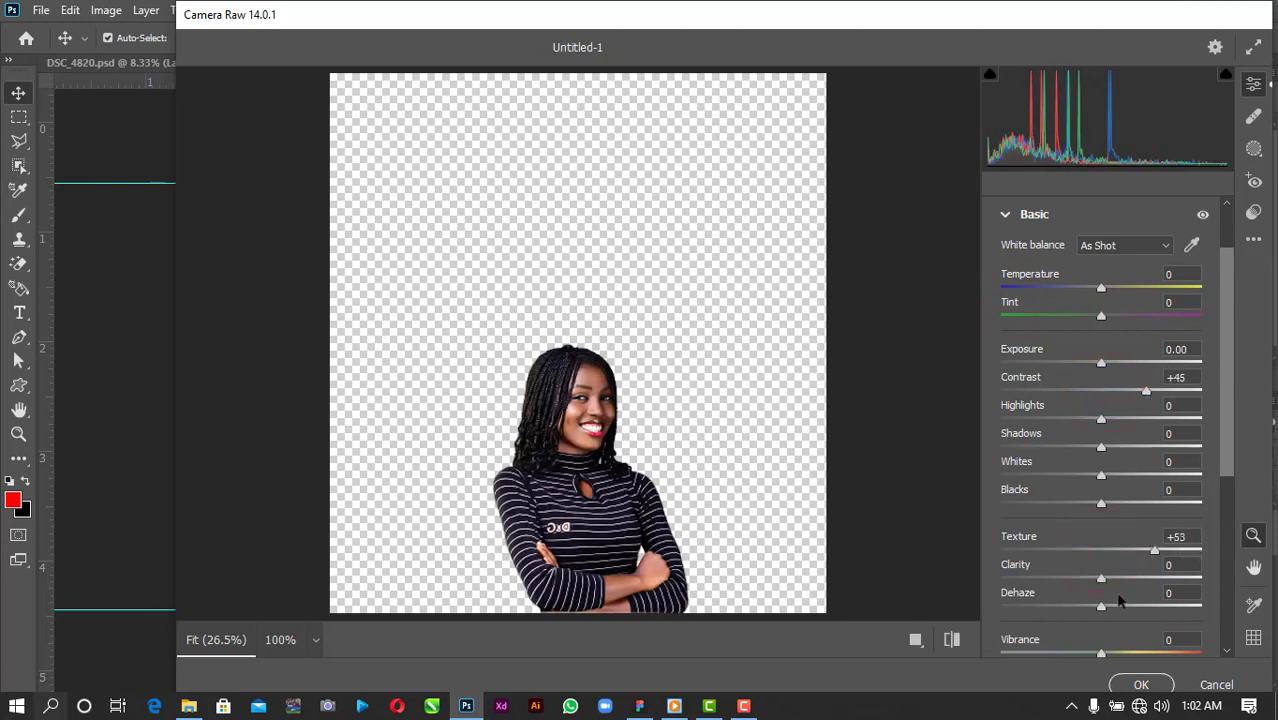
scroll(1106, 618, "down", 1)
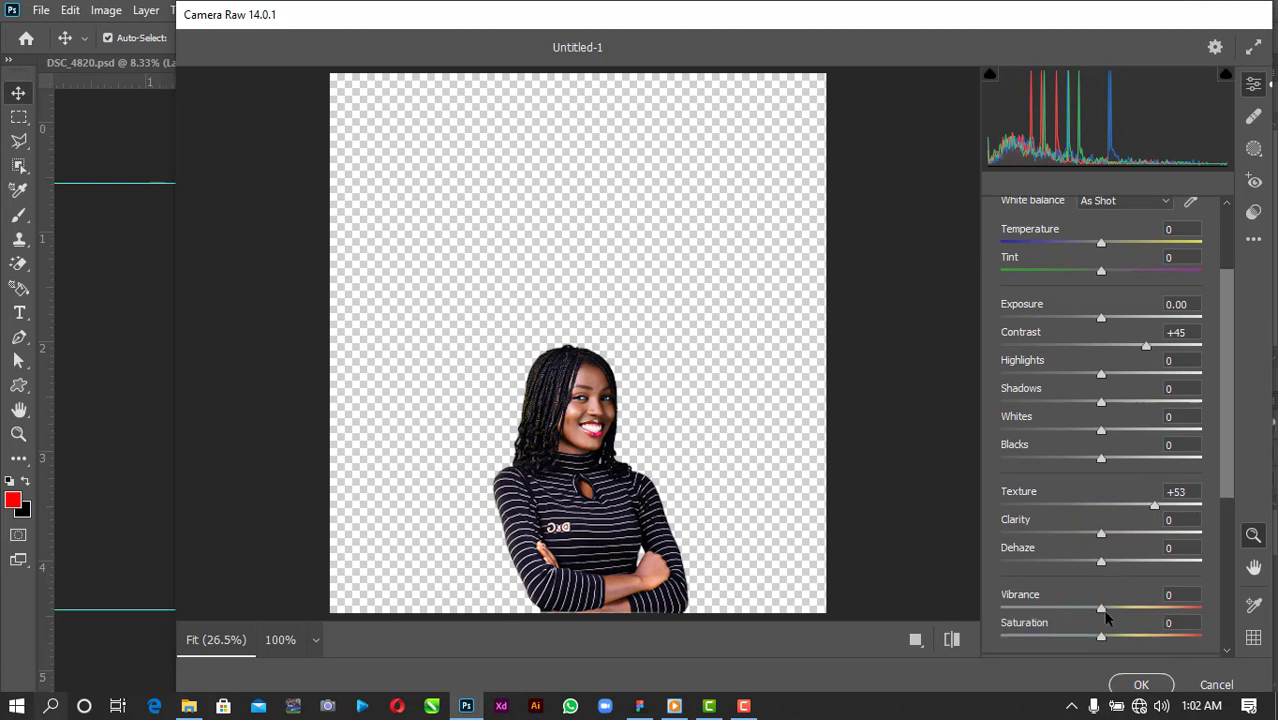
left_click_drag(1104, 611, 1070, 611)
left_click(1101, 638)
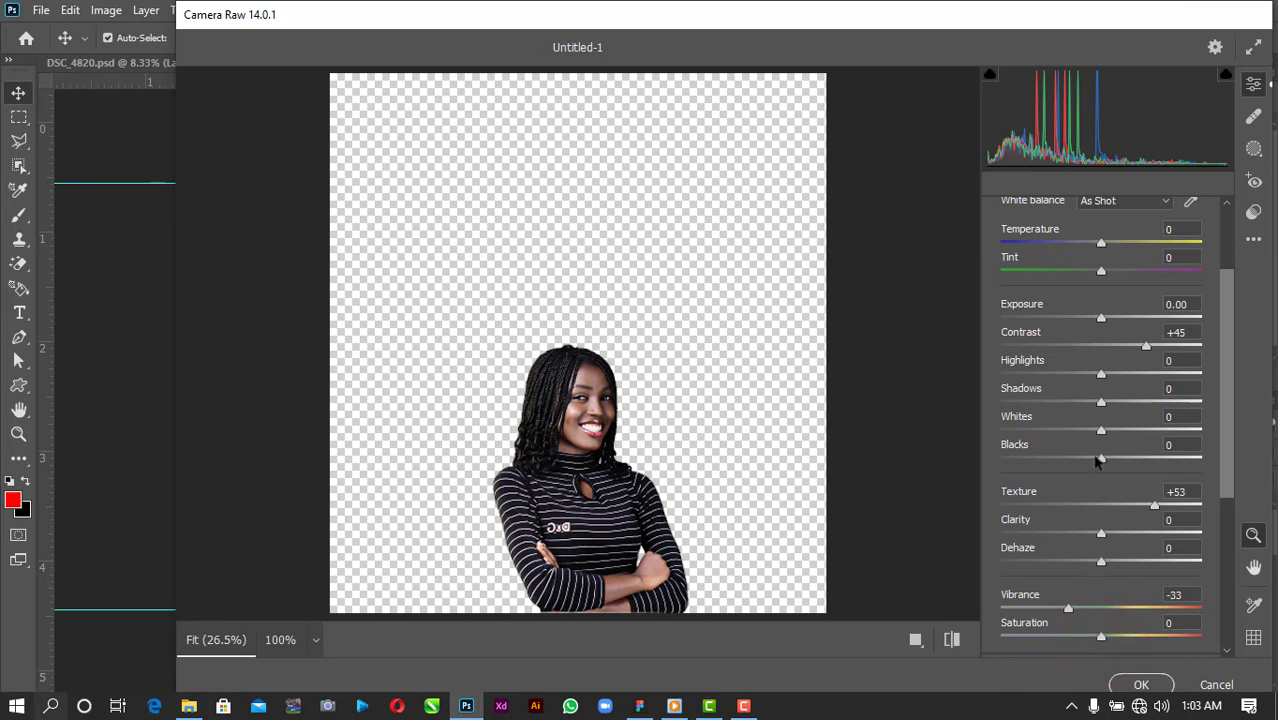
Lower Shadows and Highlights, Saturation -16, add Clarity, Sharpening 56, and apply.
mouse_move(1055, 410)
left_mouse_down()
mouse_move(1027, 408)
mouse_move(1164, 419)
mouse_move(1077, 432)
mouse_move(1058, 428)
mouse_move(1063, 417)
left_mouse_up()
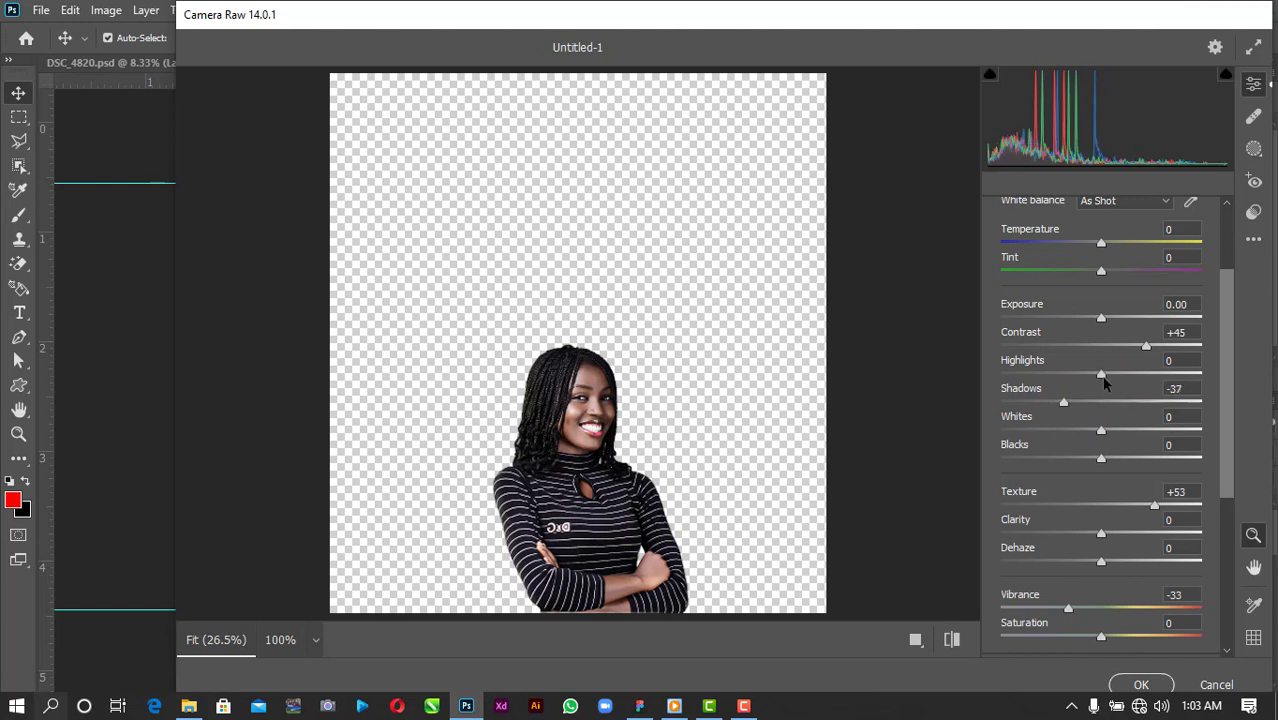
mouse_move(1102, 376)
left_mouse_down()
mouse_move(1019, 374)
mouse_move(1099, 385)
left_mouse_up()
scroll(1103, 550, "down", 2)
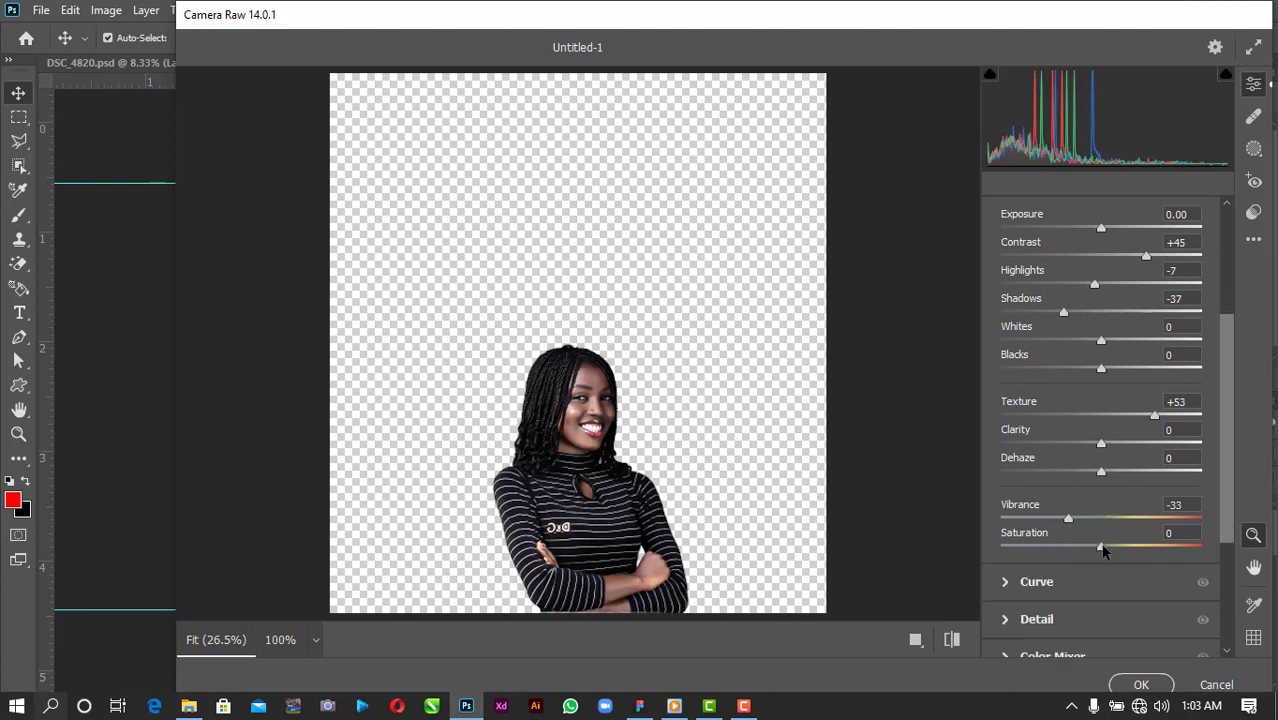
left_click_drag(1103, 550, 1087, 555)
mouse_move(1100, 443)
left_mouse_down()
mouse_move(1160, 440)
mouse_move(1122, 450)
left_mouse_up()
scroll(1122, 450, "down", 2)
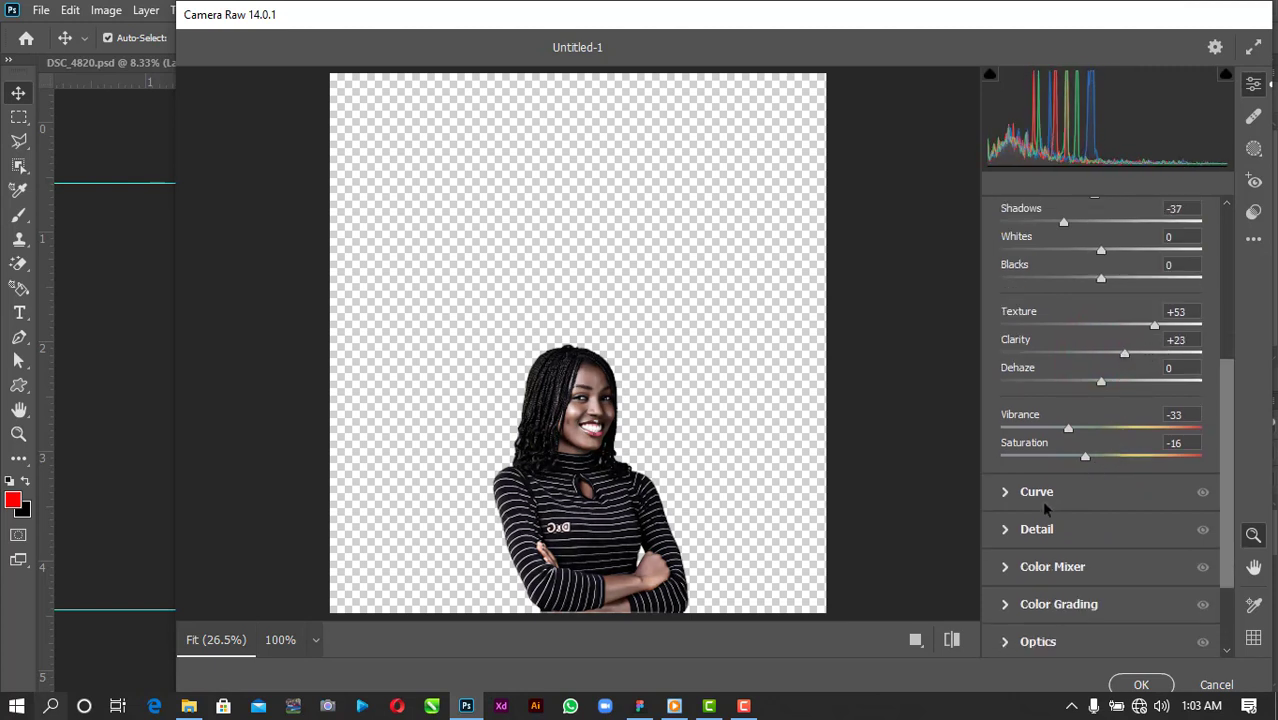
left_click(1006, 530)
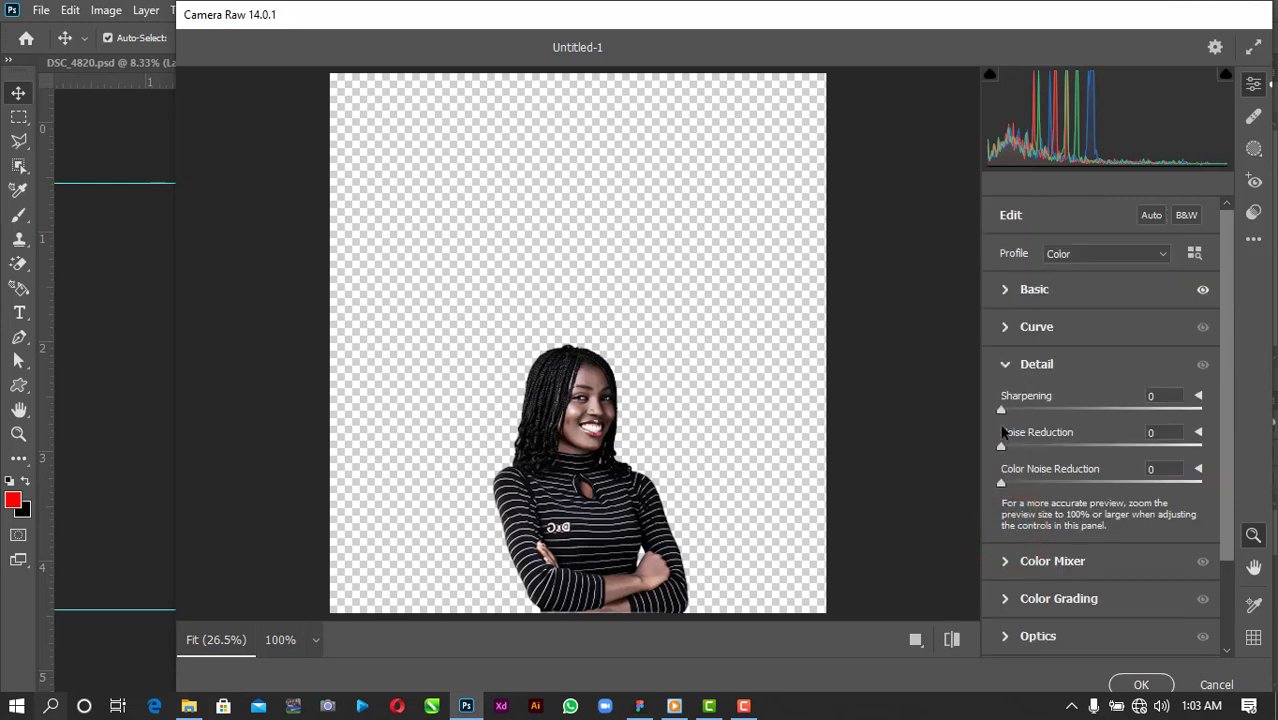
left_click_drag(1002, 413, 1077, 420)
left_click(1141, 684)
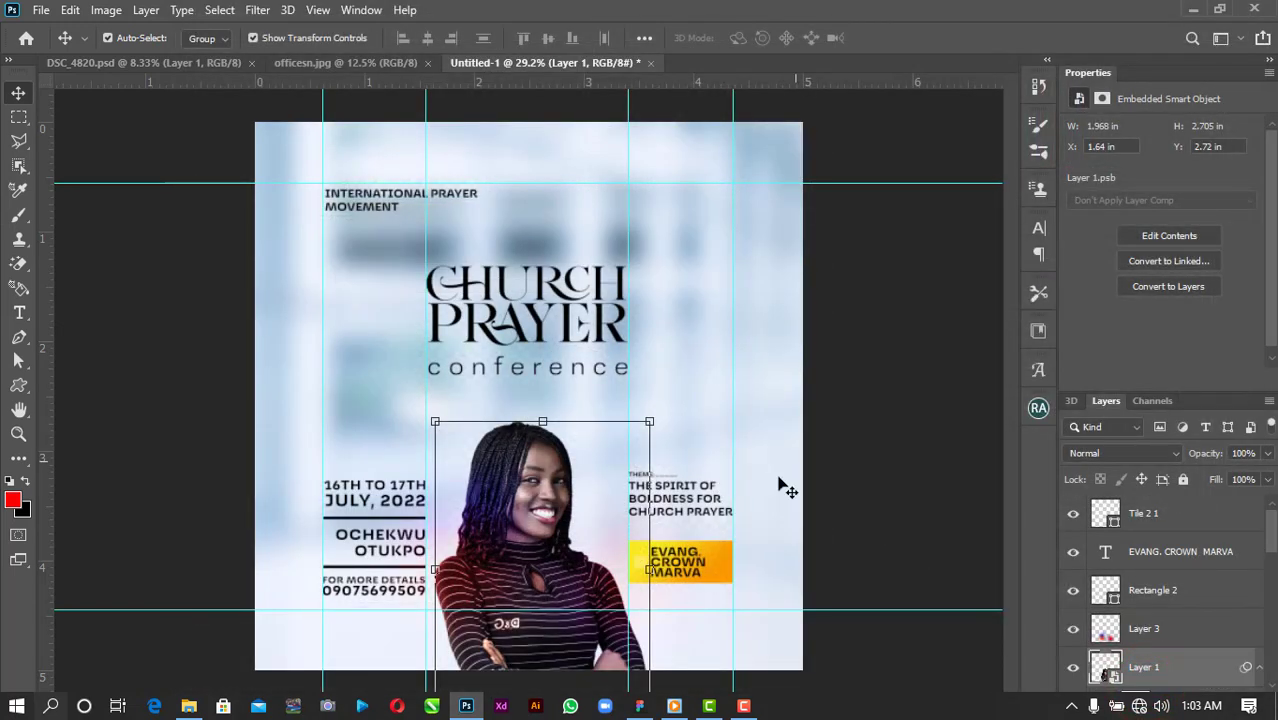
Duplicate the portrait layer and give the copy a solid white overlay style.
left_click(878, 384)
left_click(567, 462)
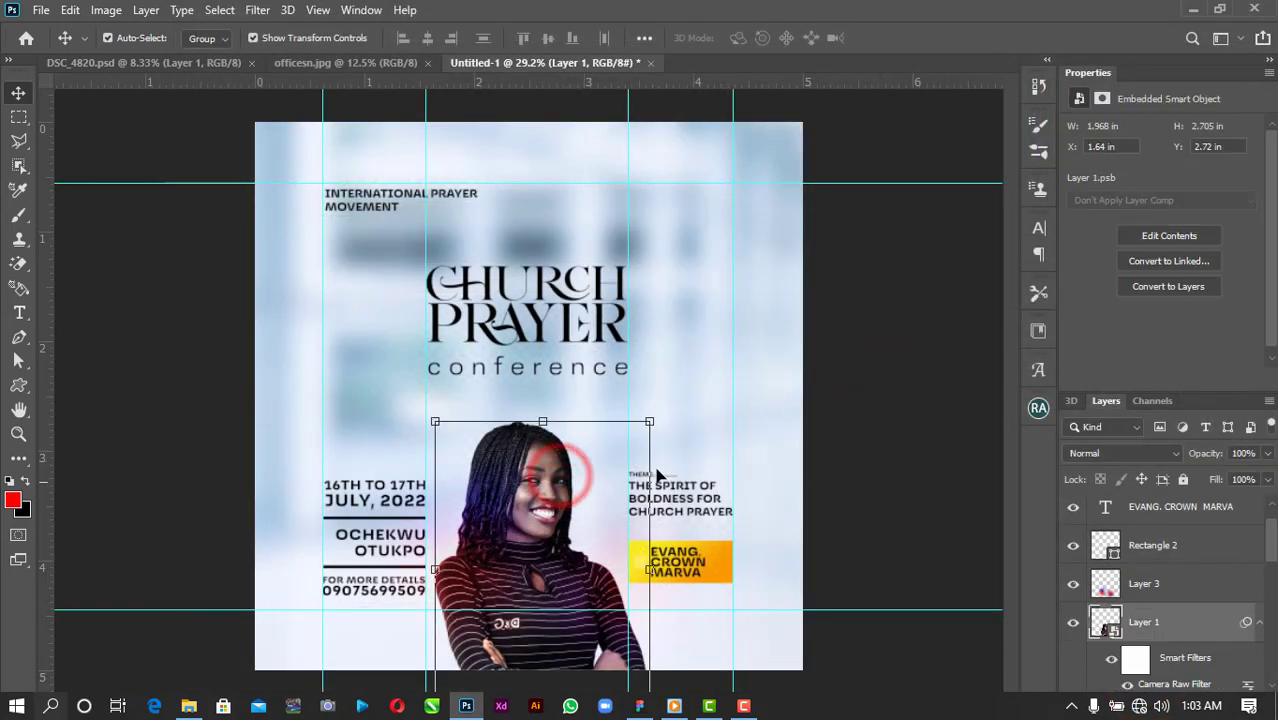
left_click_drag(656, 474, 657, 476)
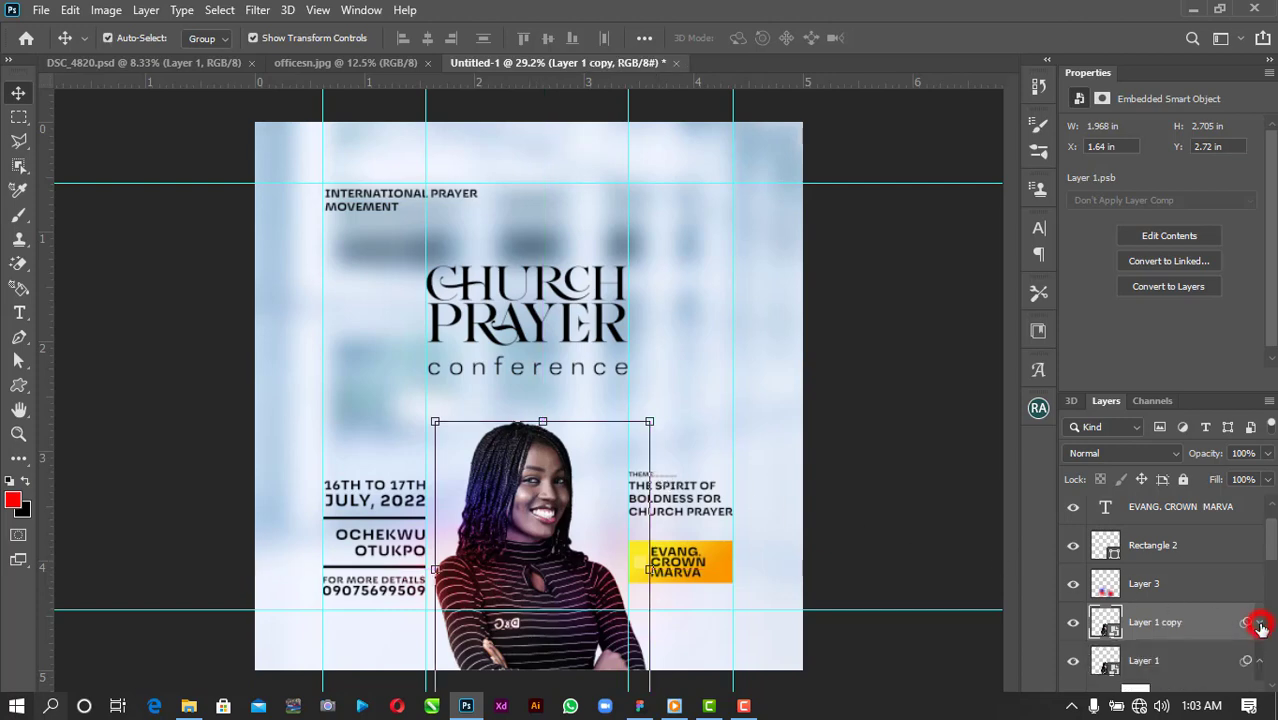
right_click(1168, 622)
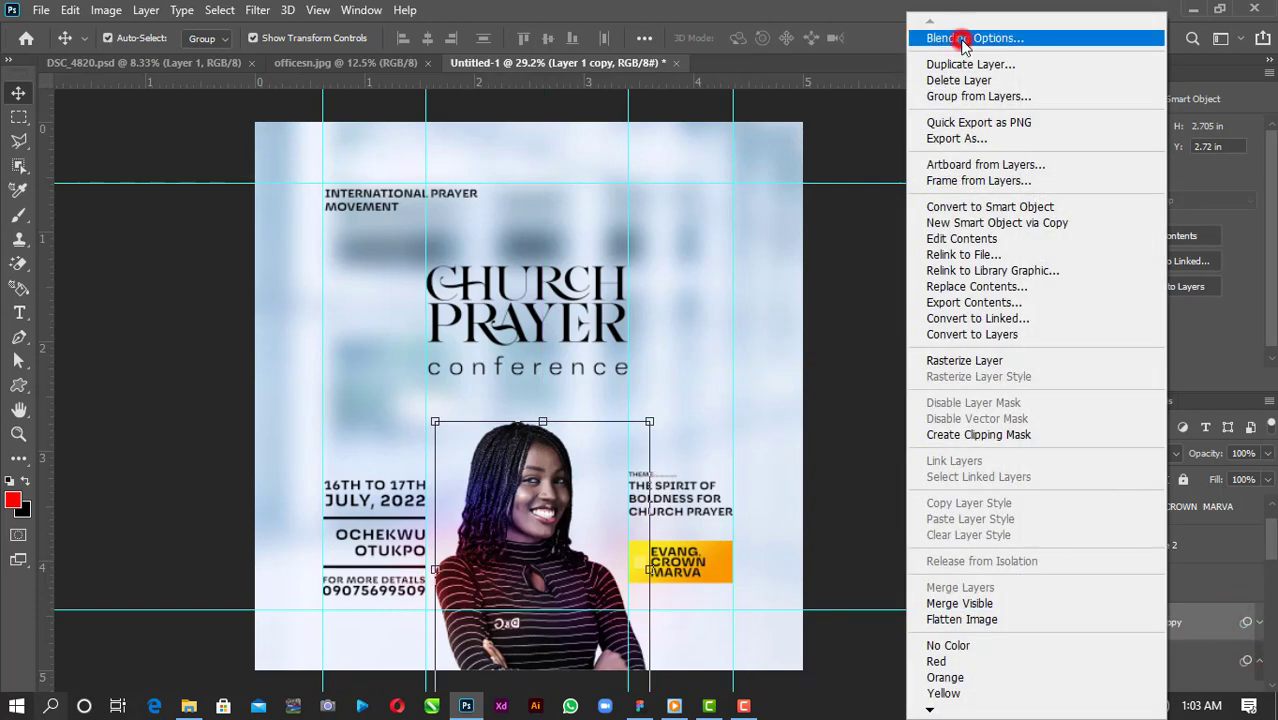
left_click(959, 39)
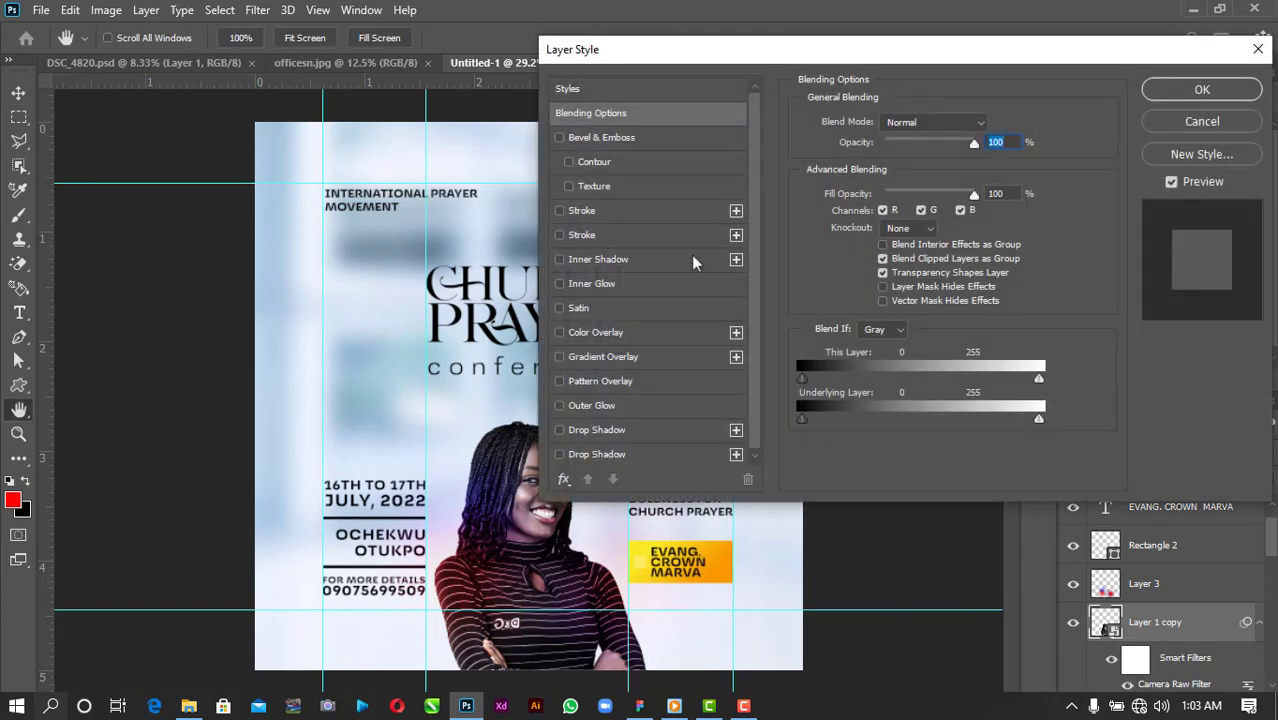
left_click(593, 336)
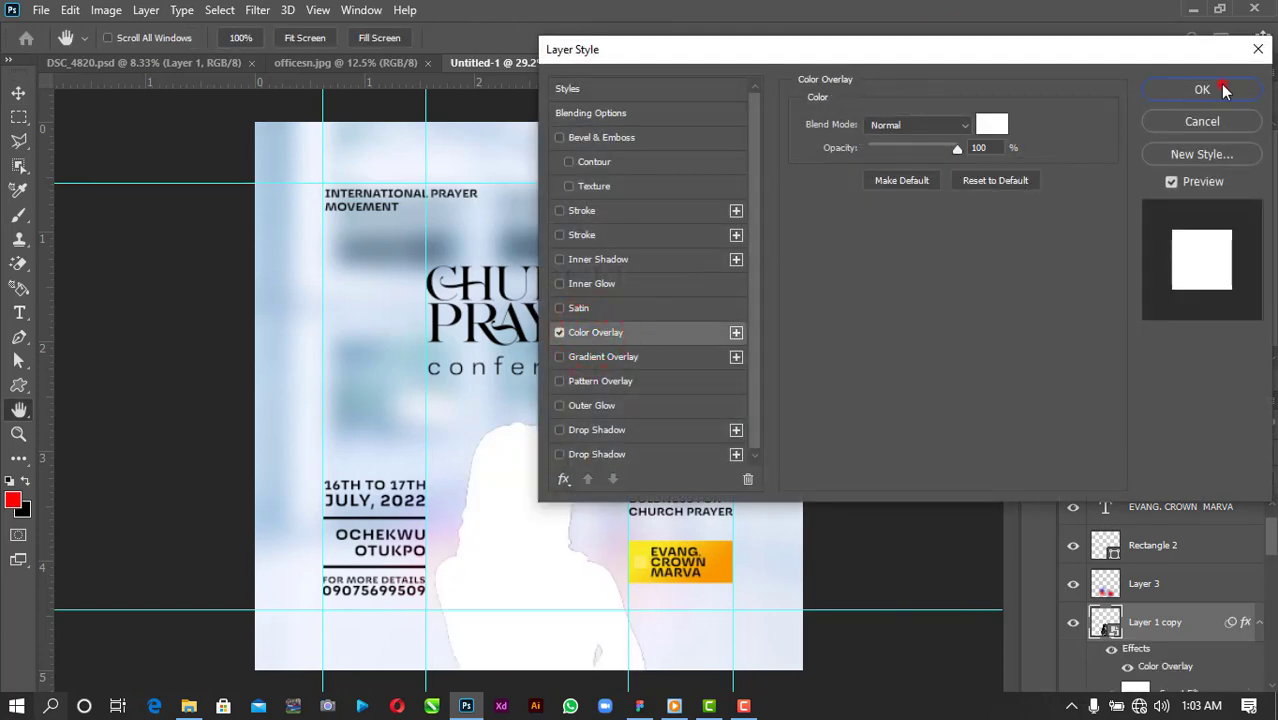
left_click(1202, 90)
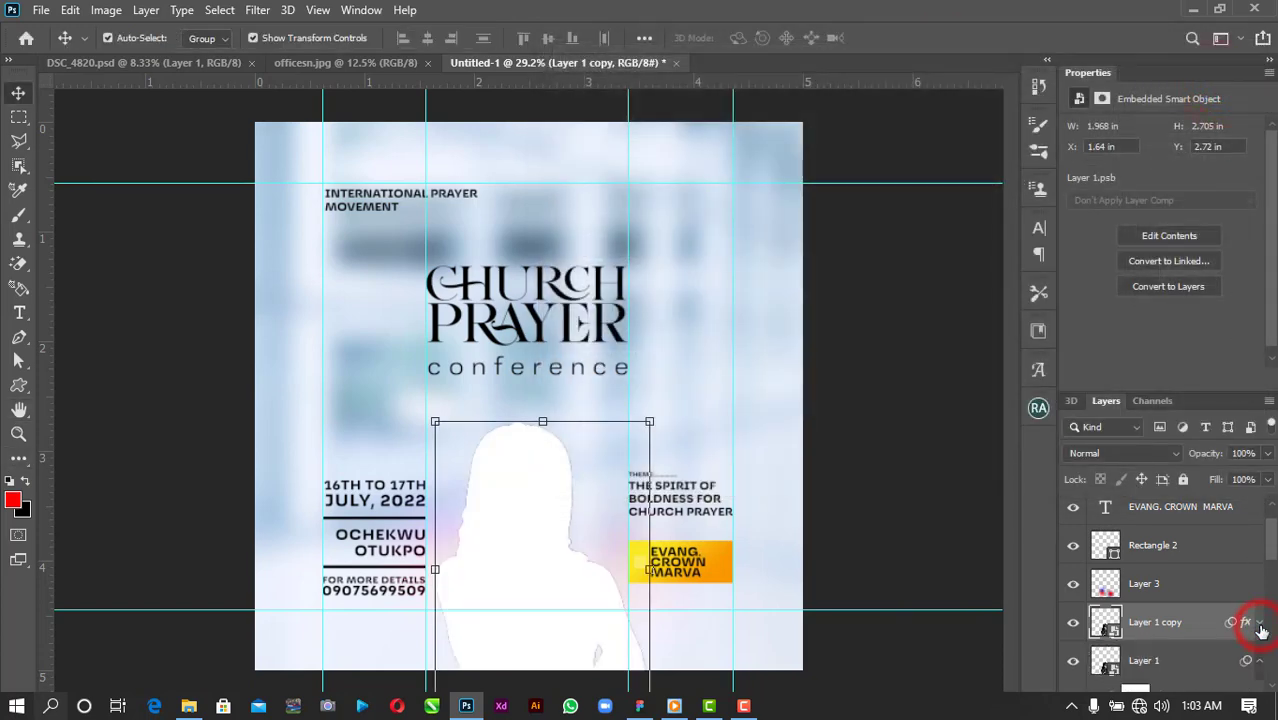
Place the white copy below the original portrait at X 1.59 in and deselect.
left_click(1261, 626)
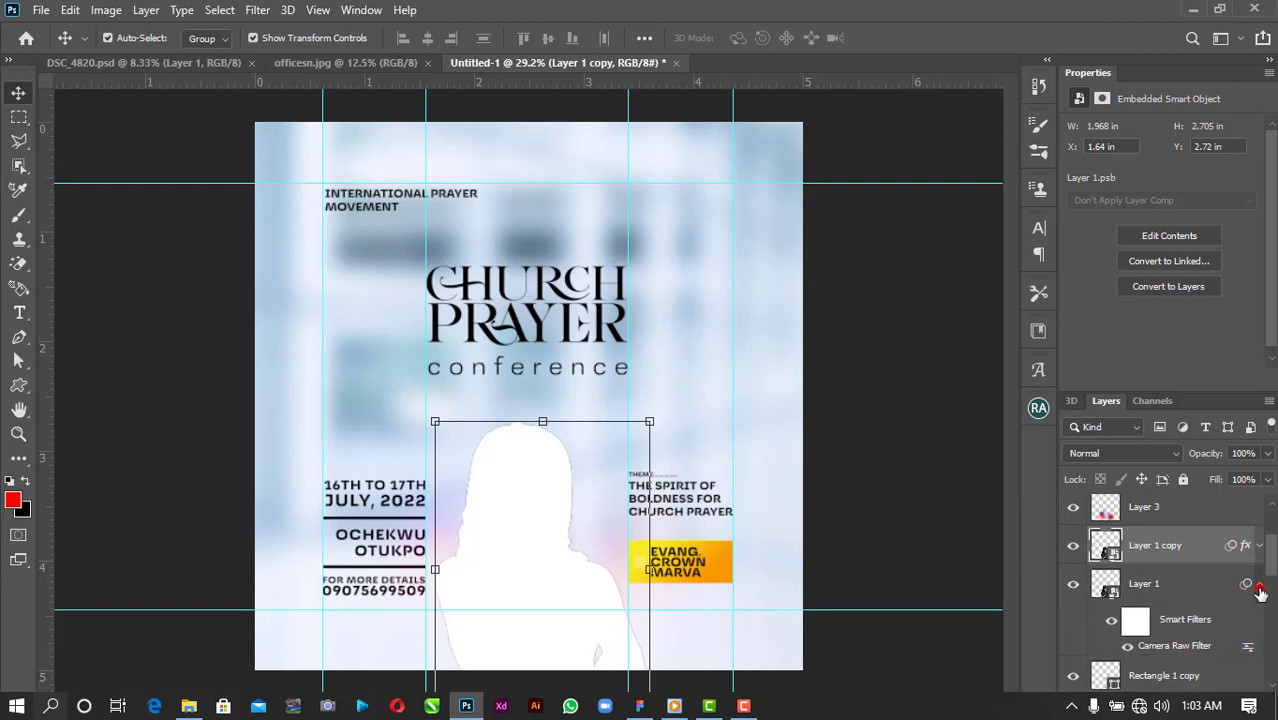
left_click(1260, 590)
left_click_drag(1198, 545, 1196, 621)
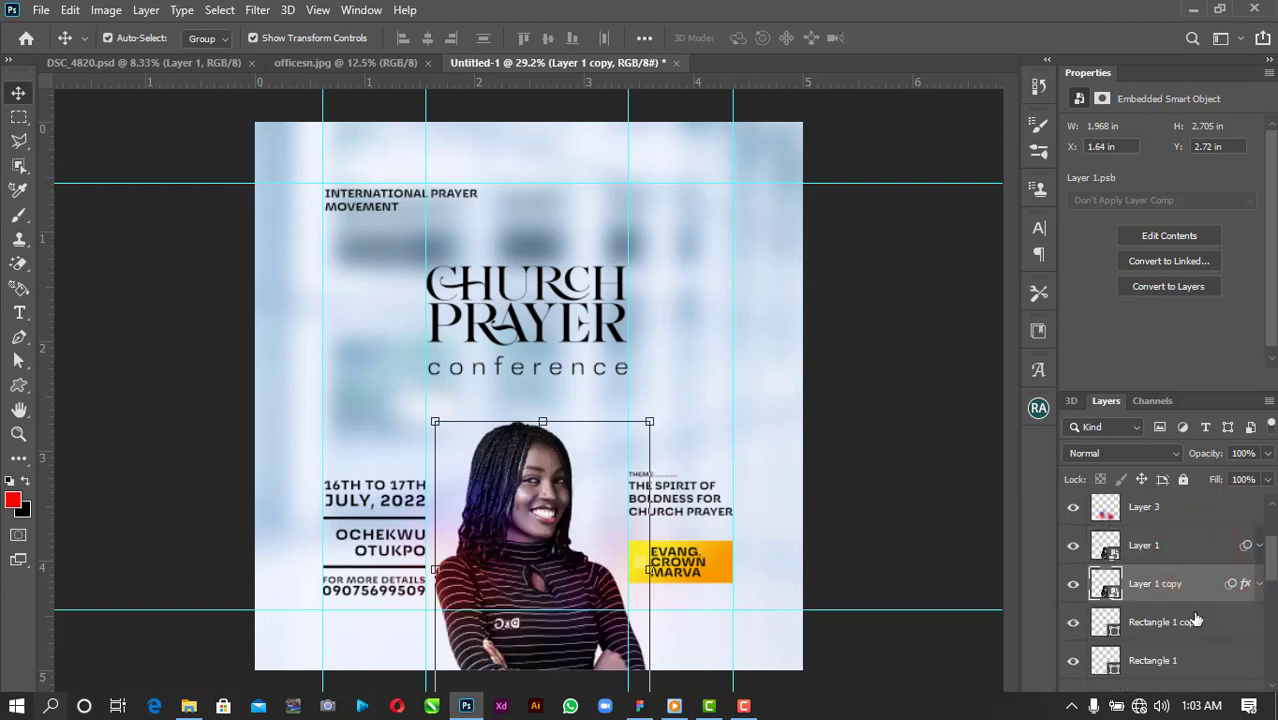
key("Left")
key("Left")
key("Left")
key("Left")
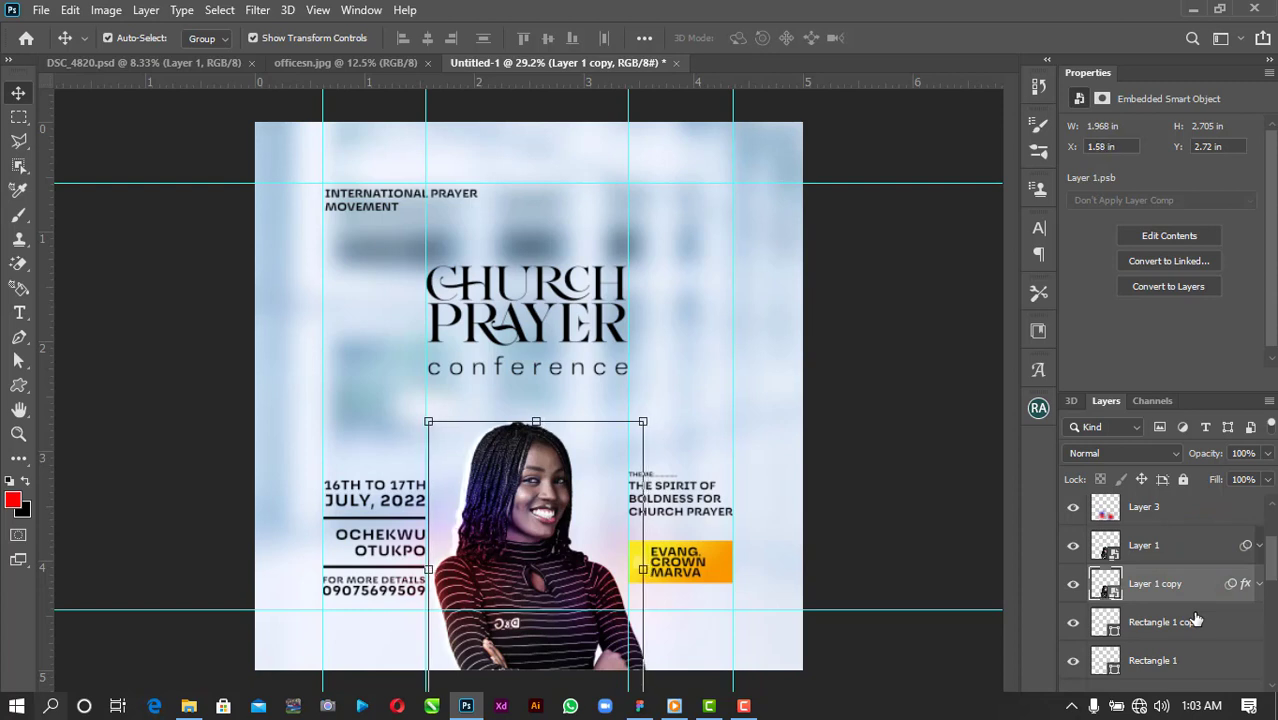
key("Right")
key("Right")
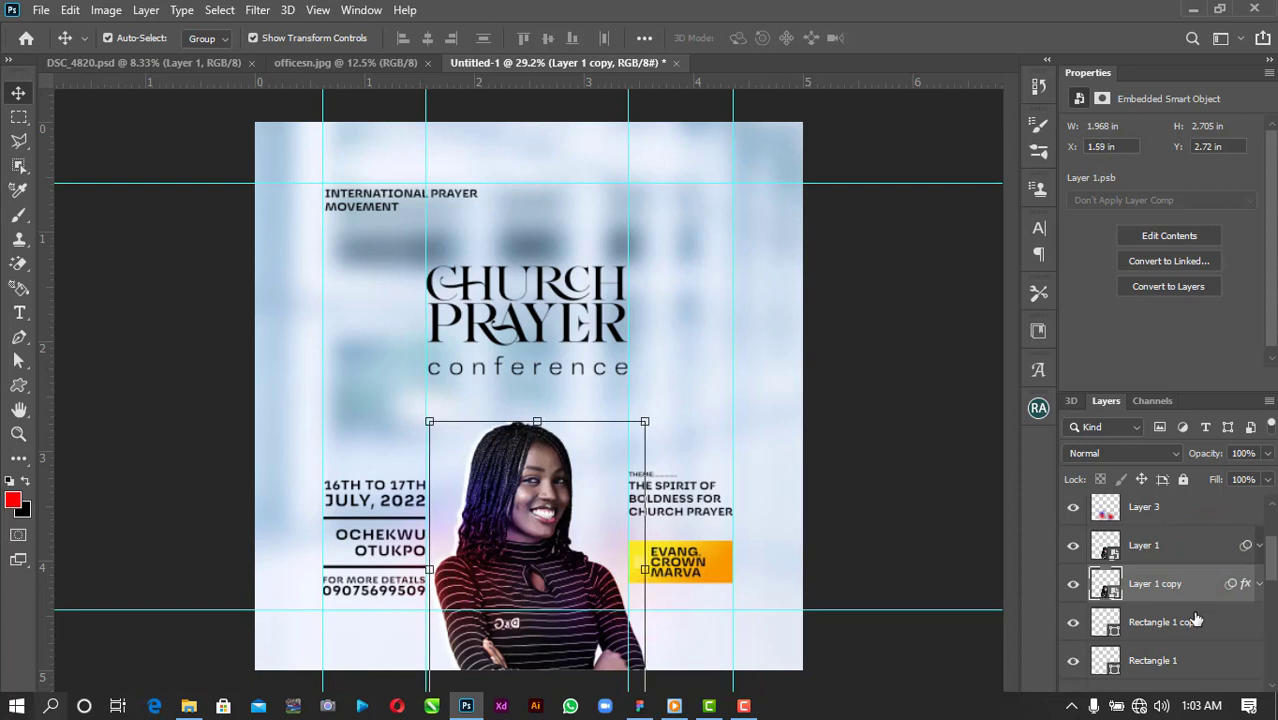
left_click(836, 437)
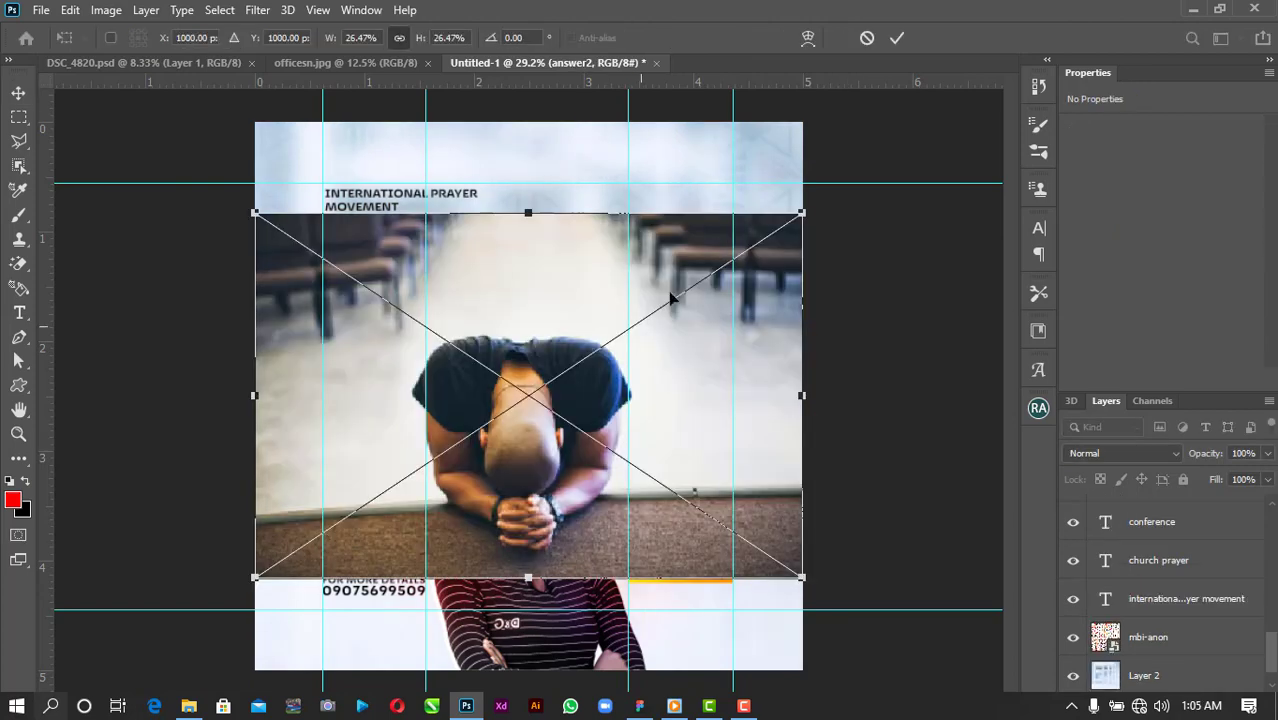
Move the placed praying-man photo up to the poster top and commit it.
left_click_drag(650, 293, 650, 182)
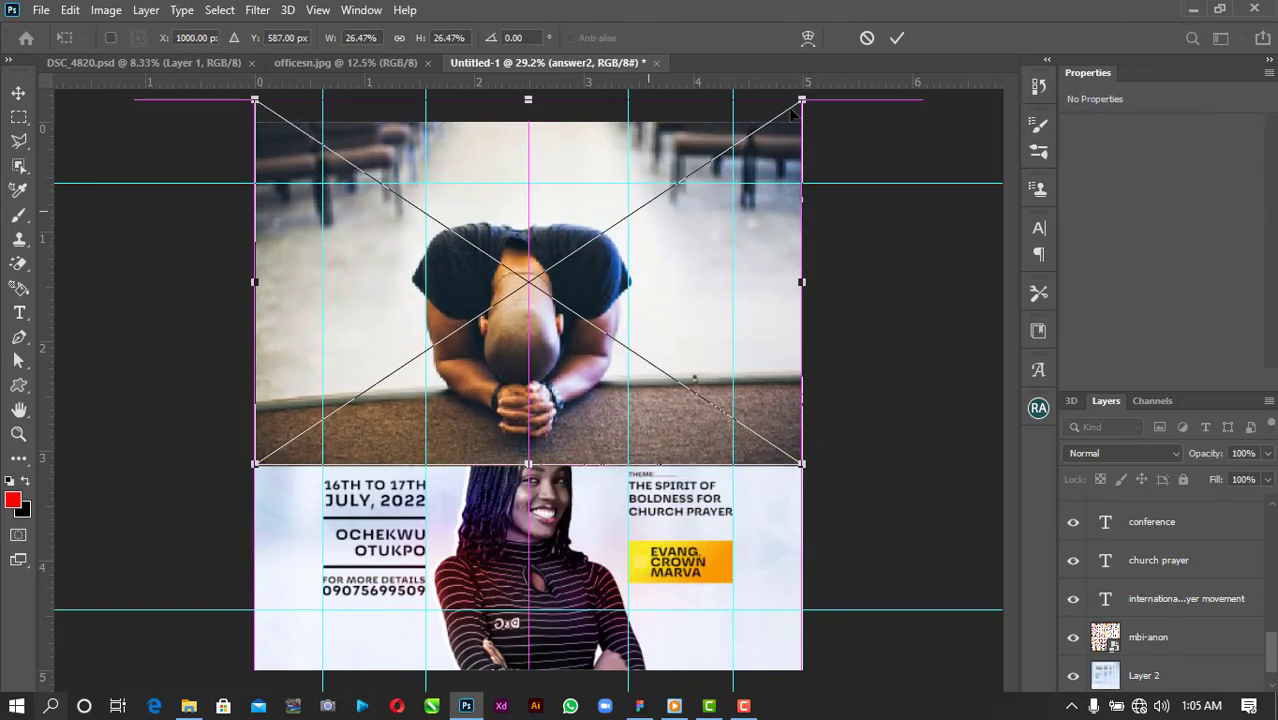
left_click(896, 38)
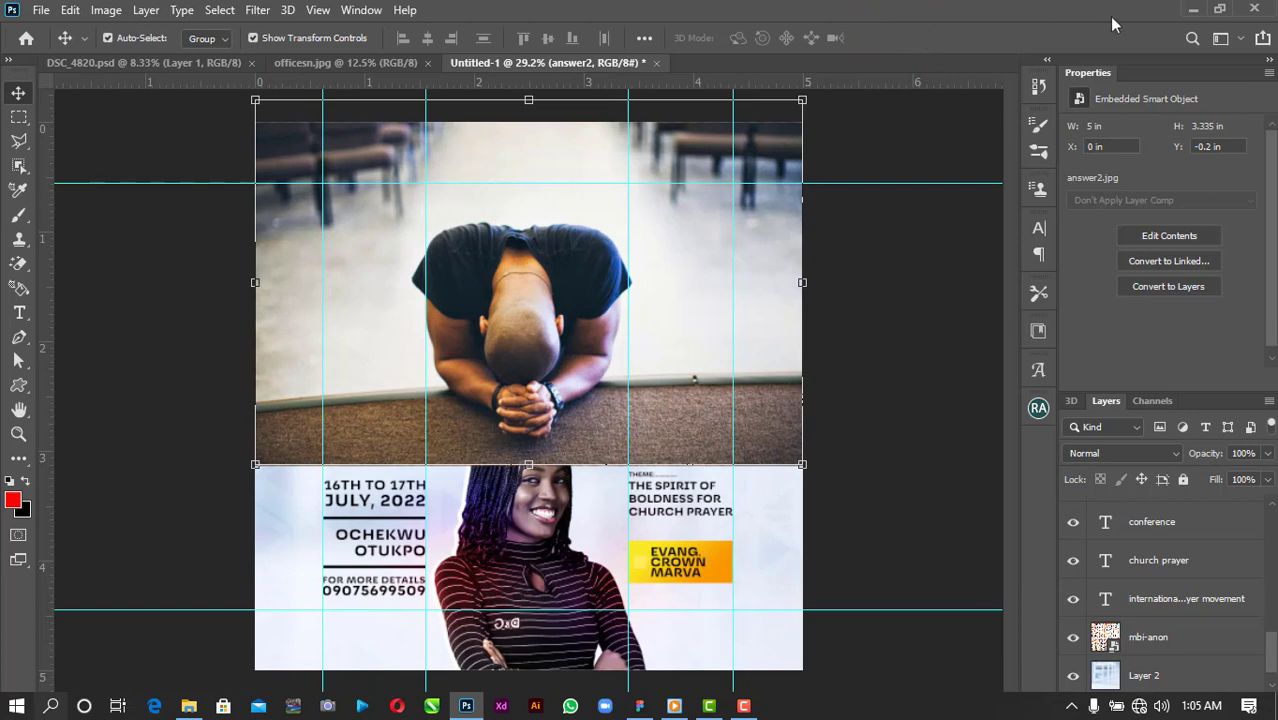
left_click(1217, 9)
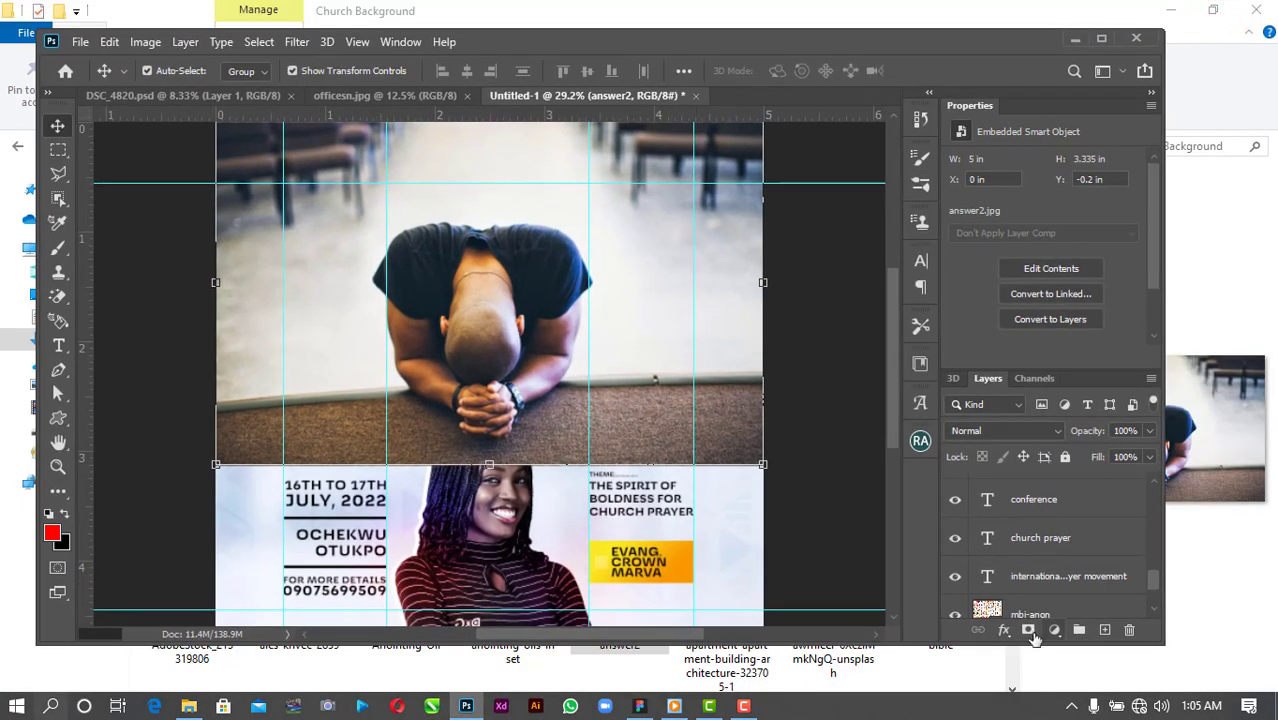
Mask answer2, painting out its lower edge, and move it beneath the poster text.
left_click(1029, 630)
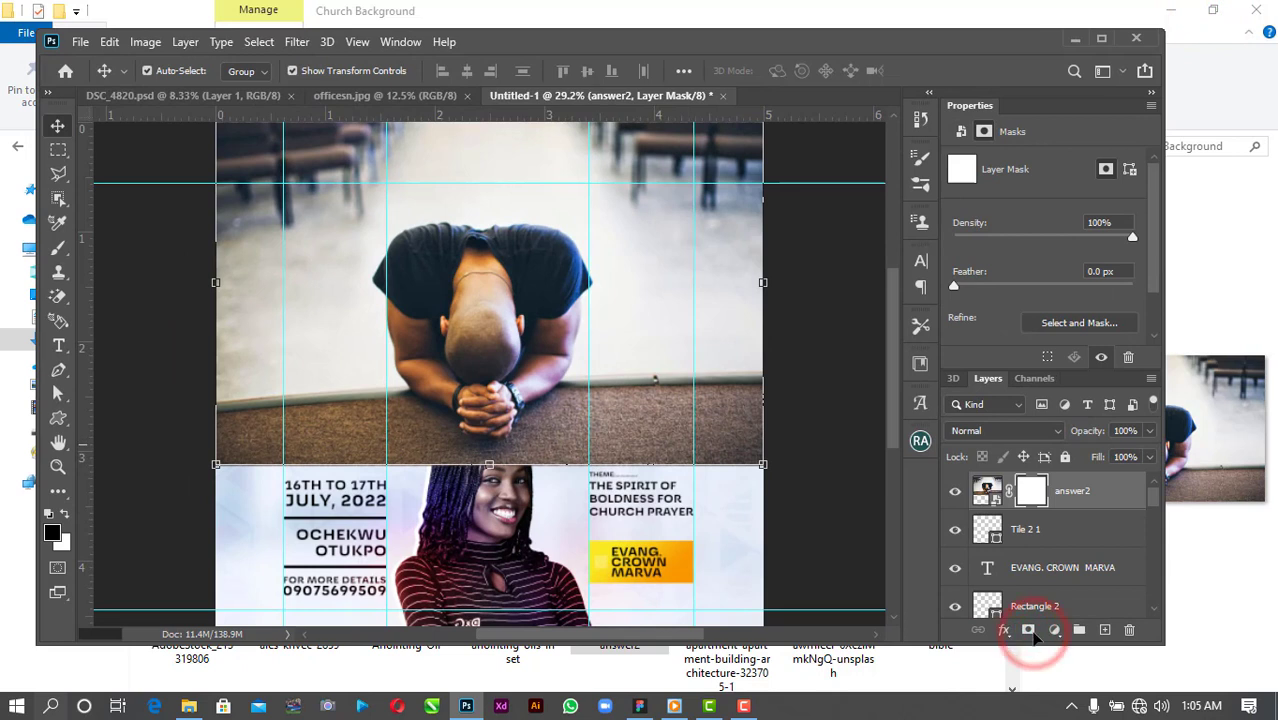
key("b")
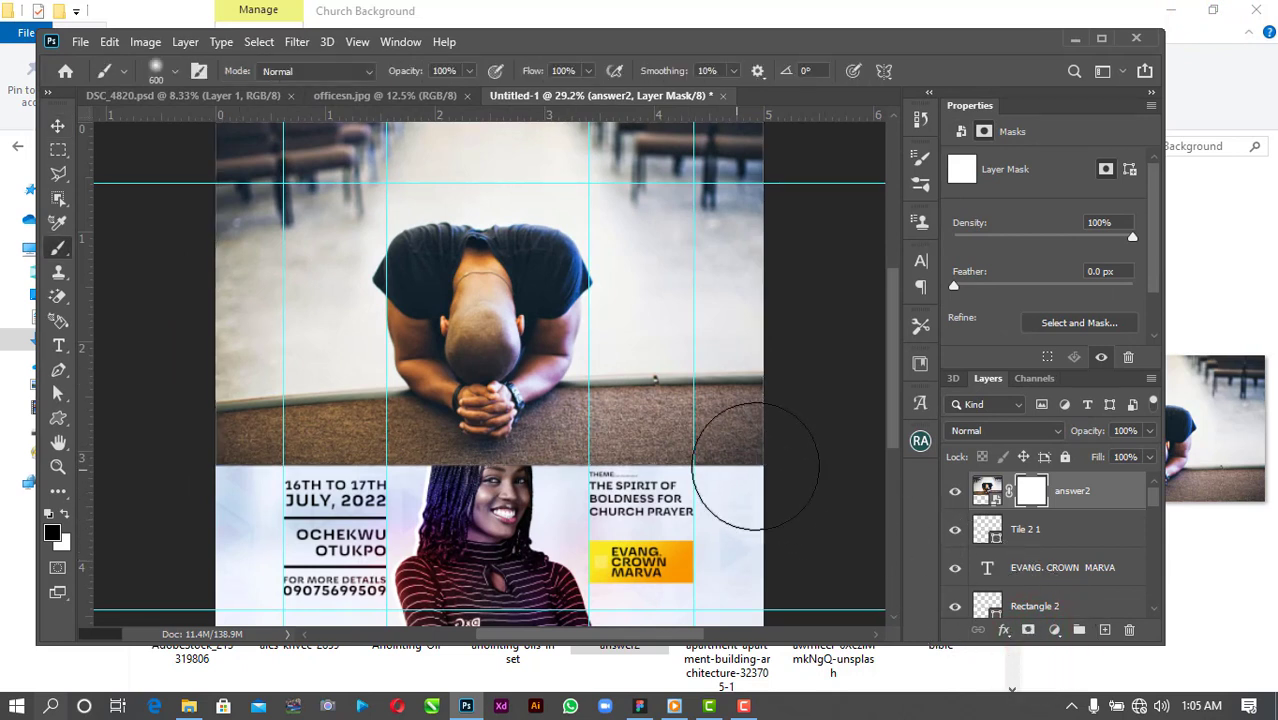
mouse_move(756, 464)
left_mouse_down()
mouse_move(390, 472)
mouse_move(205, 495)
mouse_move(455, 485)
mouse_move(768, 502)
left_mouse_up()
left_click(57, 126)
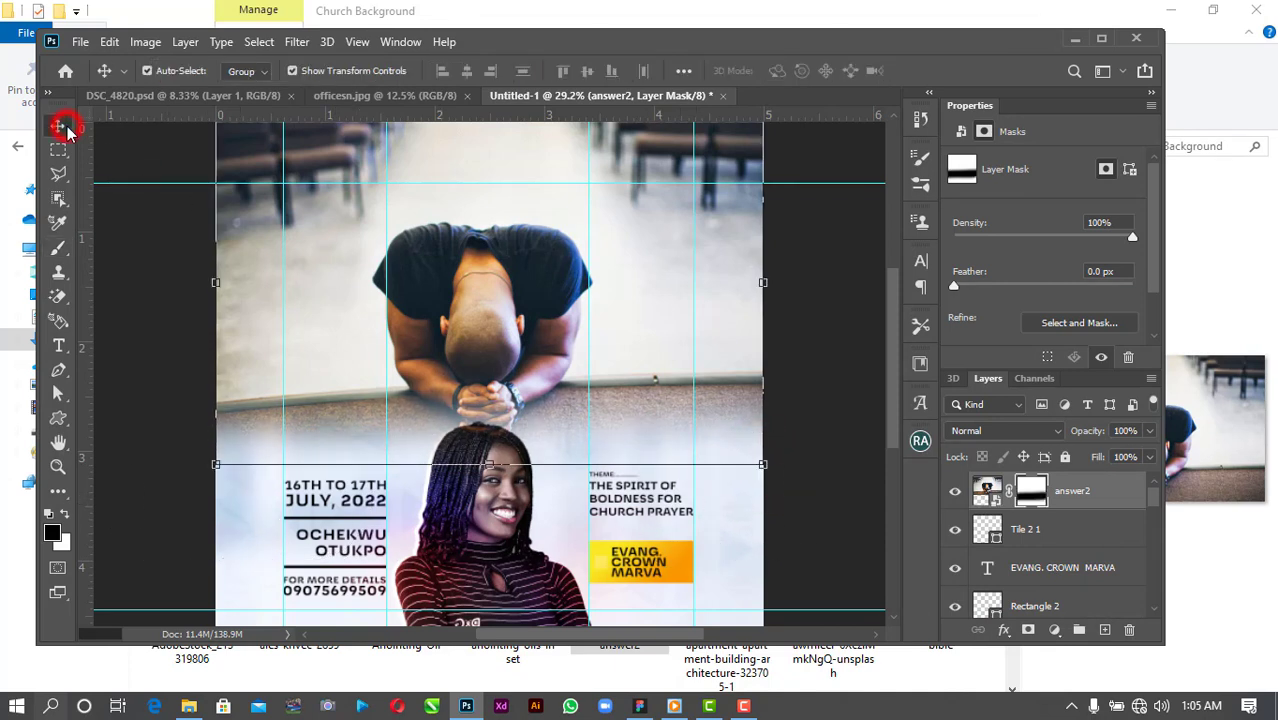
left_click(1072, 491)
mouse_move(1077, 495)
left_mouse_down()
mouse_move(1095, 491)
mouse_move(1065, 627)
mouse_move(1031, 635)
mouse_move(1049, 623)
mouse_move(1070, 513)
left_mouse_up()
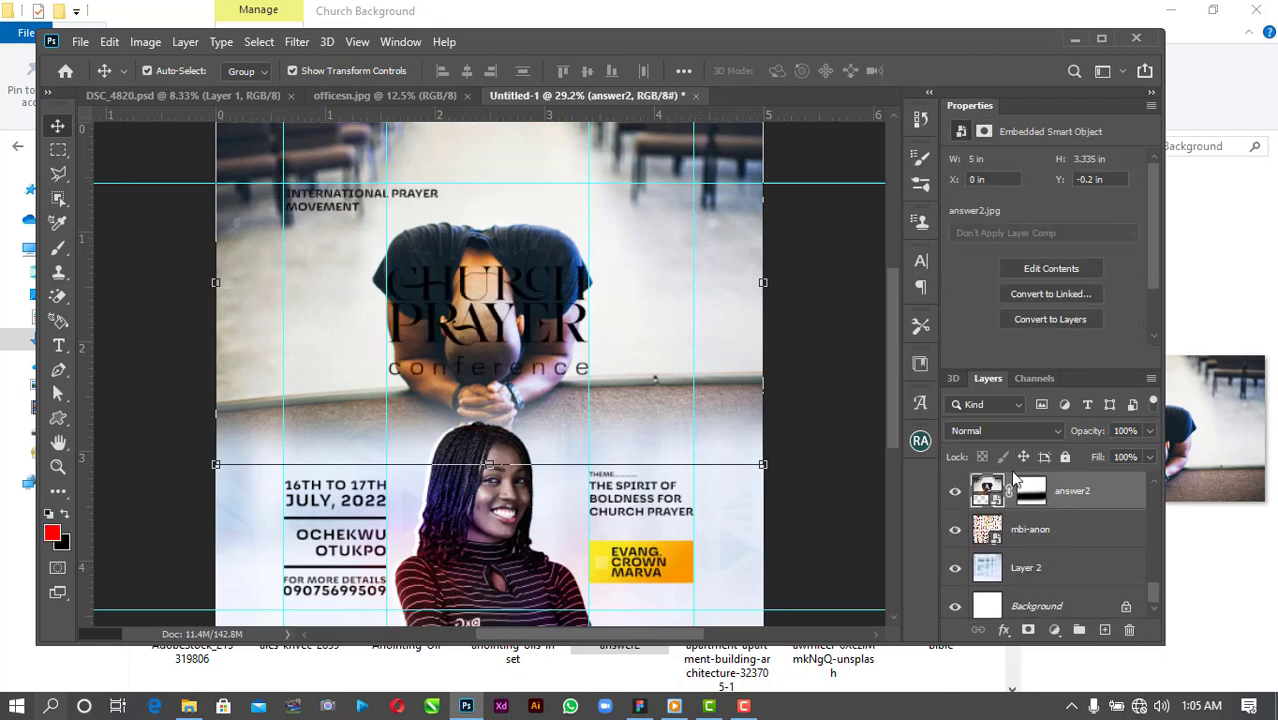
Blend answer2 in Overlay at 85% opacity and raise it higher on the poster.
left_click(1003, 431)
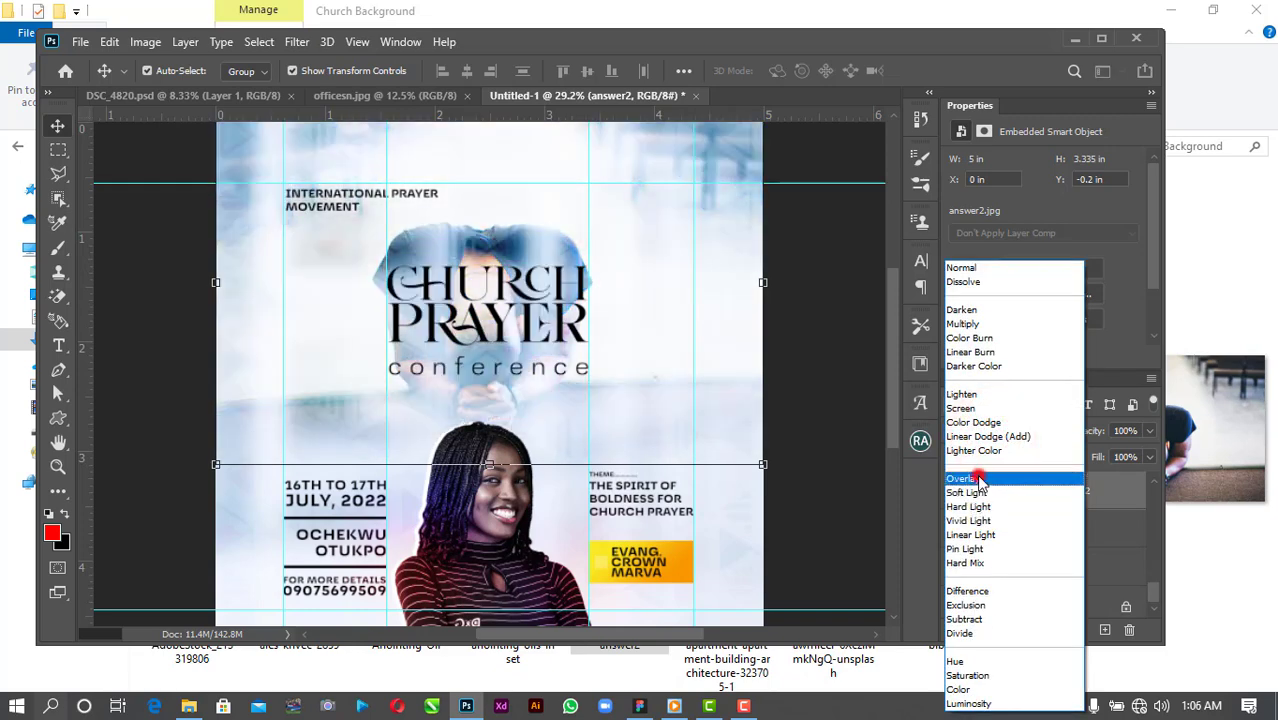
left_click(979, 481)
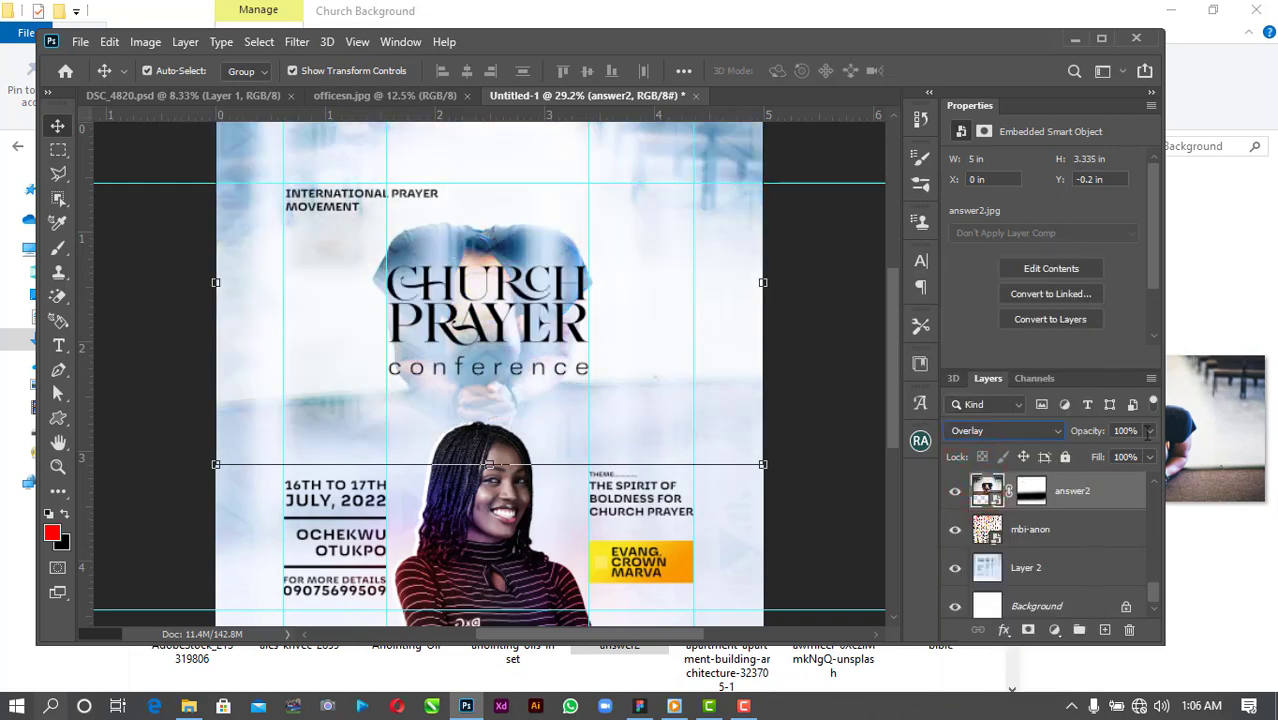
left_click_drag(1149, 432, 1133, 455)
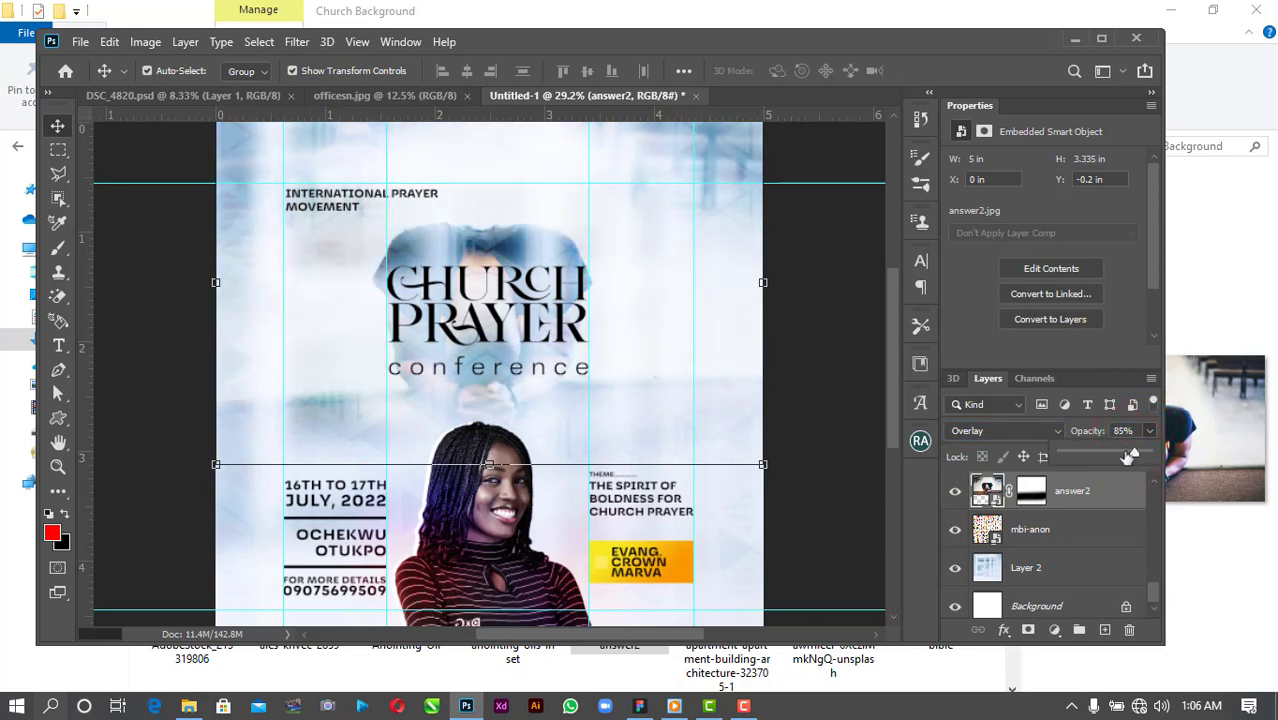
left_click_drag(730, 272, 726, 192)
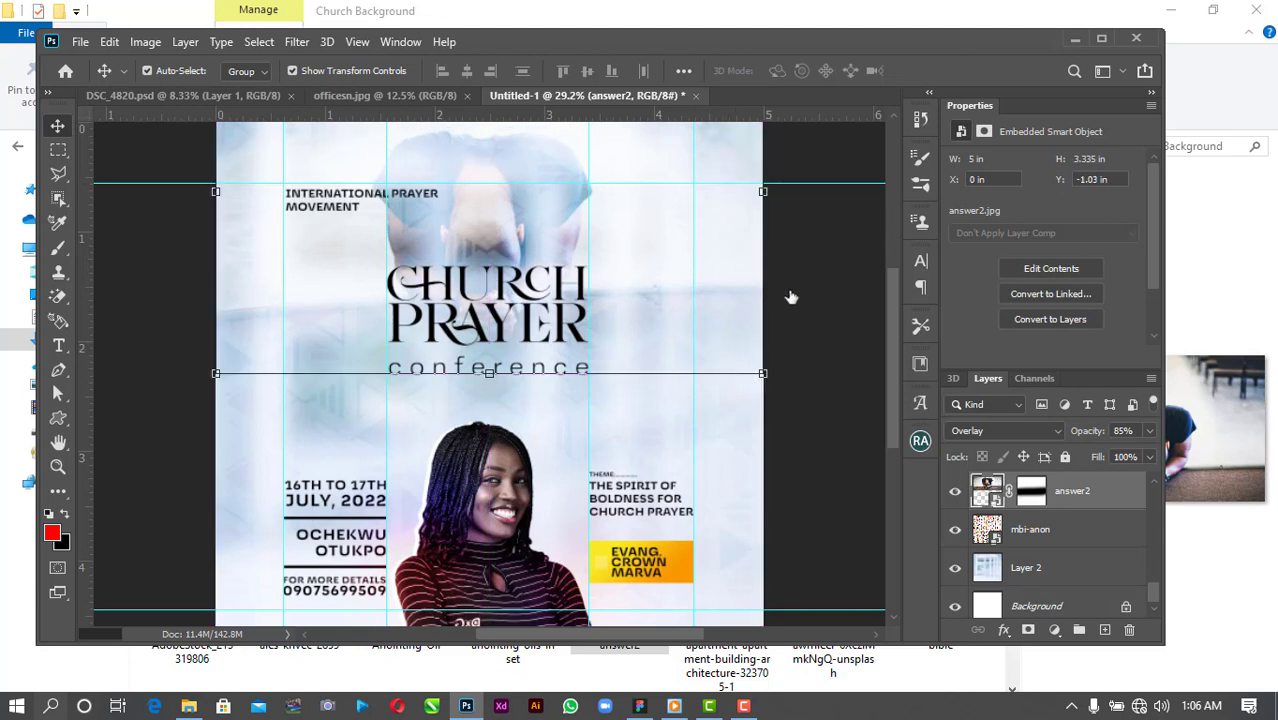
Hide the mbi-anon layer below the photo and stamp all visible layers into a new layer.
left_click(954, 529)
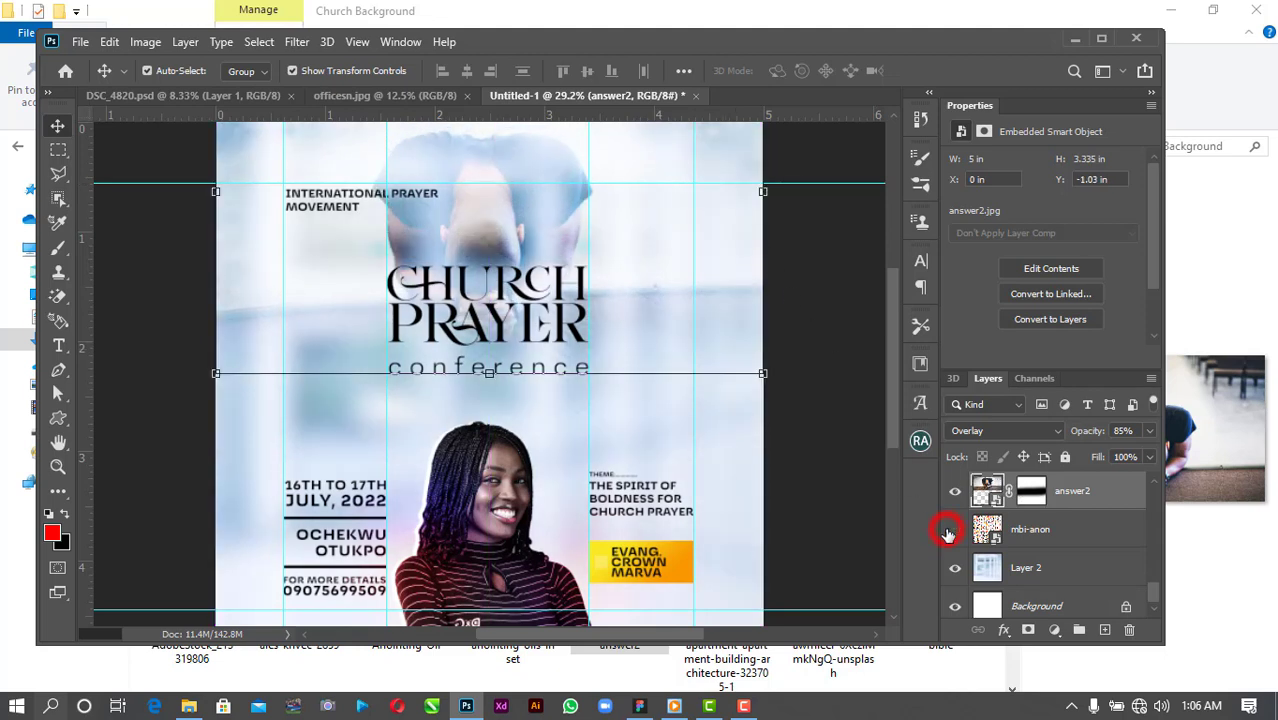
left_click(811, 411)
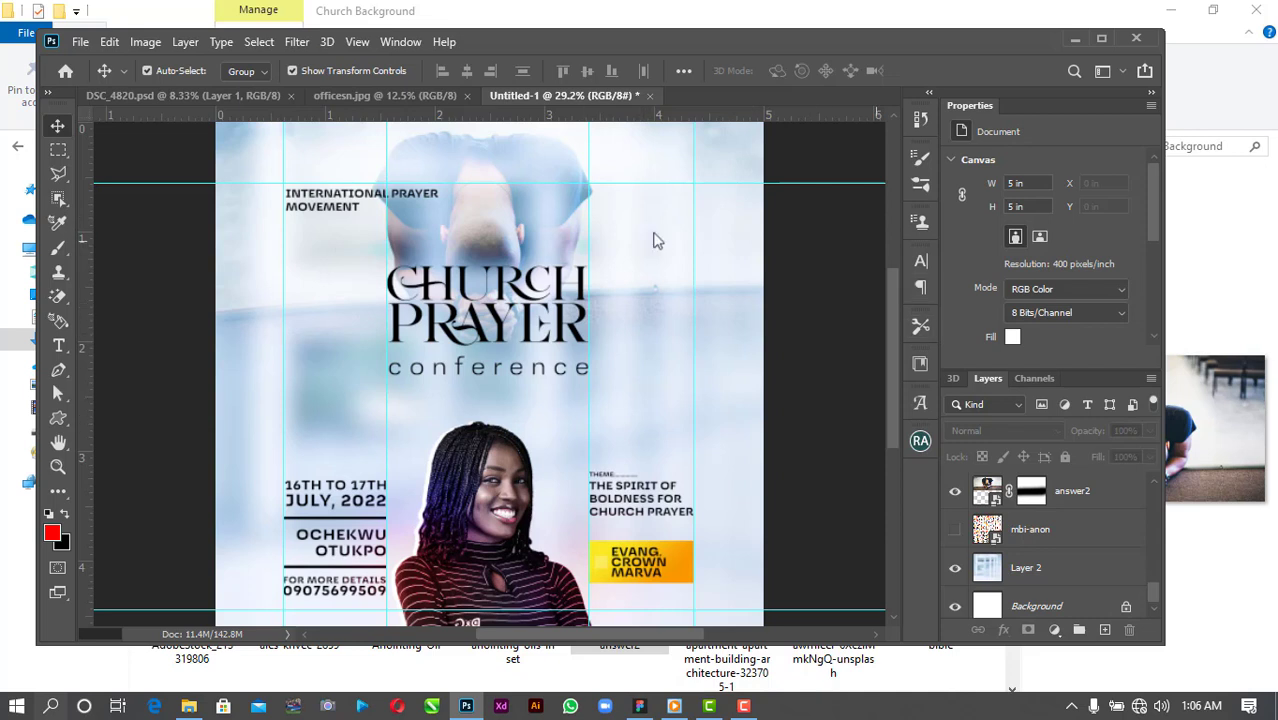
left_click(1102, 491)
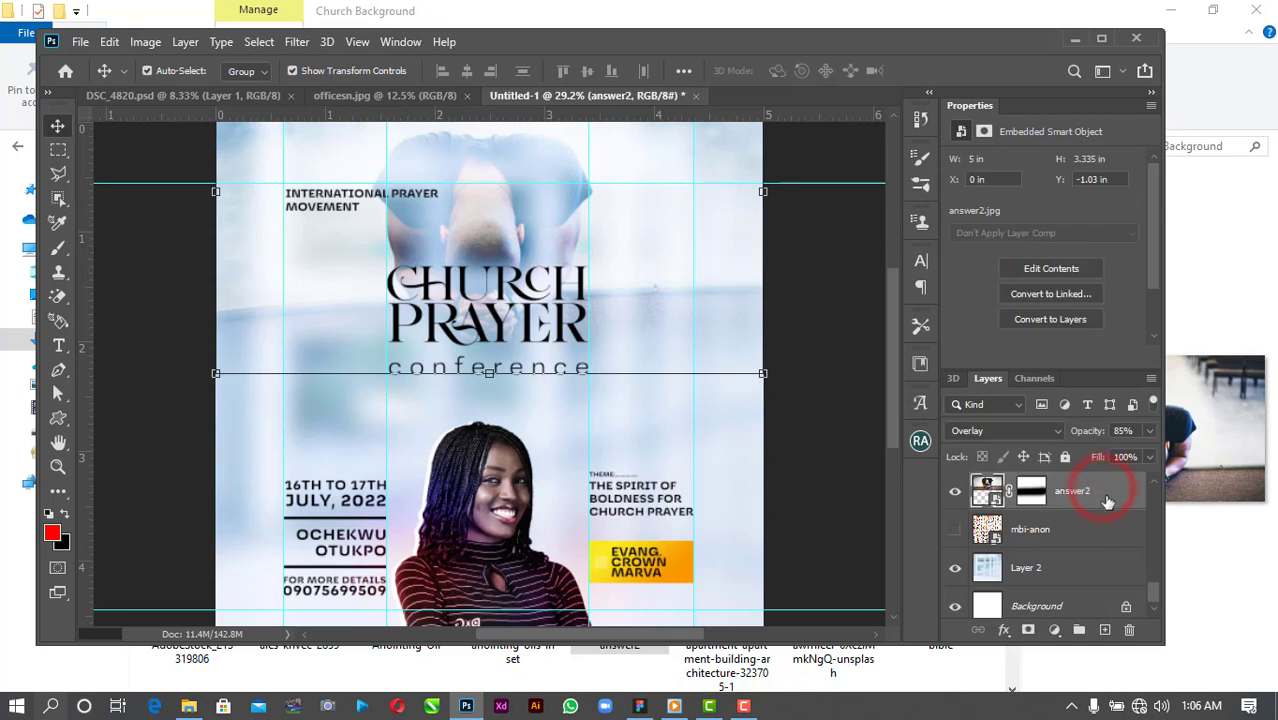
left_click_drag(1155, 597, 1160, 492)
key("ctrl+shift+alt+e")
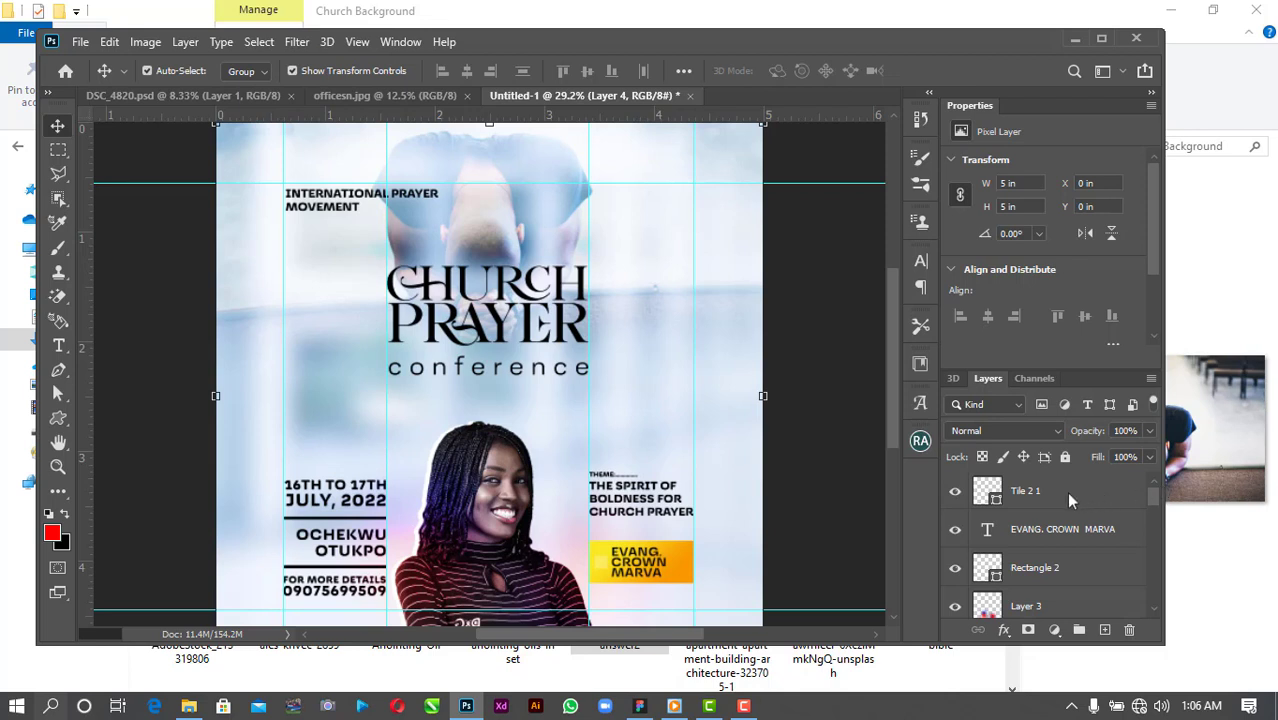
Stamp a merged copy above Tile 2 1 and open the Camera Raw Filter.
left_click(1035, 500)
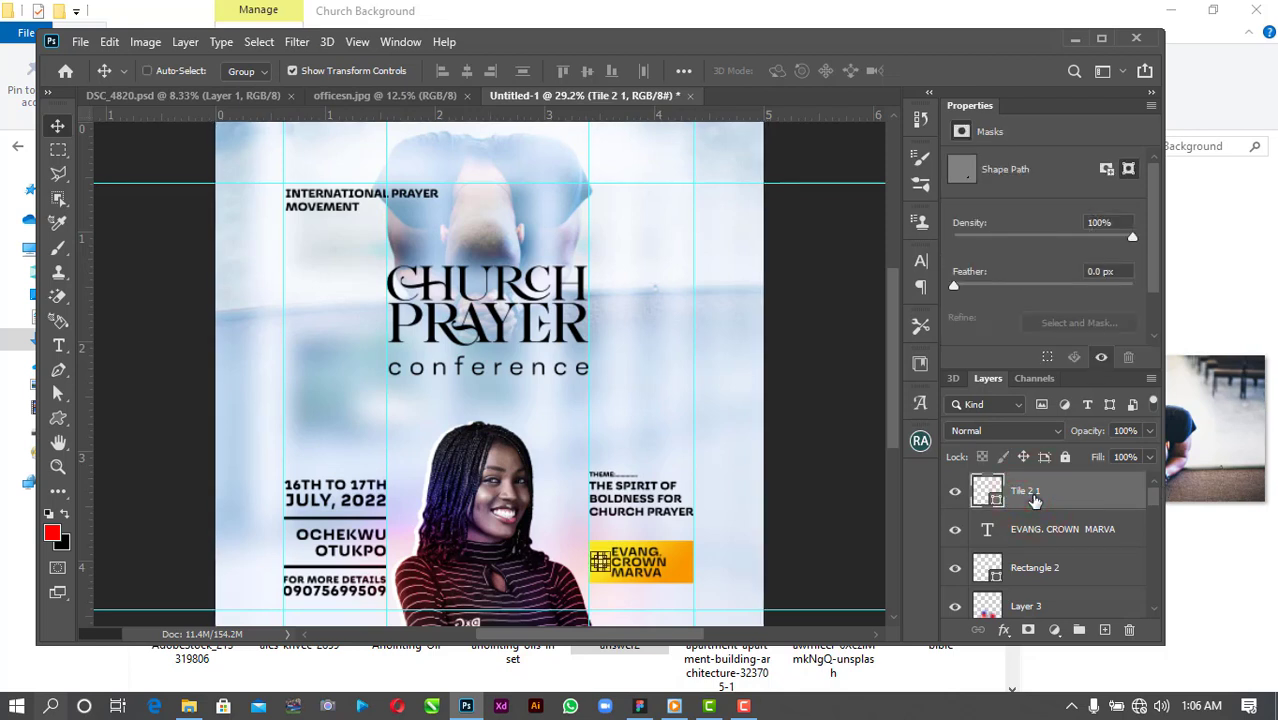
key("ctrl+shift+alt+e")
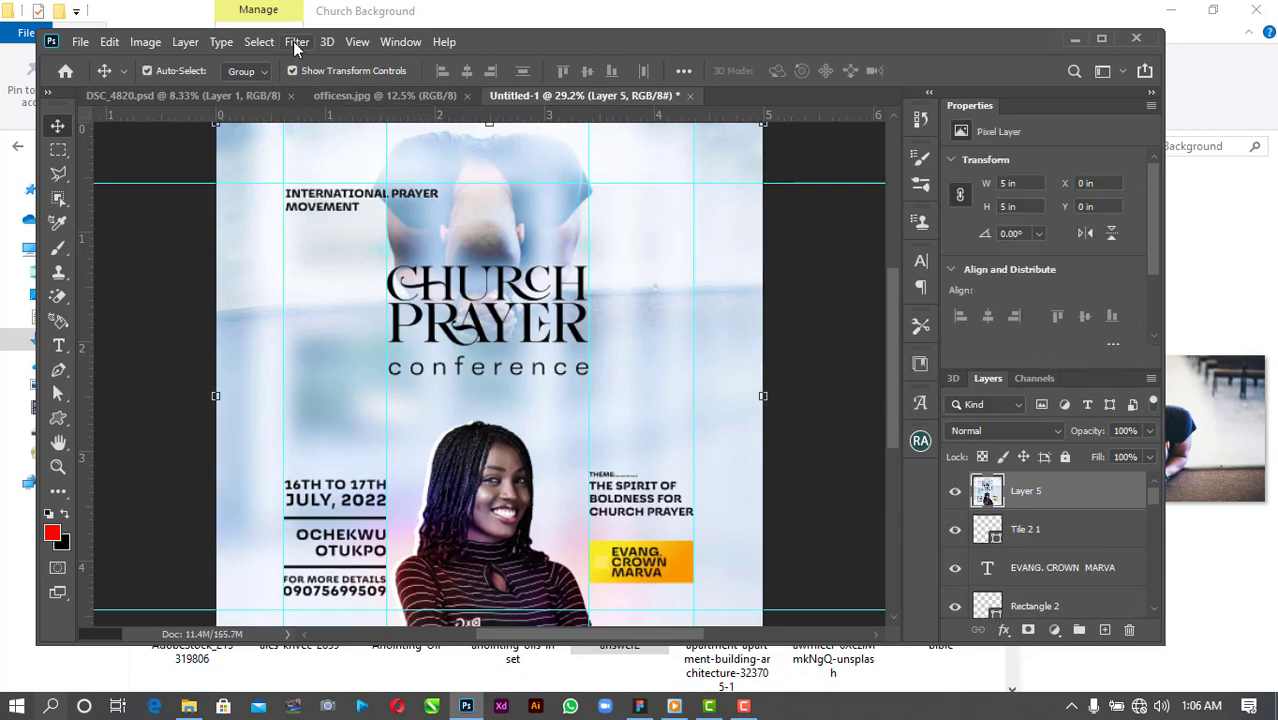
left_click(297, 42)
left_click(345, 155)
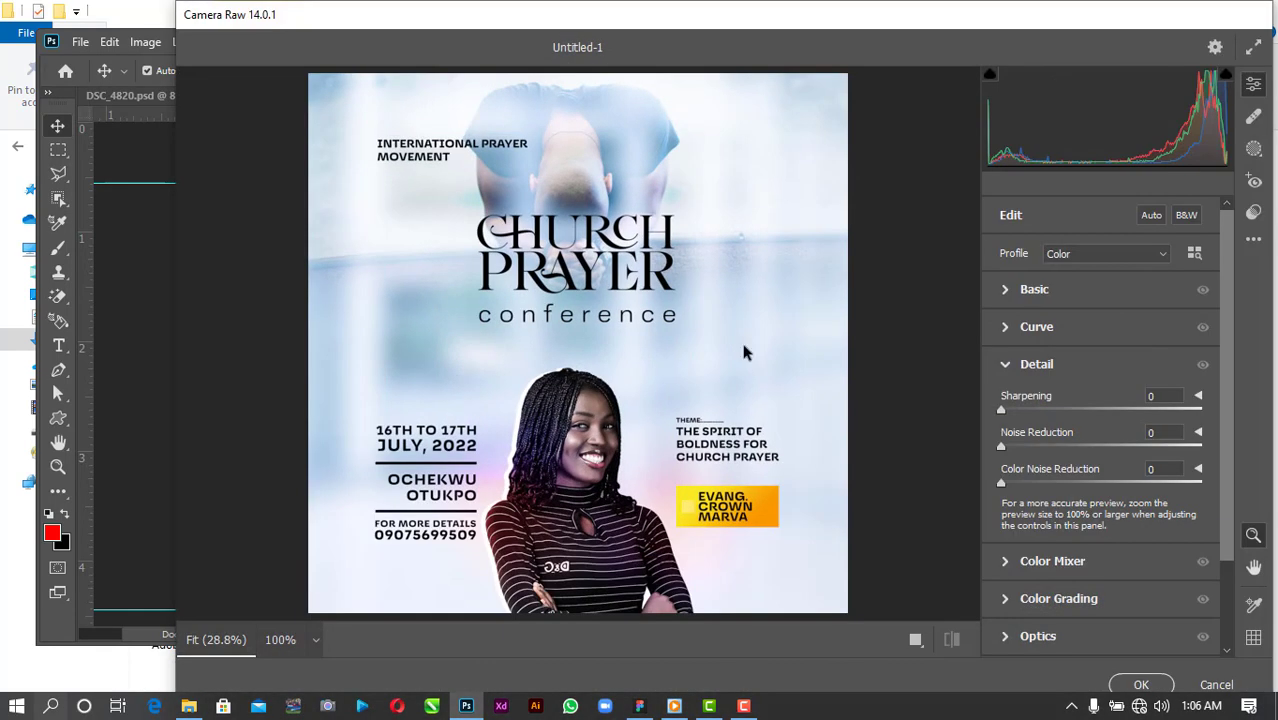
Grade the merged layer with Contrast +25 and Vibrance +13.
left_click(1003, 289)
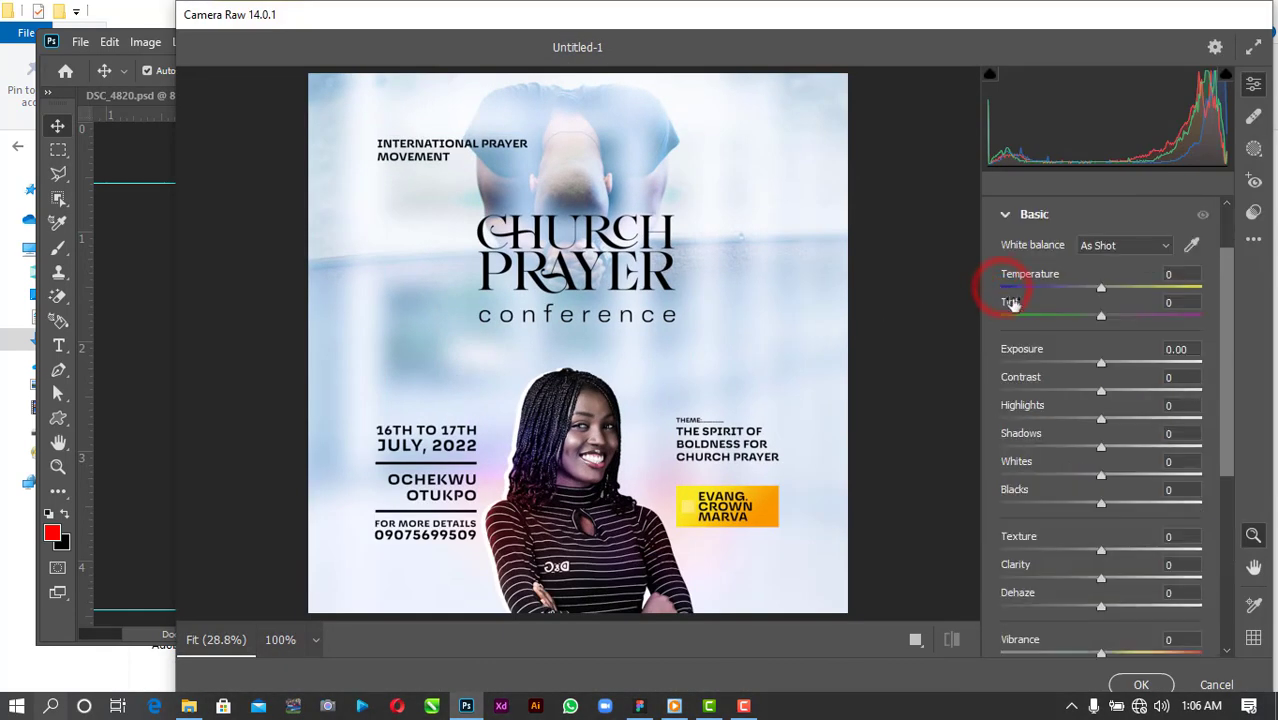
mouse_move(1101, 391)
left_mouse_down()
mouse_move(1138, 396)
mouse_move(1126, 391)
left_mouse_up()
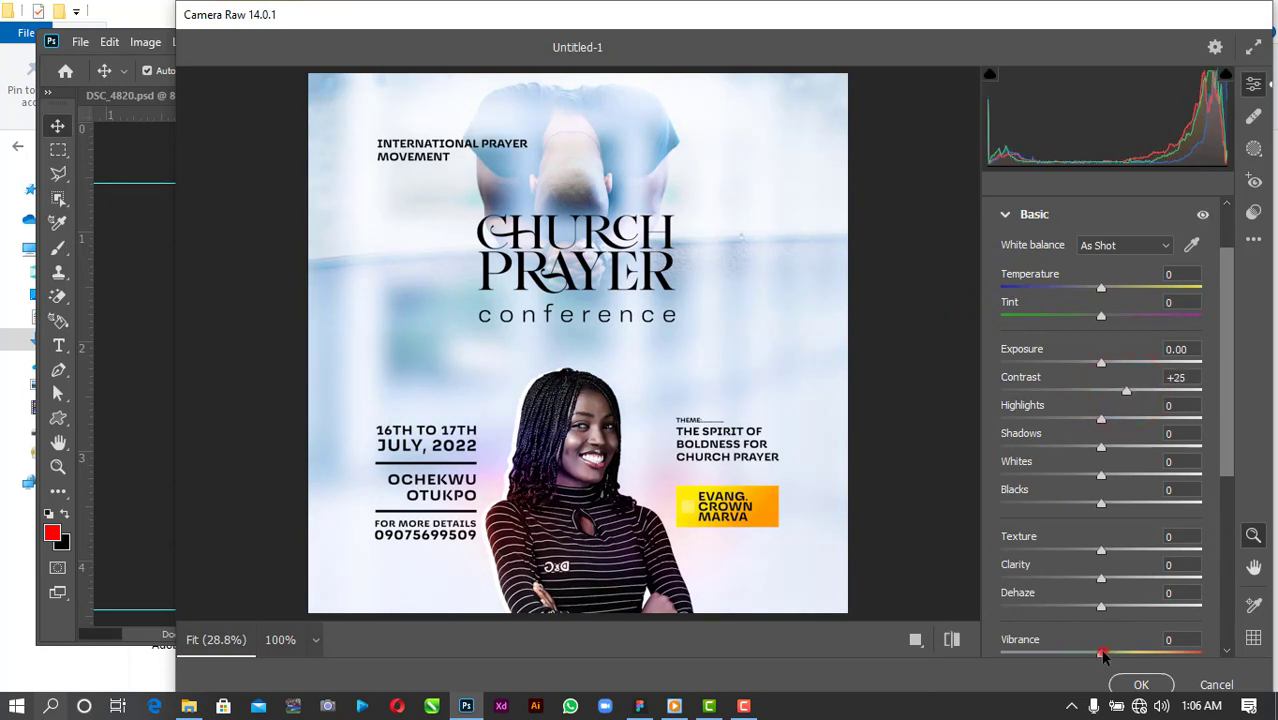
mouse_move(1103, 653)
left_mouse_down()
mouse_move(1141, 653)
mouse_move(1128, 651)
left_mouse_up()
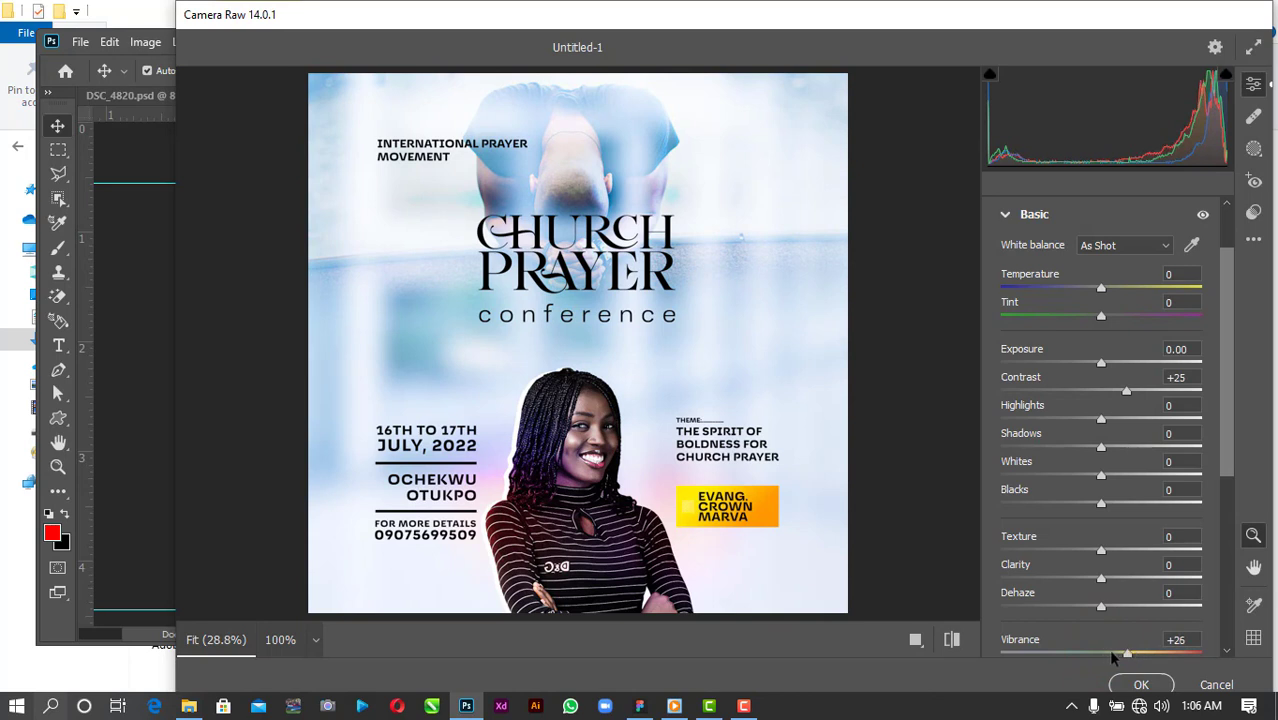
left_click_drag(1127, 655, 1114, 656)
left_click(1150, 686)
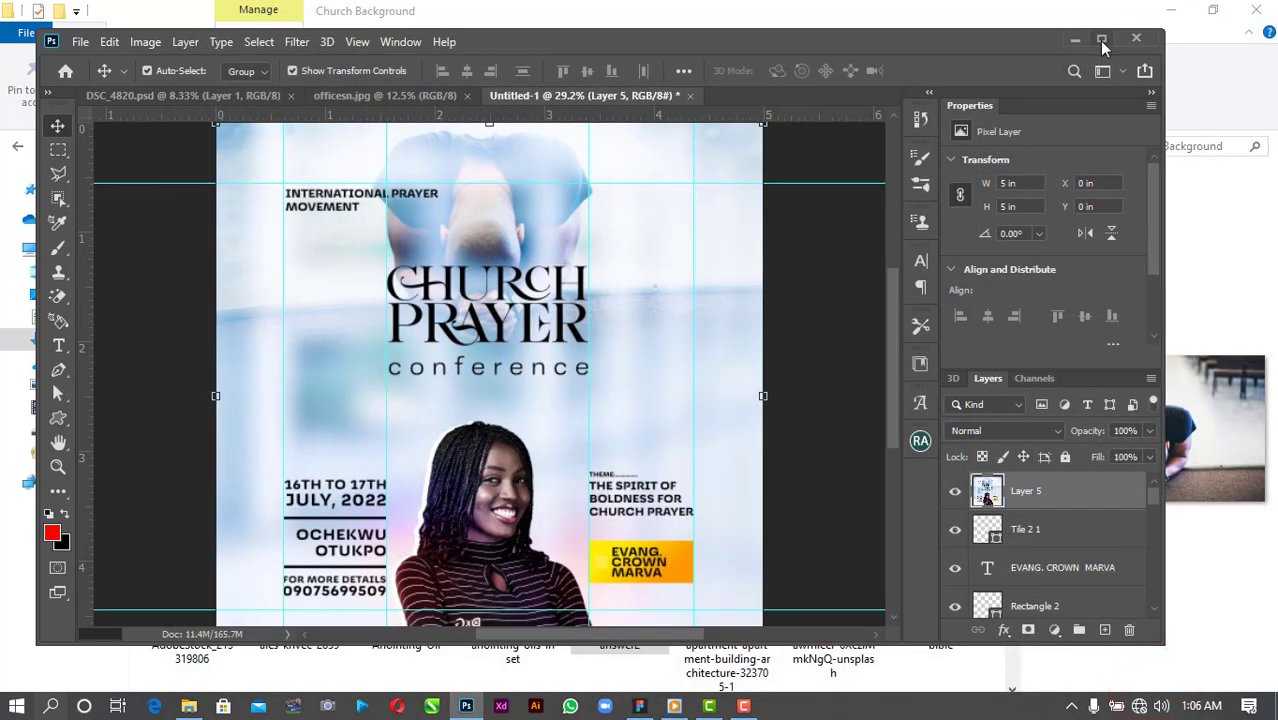
Maximise the window and toggle Layer 5's visibility off and on to compare the grade.
left_click(1101, 41)
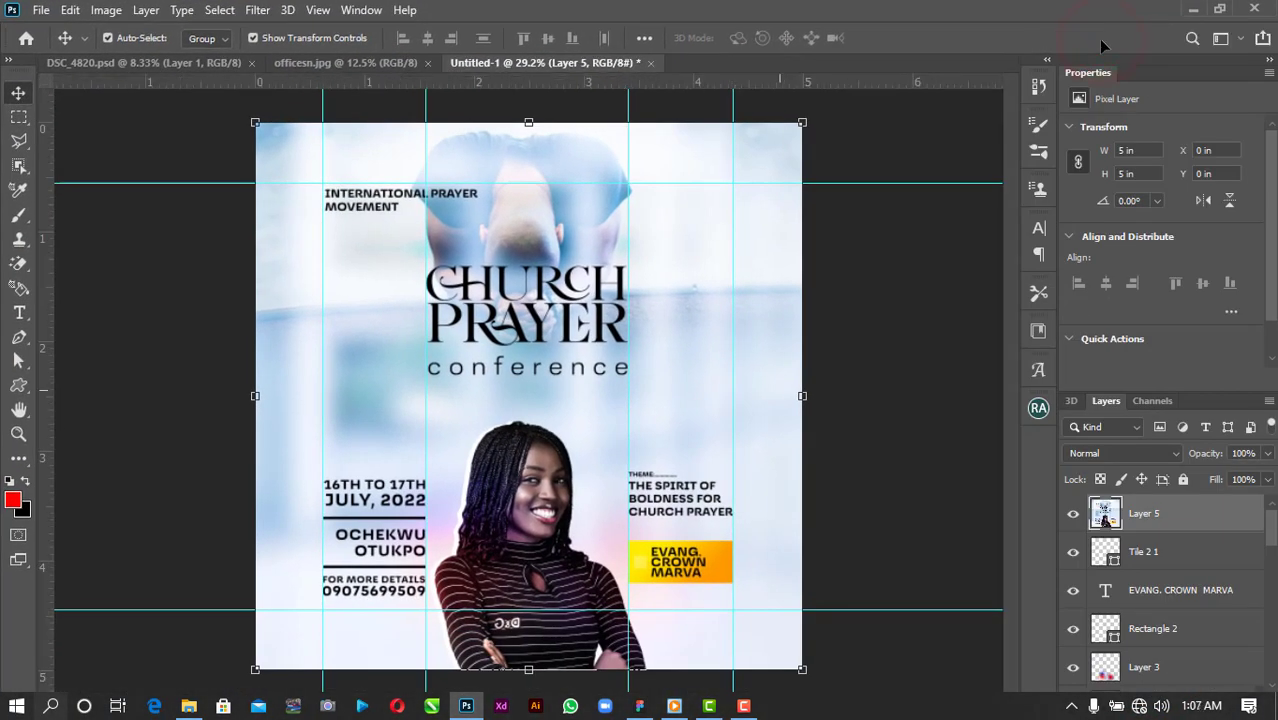
left_click(987, 470)
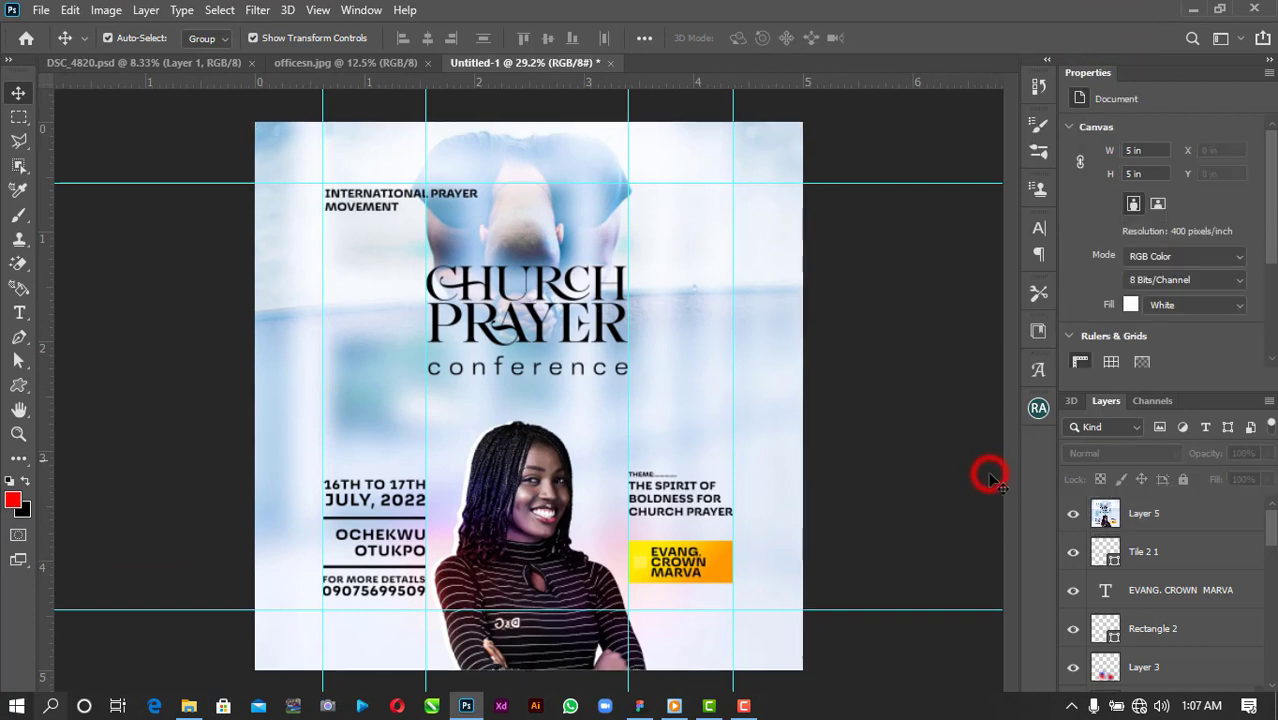
left_click(1071, 521)
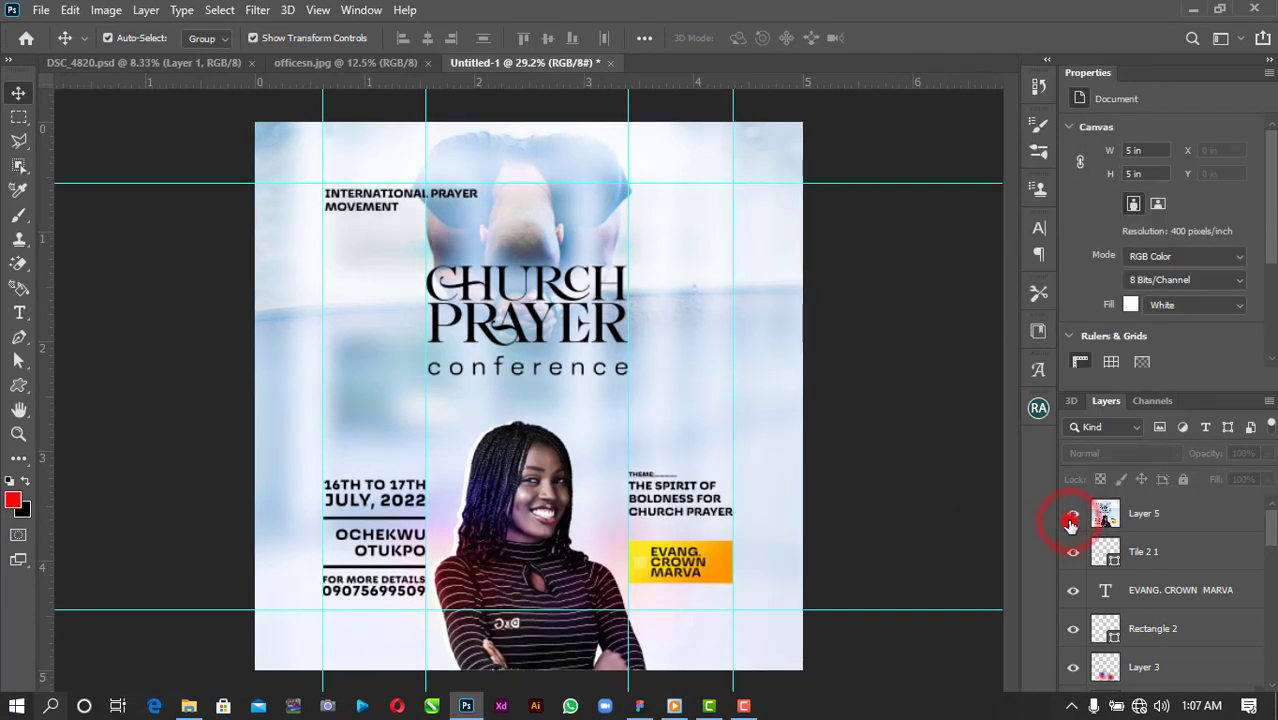
left_click(1071, 521)
left_click(862, 466)
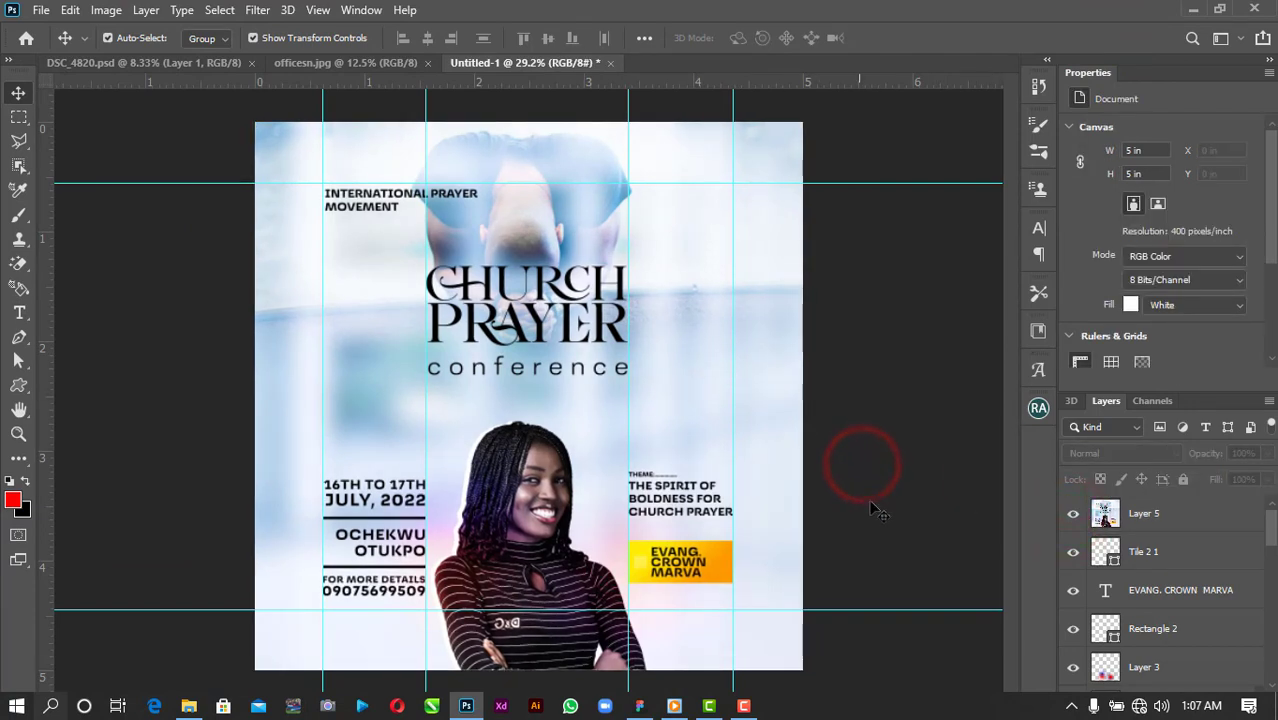